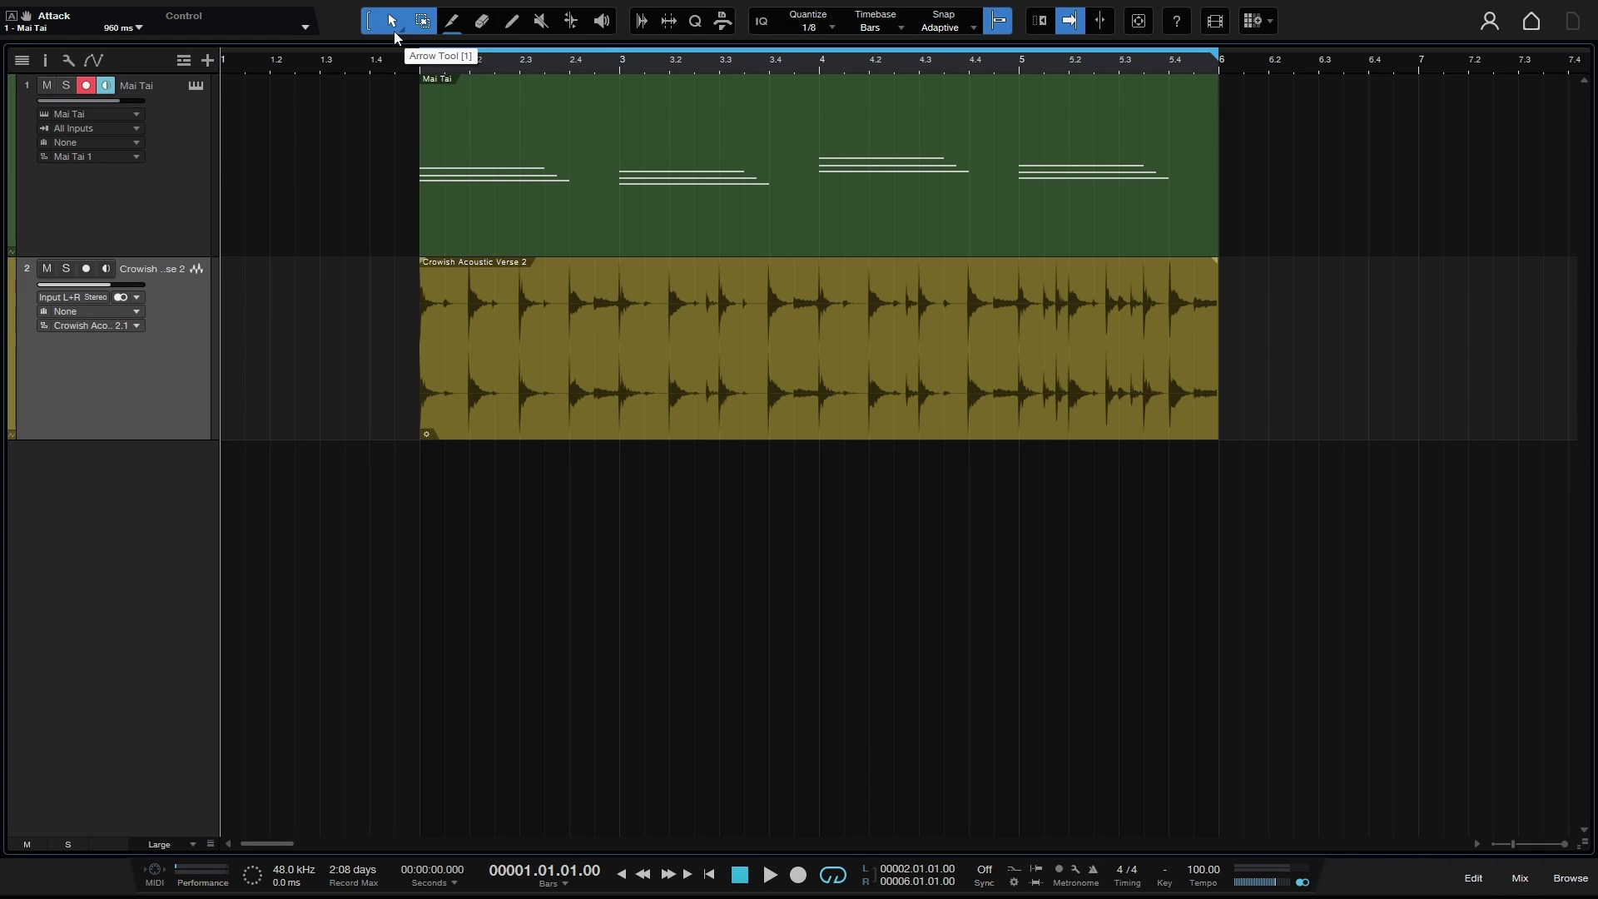
# Step: Activate the Range, Split, Eraser, Paint, Mute and Listen tools one after another, and return to the Arrow tool
pyautogui.click(423, 22)
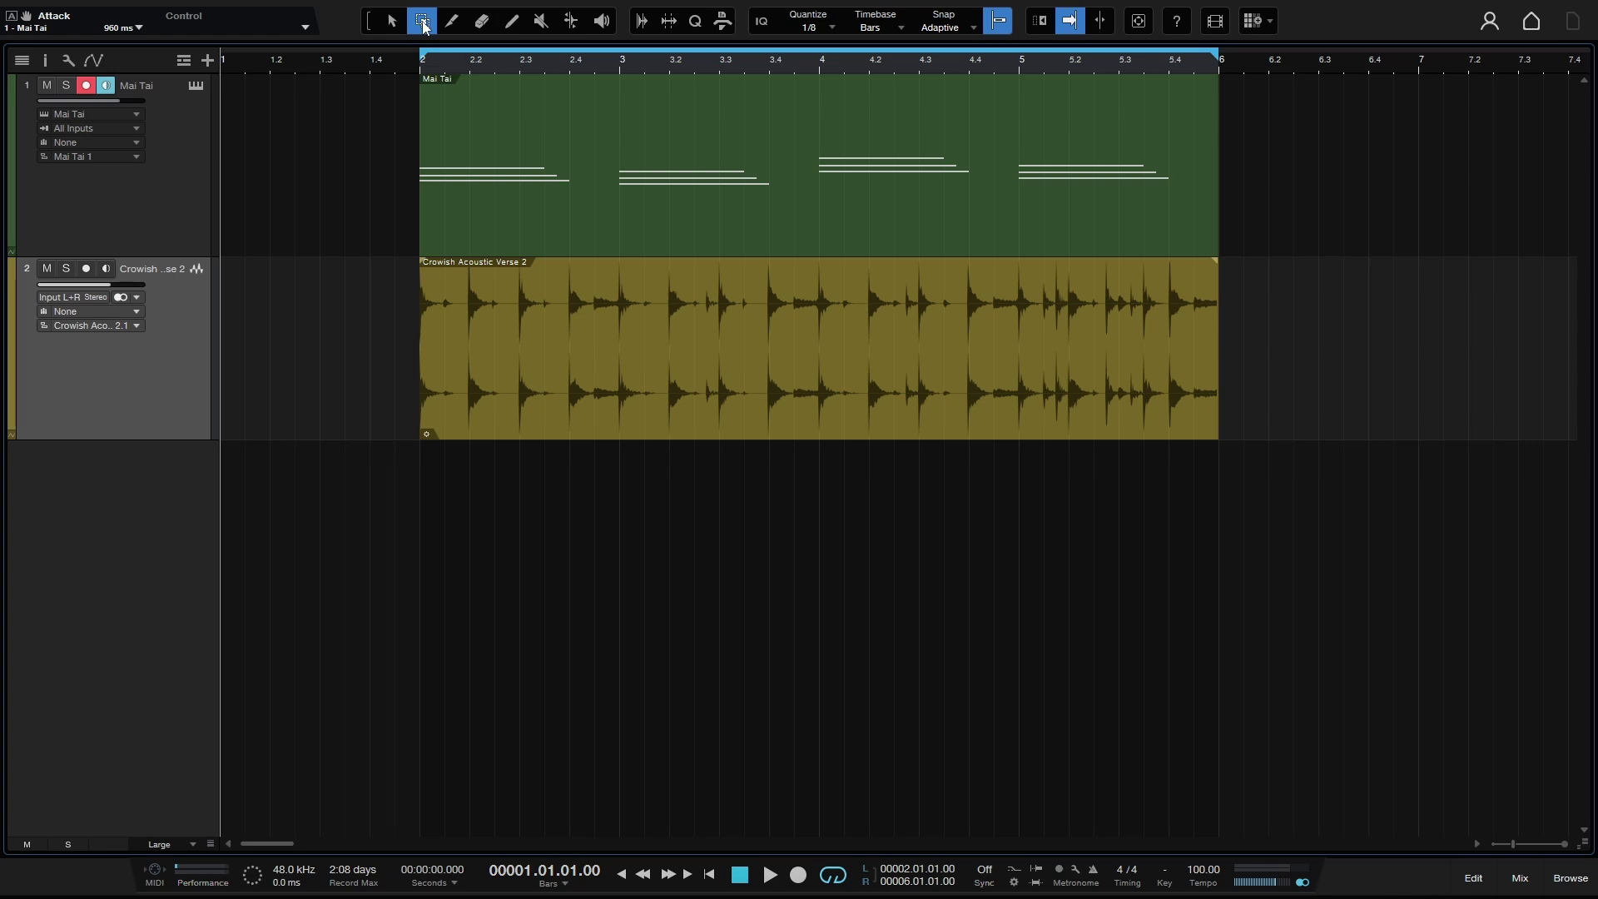
pyautogui.press('3')
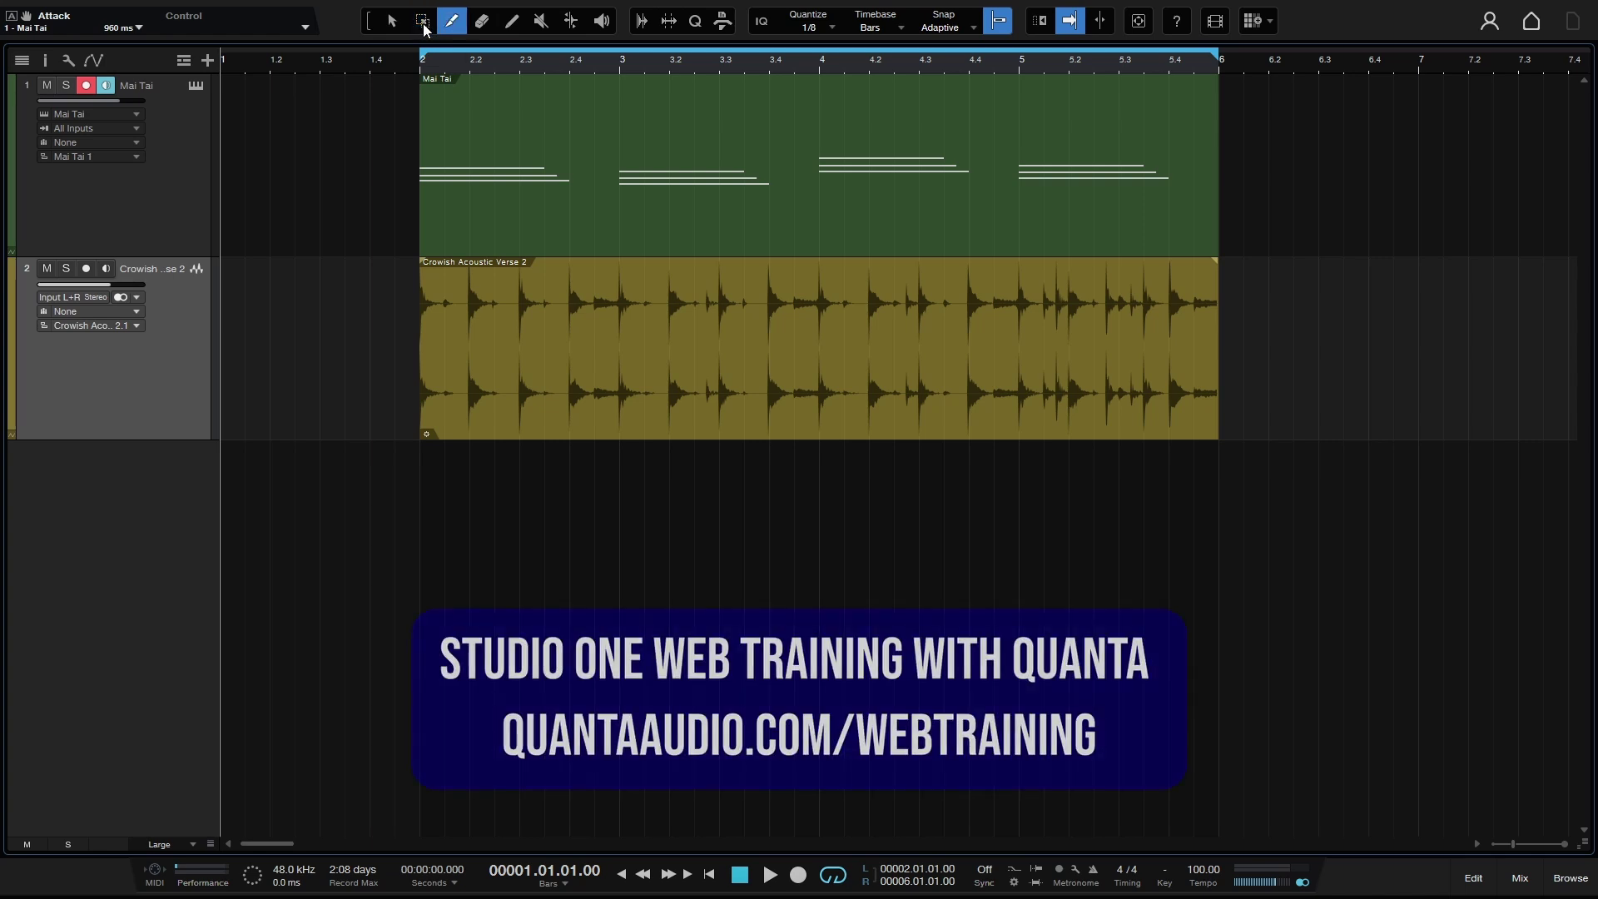
pyautogui.press('4')
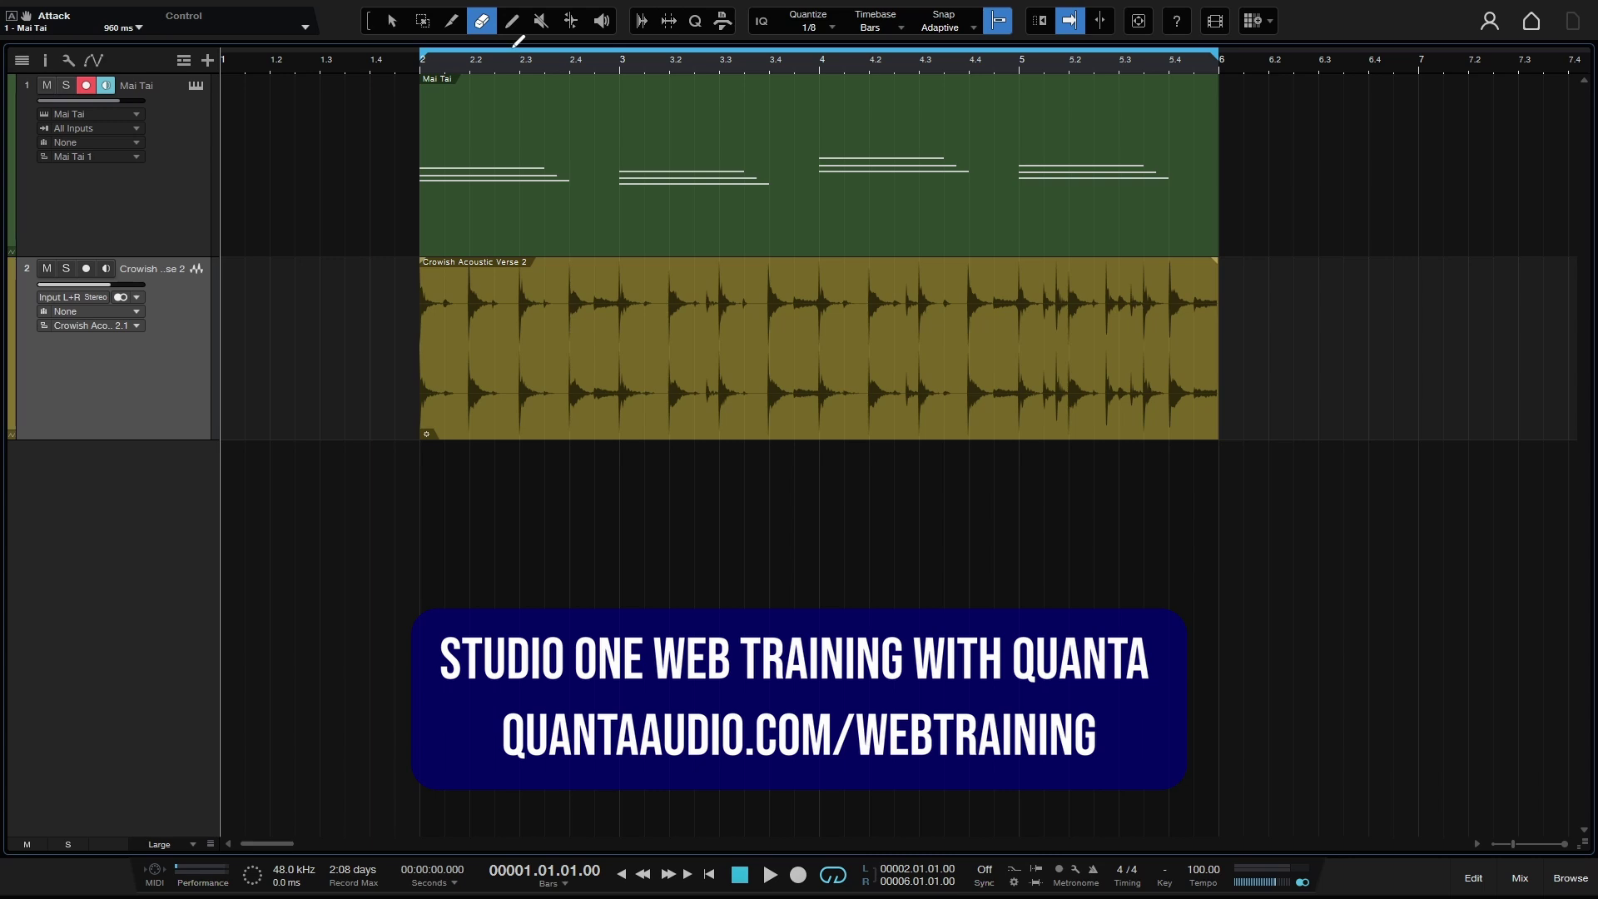
pyautogui.press('5')
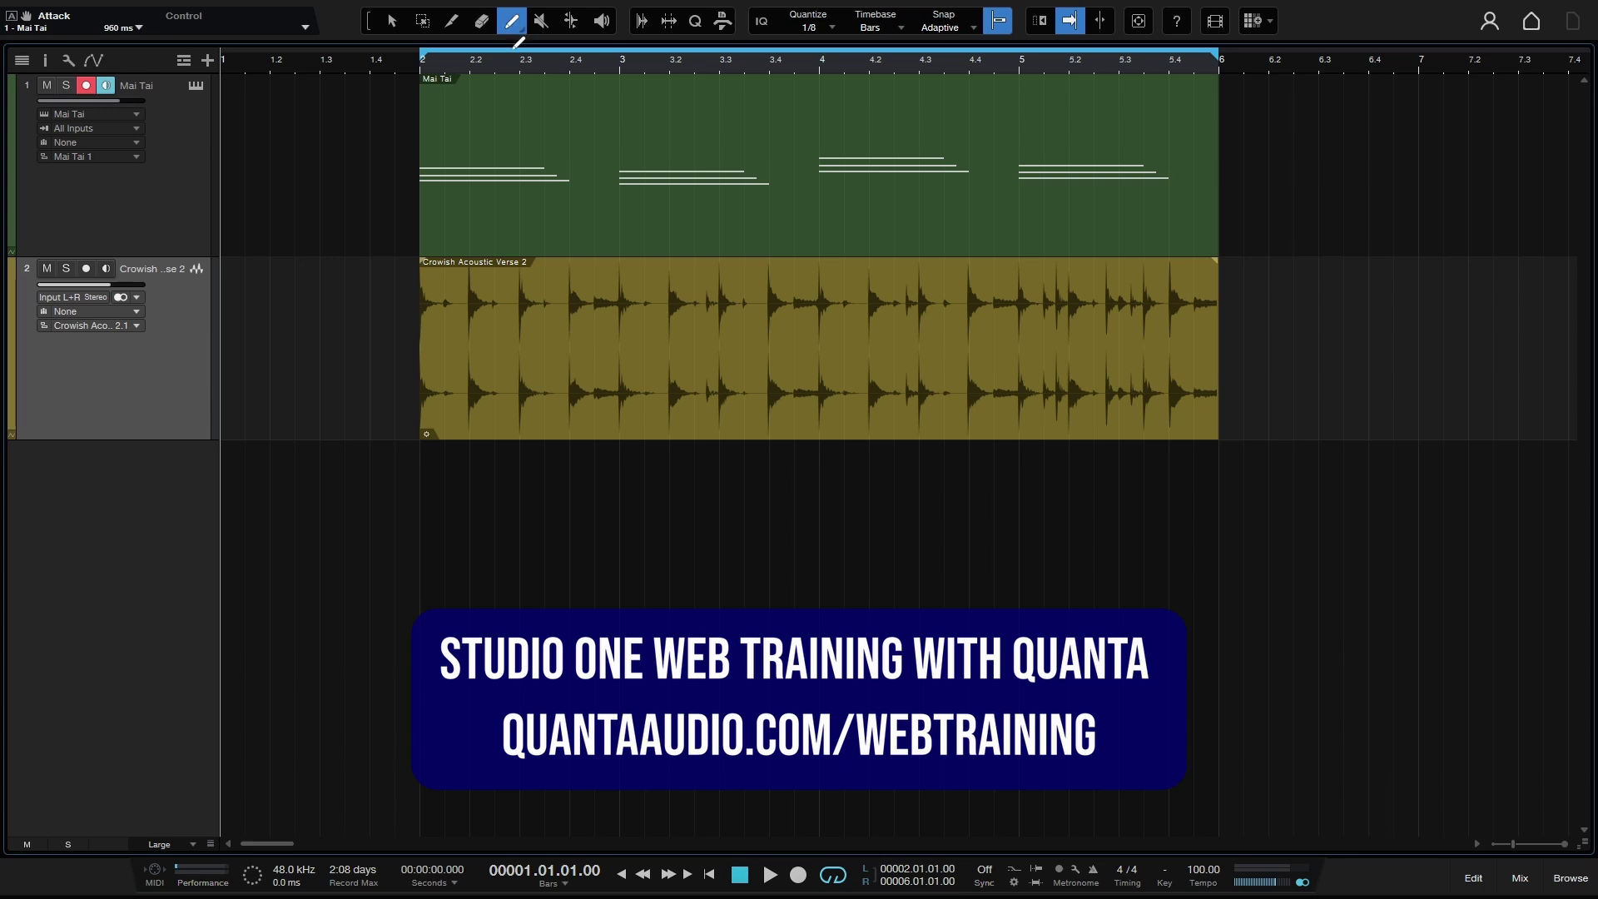
pyautogui.press('6')
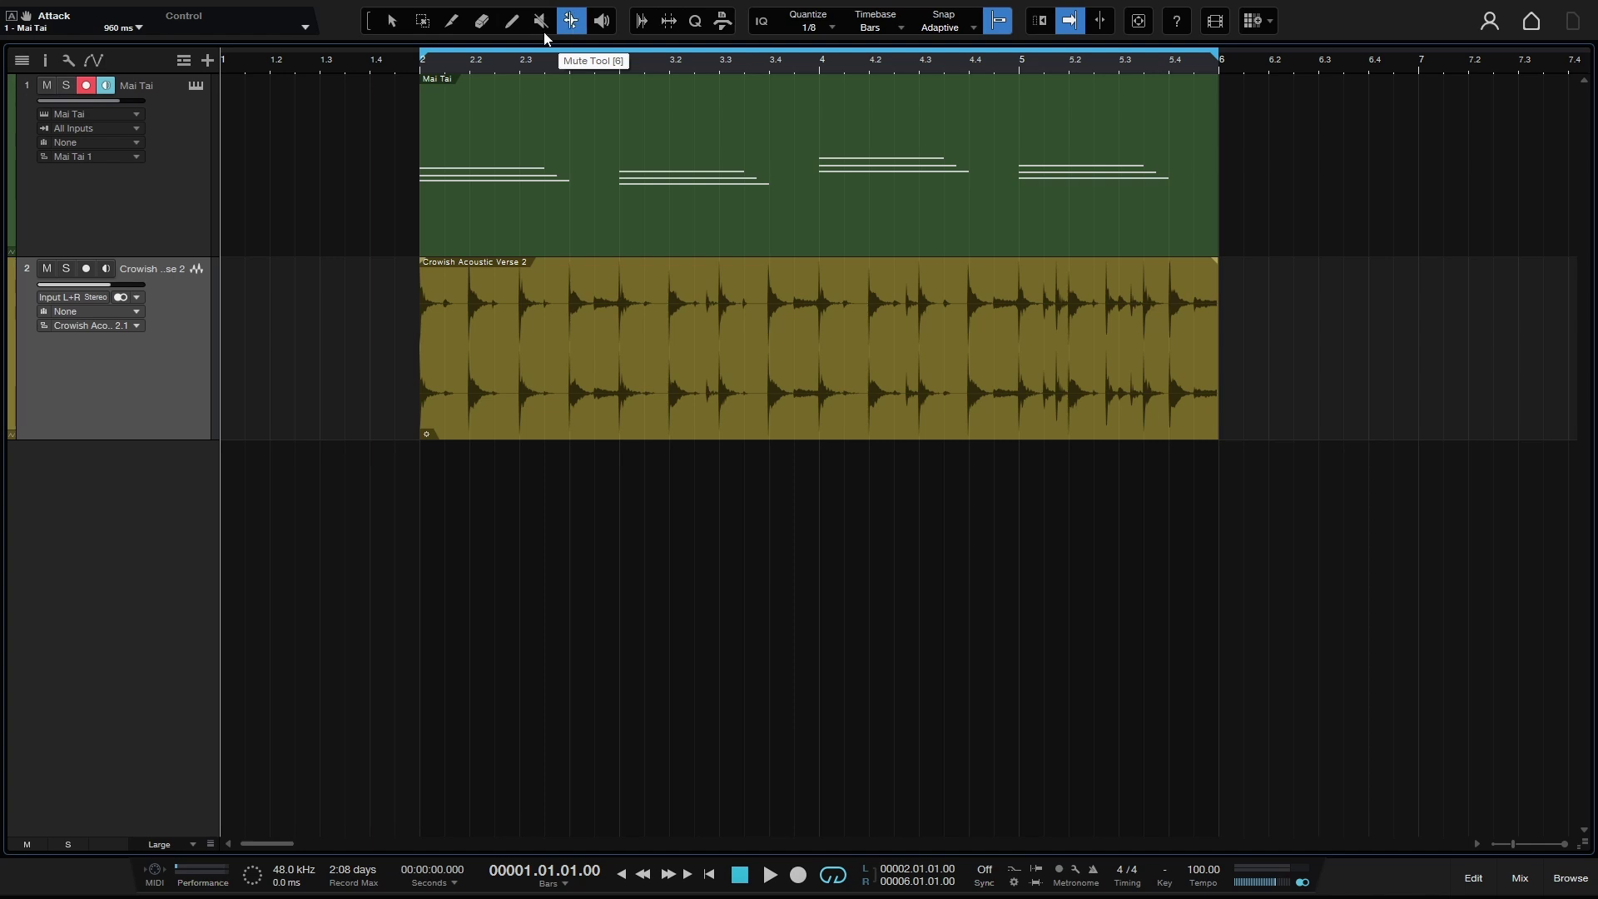
pyautogui.press('8')
pyautogui.press('1')
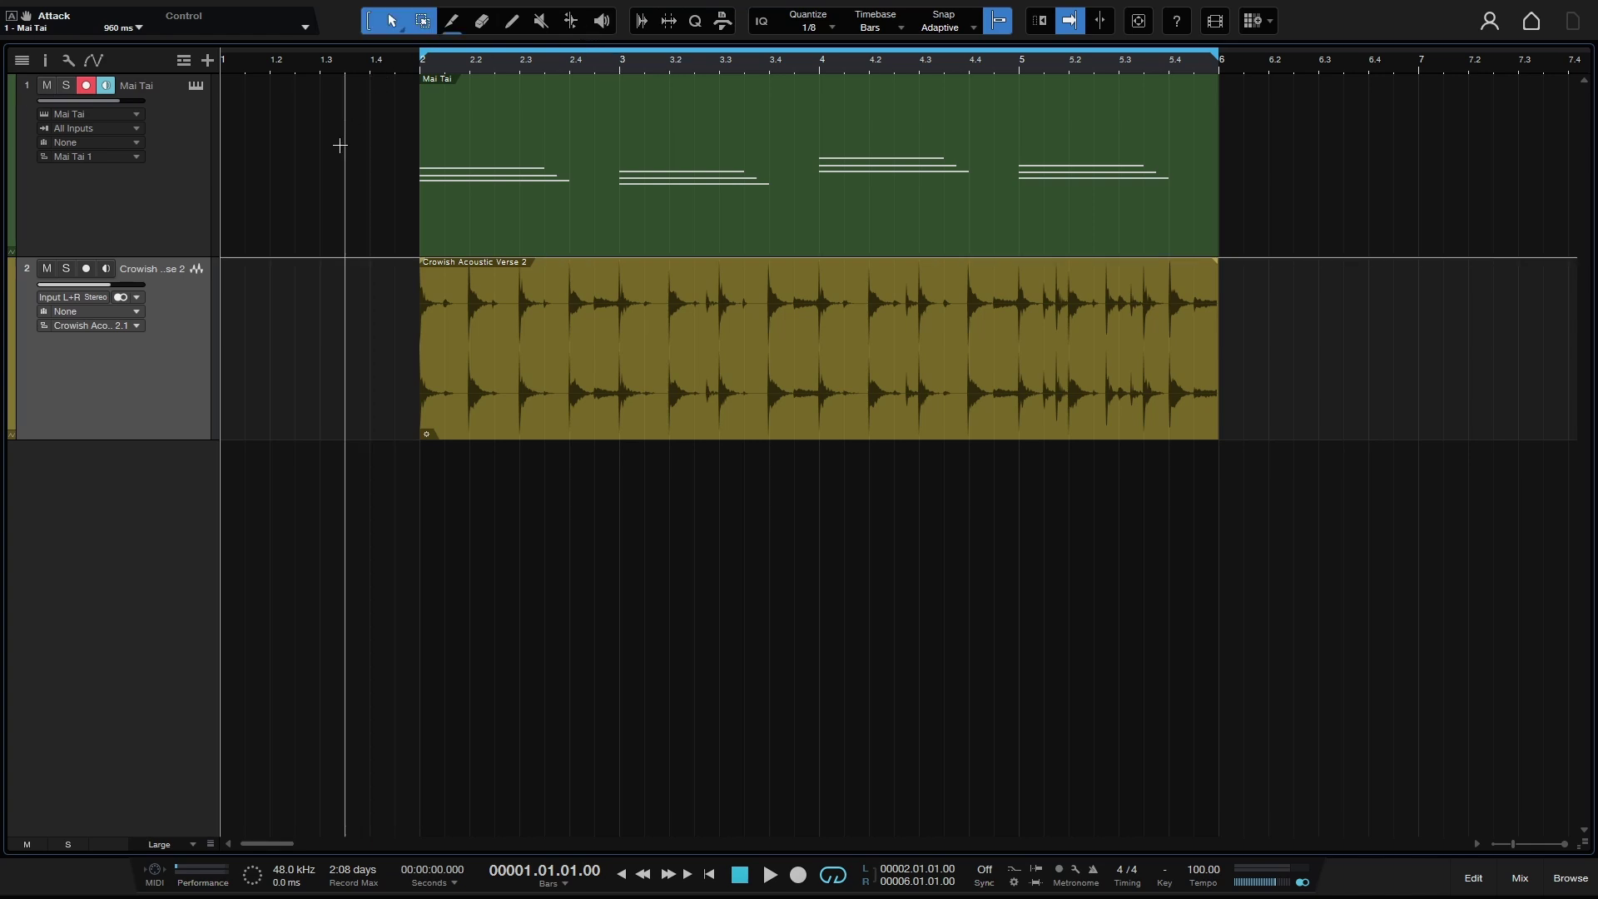
# Step: Review the editing tools and Paint tool shapes available directly in the empty arrangement area
pyautogui.rightClick(290, 162)
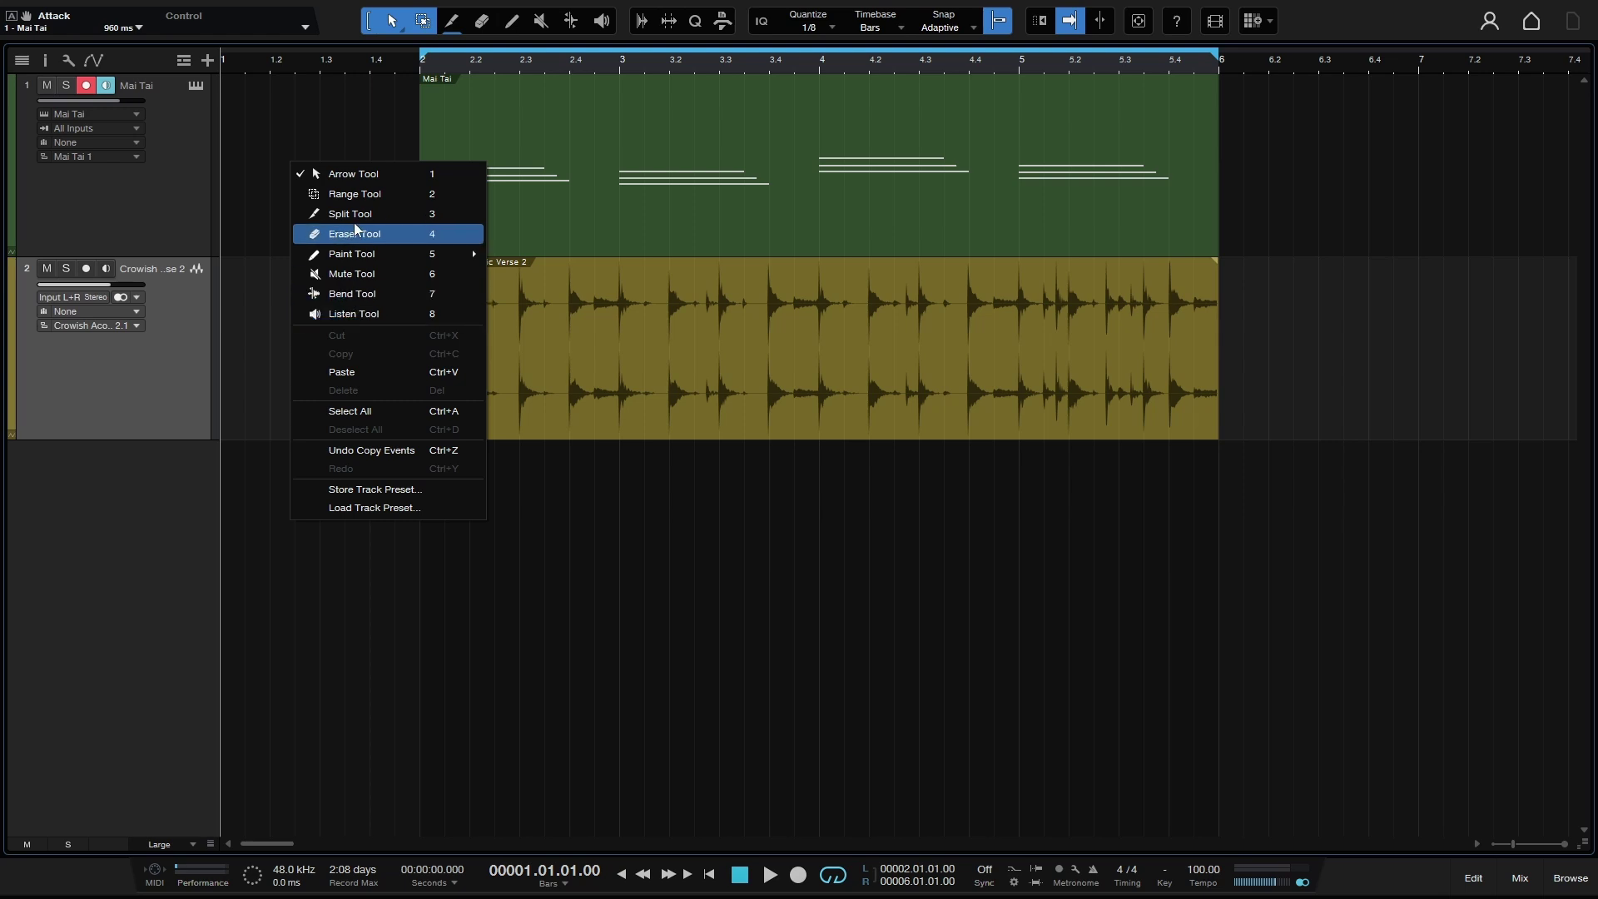
pyautogui.moveTo(352, 259)
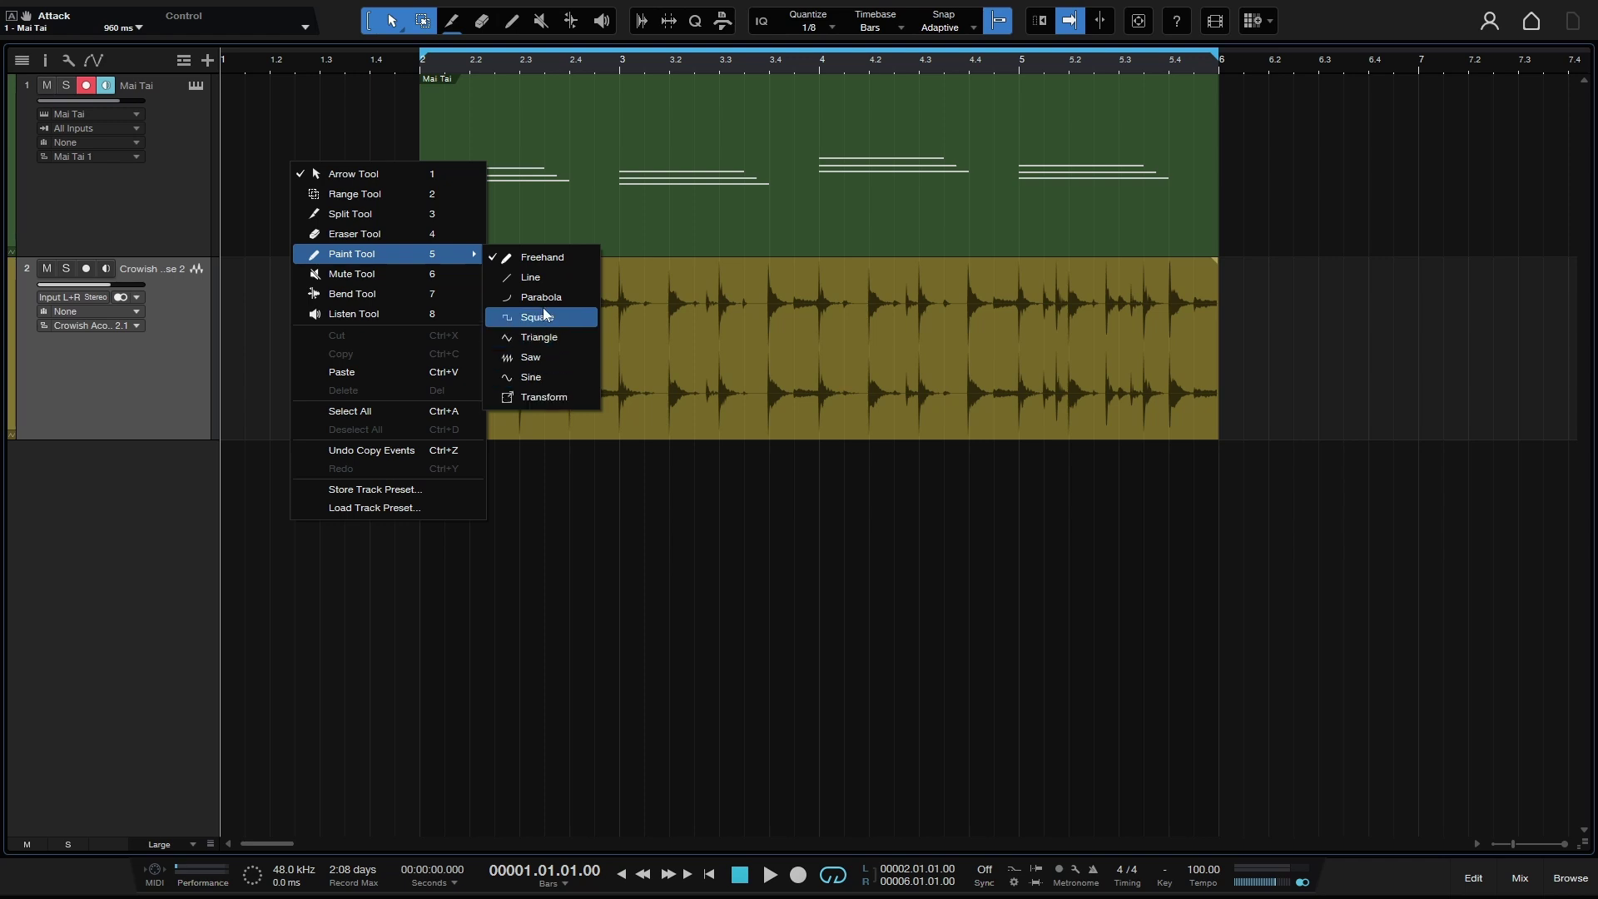
pyautogui.click(352, 94)
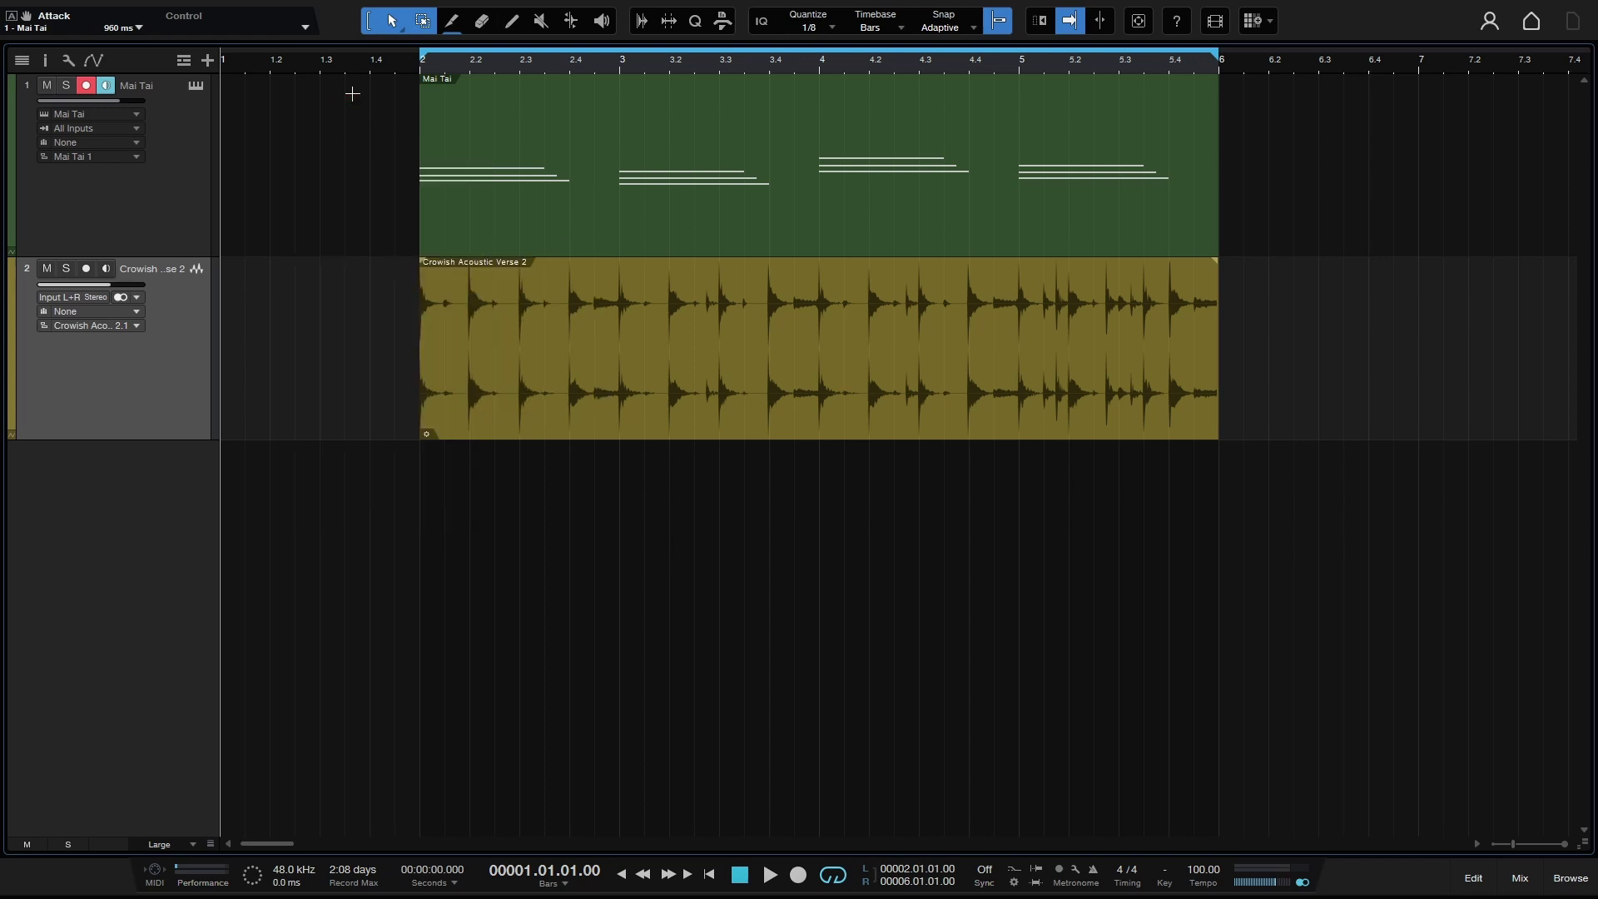
# Step: Activate the Paint tool, review its shape options without choosing one, and return to the Arrow tool
pyautogui.click(511, 32)
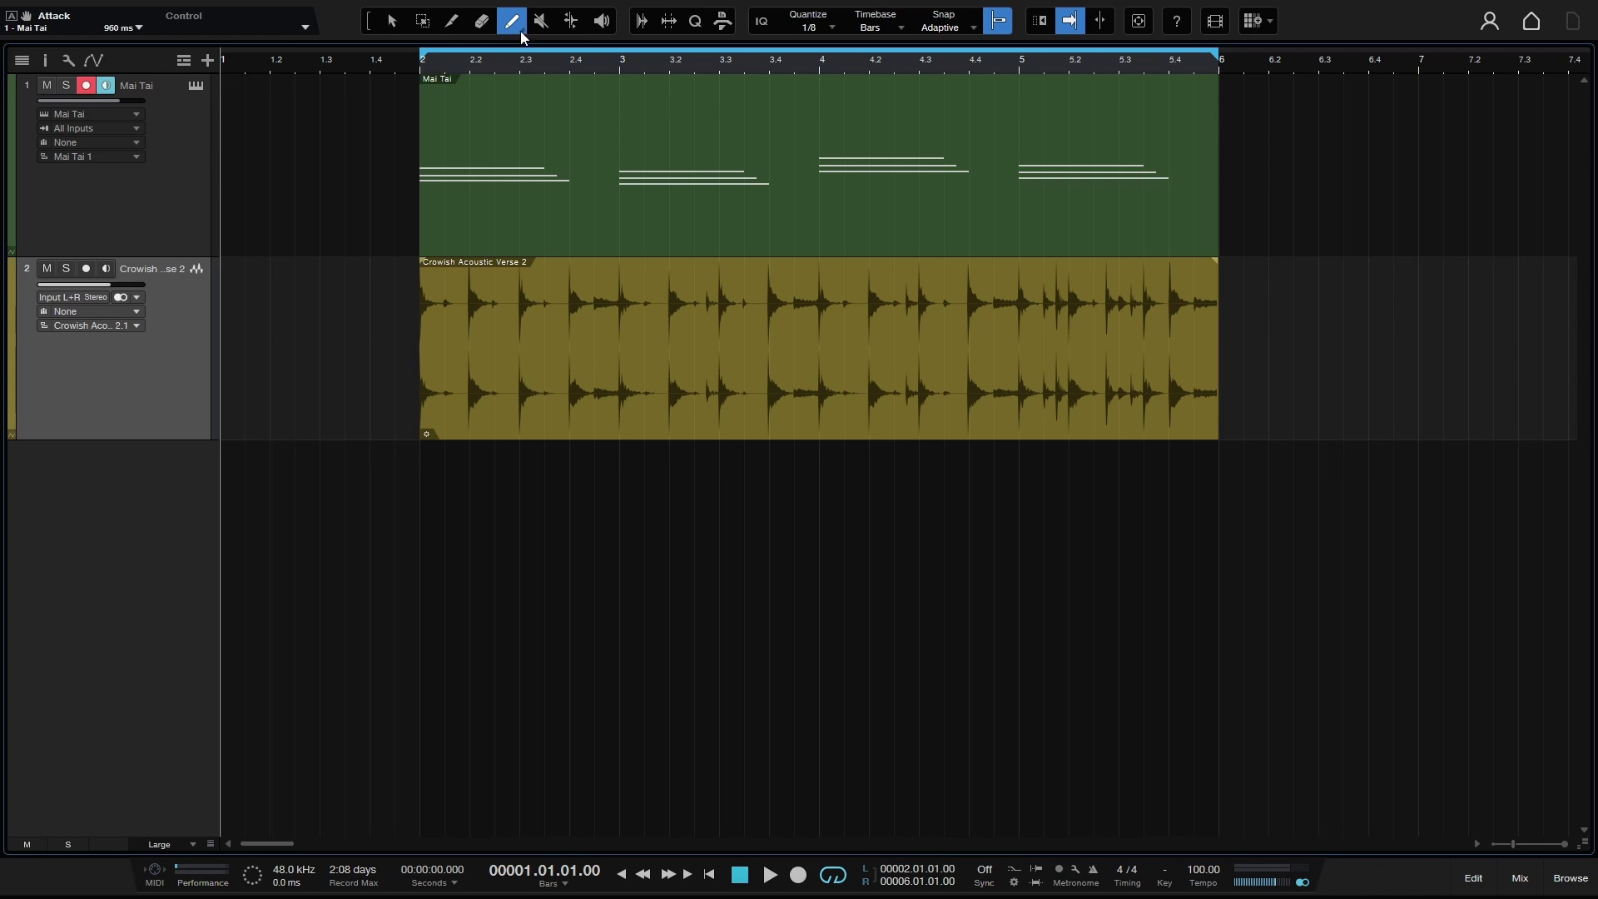
pyautogui.click(521, 31)
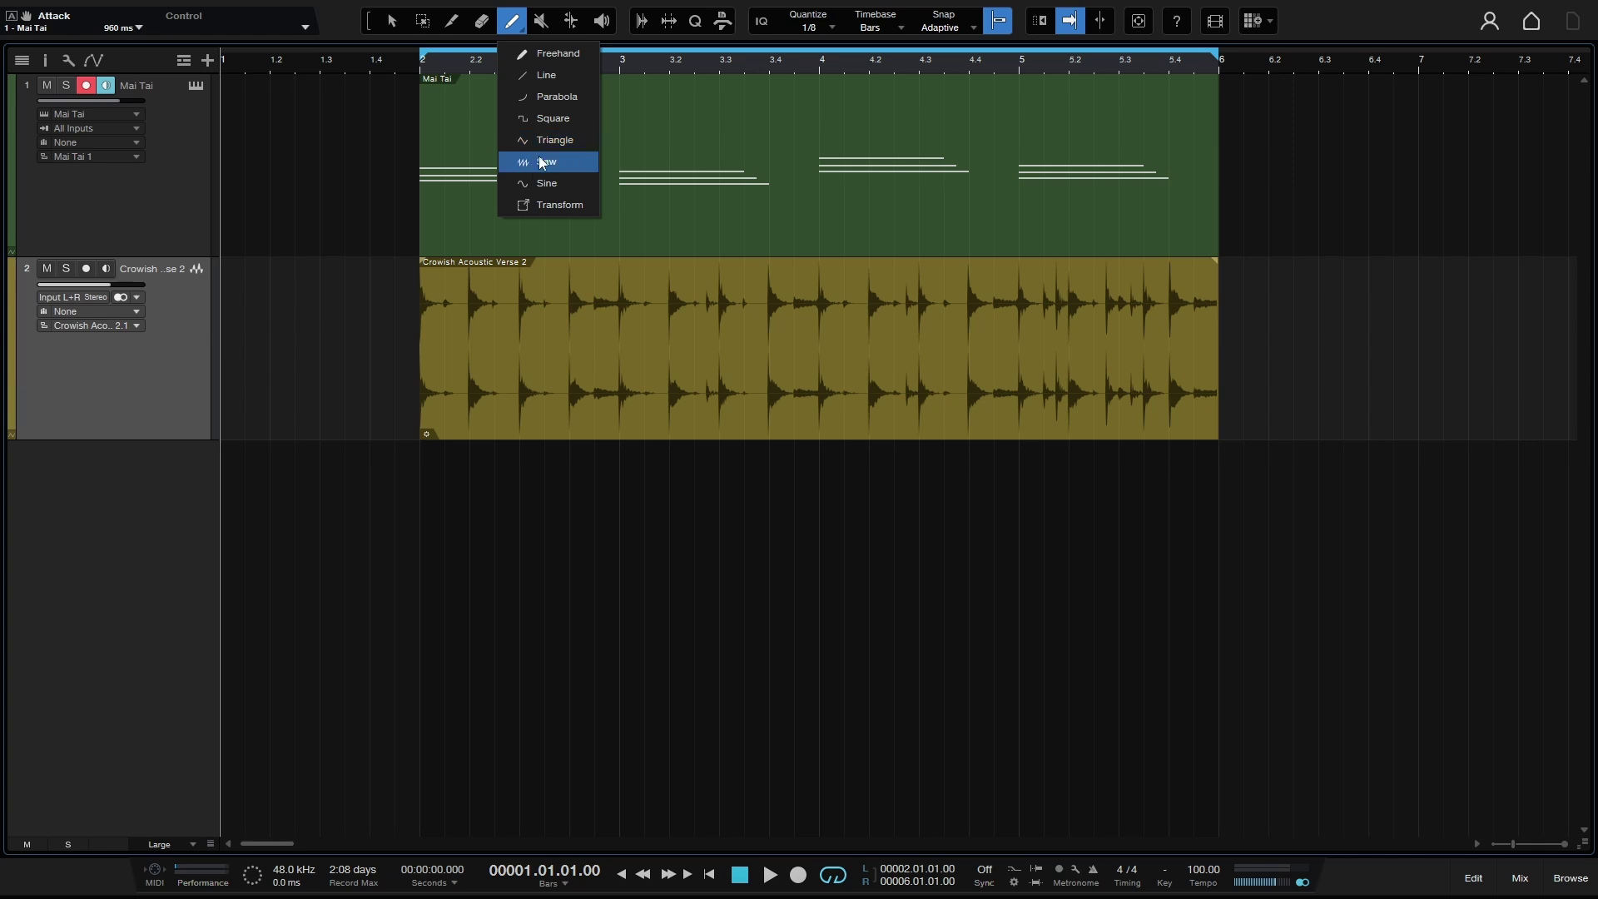
pyautogui.click(300, 158)
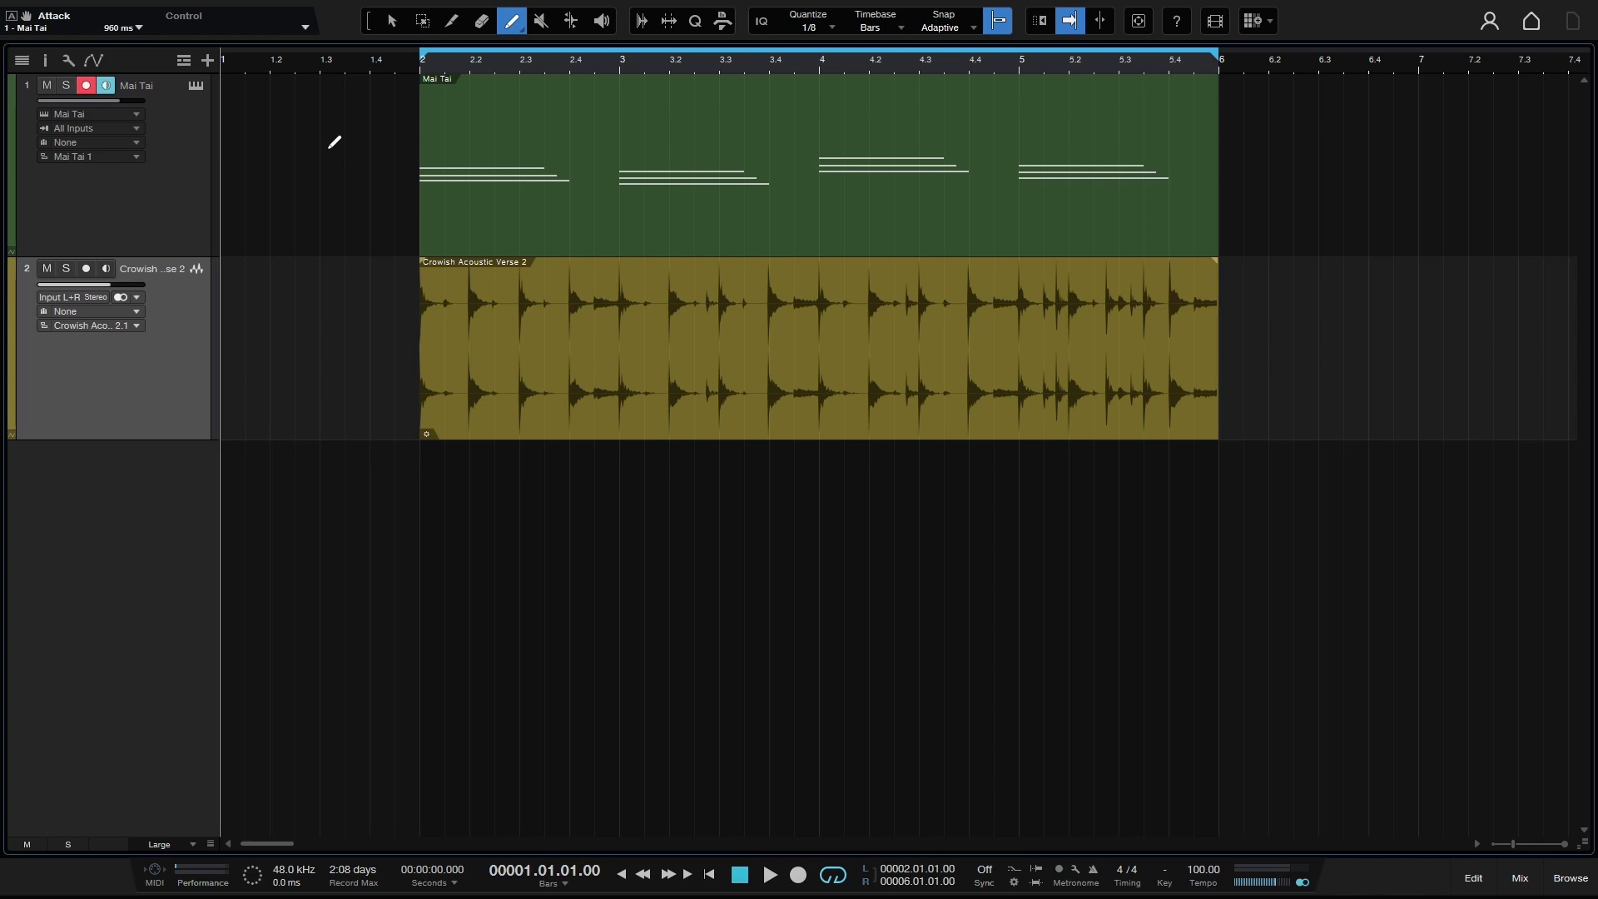
pyautogui.rightClick(333, 142)
pyautogui.press('1')
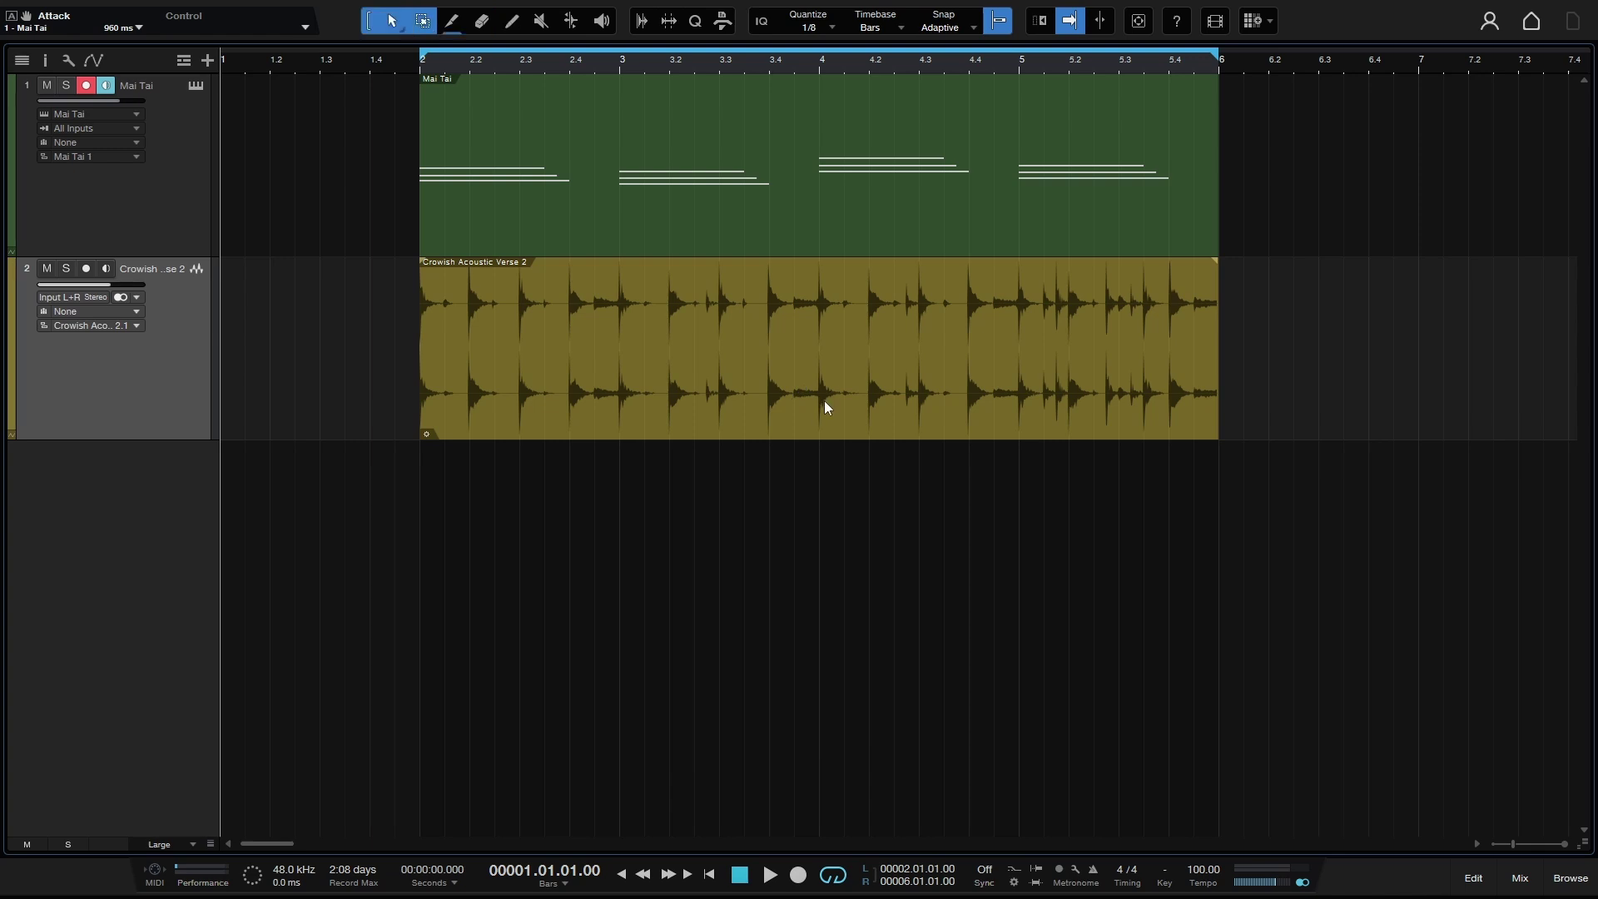
# Step: View the Crowish Acoustic Verse 2 event and the Mai Tai part in the editor, and close the editor
pyautogui.doubleClick(779, 411)
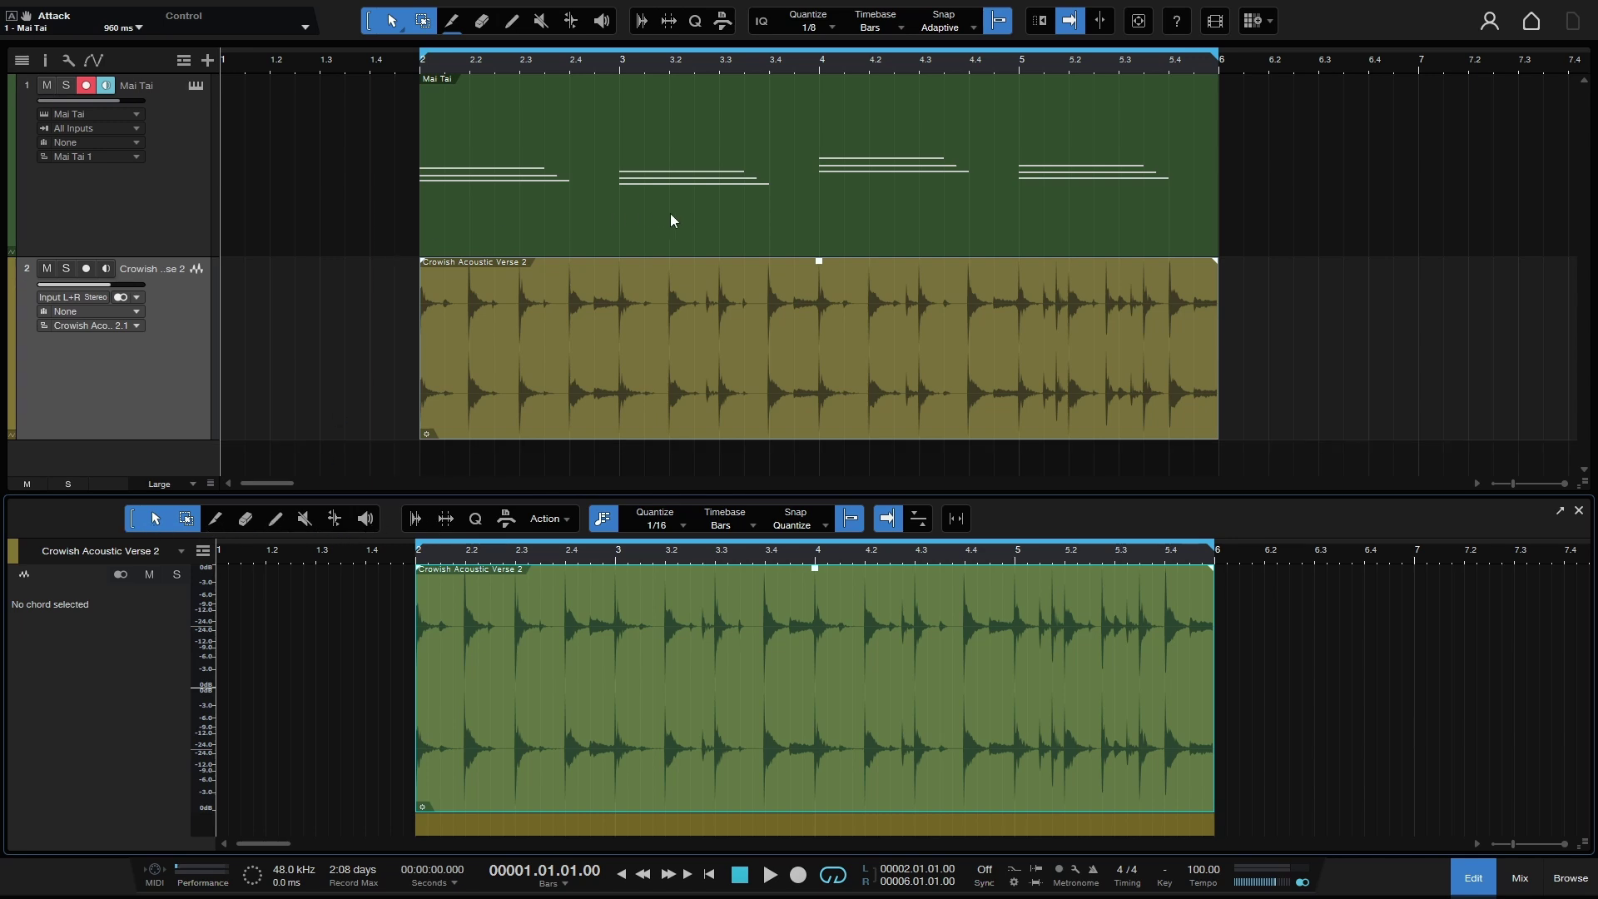
pyautogui.click(762, 223)
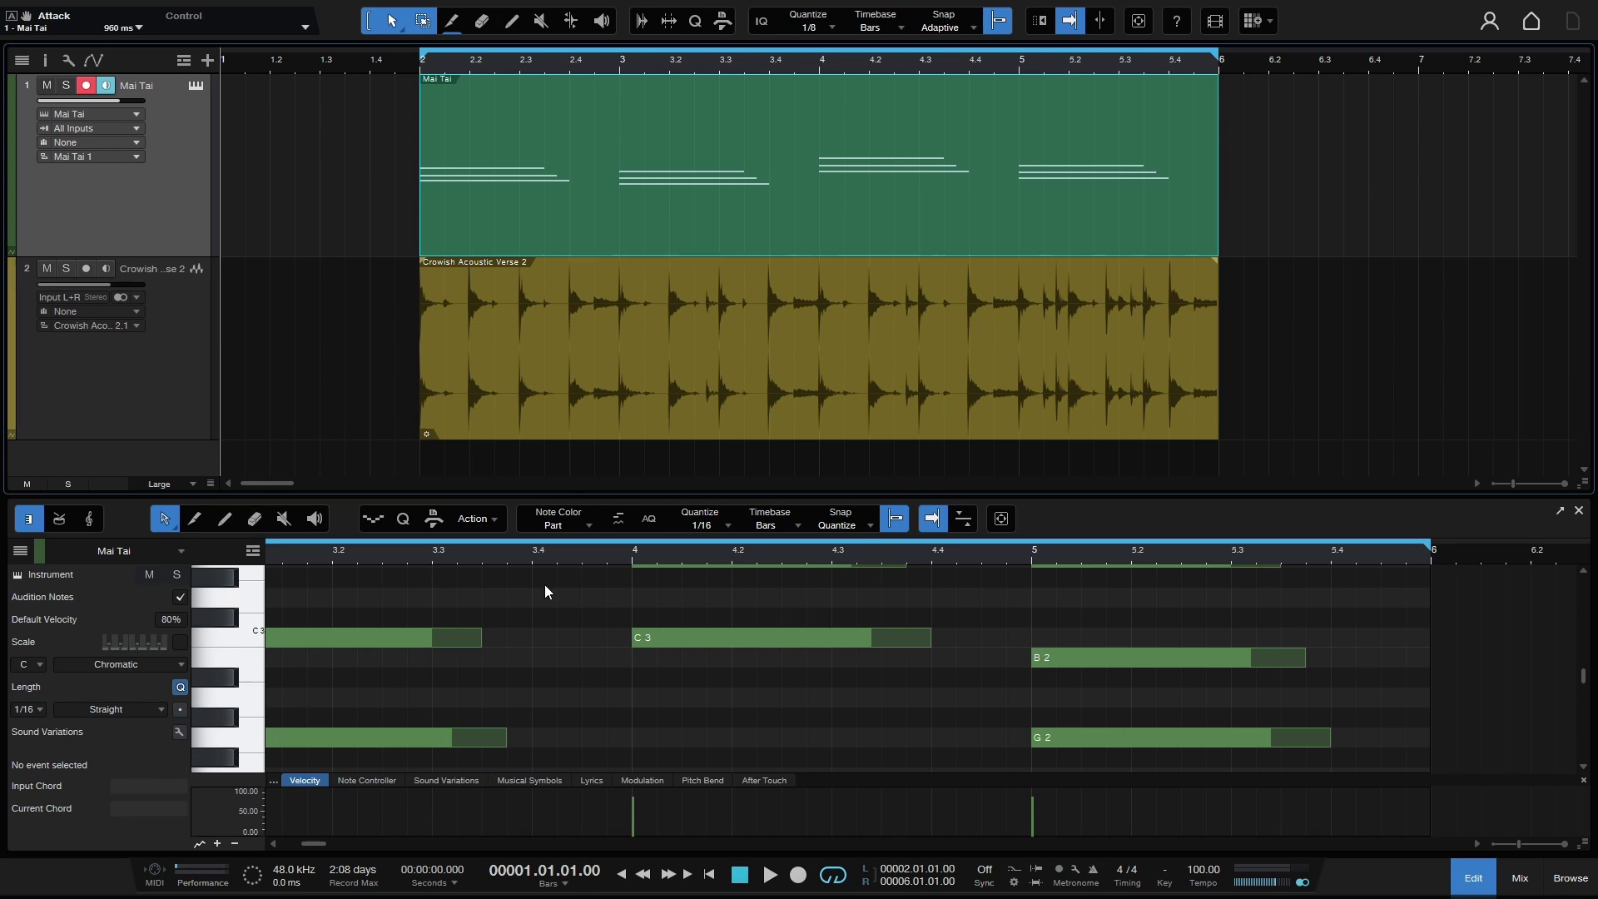
pyautogui.click(1465, 880)
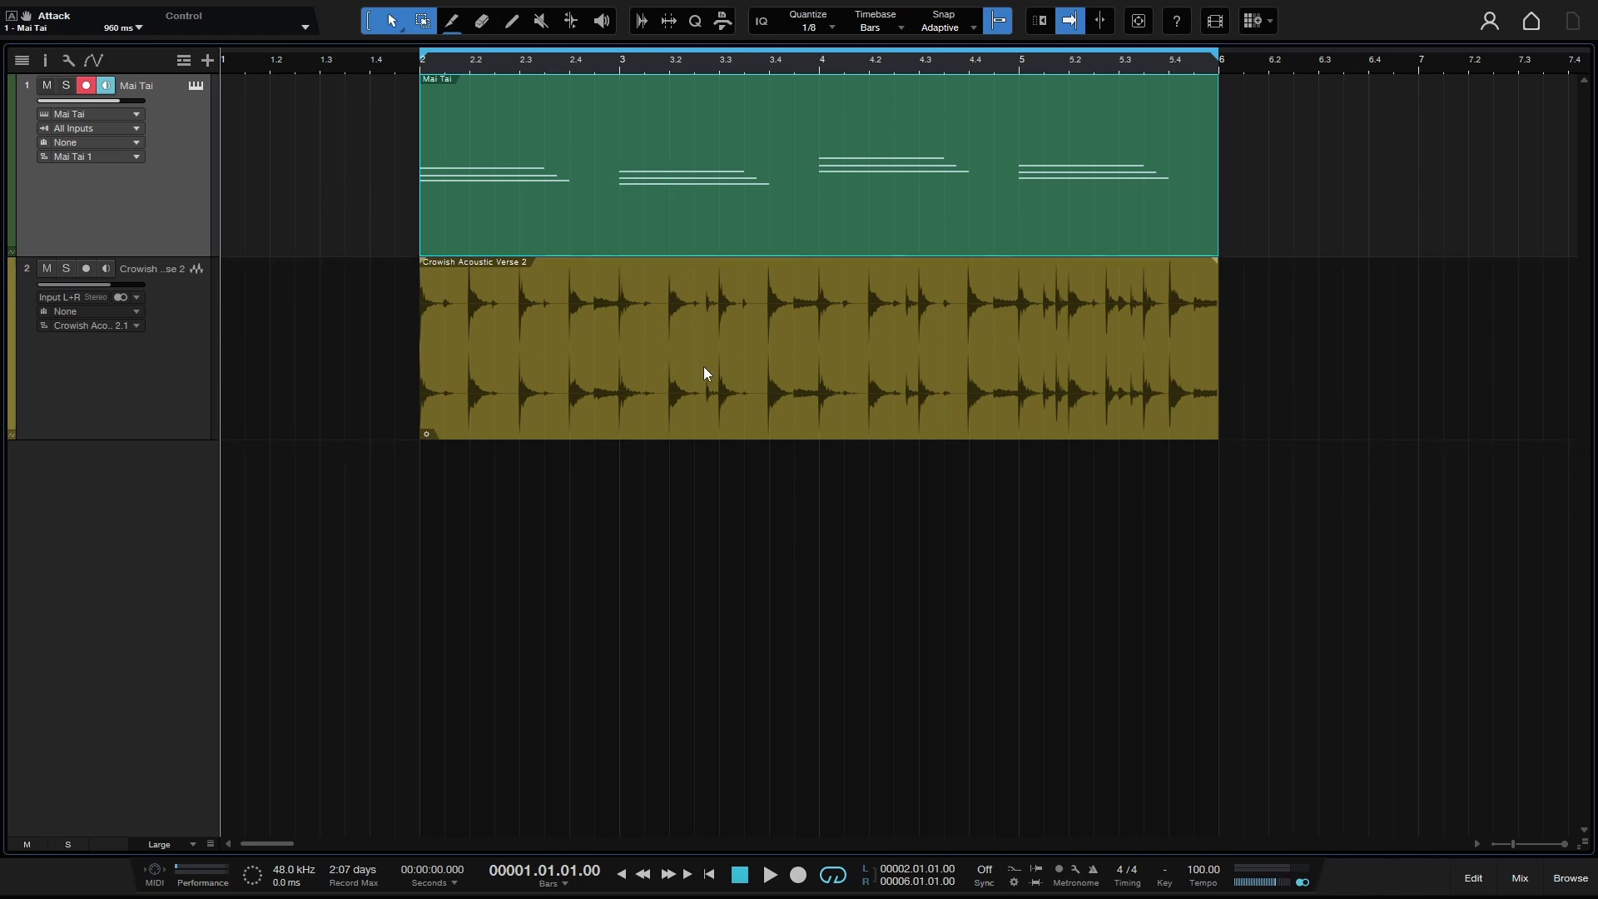
# Step: Unlink the Arrow and Range tools, try selecting the audio event and the Mai Tai part, and link the tools again
pyautogui.click(368, 23)
pyautogui.click(870, 327)
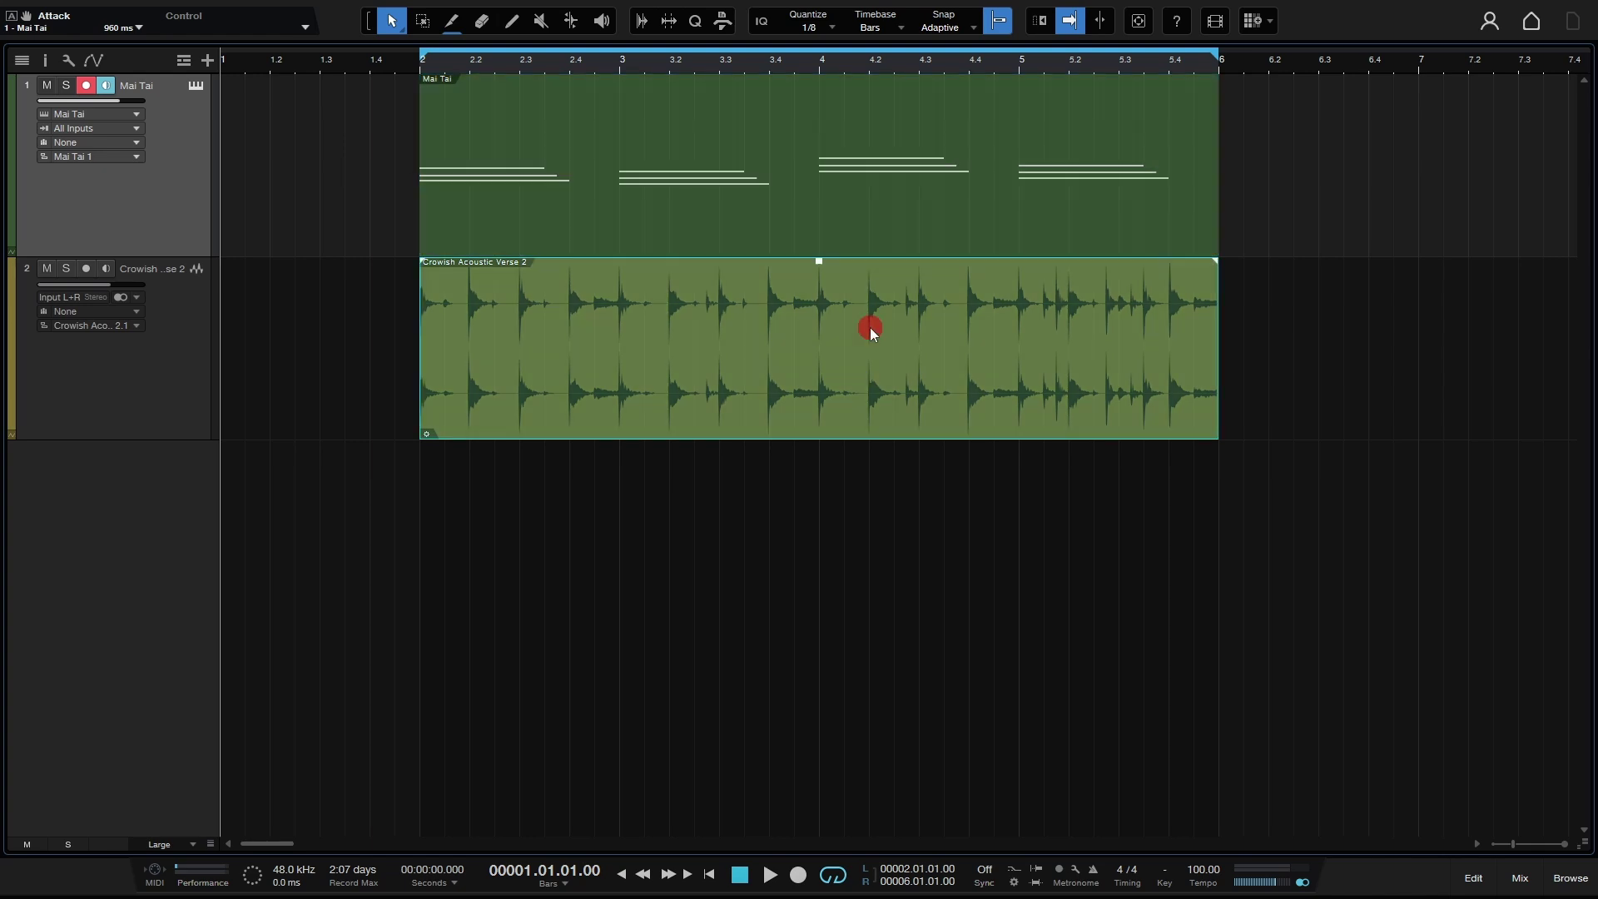
pyautogui.click(1035, 166)
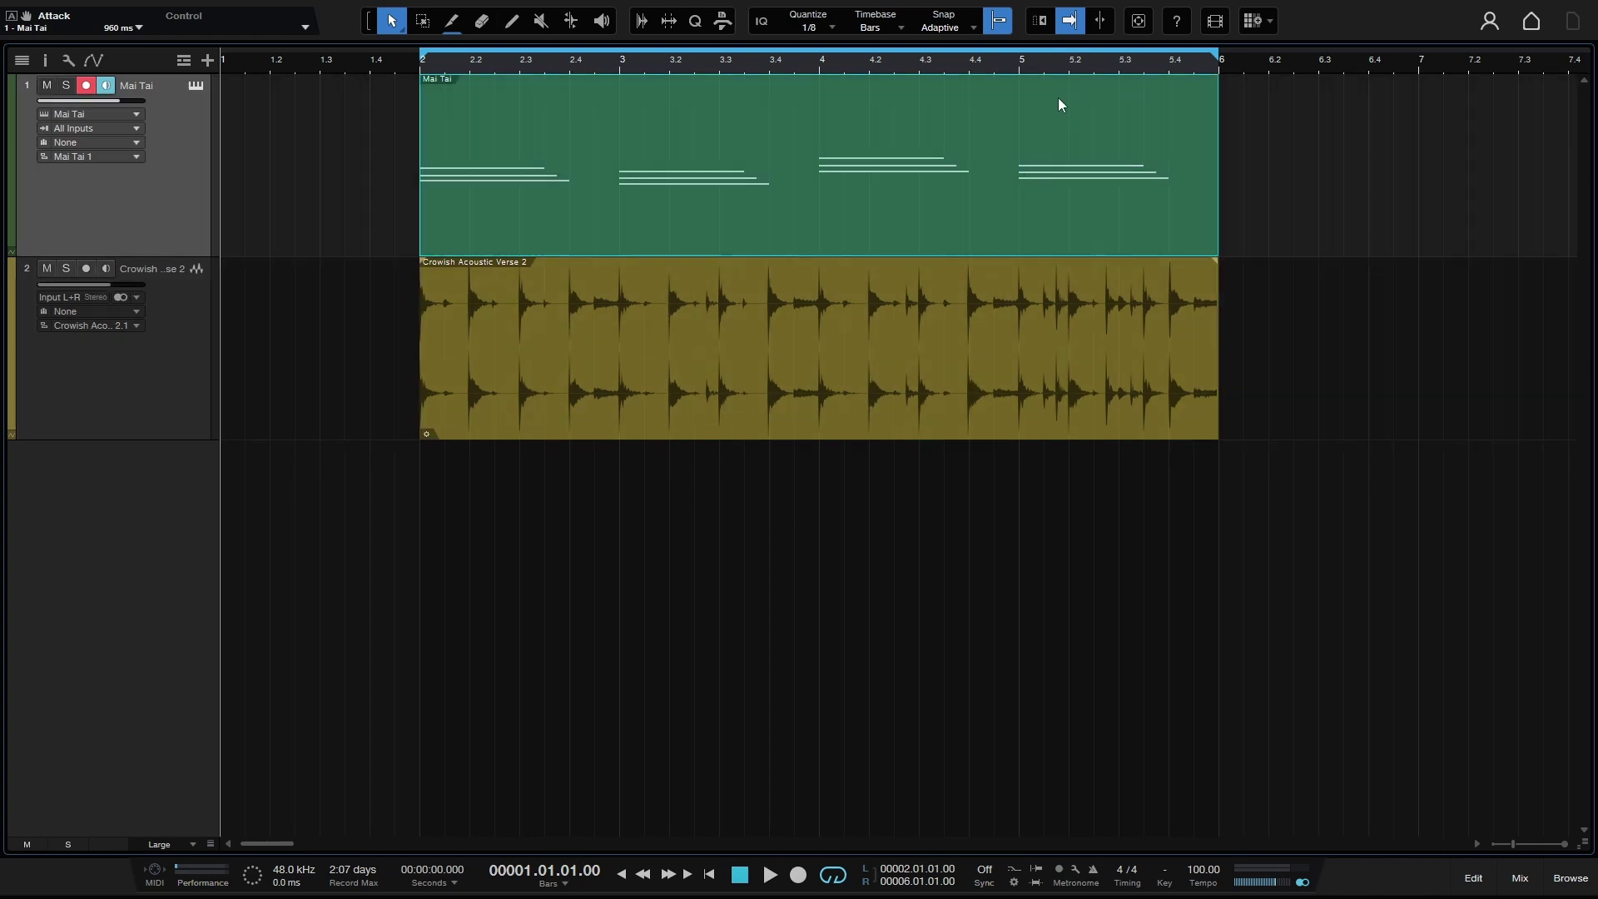
pyautogui.click(1031, 283)
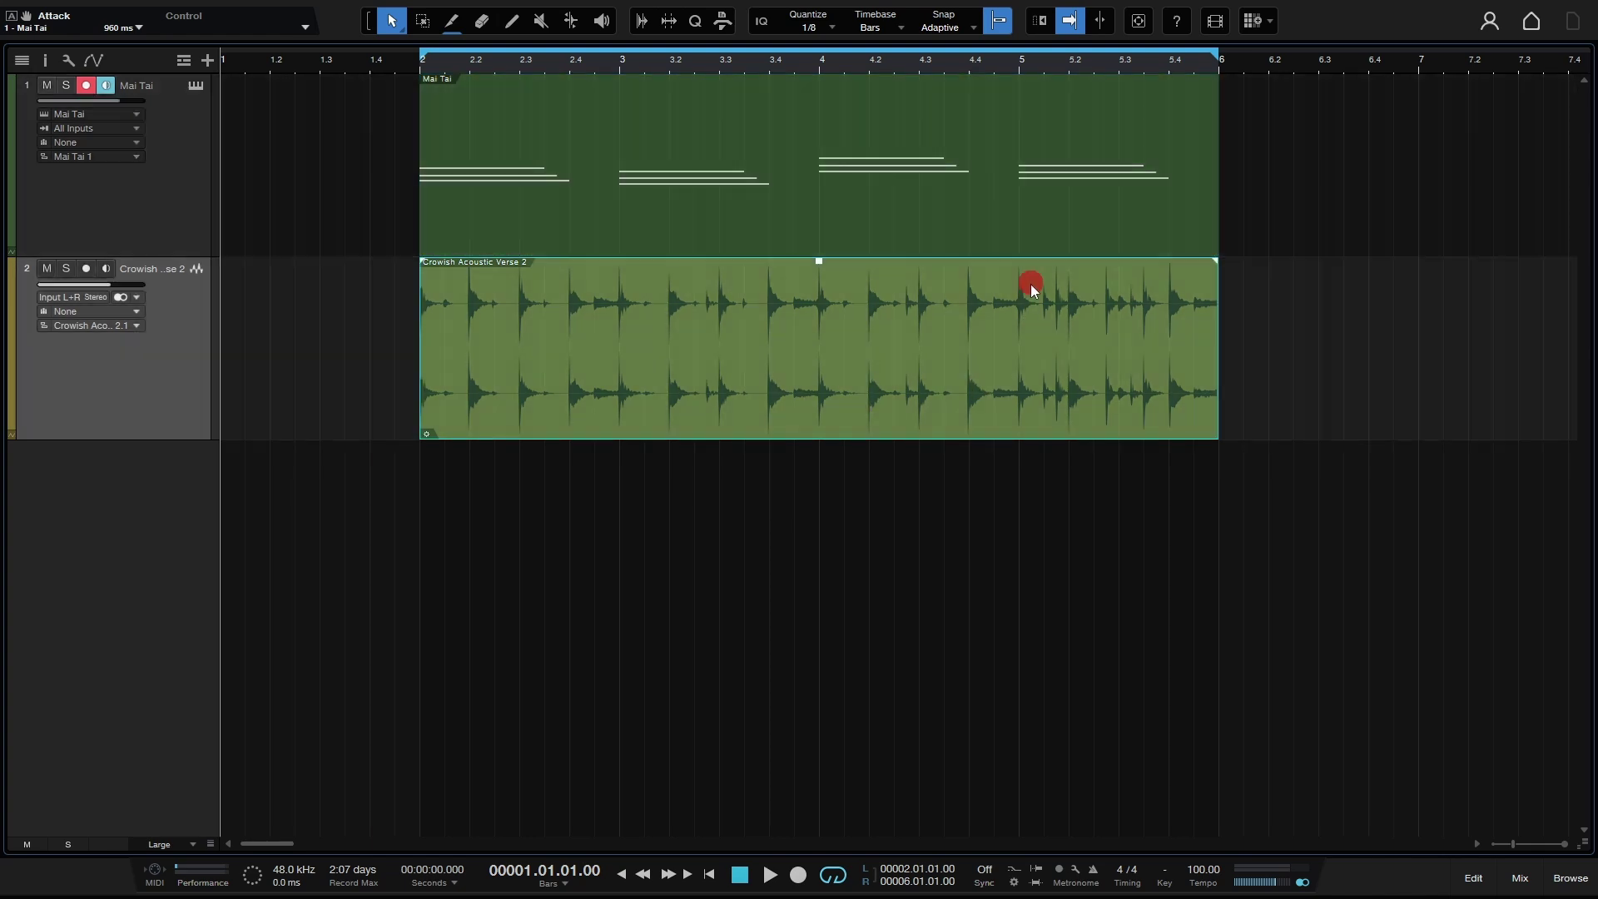
pyautogui.click(312, 171)
pyautogui.click(368, 20)
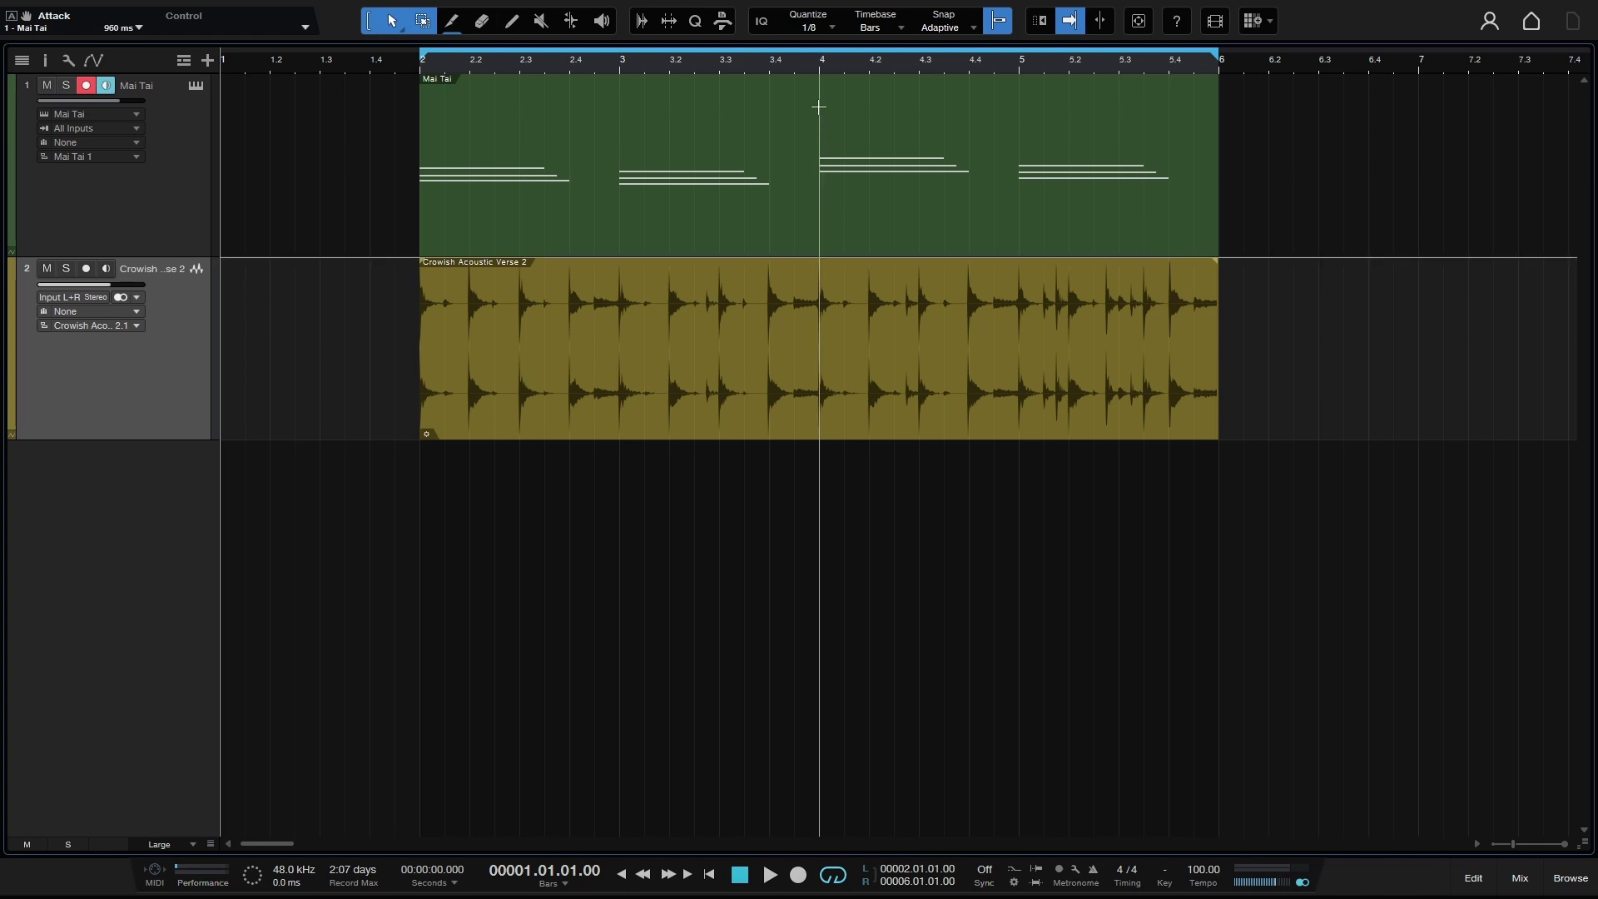
# Step: Select bar 4 of the Mai Tai part, try moving the range to bar 7 and deleting it, undoing each edit
pyautogui.moveTo(818, 106); pyautogui.dragTo(1007, 128)
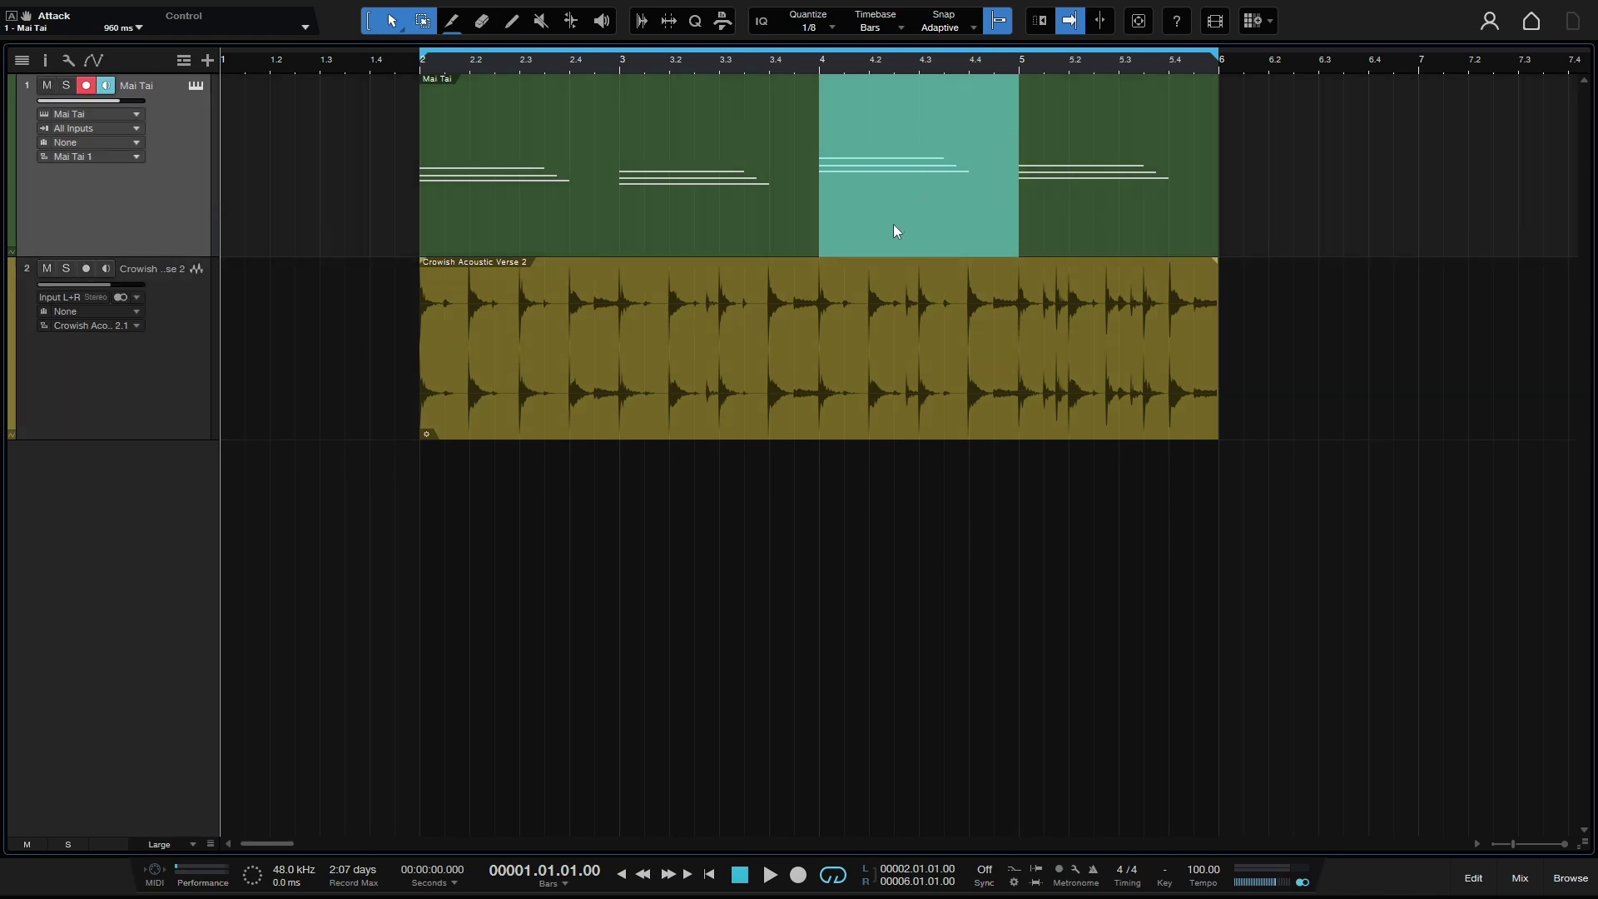
pyautogui.moveTo(892, 224); pyautogui.dragTo(1485, 213)
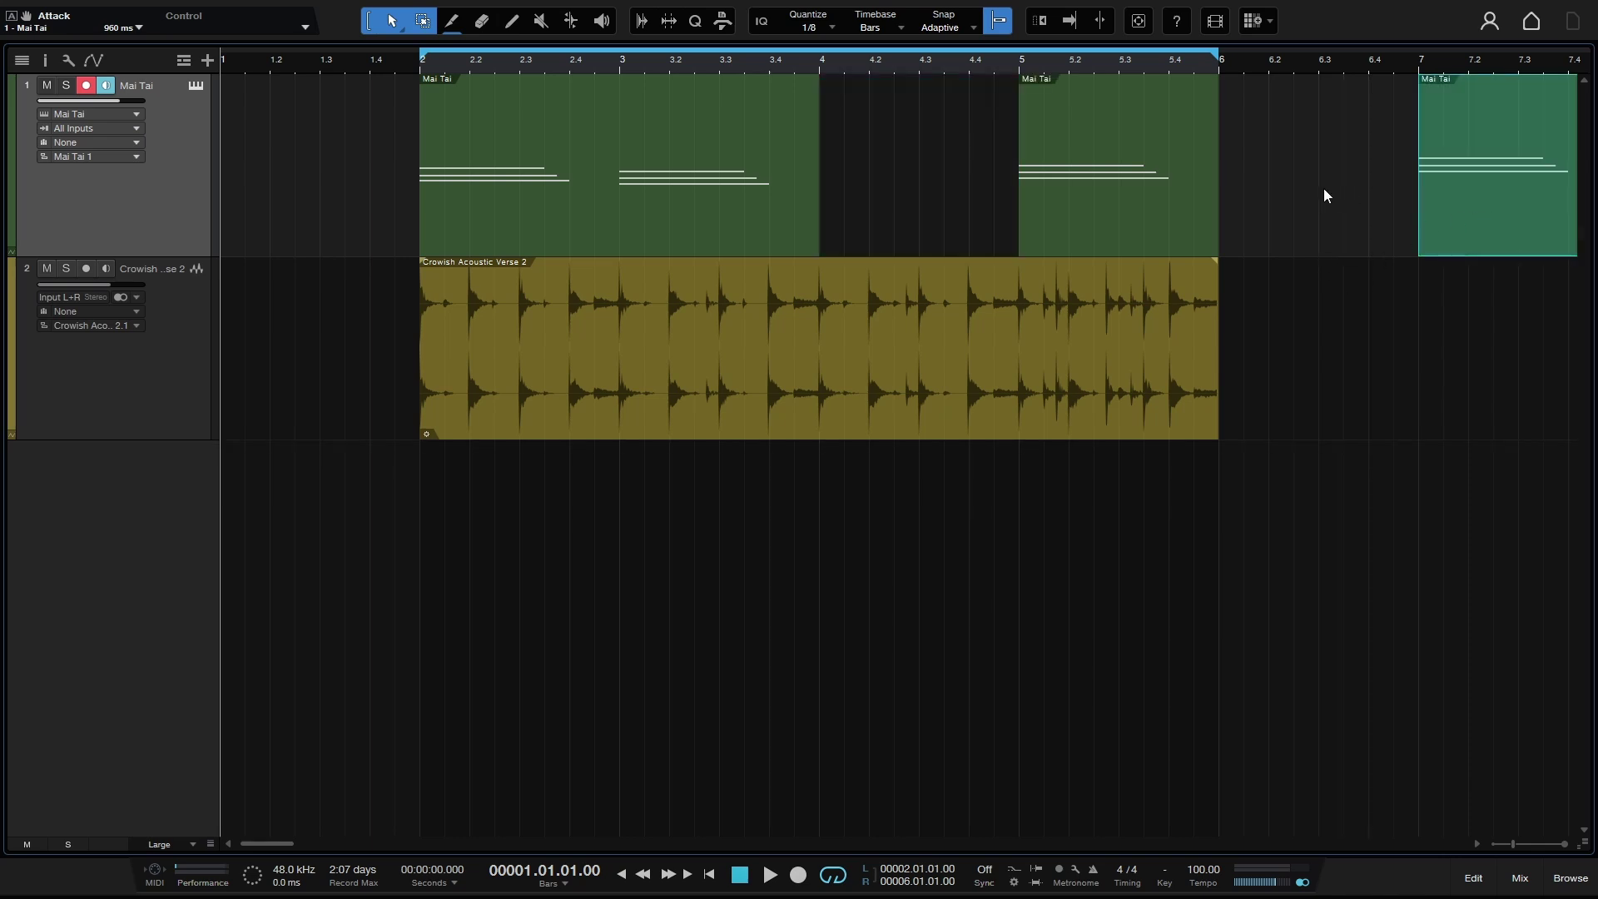
pyautogui.hotkey('ctrl', 'z')
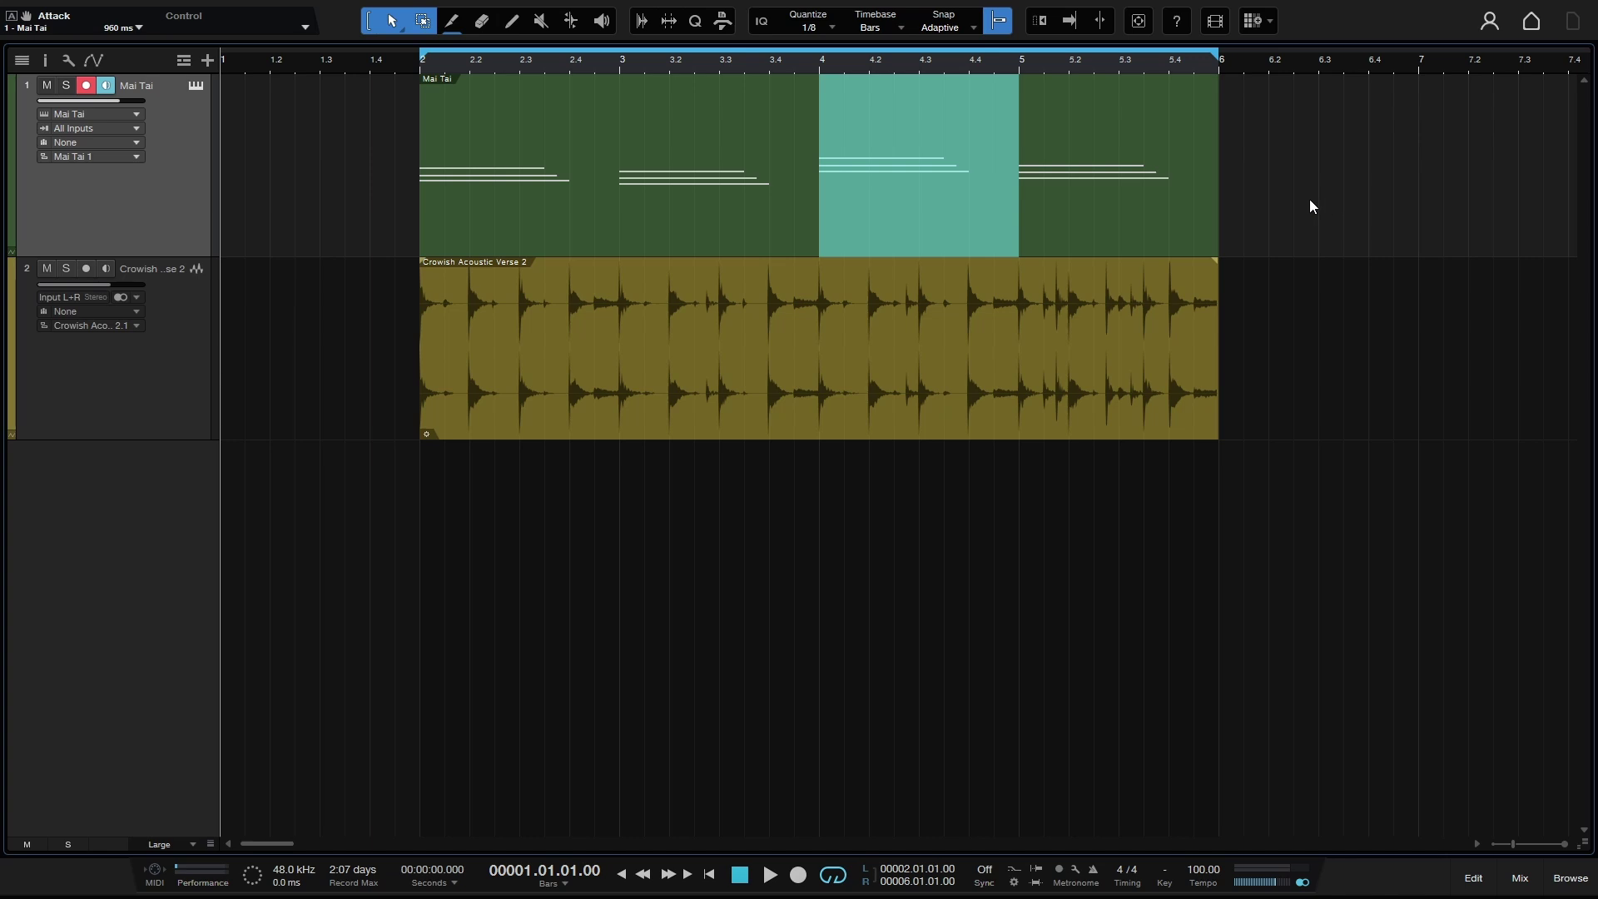
pyautogui.press('Delete')
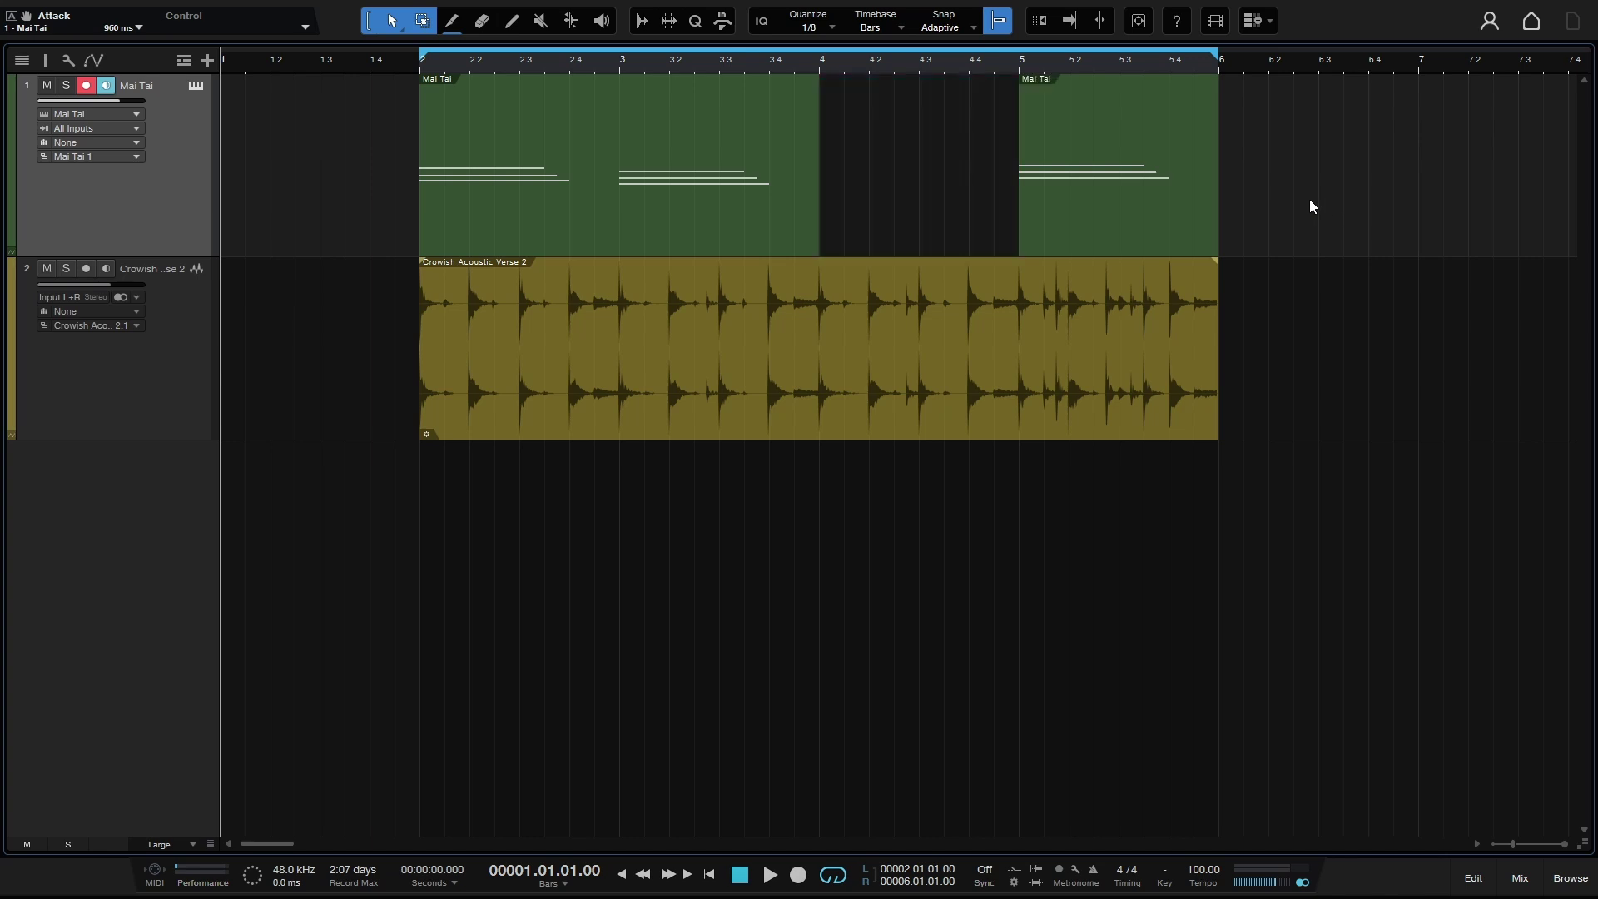
pyautogui.hotkey('ctrl', 'z')
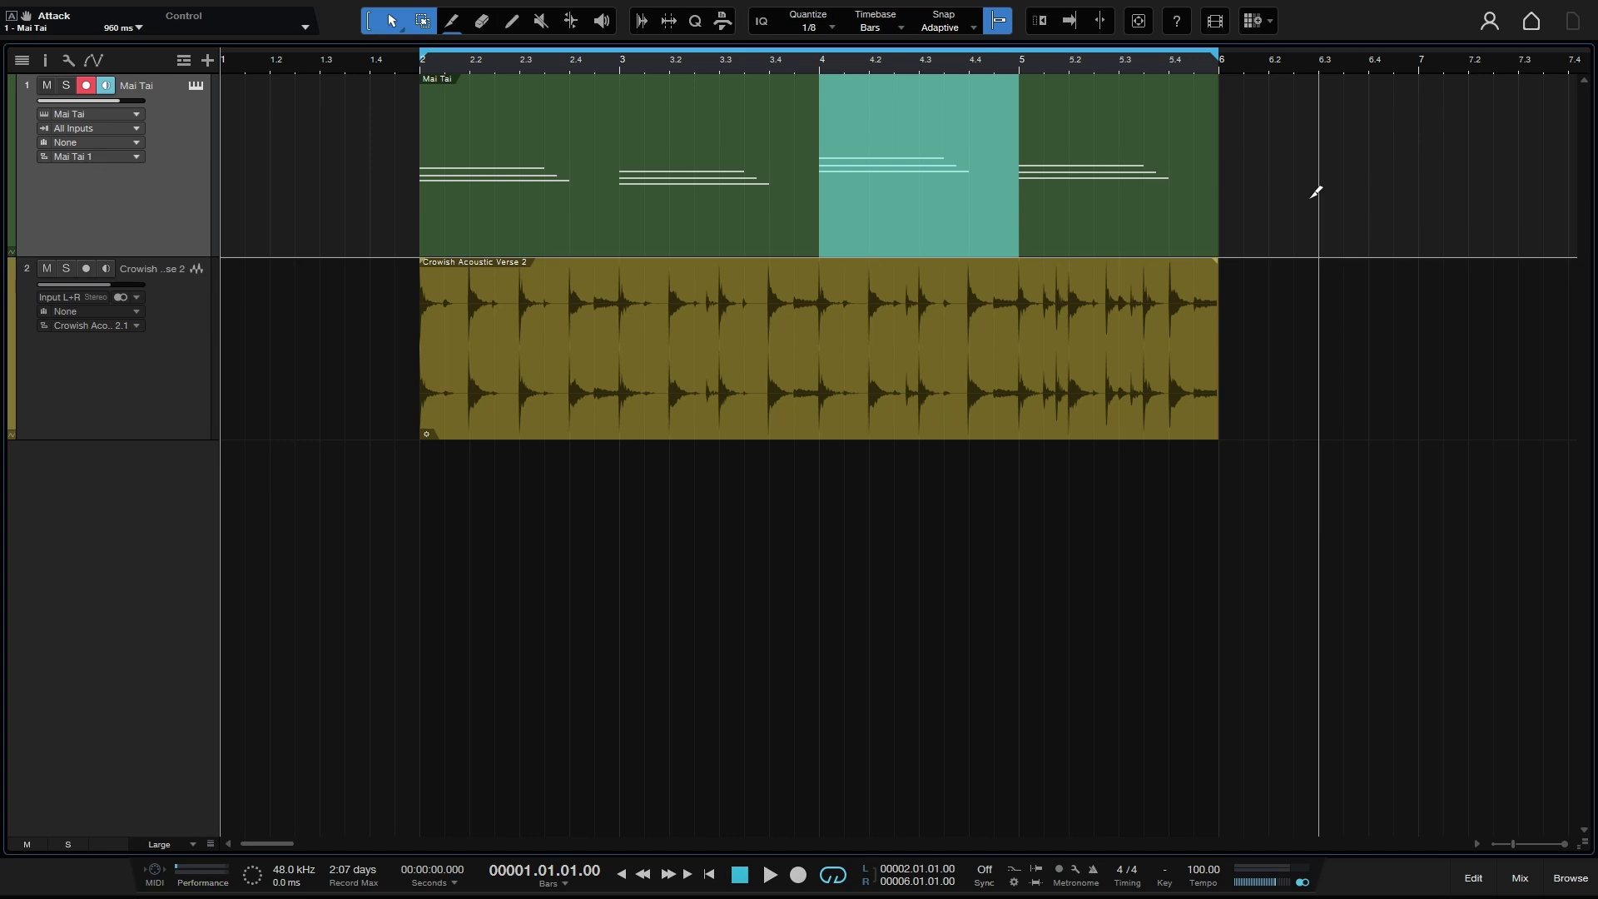
# Step: Place the playhead at bar 7, paste a copy of the selected Mai Tai range there, and undo the paste
pyautogui.click(1416, 65)
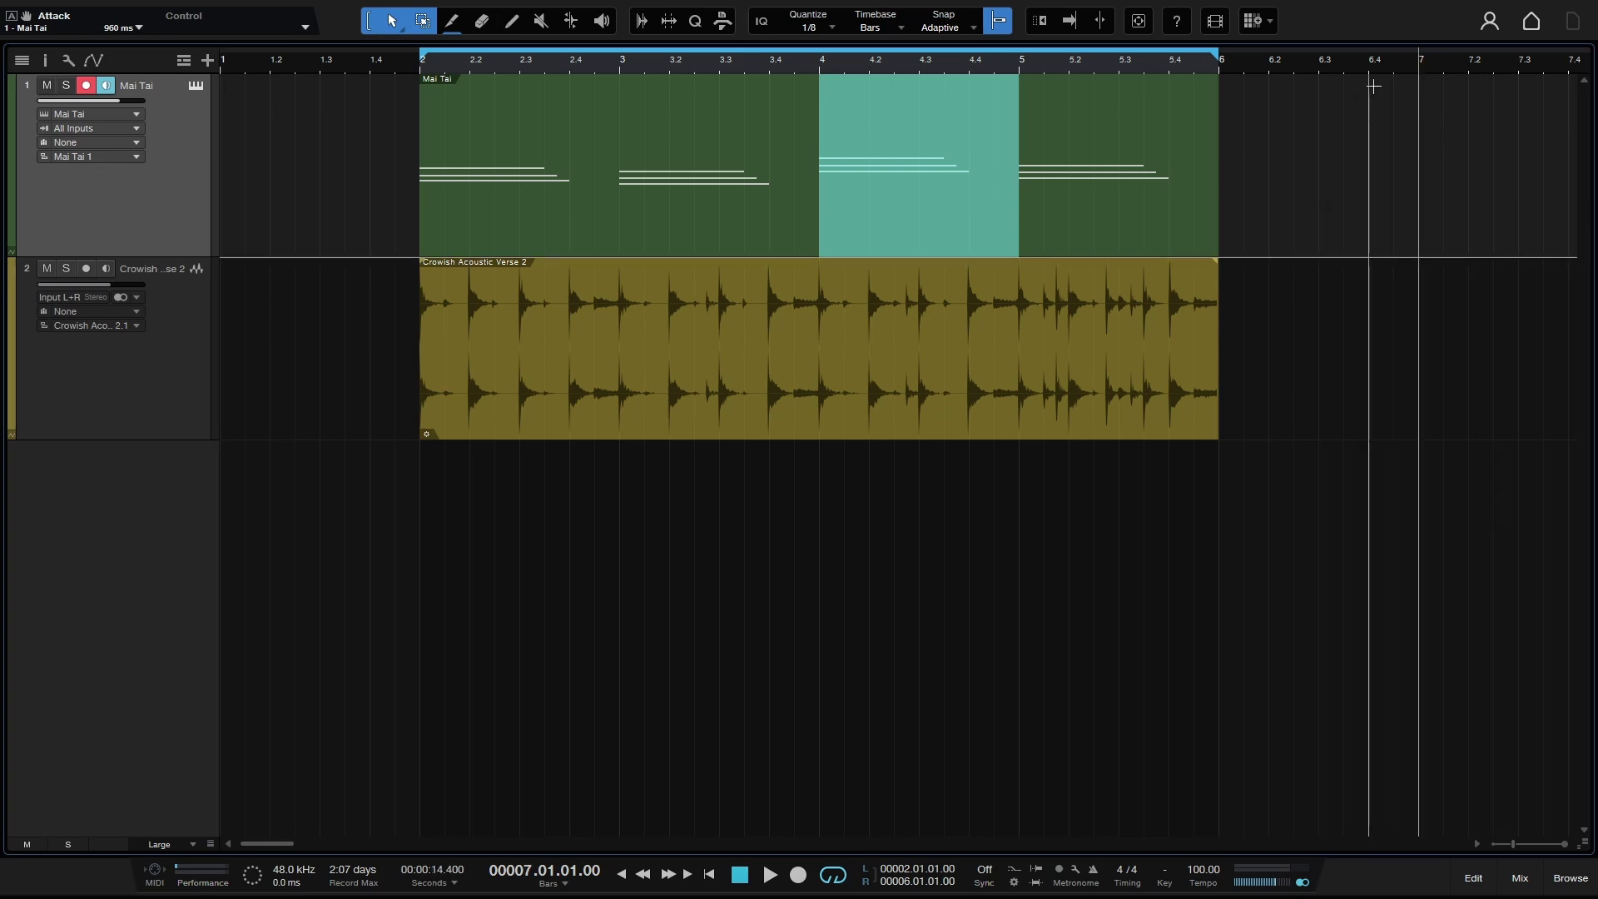
pyautogui.press('w')
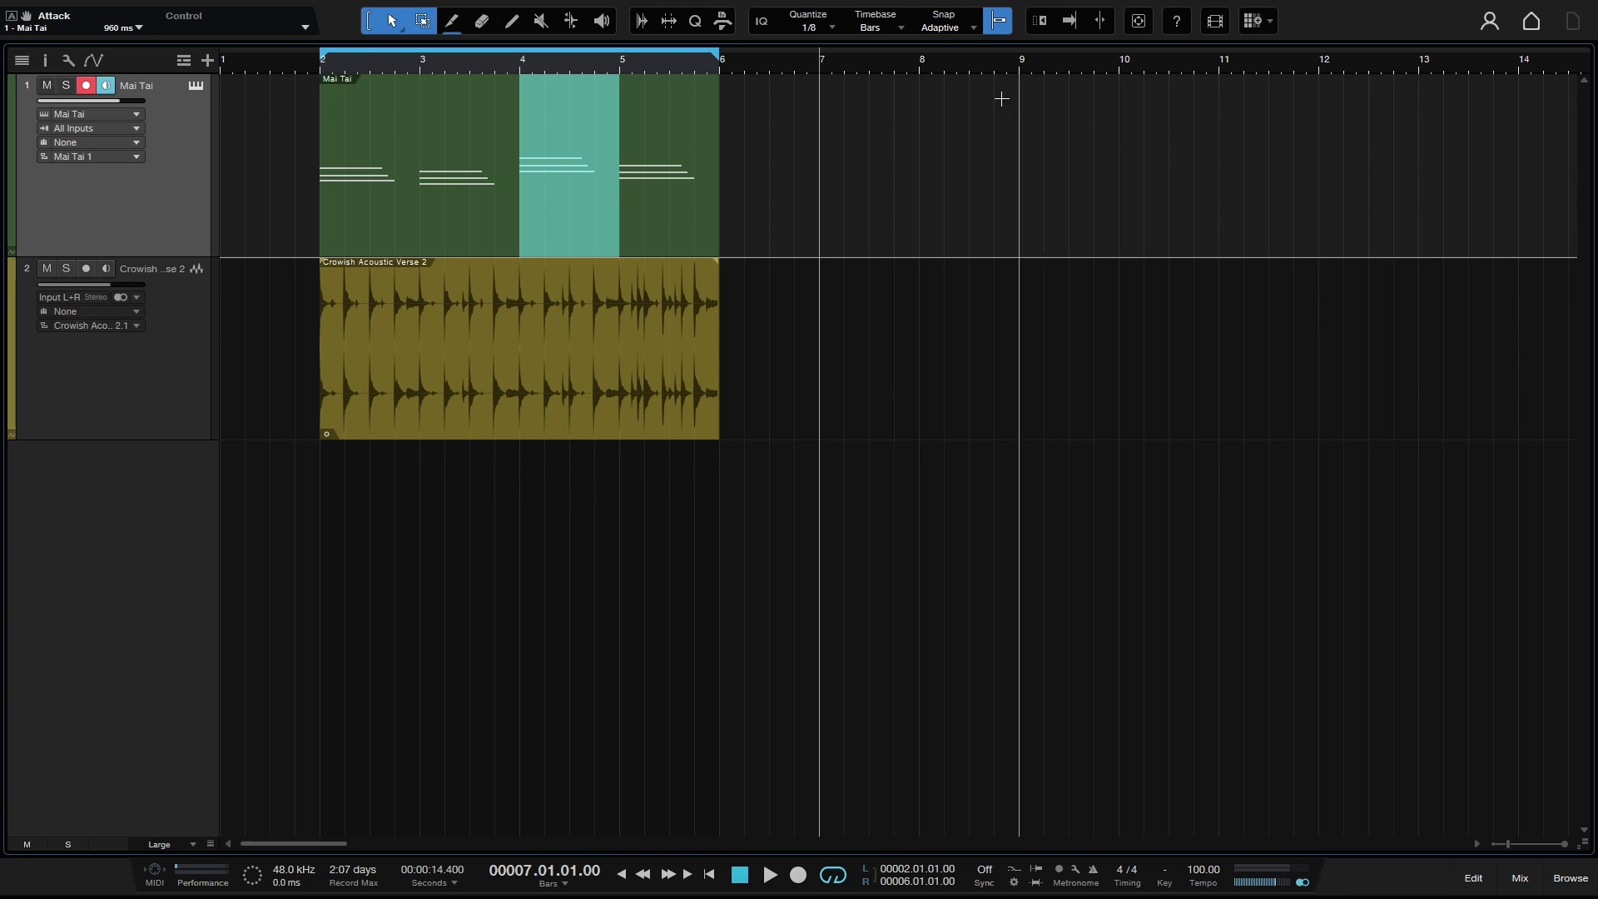
pyautogui.press('e')
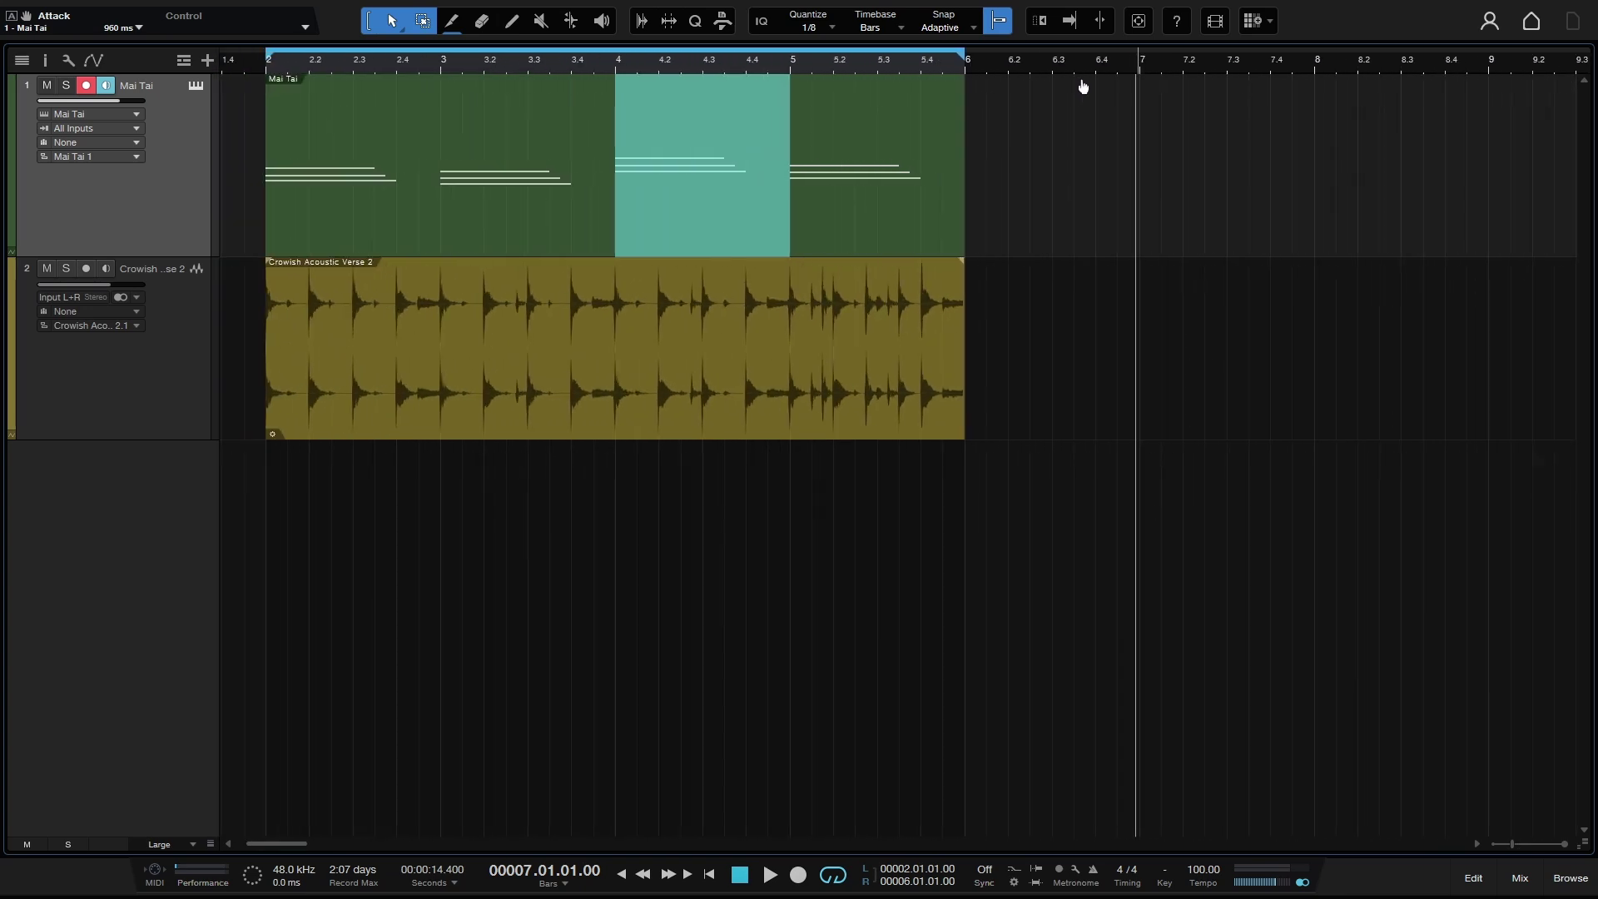
pyautogui.press('w')
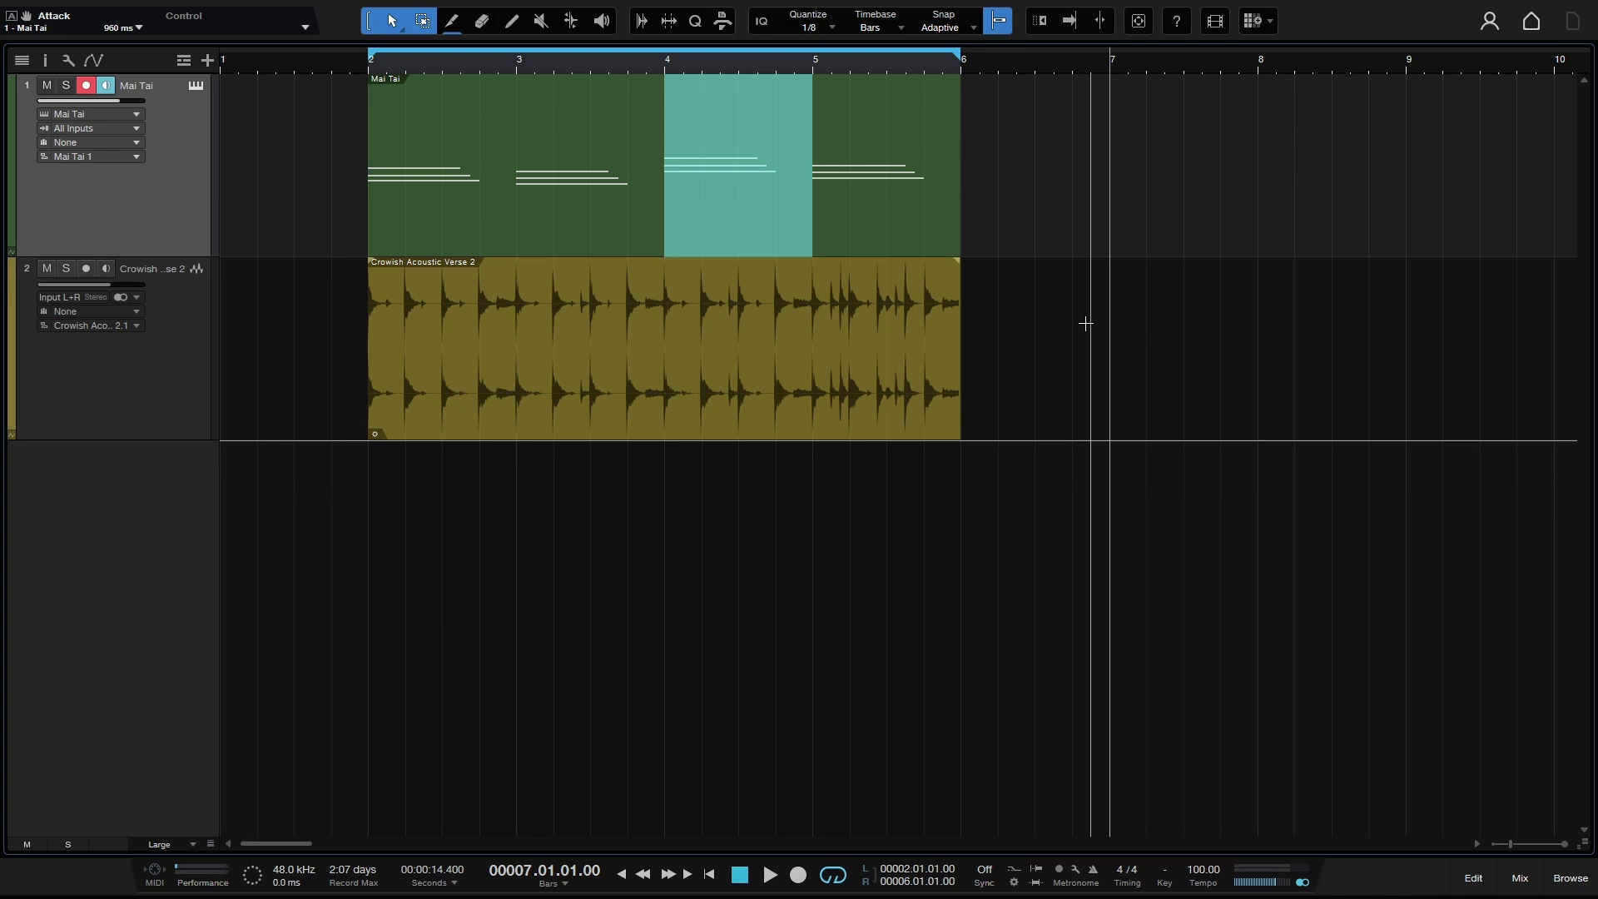
pyautogui.hotkey('ctrl', 'v')
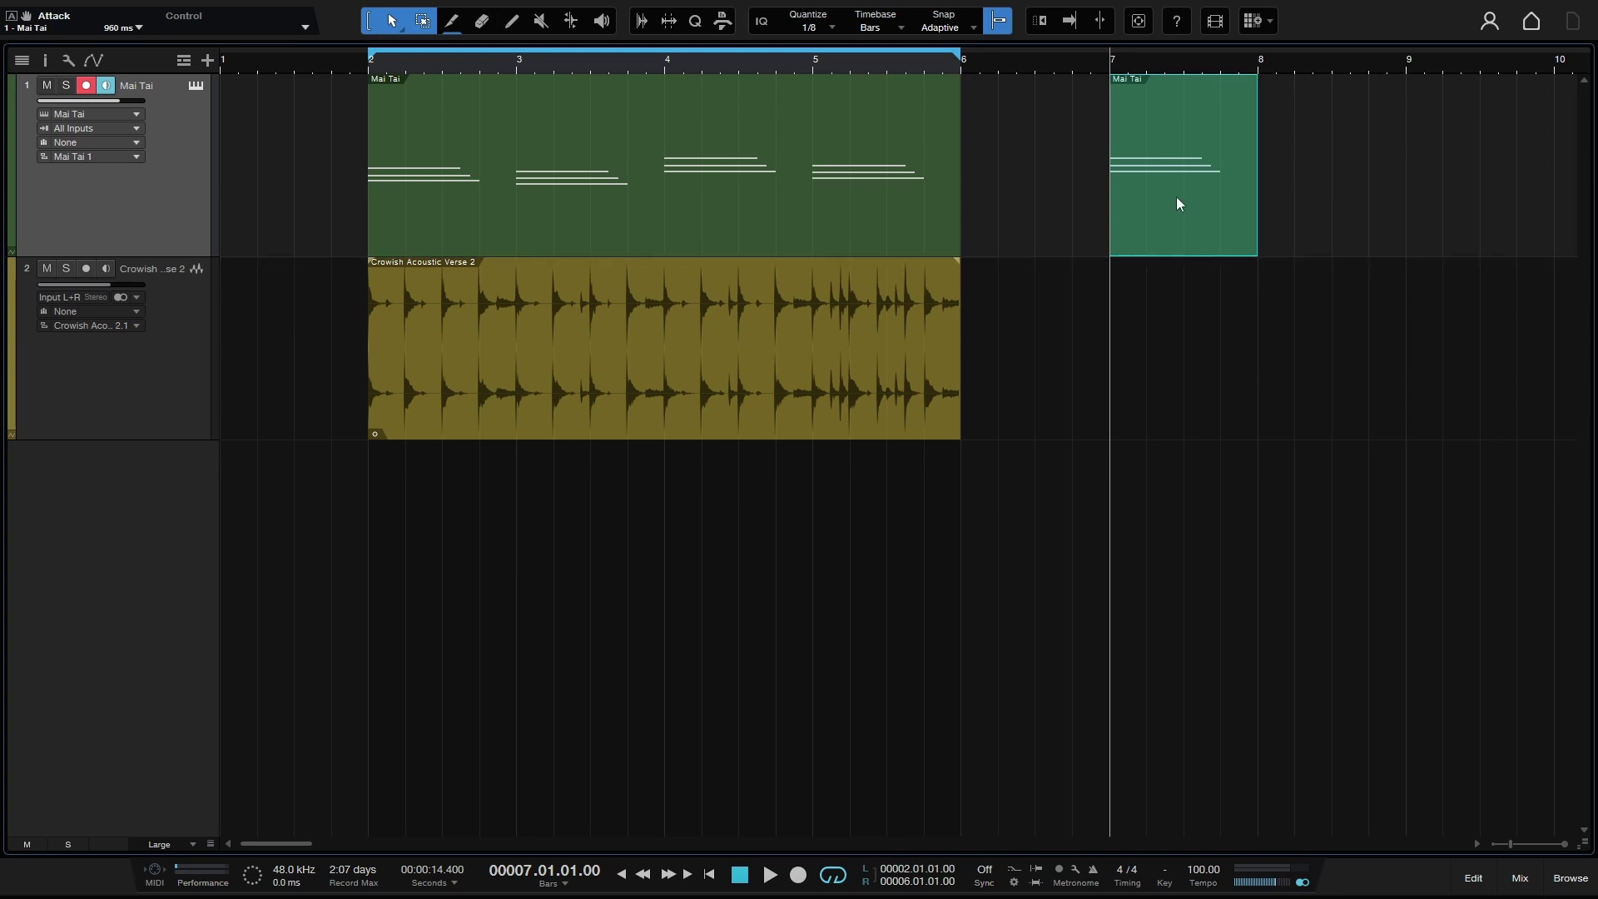
pyautogui.hotkey('ctrl', 'z')
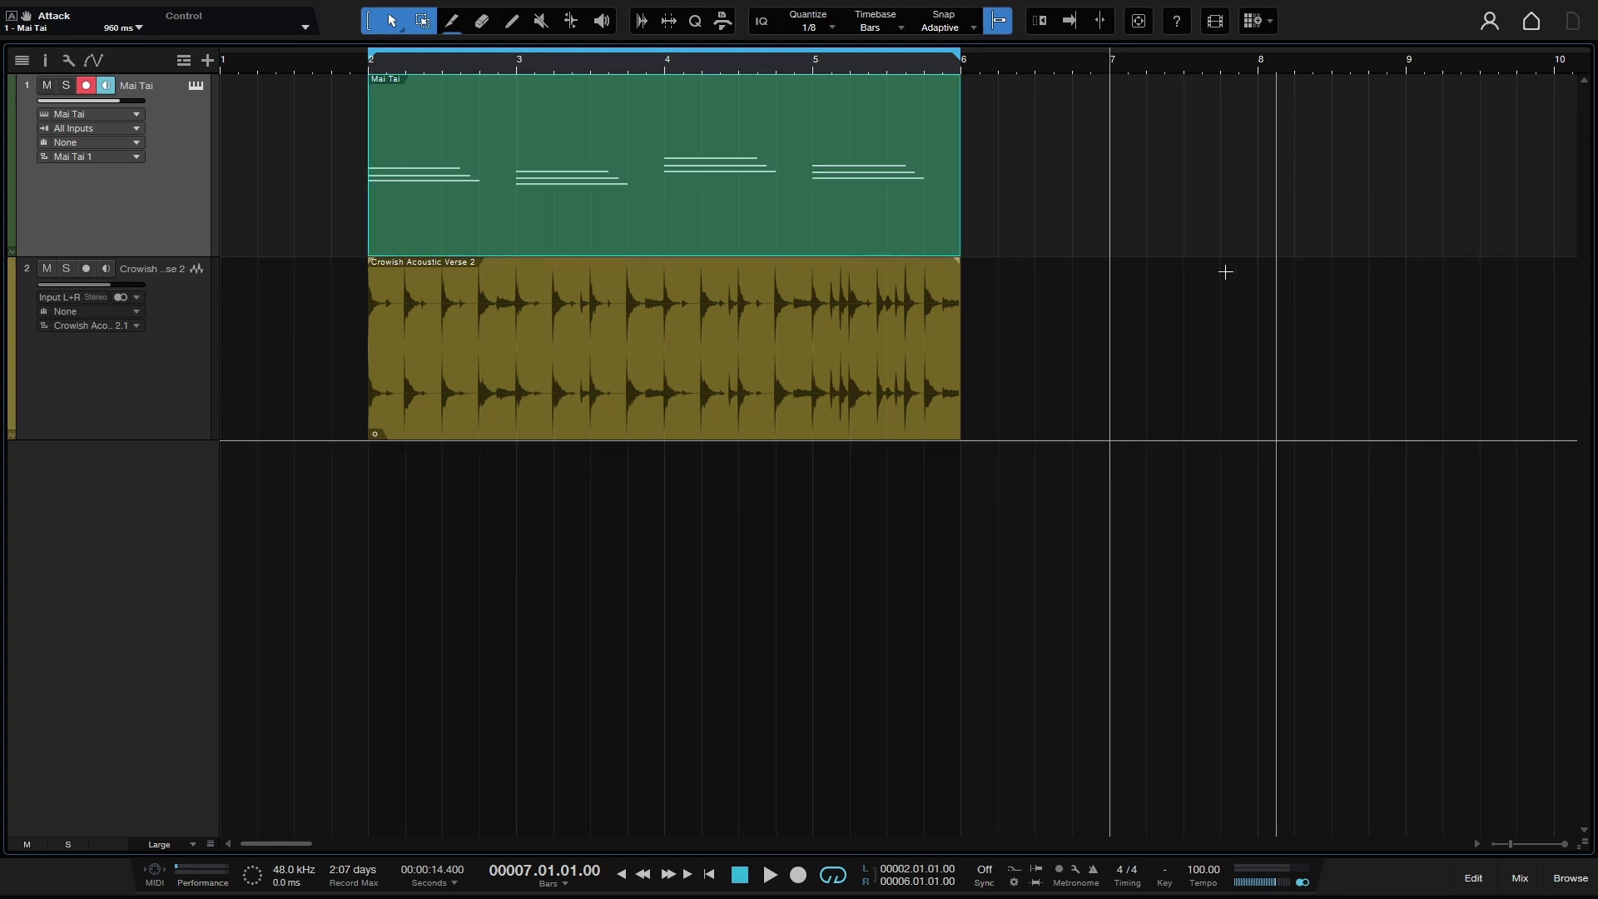
# Step: Select bar 3 of the Crowish Acoustic Verse 2 event, move the range to bar 7, and undo the move
pyautogui.click(720, 417)
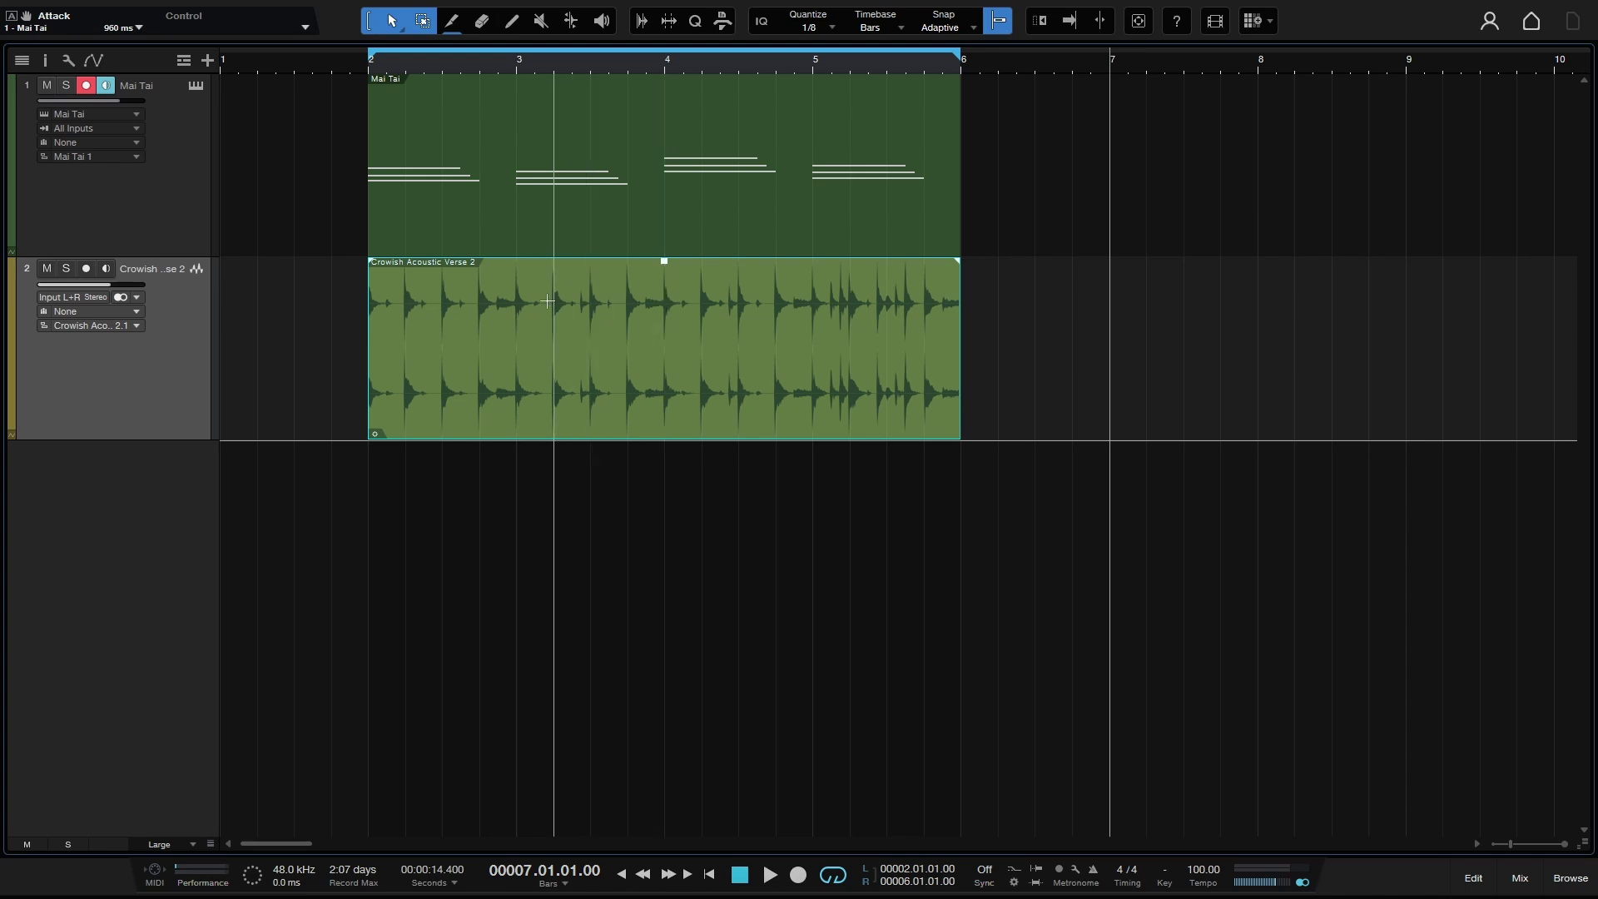
pyautogui.moveTo(520, 304); pyautogui.dragTo(659, 317)
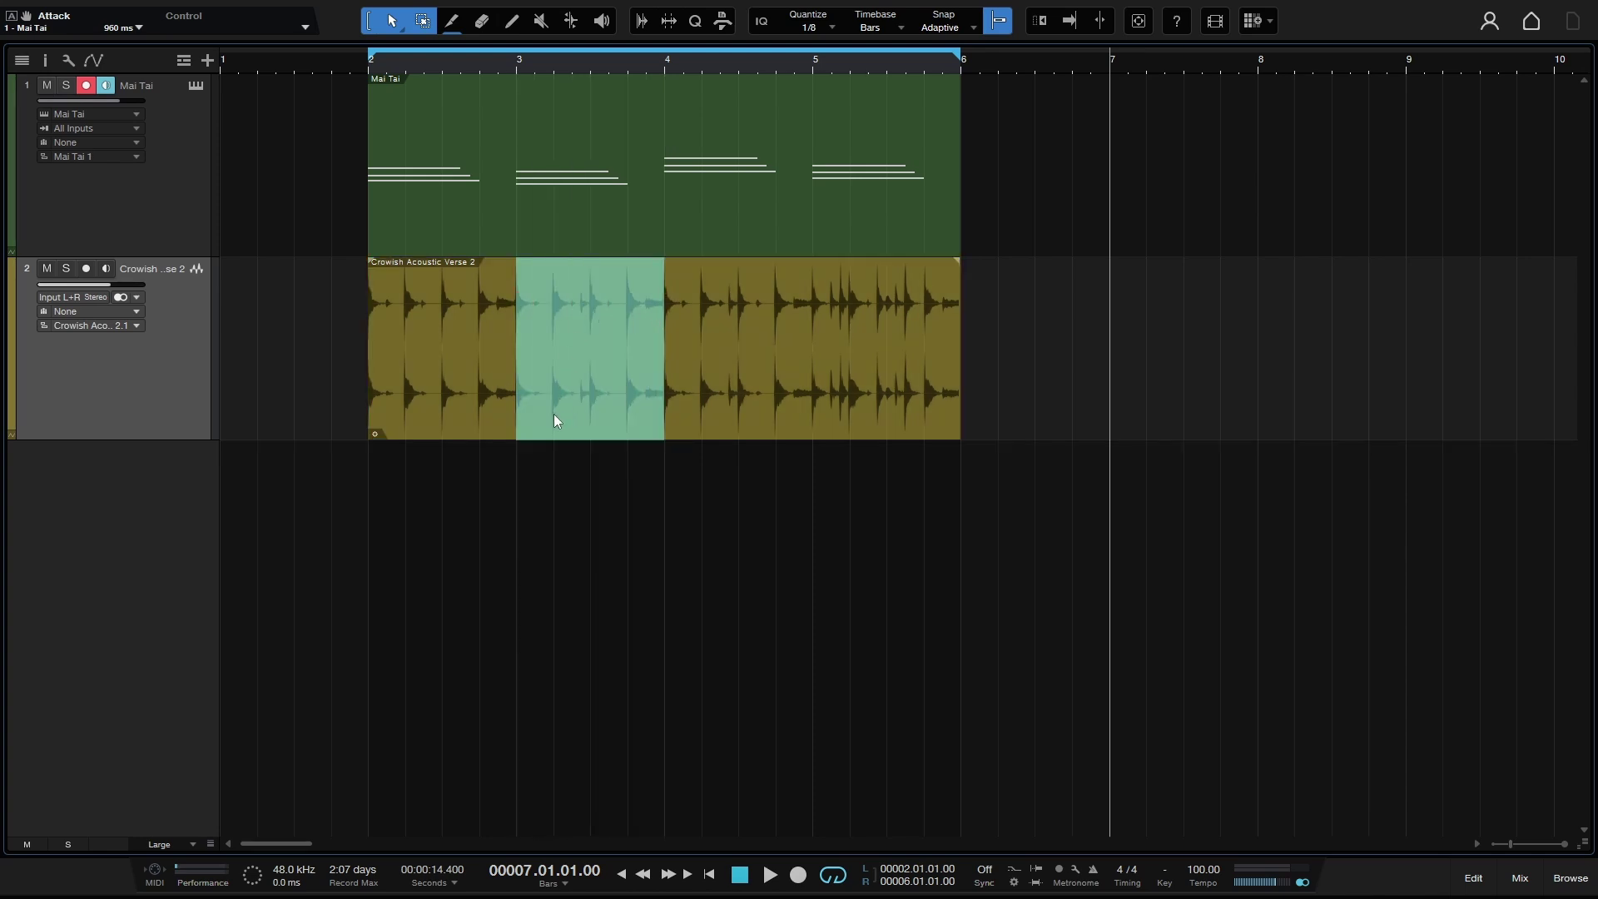
pyautogui.moveTo(597, 413); pyautogui.dragTo(1175, 405)
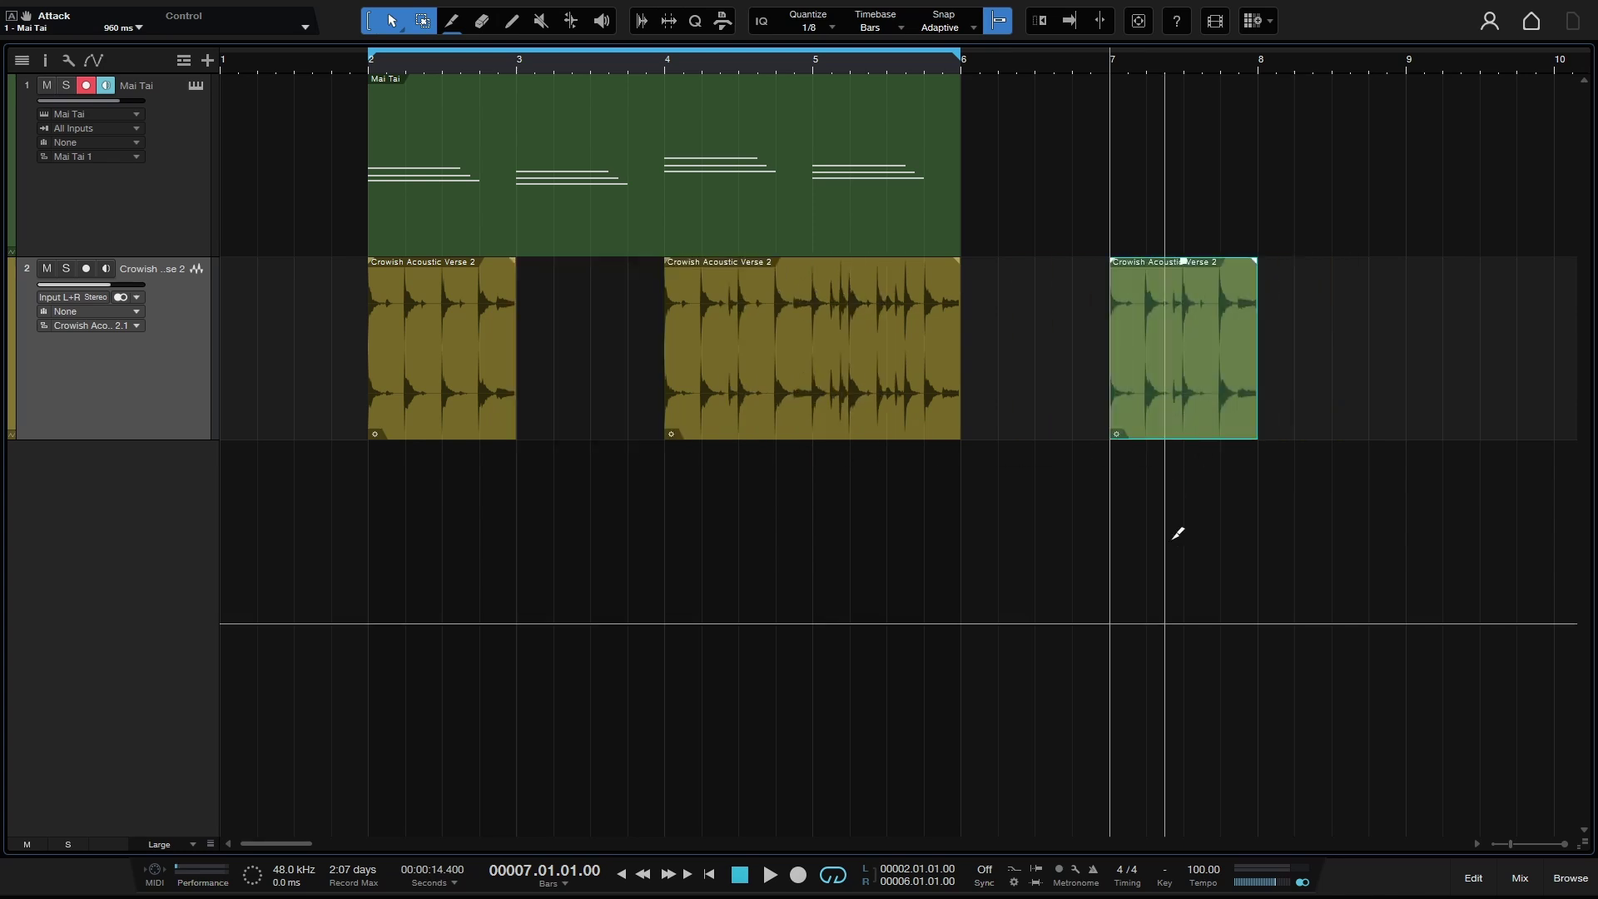
pyautogui.hotkey('ctrl', 'z')
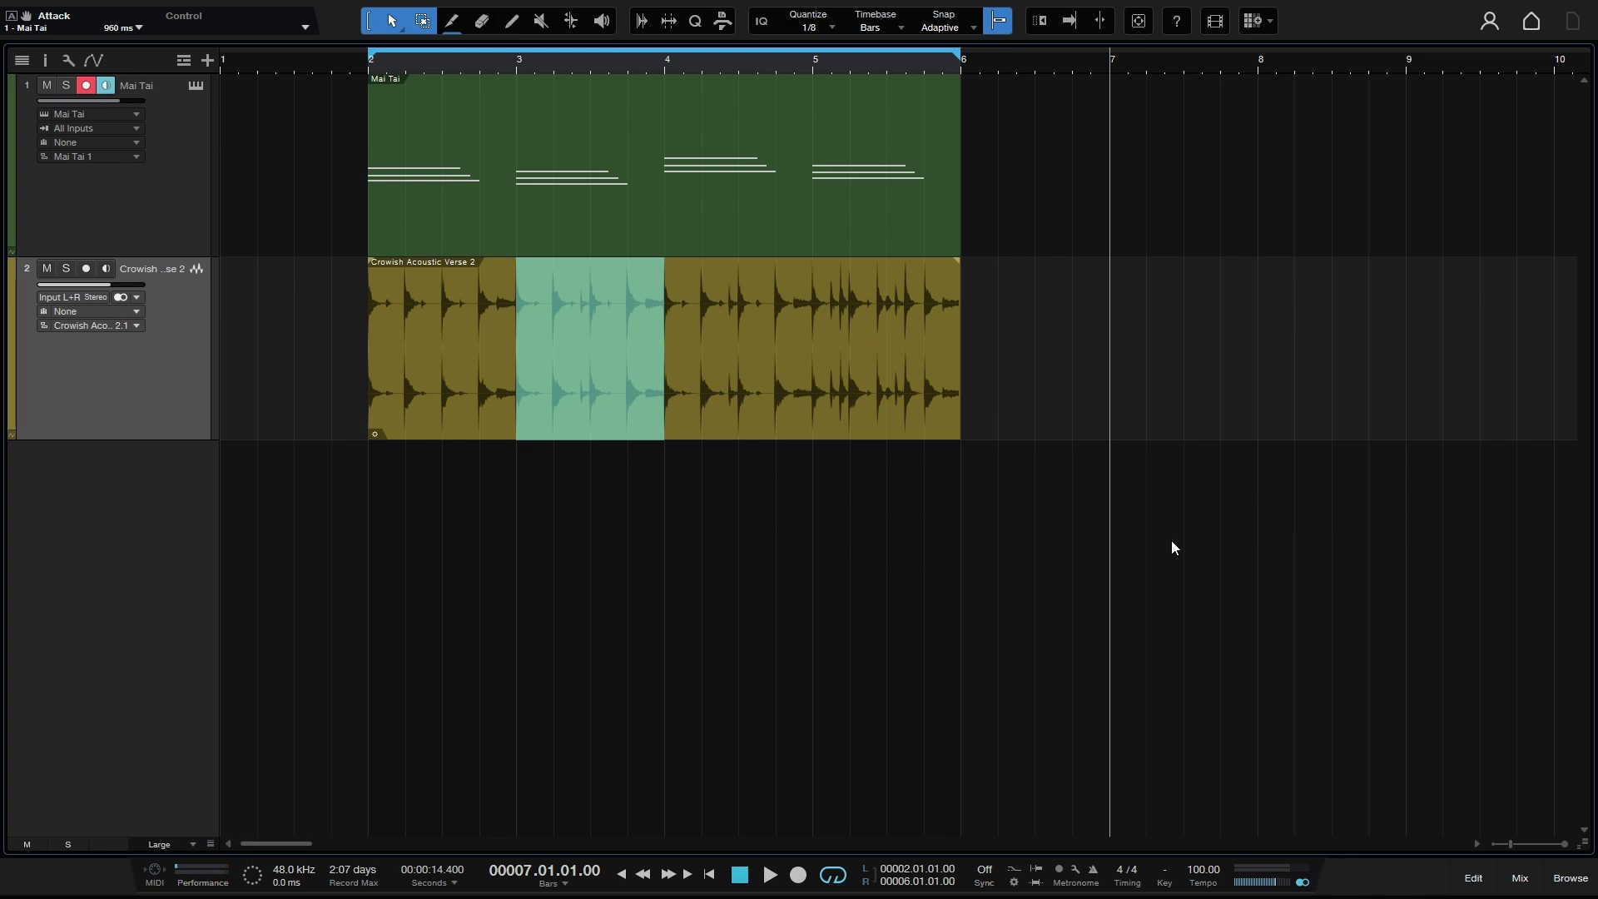
# Step: Try deleting the selected bar 3 range of the Crowish Acoustic Verse 2 event, undo the deletion and clear the selection
pyautogui.press('Delete')
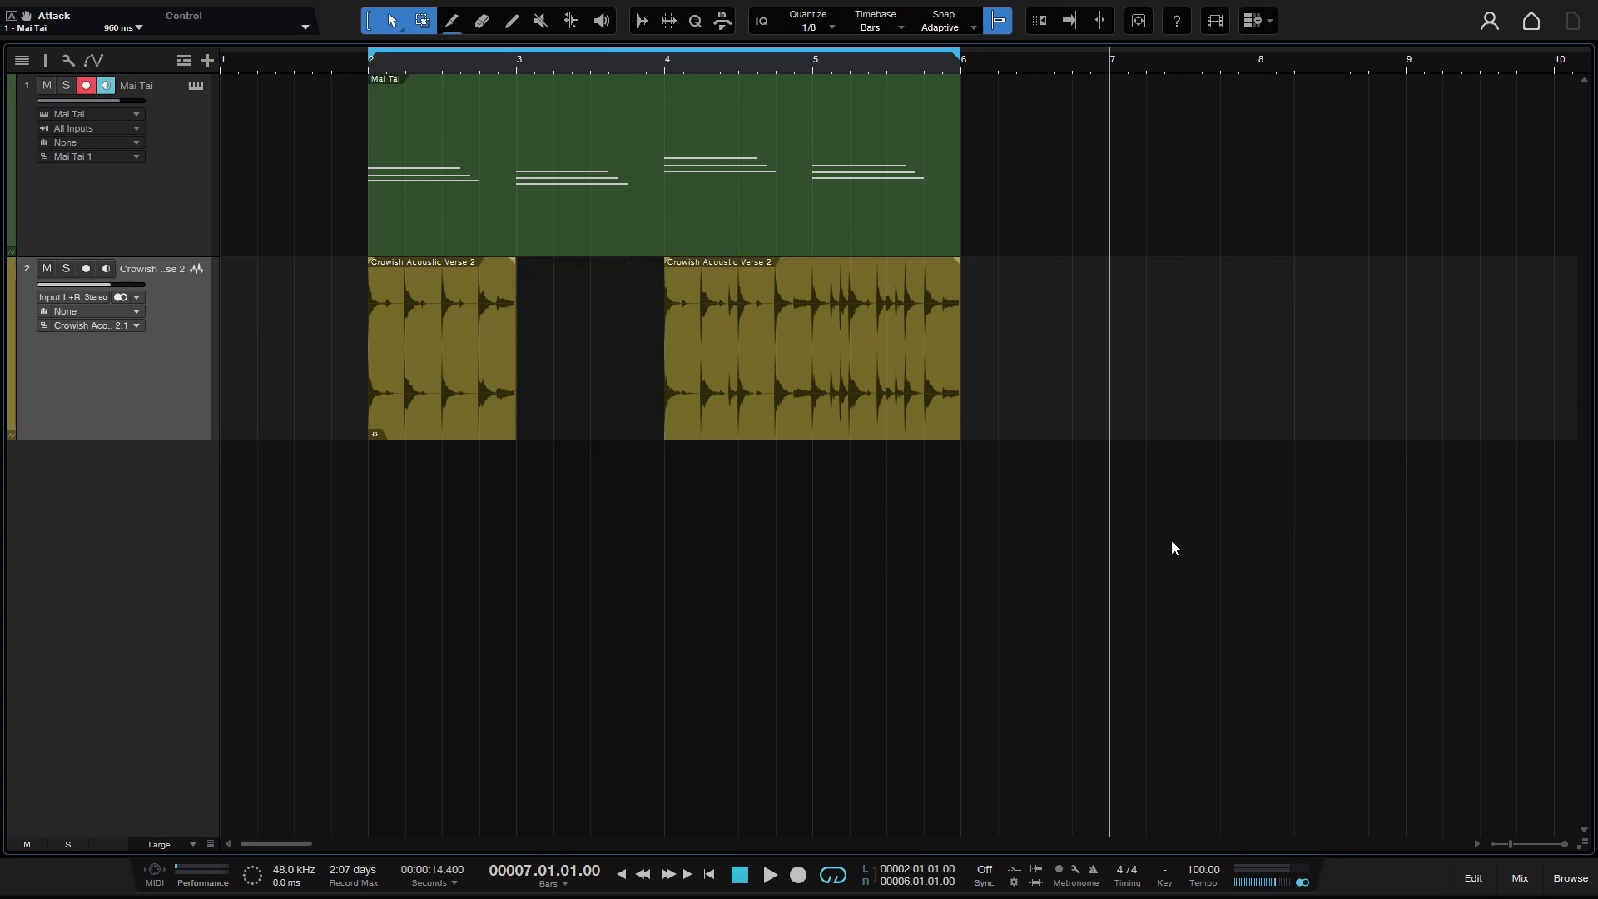
pyautogui.hotkey('ctrl', 'z')
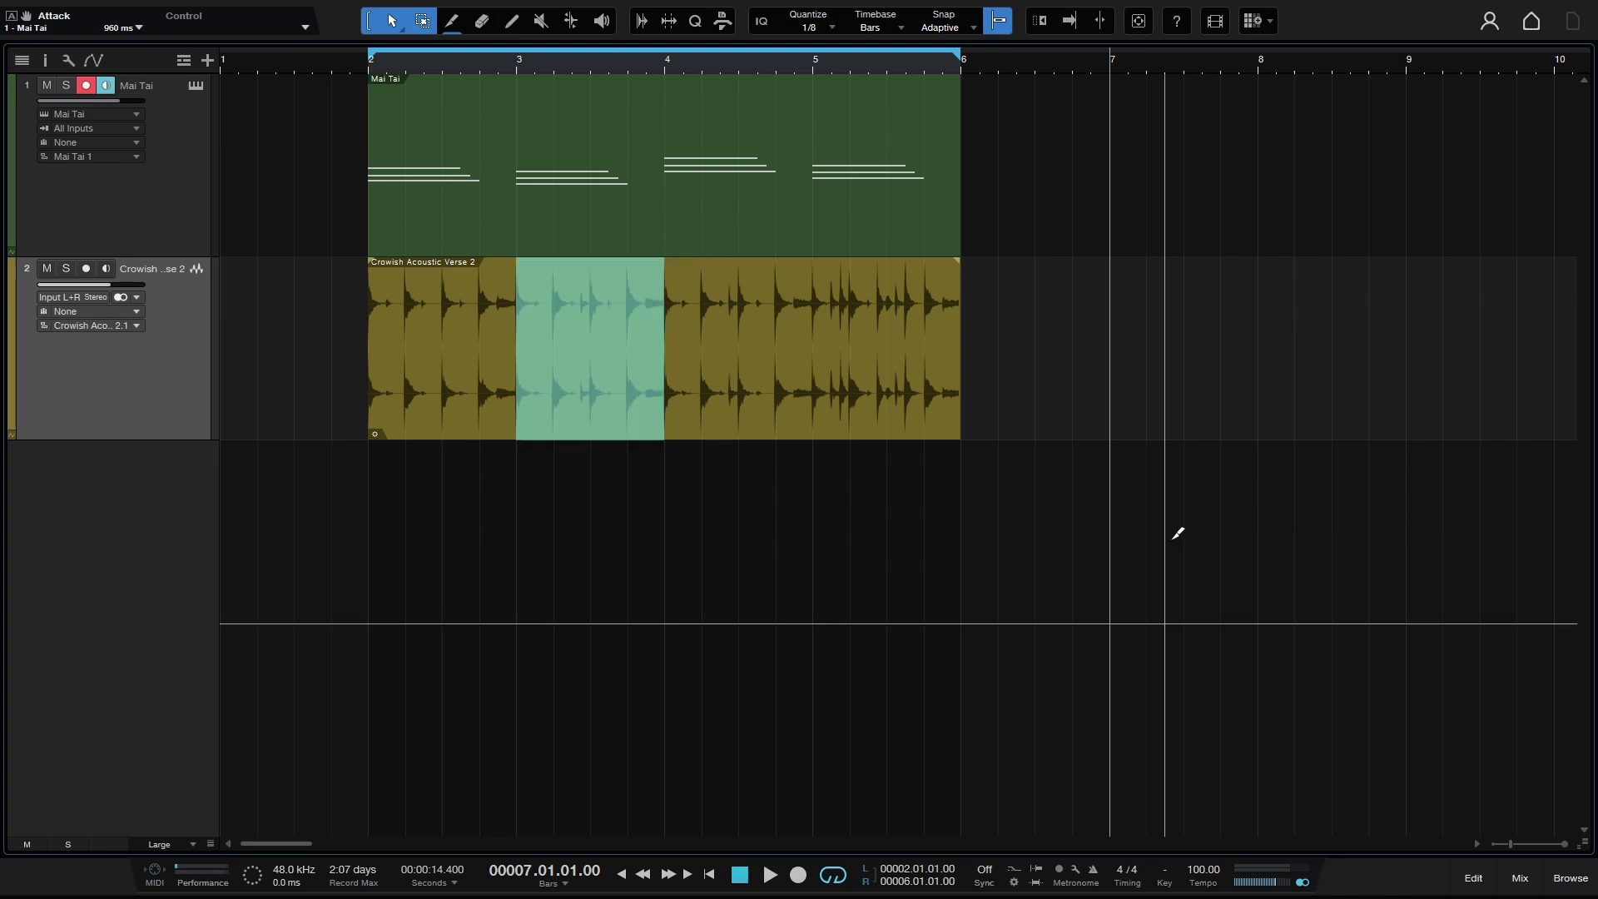
pyautogui.click(657, 574)
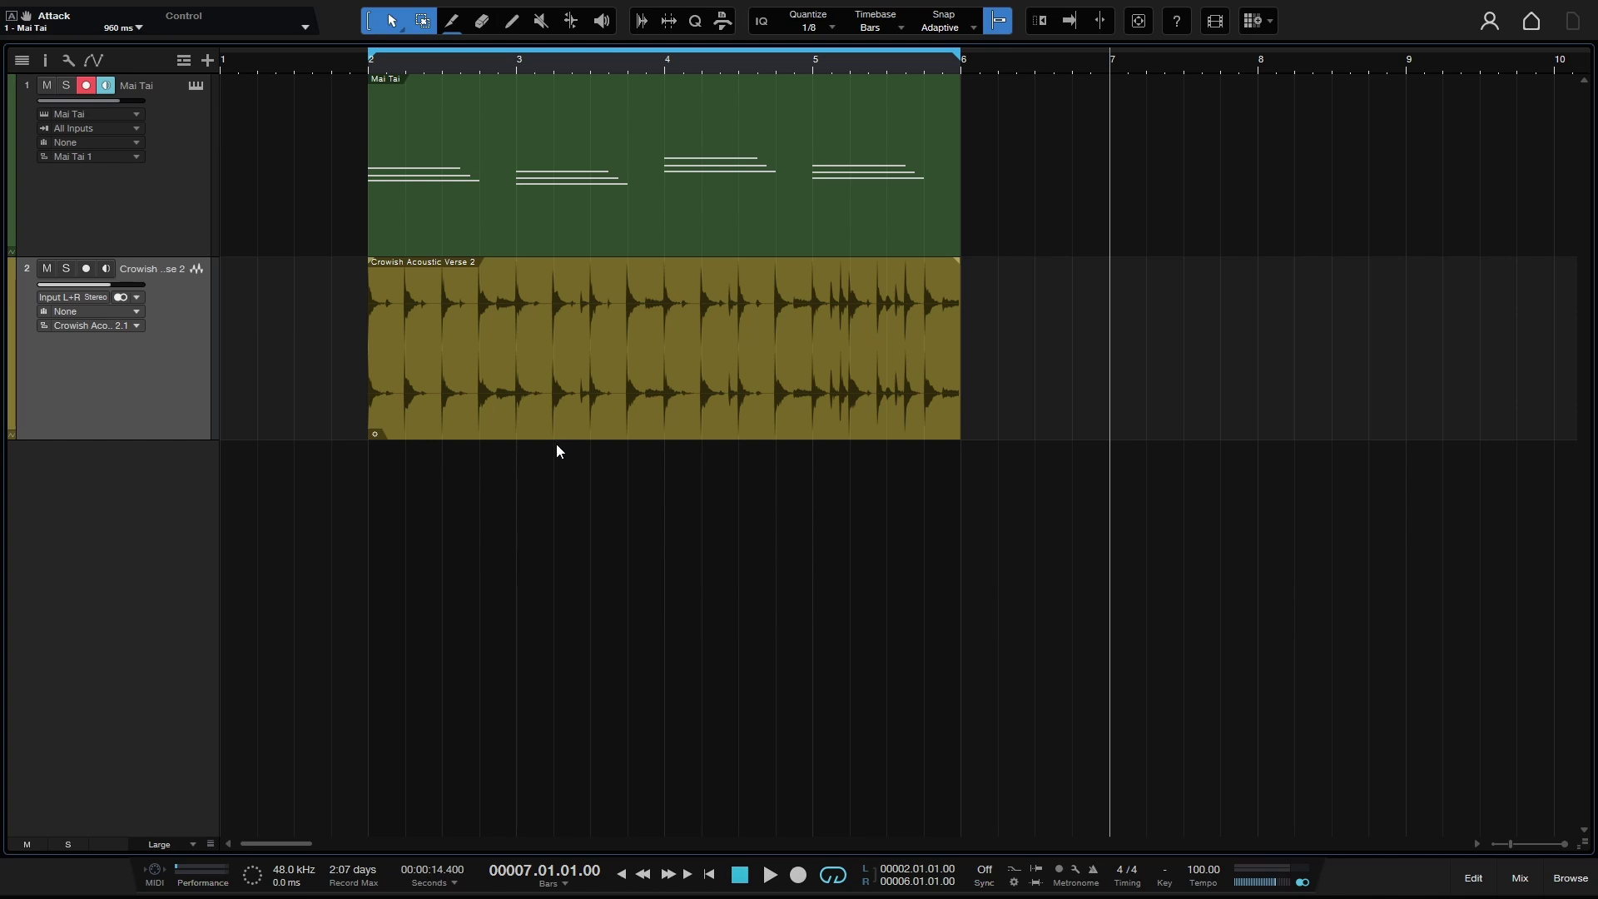
# Step: Delete the first beat of bar 3 from the Crowish Acoustic Verse 2 event and toggle snapping off and on
pyautogui.moveTo(516, 287); pyautogui.dragTo(554, 316)
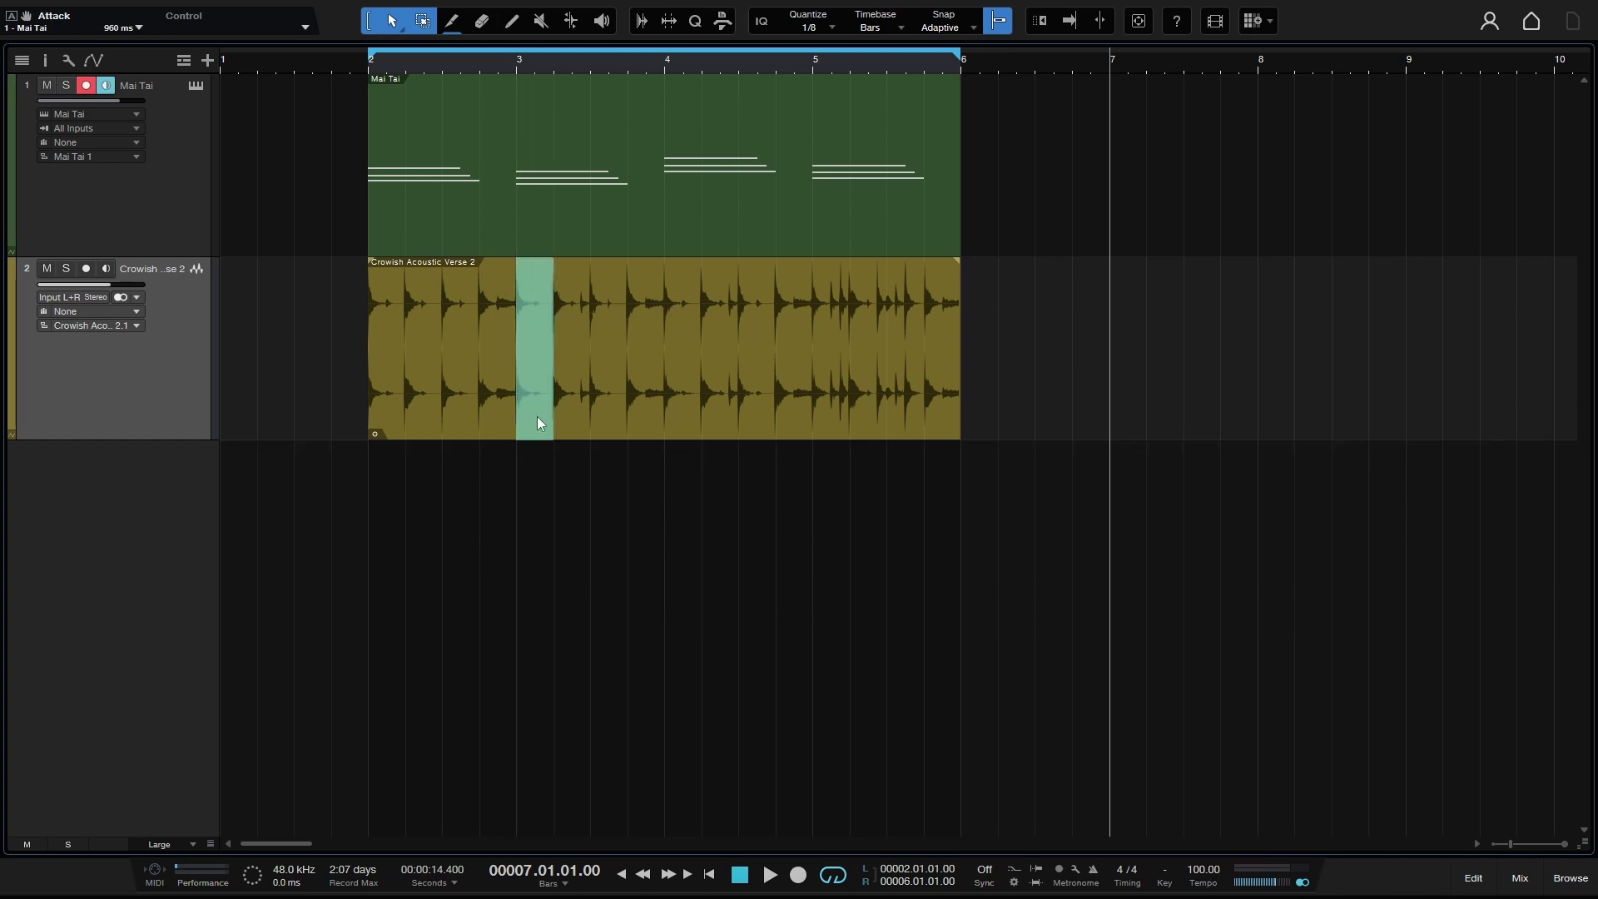
pyautogui.press('Delete')
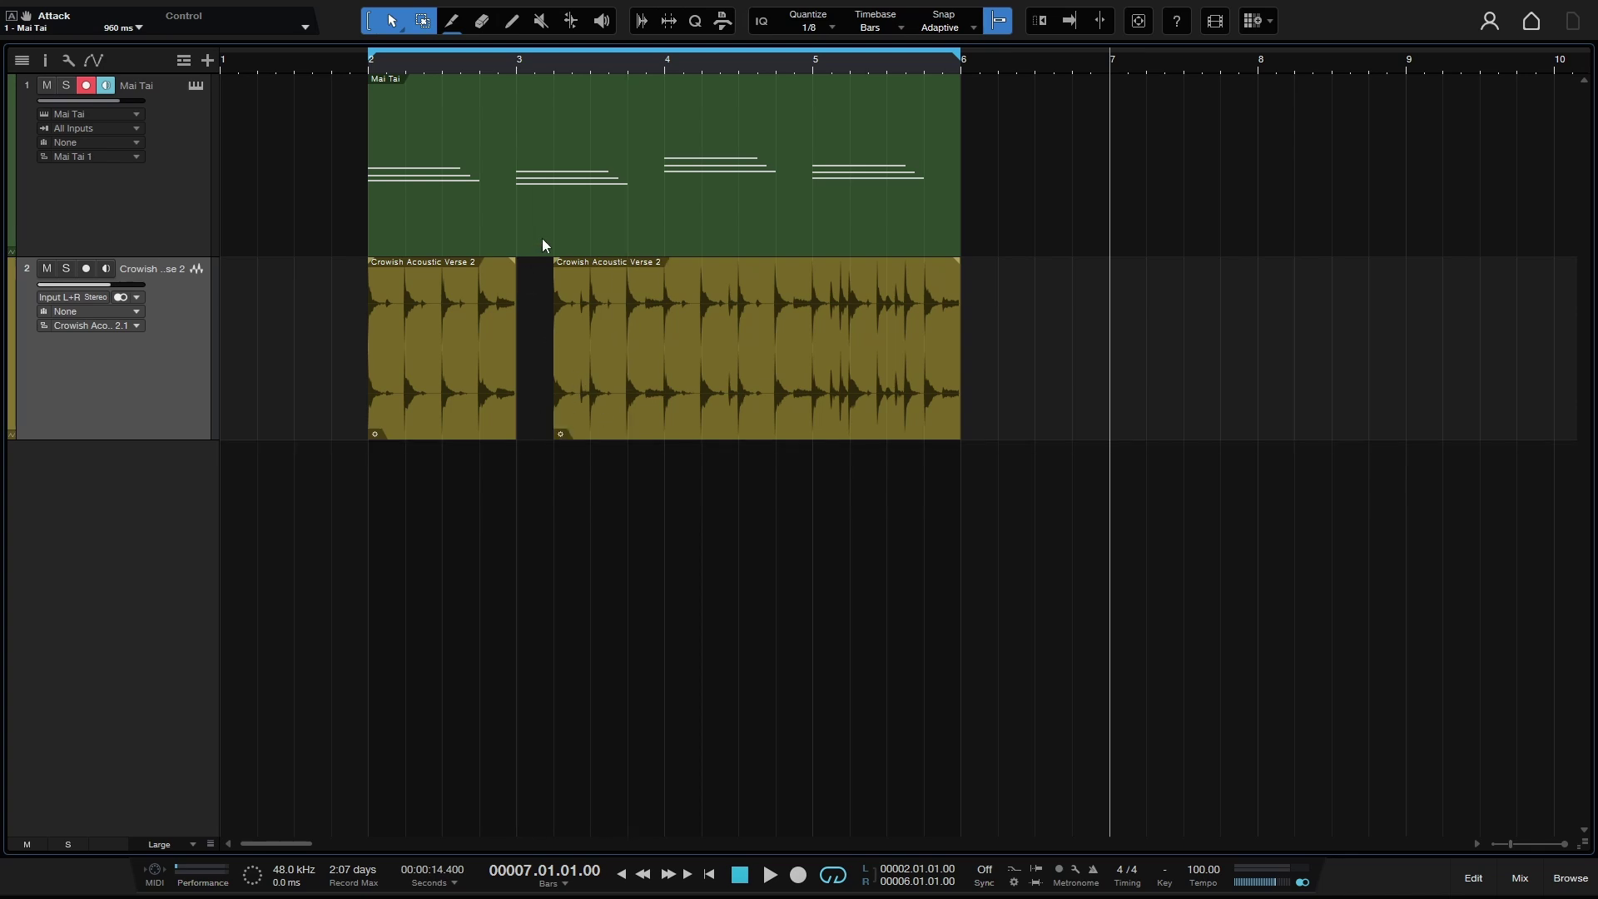
pyautogui.click(1001, 24)
pyautogui.click(1001, 24)
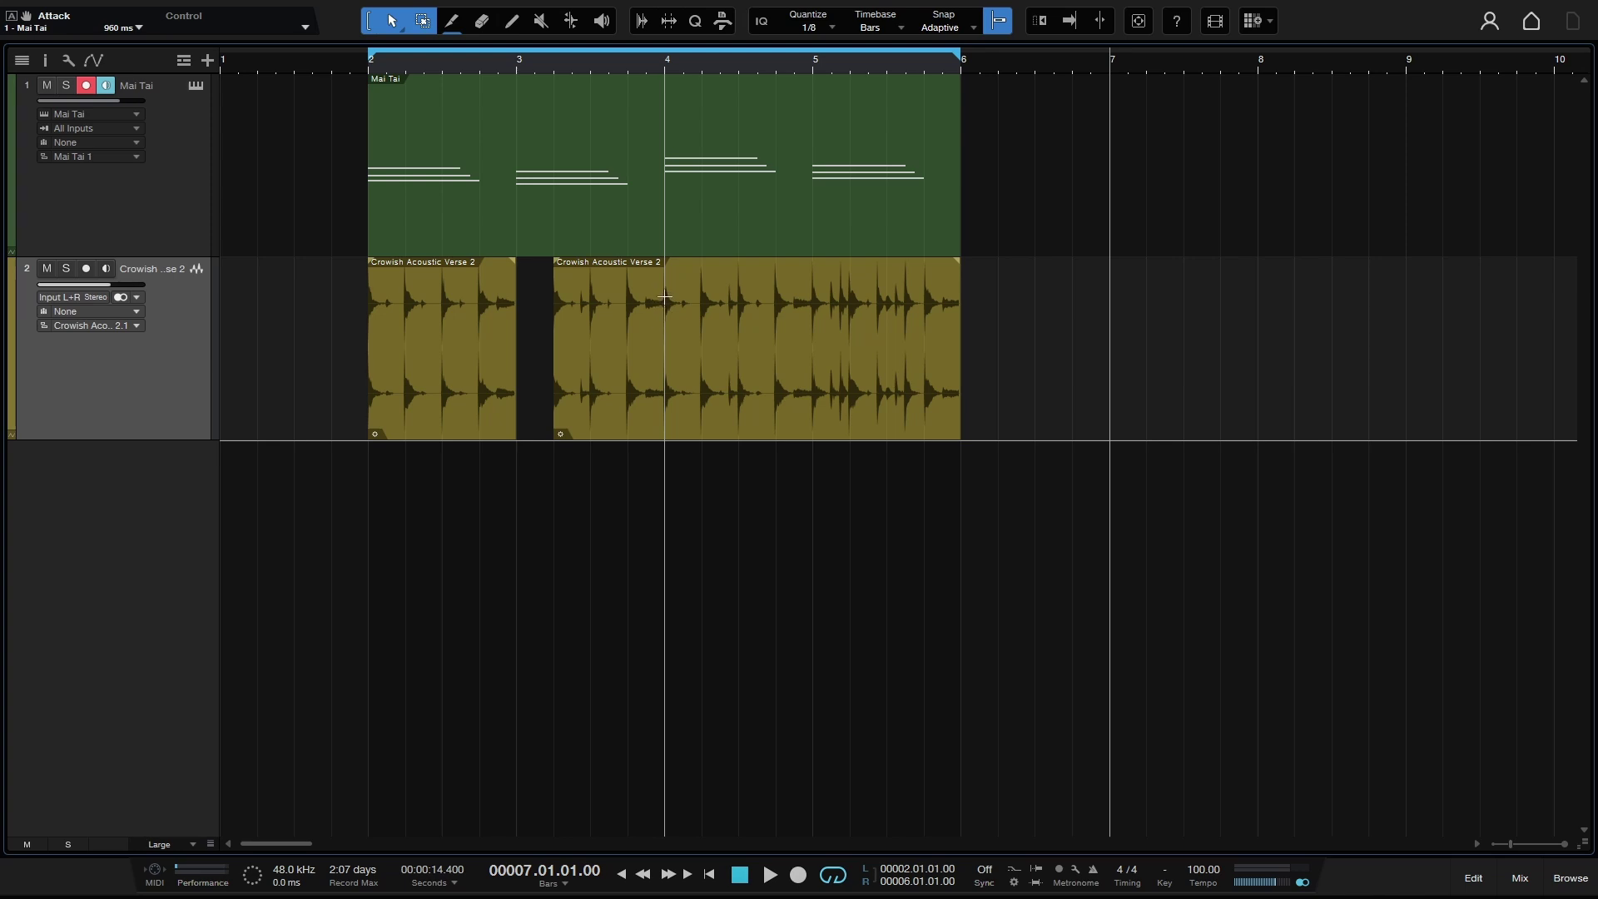
# Step: Try selecting snapped ranges from bar 4 of the audio event, changing the Quantize value to 1/4 between attempts
pyautogui.moveTo(664, 297); pyautogui.dragTo(776, 308)
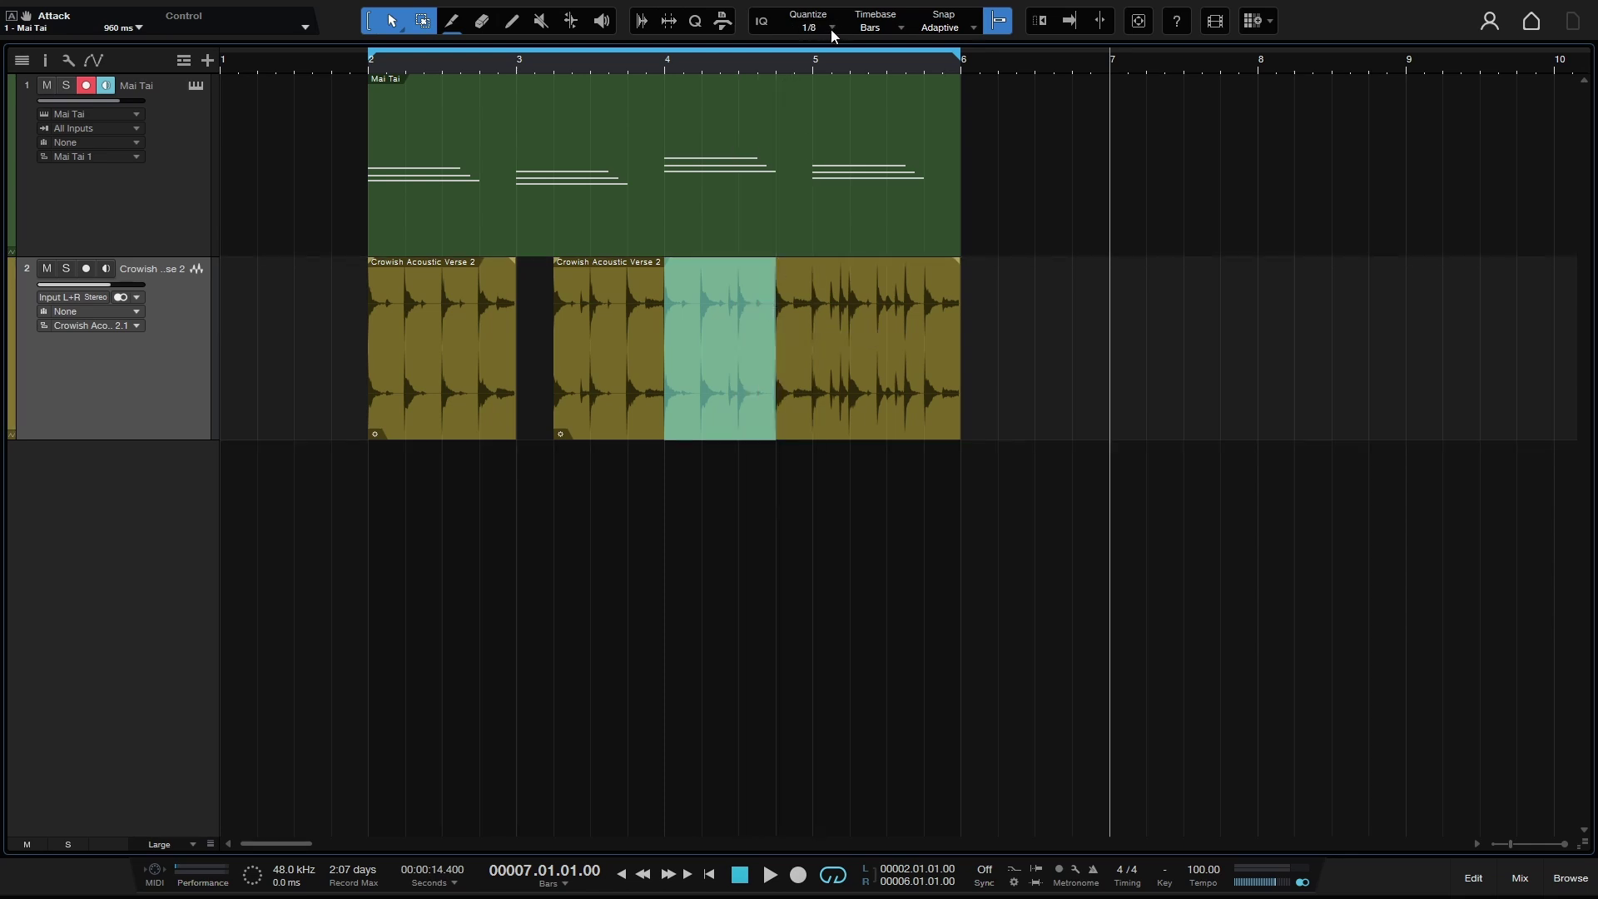
pyautogui.click(1066, 429)
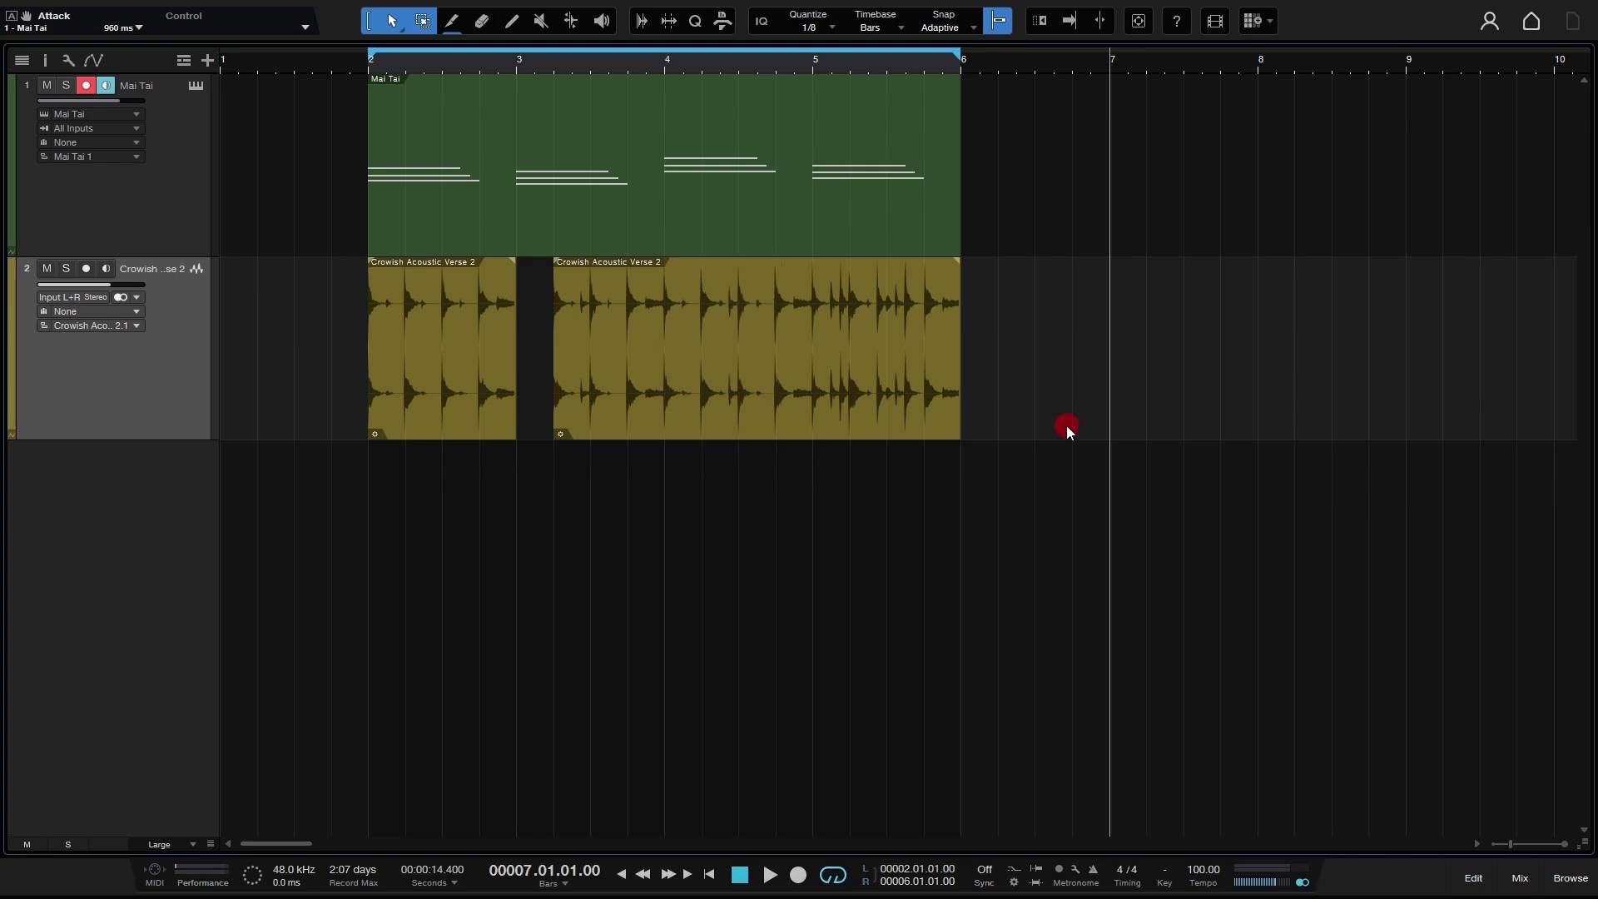
pyautogui.click(831, 28)
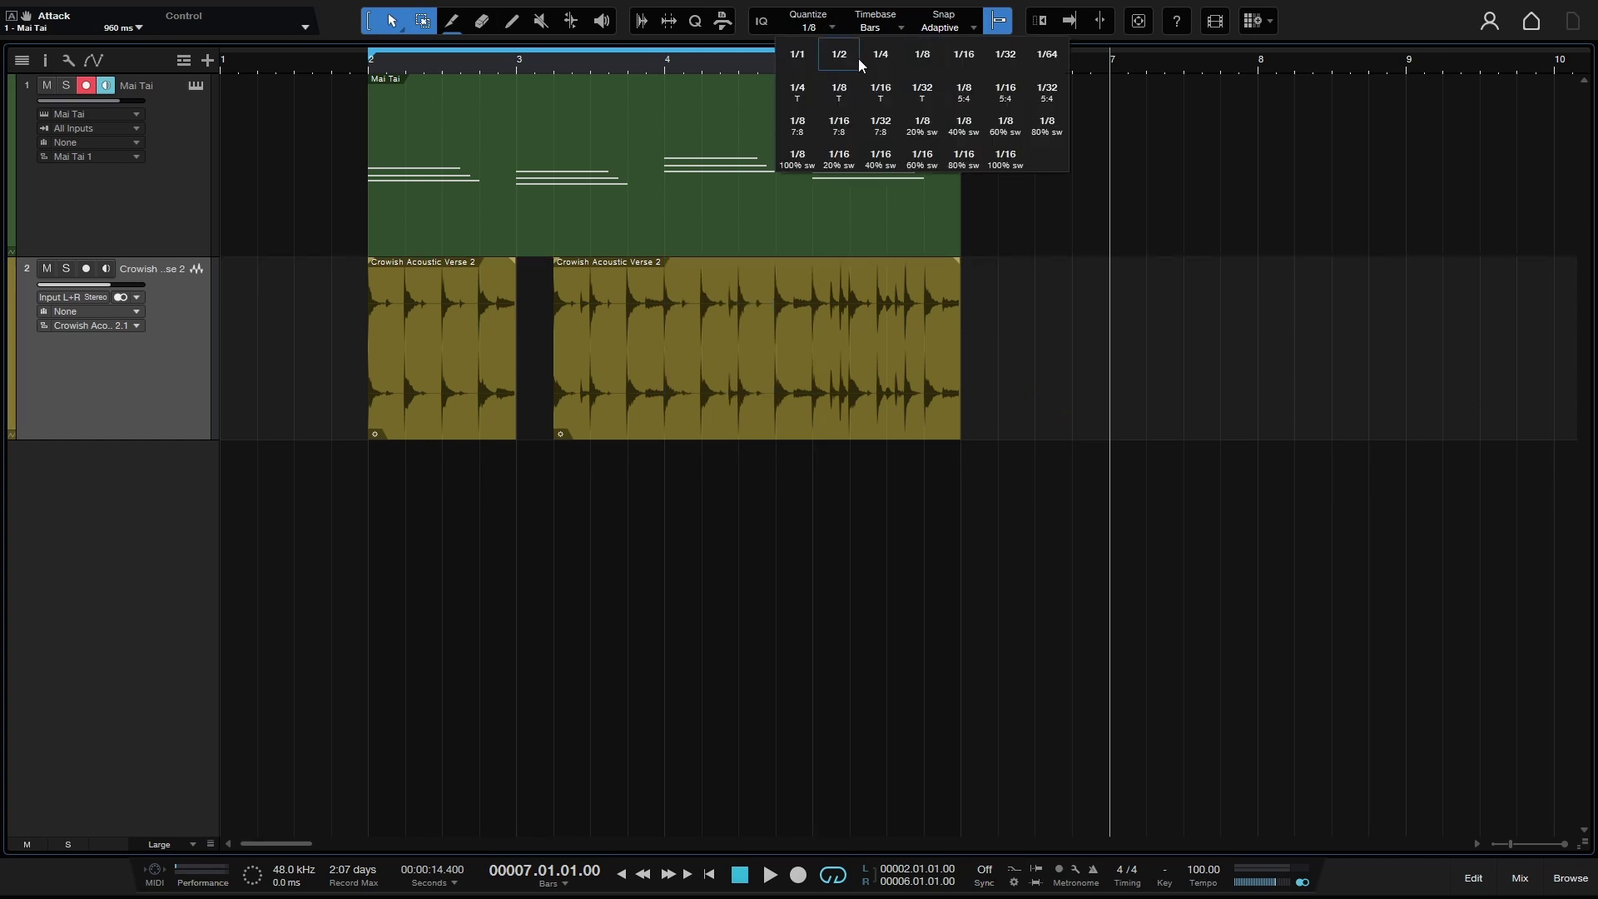
pyautogui.click(881, 57)
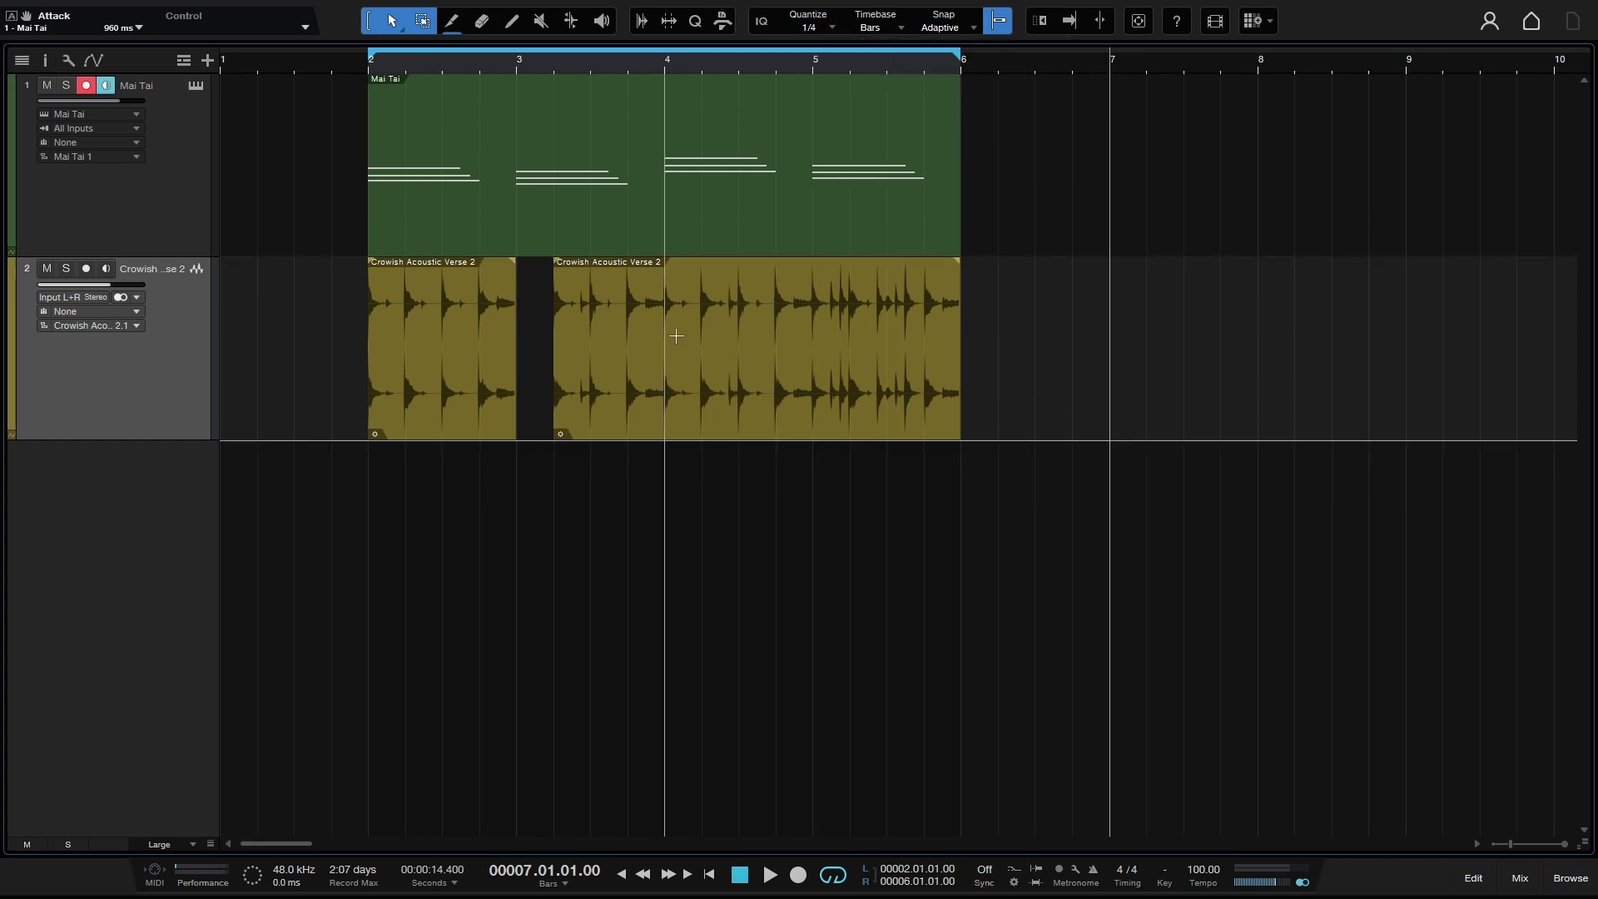
pyautogui.moveTo(668, 304); pyautogui.dragTo(801, 309)
pyautogui.click(1015, 407)
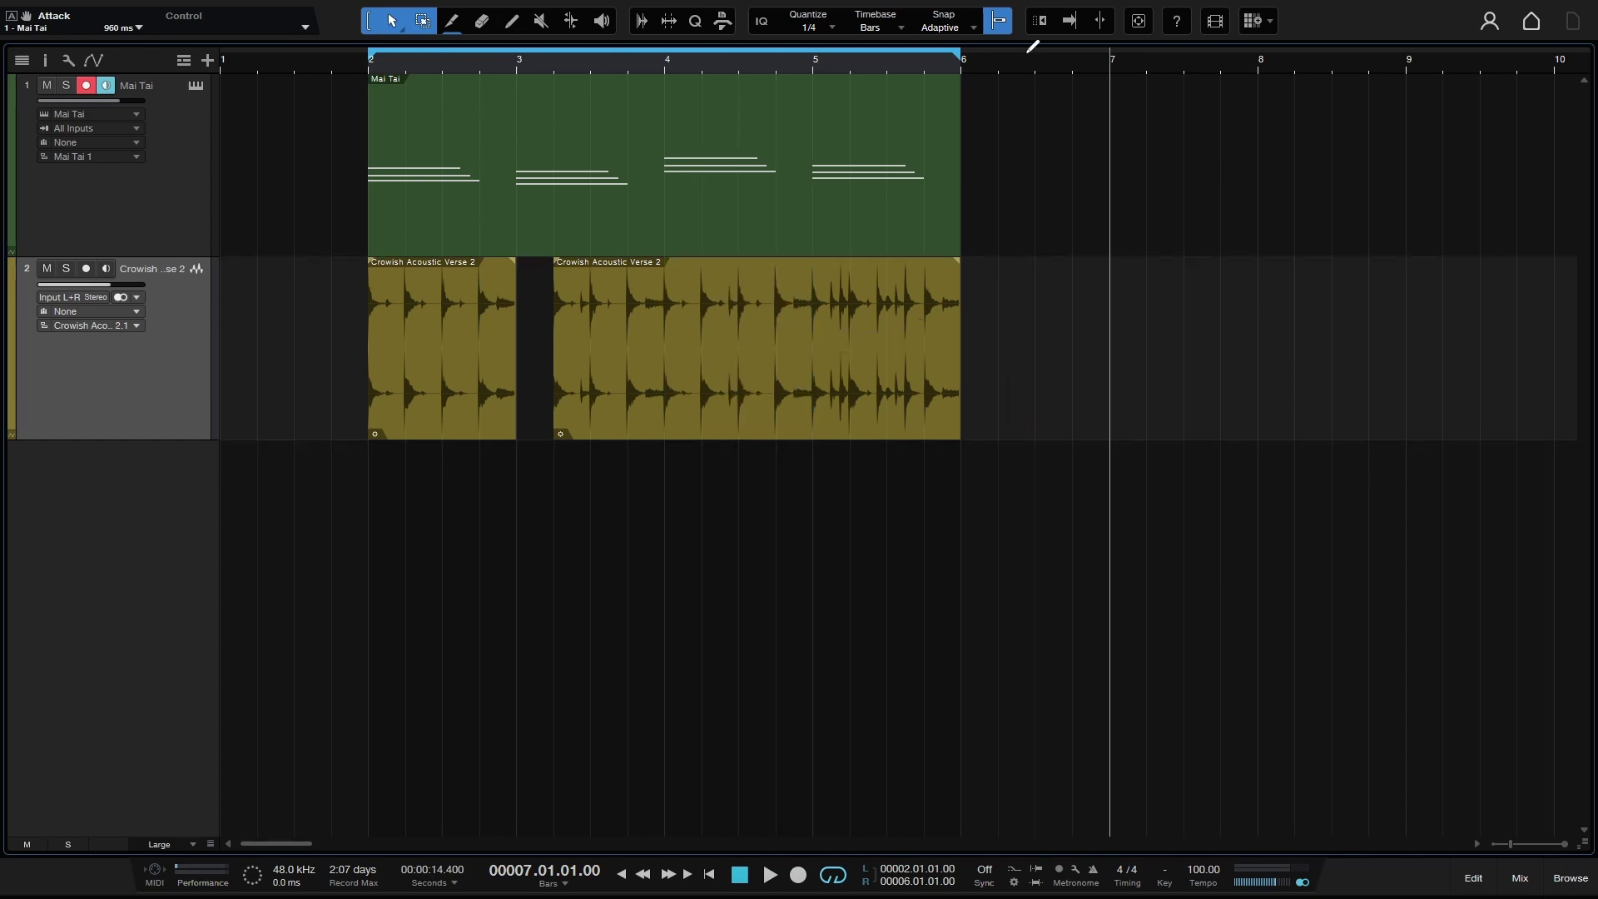
# Step: Turn snapping off, try deleting about the first half of bar 4 from the audio event, undo both range deletions and re-enable snapping
pyautogui.click(998, 21)
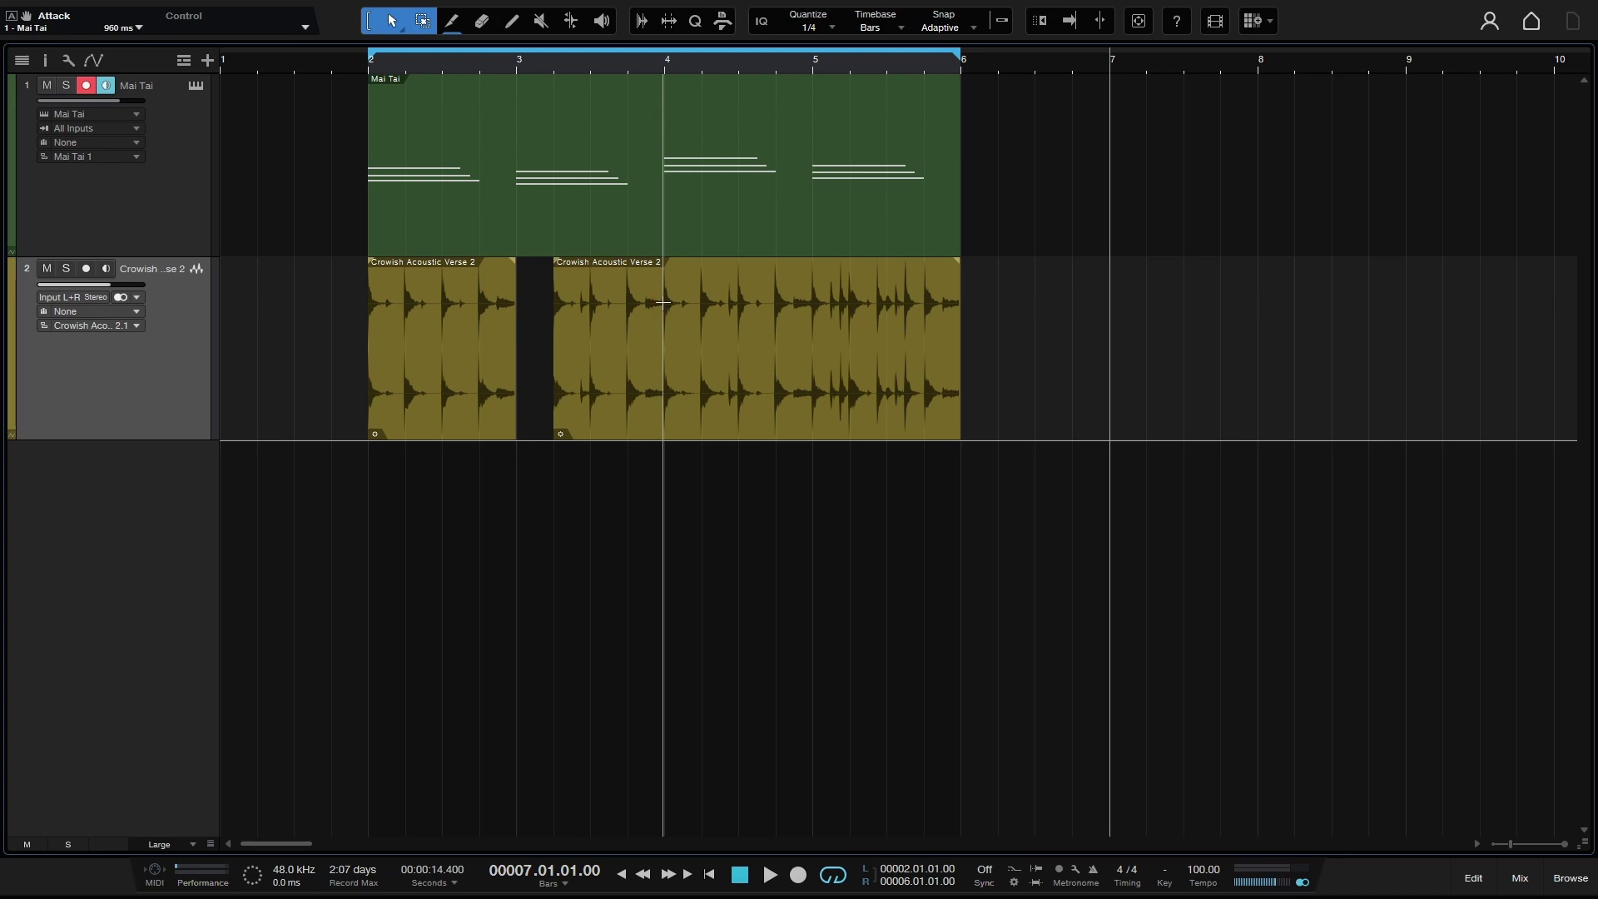
pyautogui.moveTo(662, 306); pyautogui.dragTo(737, 315)
pyautogui.press('Delete')
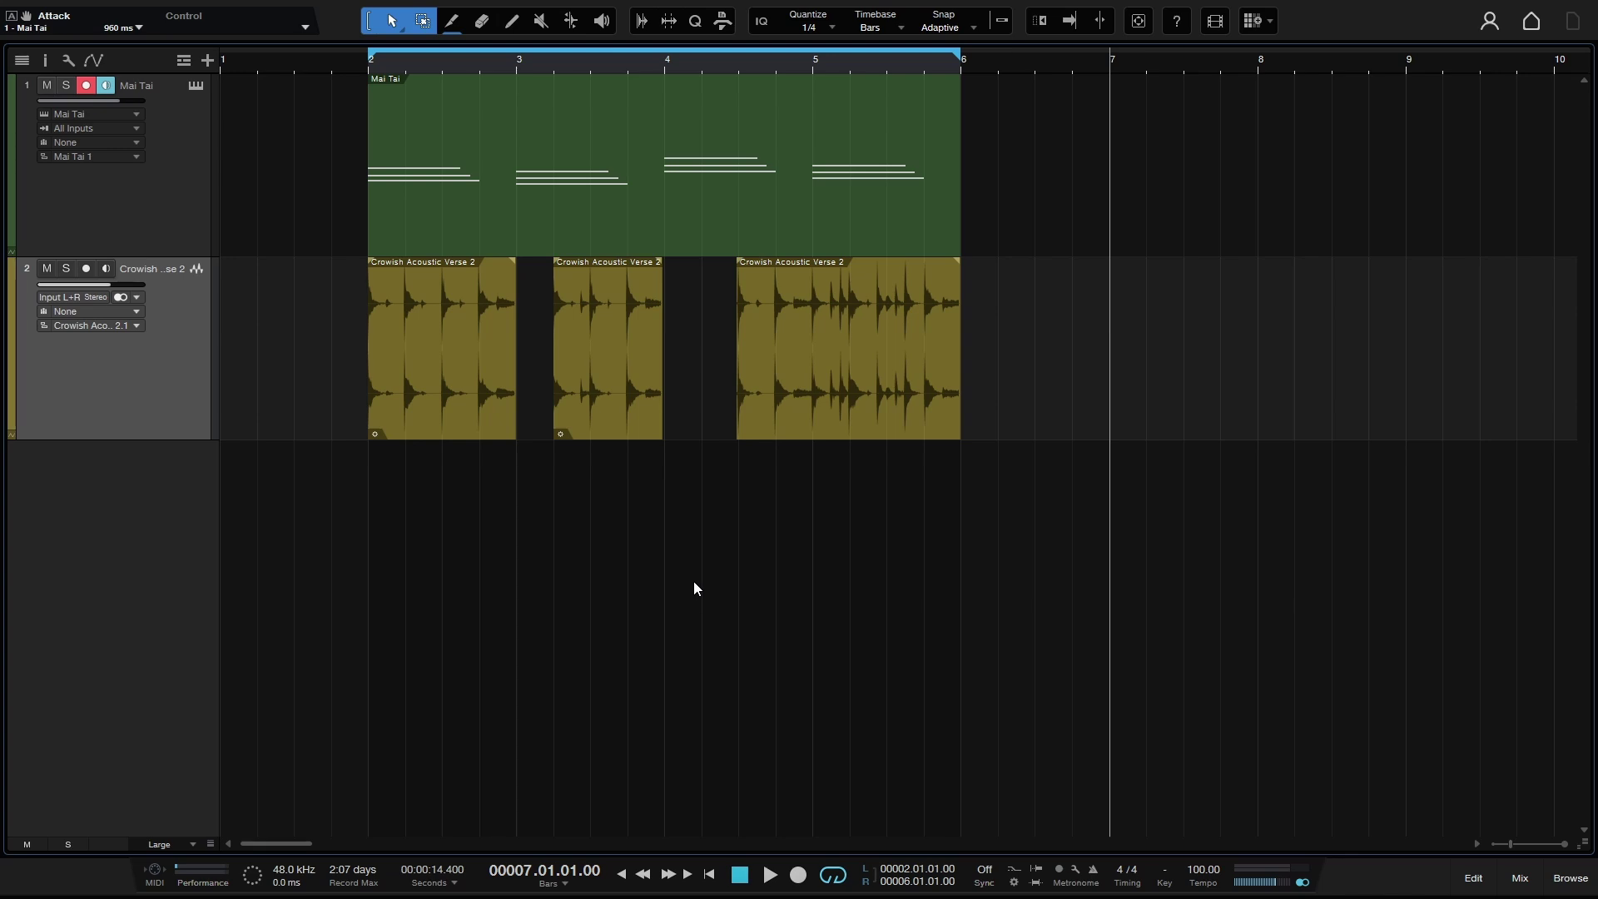
pyautogui.hotkey('ctrl', 'z')
pyautogui.hotkey('ctrl', 'z')
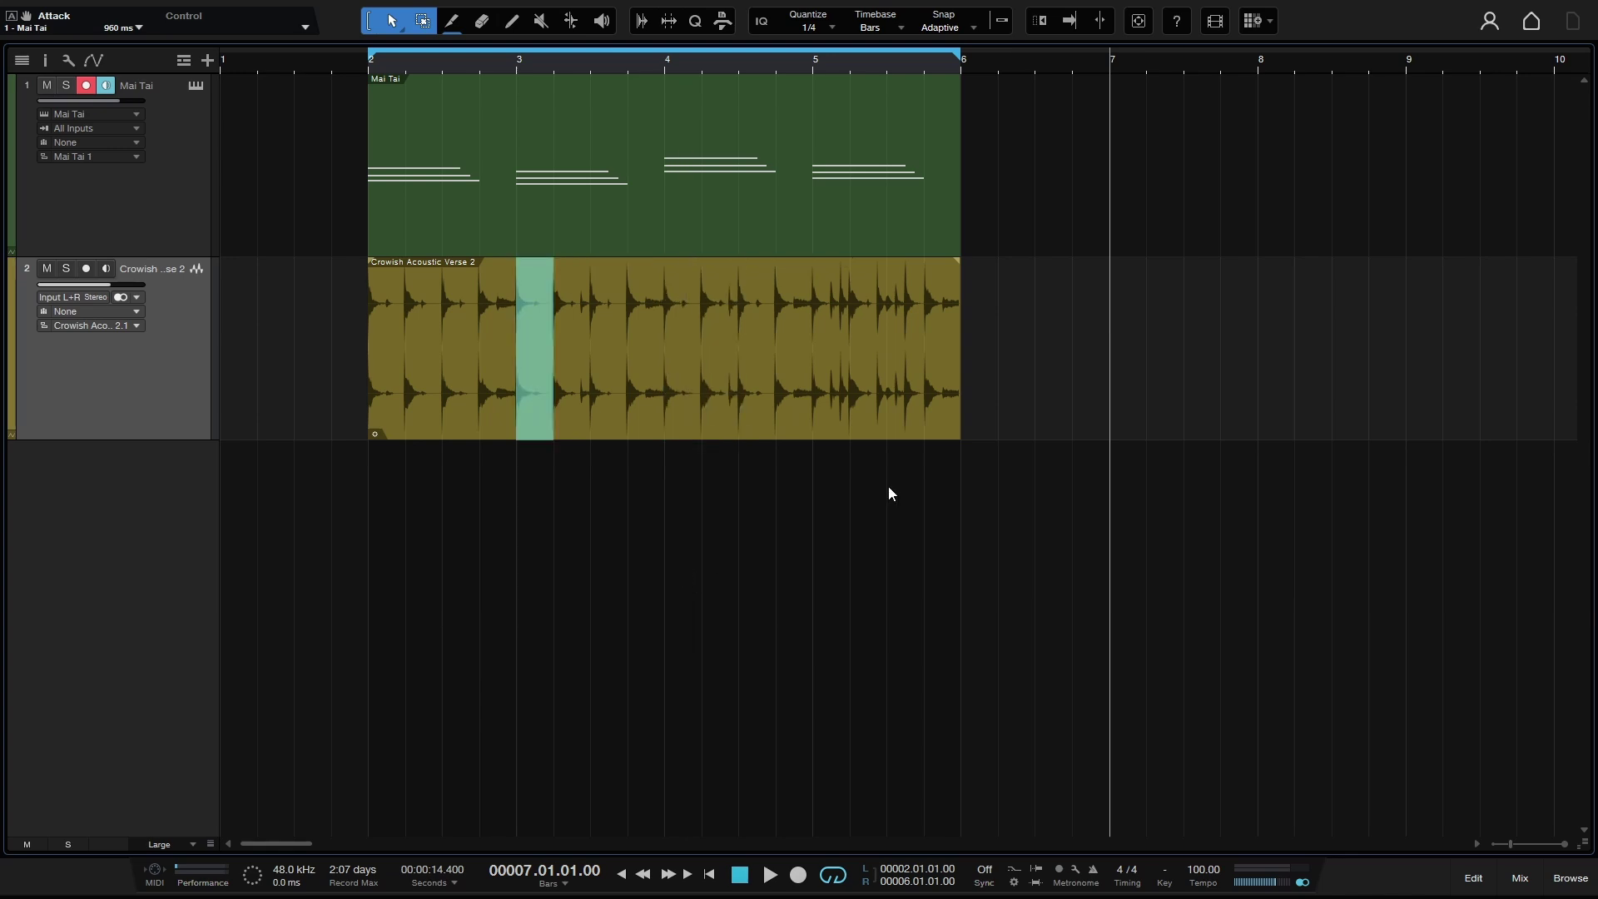
pyautogui.click(1030, 415)
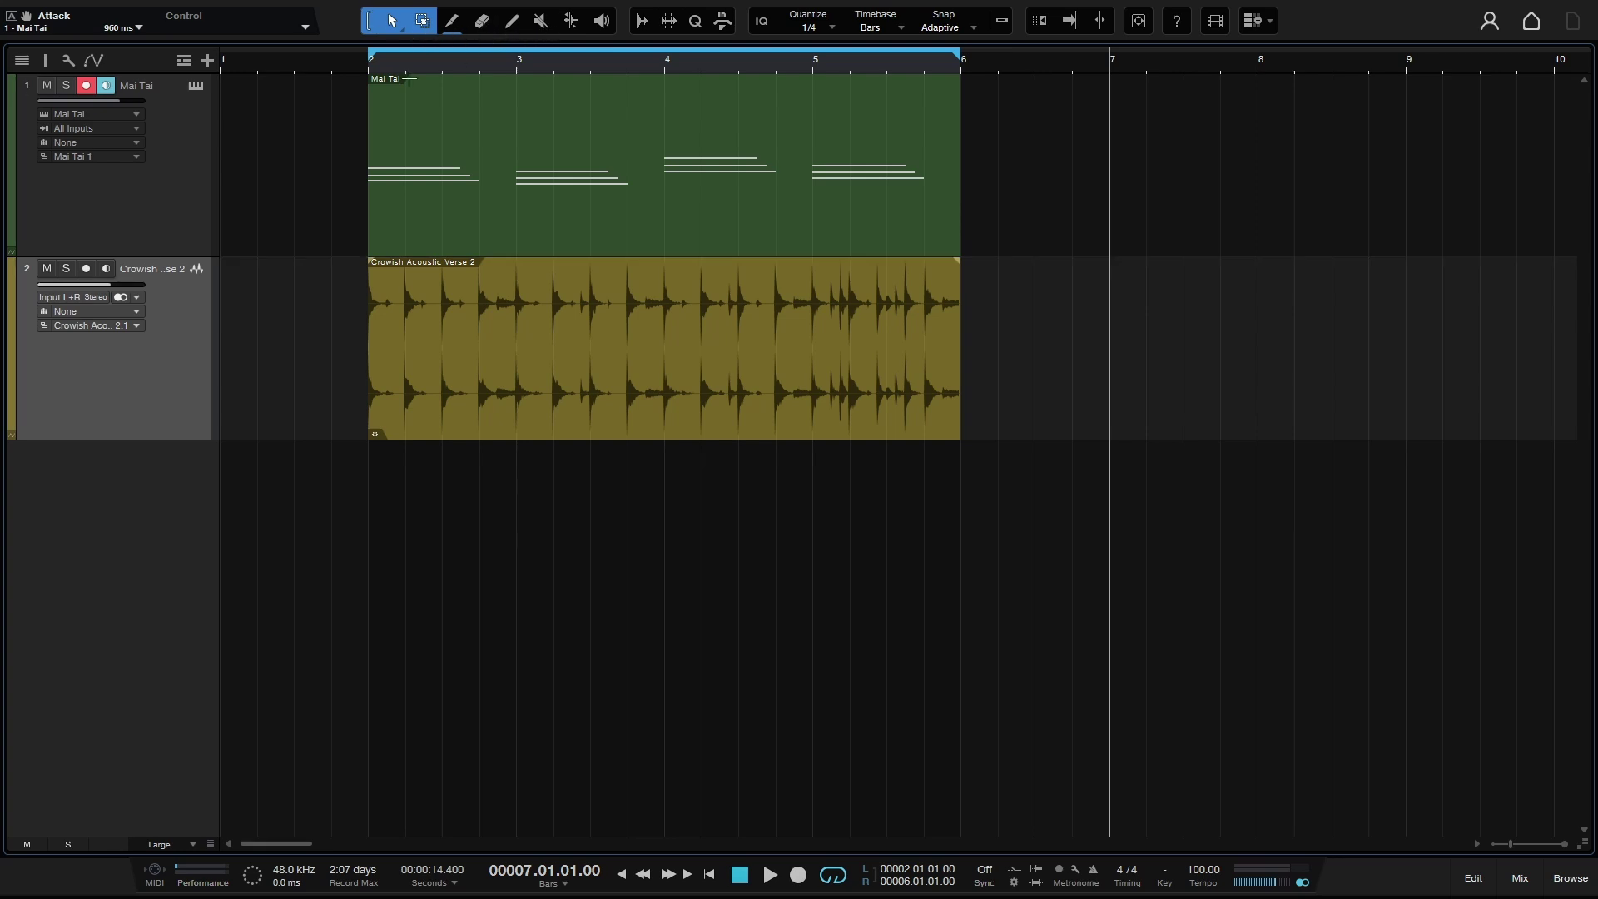
pyautogui.click(998, 21)
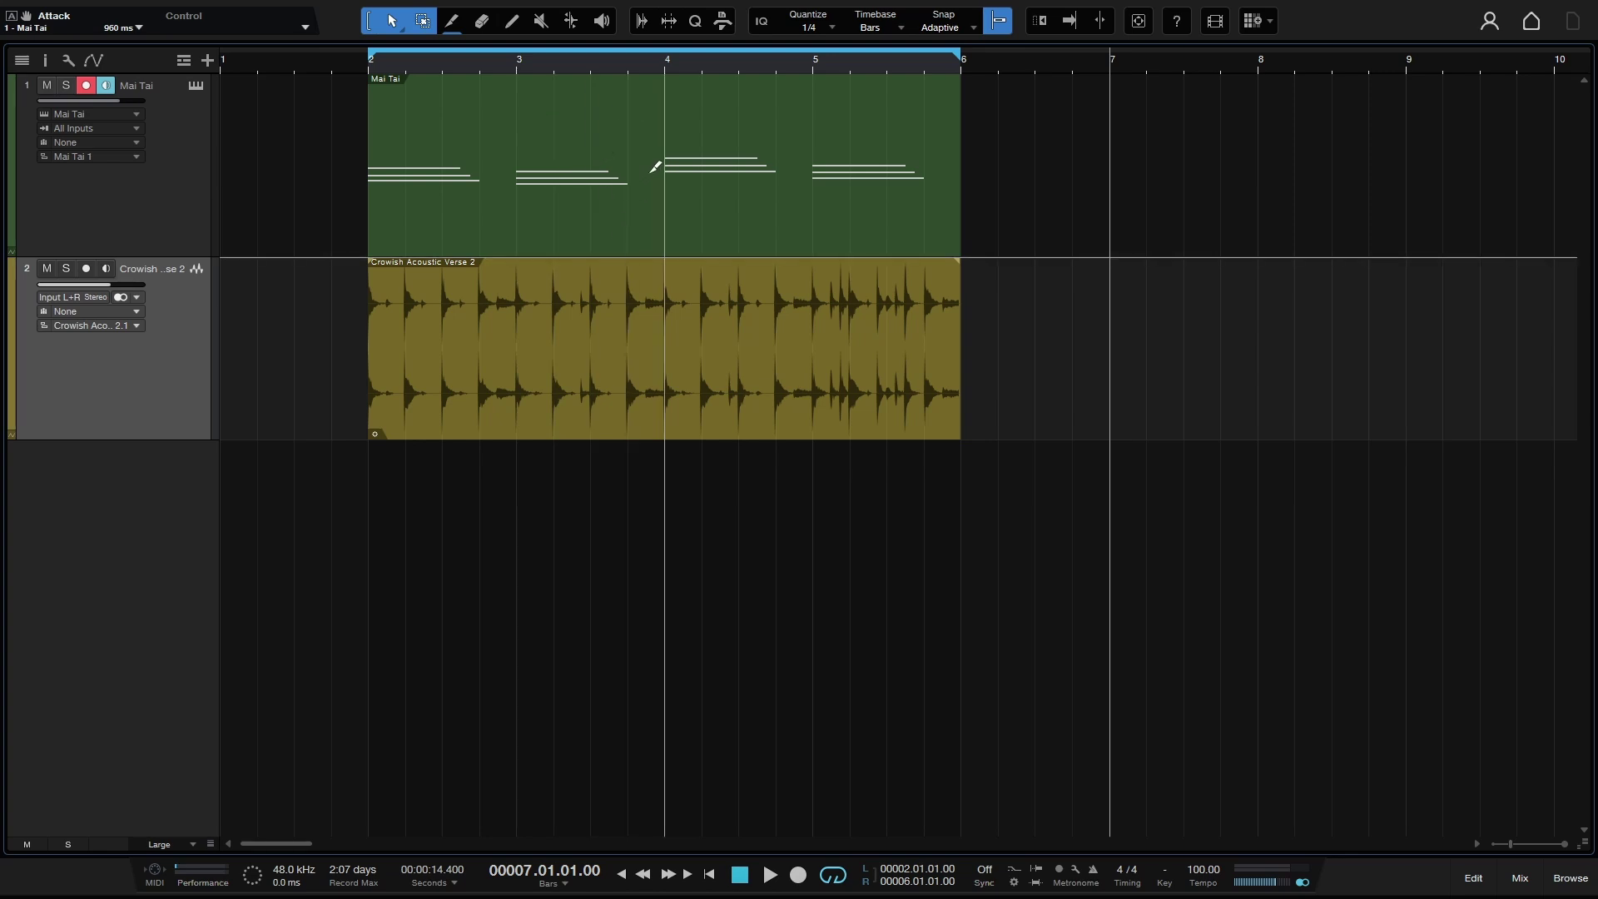
# Step: Split the Mai Tai part at bars 4 and 5, and the audio event at the second beats of bars 3, 4 and 5
pyautogui.click(665, 118)
pyautogui.click(813, 108)
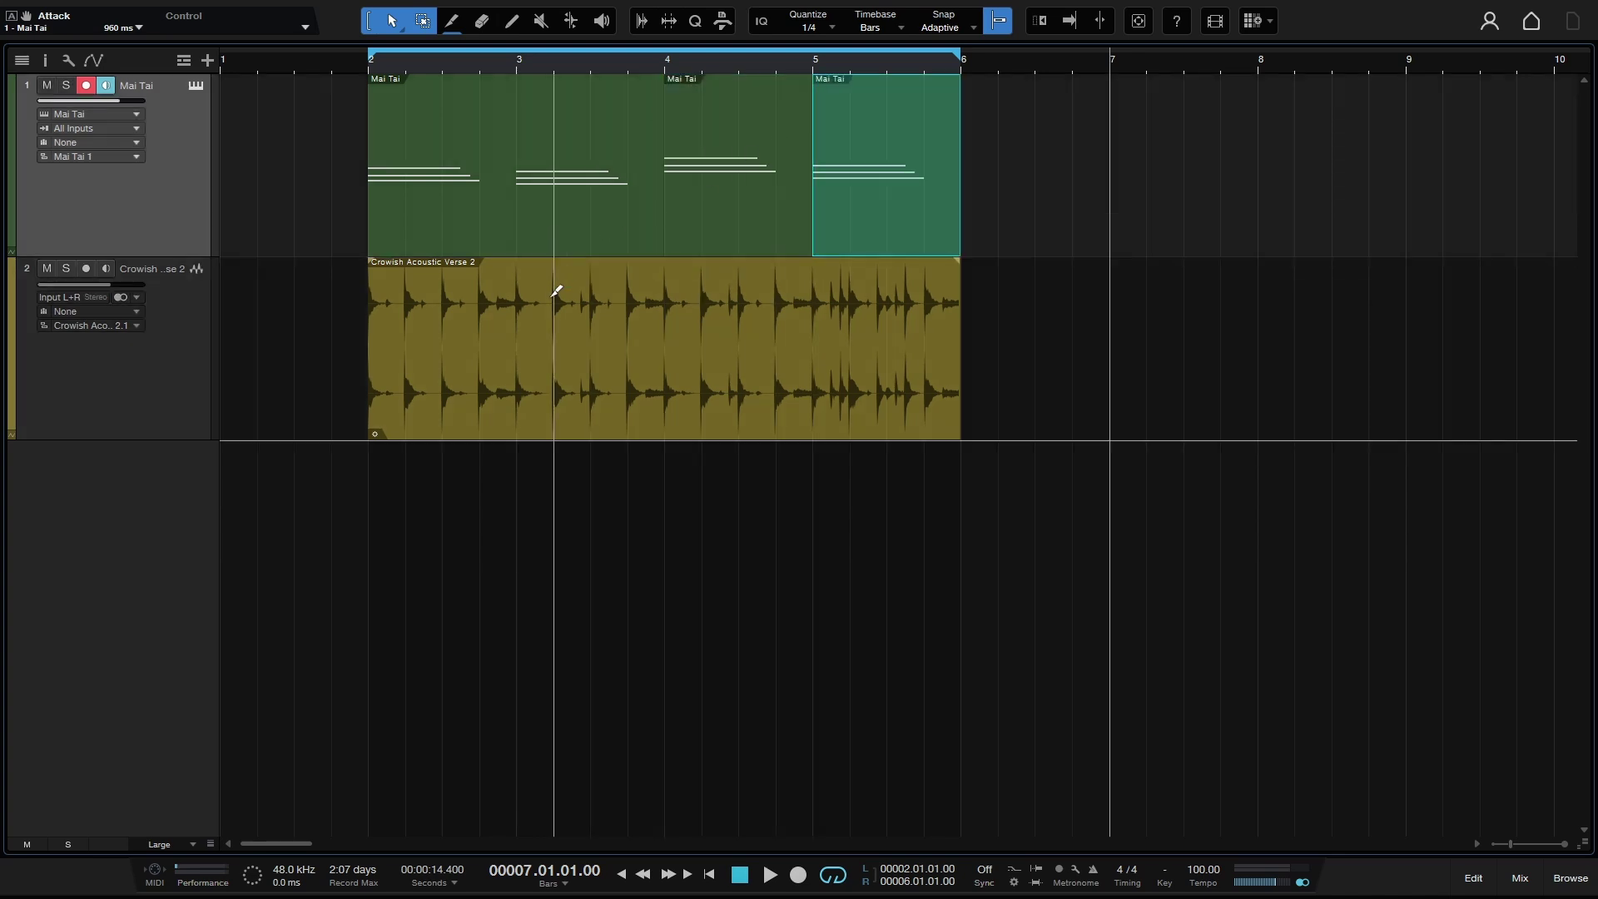
pyautogui.click(555, 303)
pyautogui.click(707, 324)
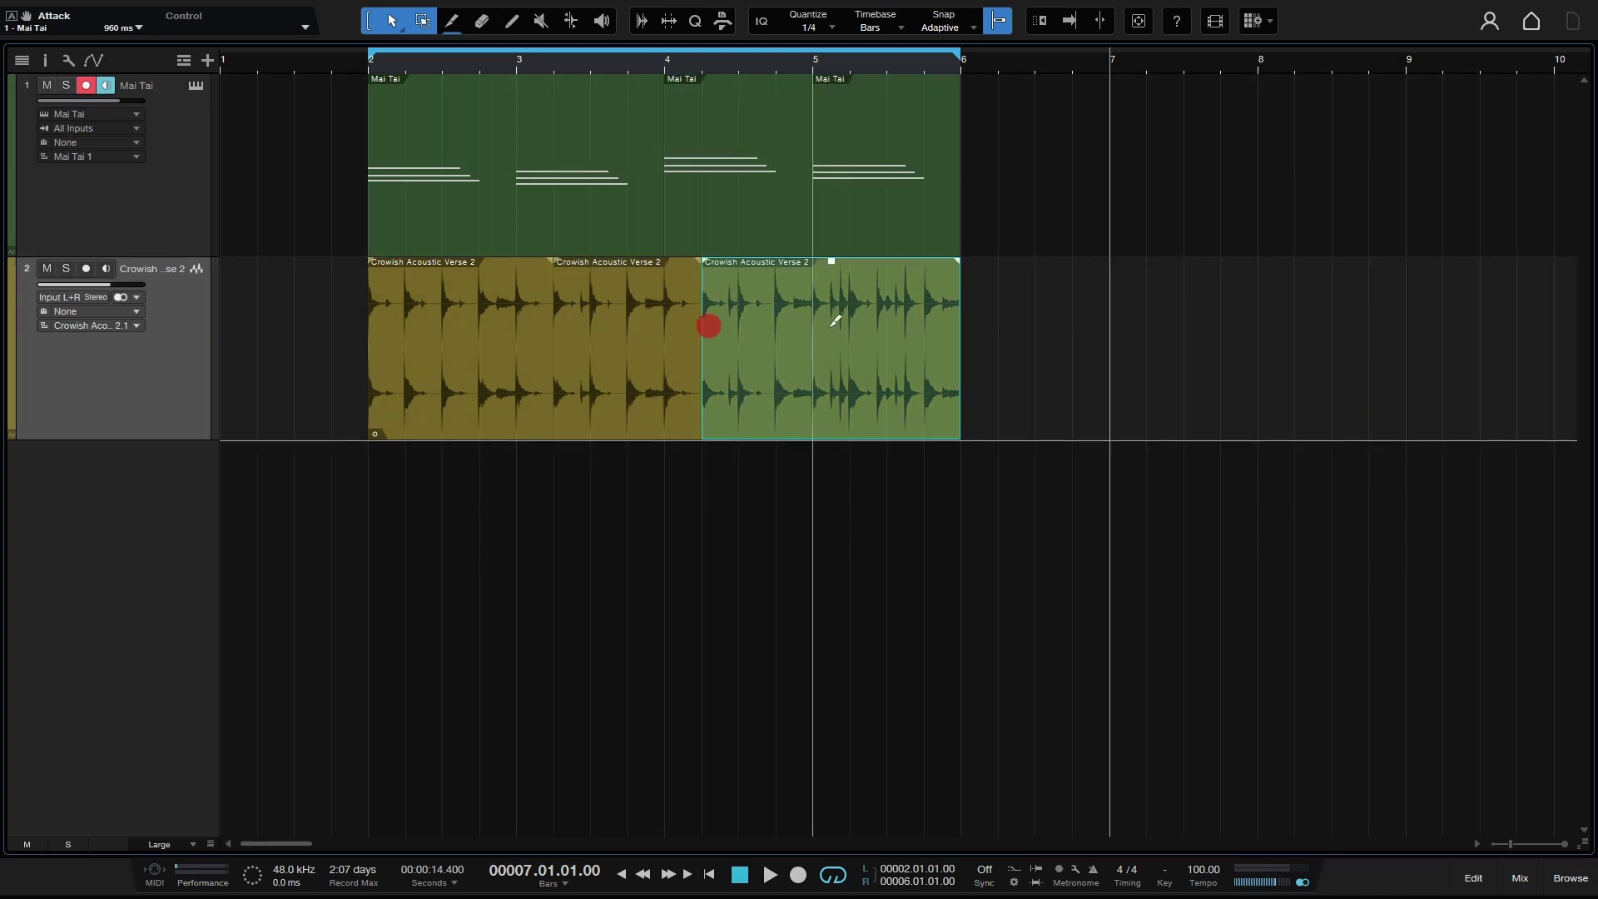
pyautogui.click(841, 327)
# Step: Select several of the split audio and Mai Tai pieces one after another to check that they are separate
pyautogui.click(799, 402)
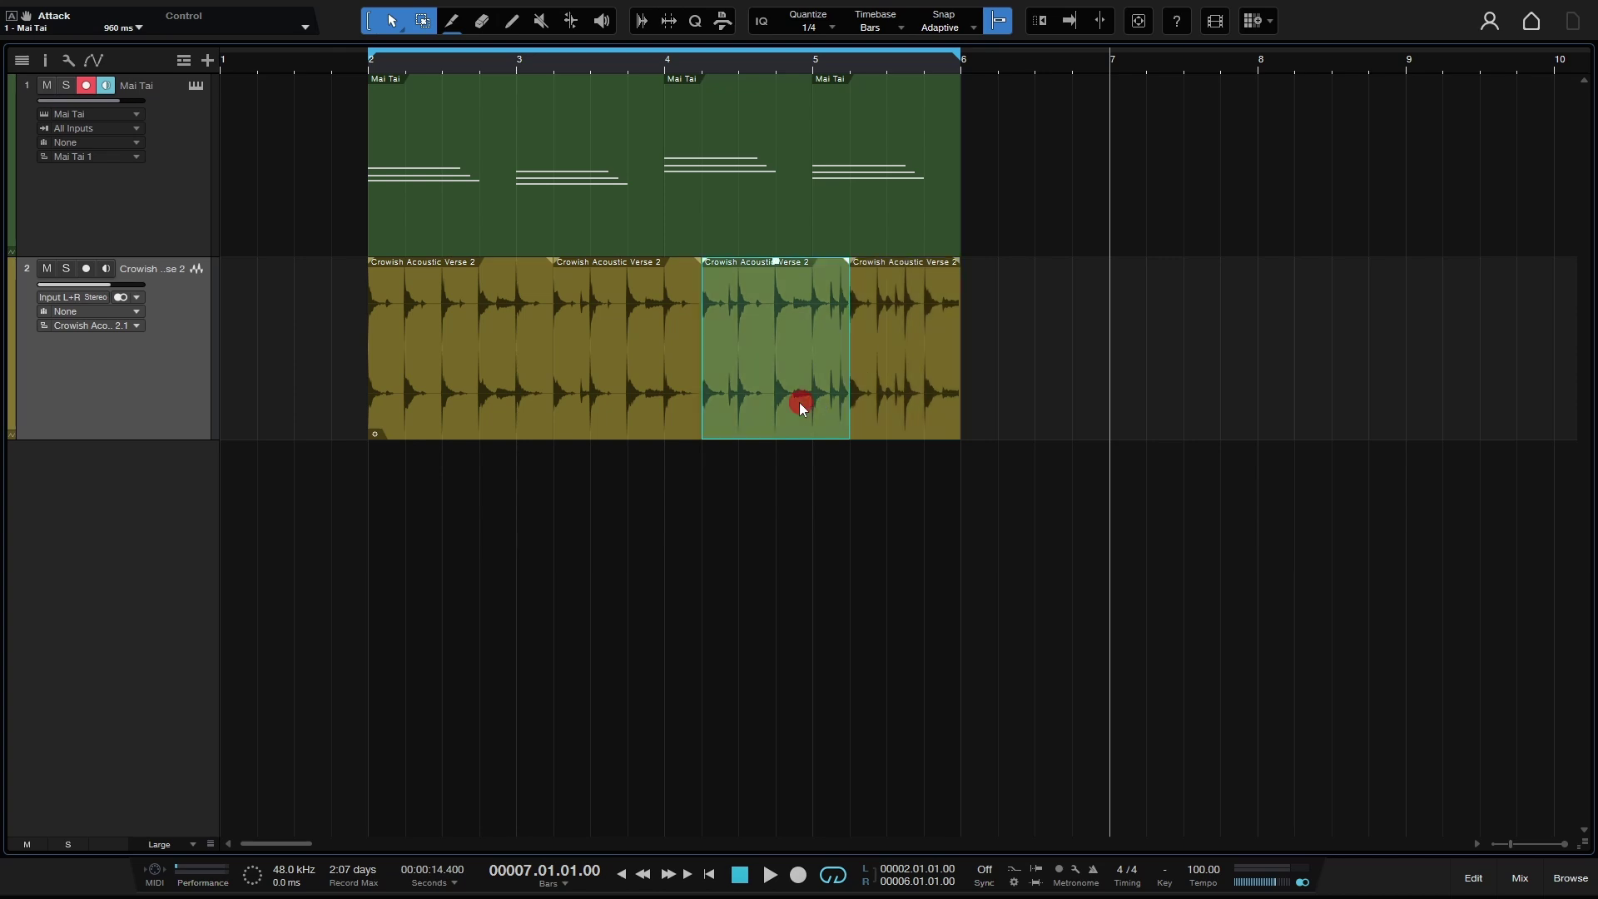
pyautogui.click(663, 410)
pyautogui.click(467, 405)
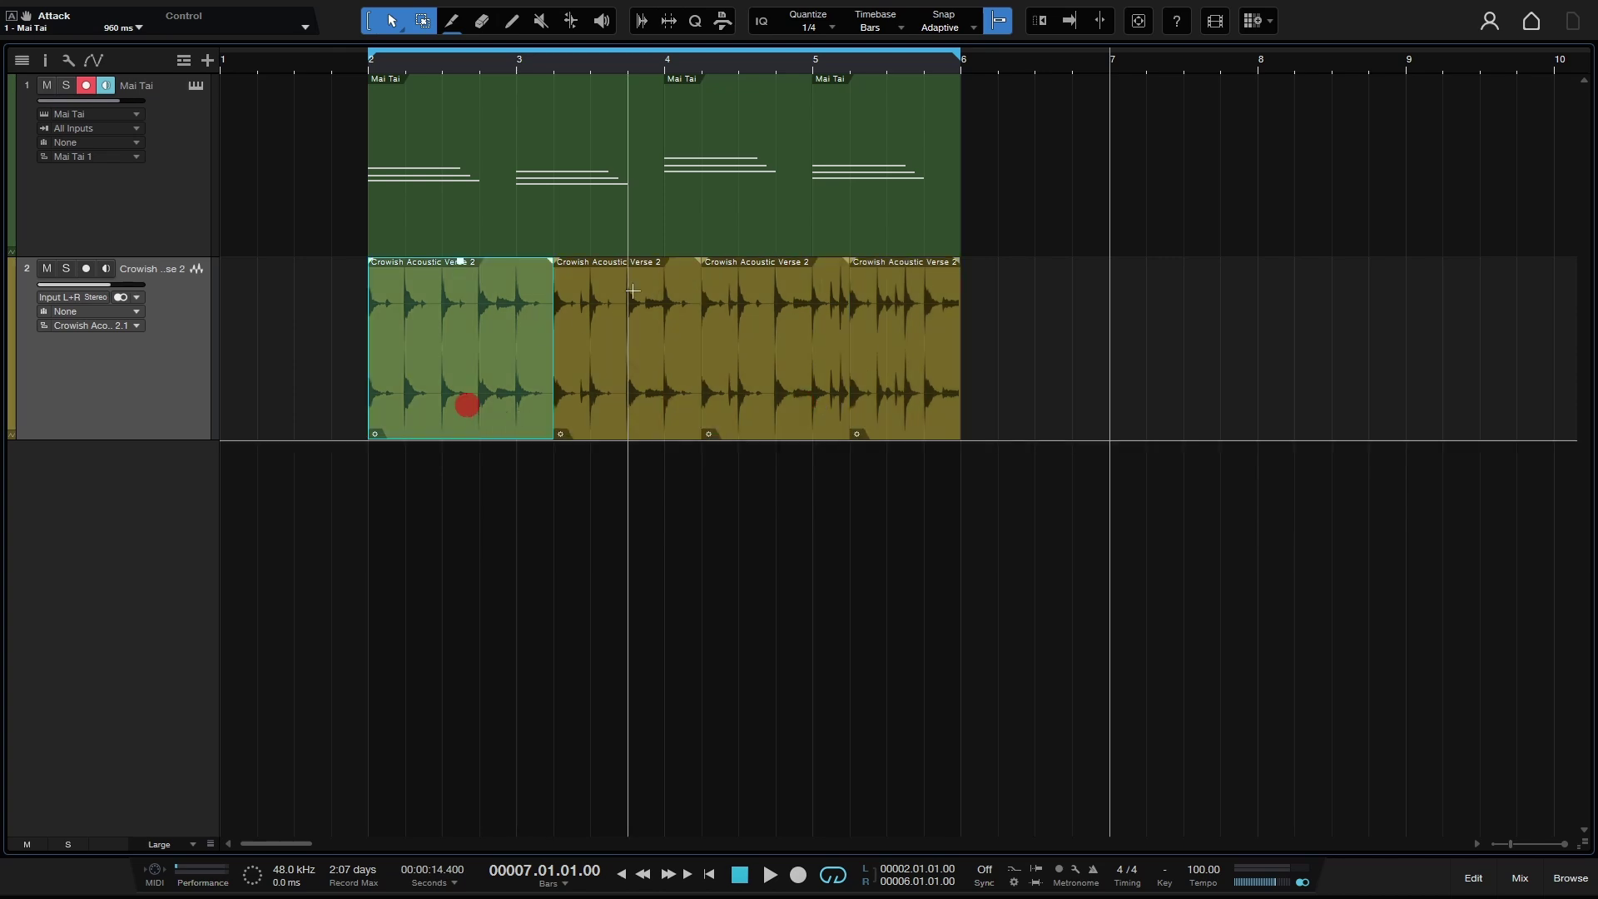
pyautogui.click(721, 228)
pyautogui.click(606, 231)
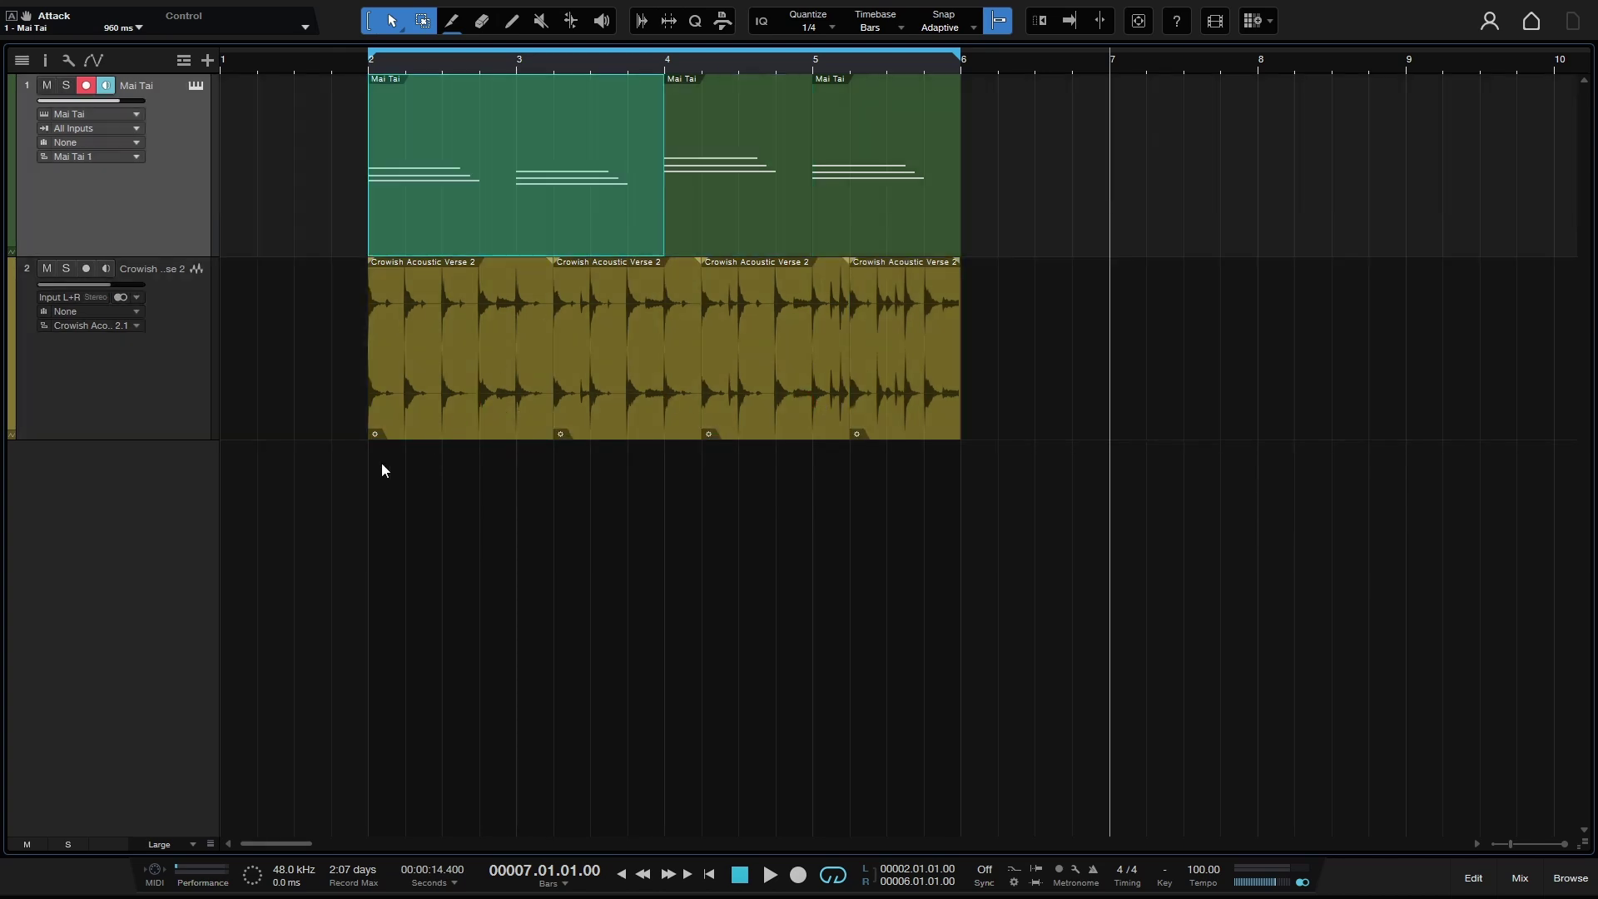
# Step: Undo all the splits made in the Mai Tai part and the Crowish Acoustic Verse 2 event
pyautogui.hotkey('ctrl', 'z')
pyautogui.hotkey('ctrl', 'z')
pyautogui.hotkey('ctrl', 'z')
pyautogui.hotkey('ctrl', 'z')
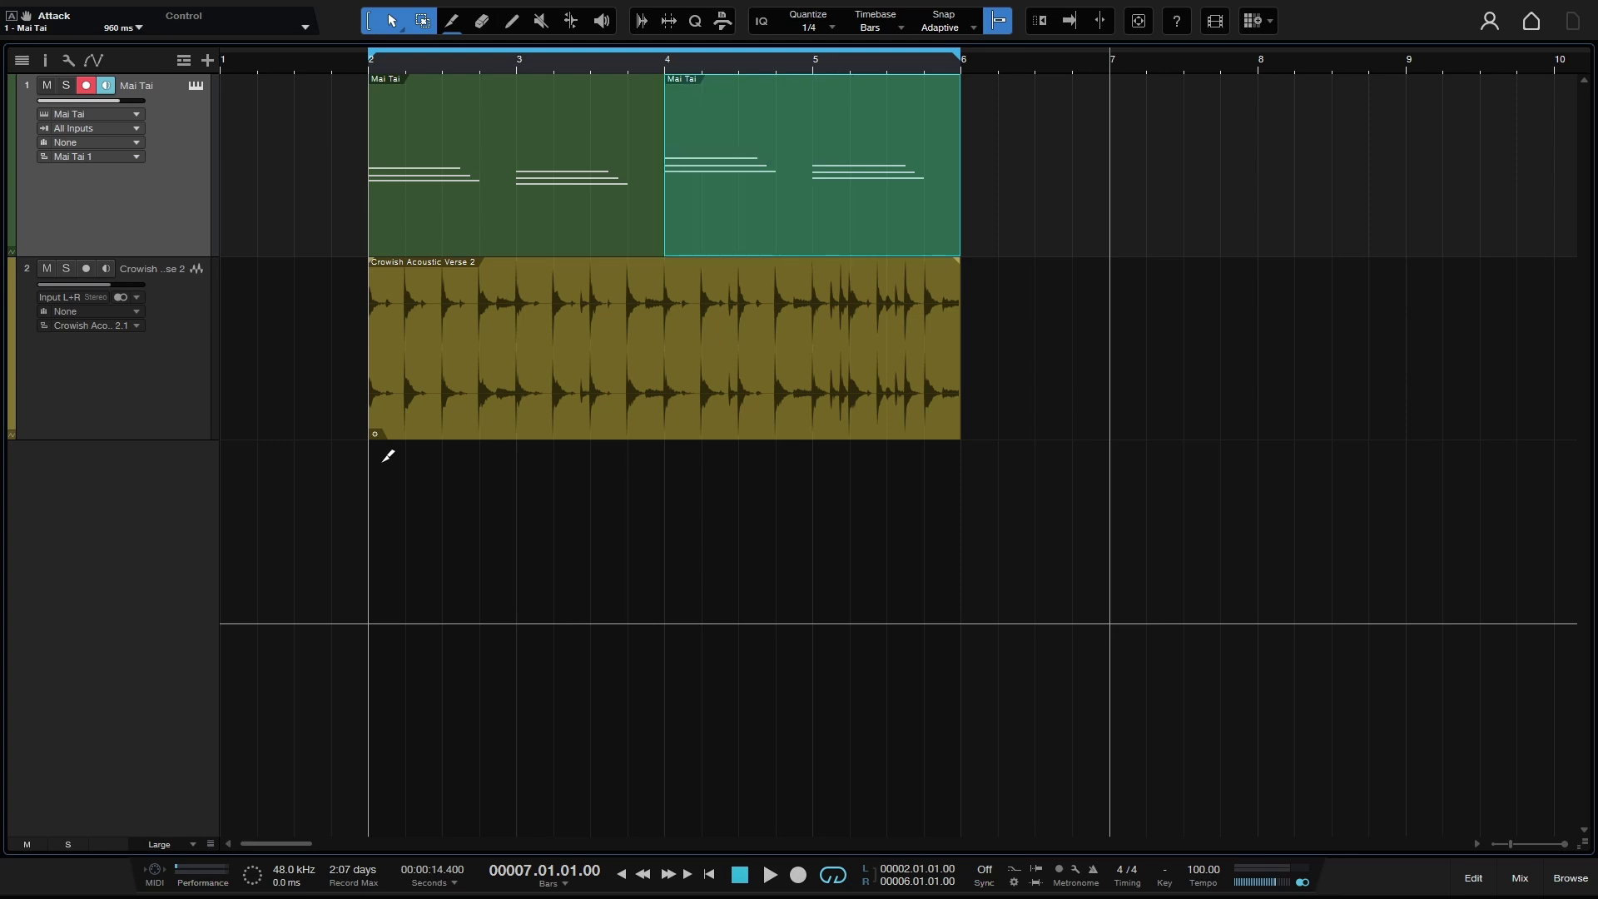
pyautogui.hotkey('ctrl', 'z')
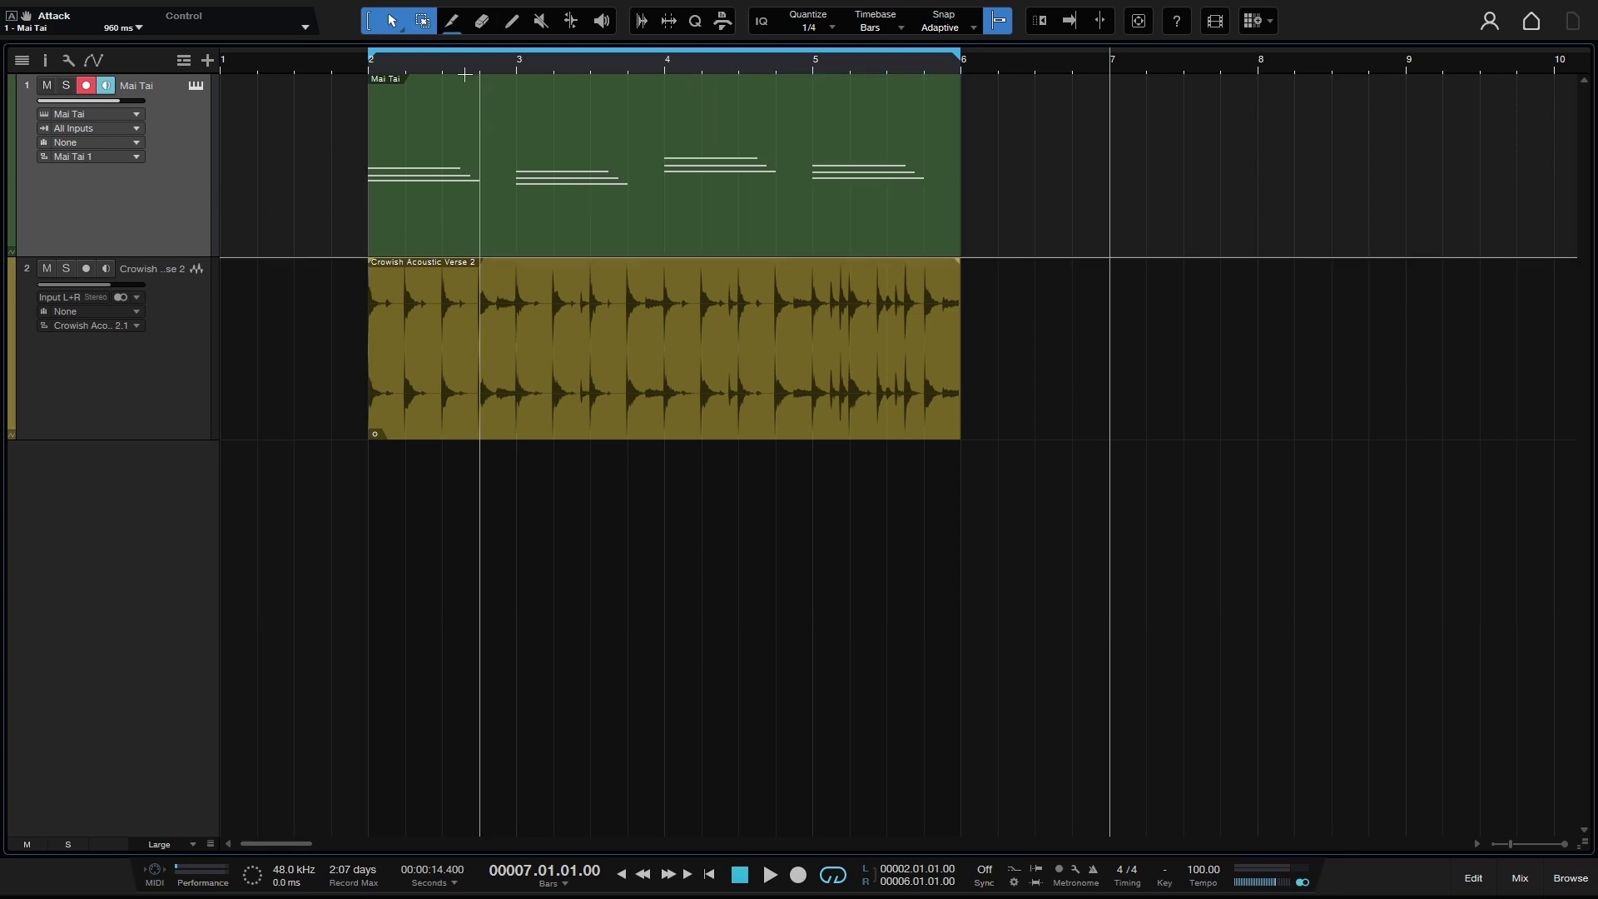
# Step: Try the Eraser, Paint and Bend tools in turn as the Arrow tool's alternative tool
pyautogui.click(486, 25)
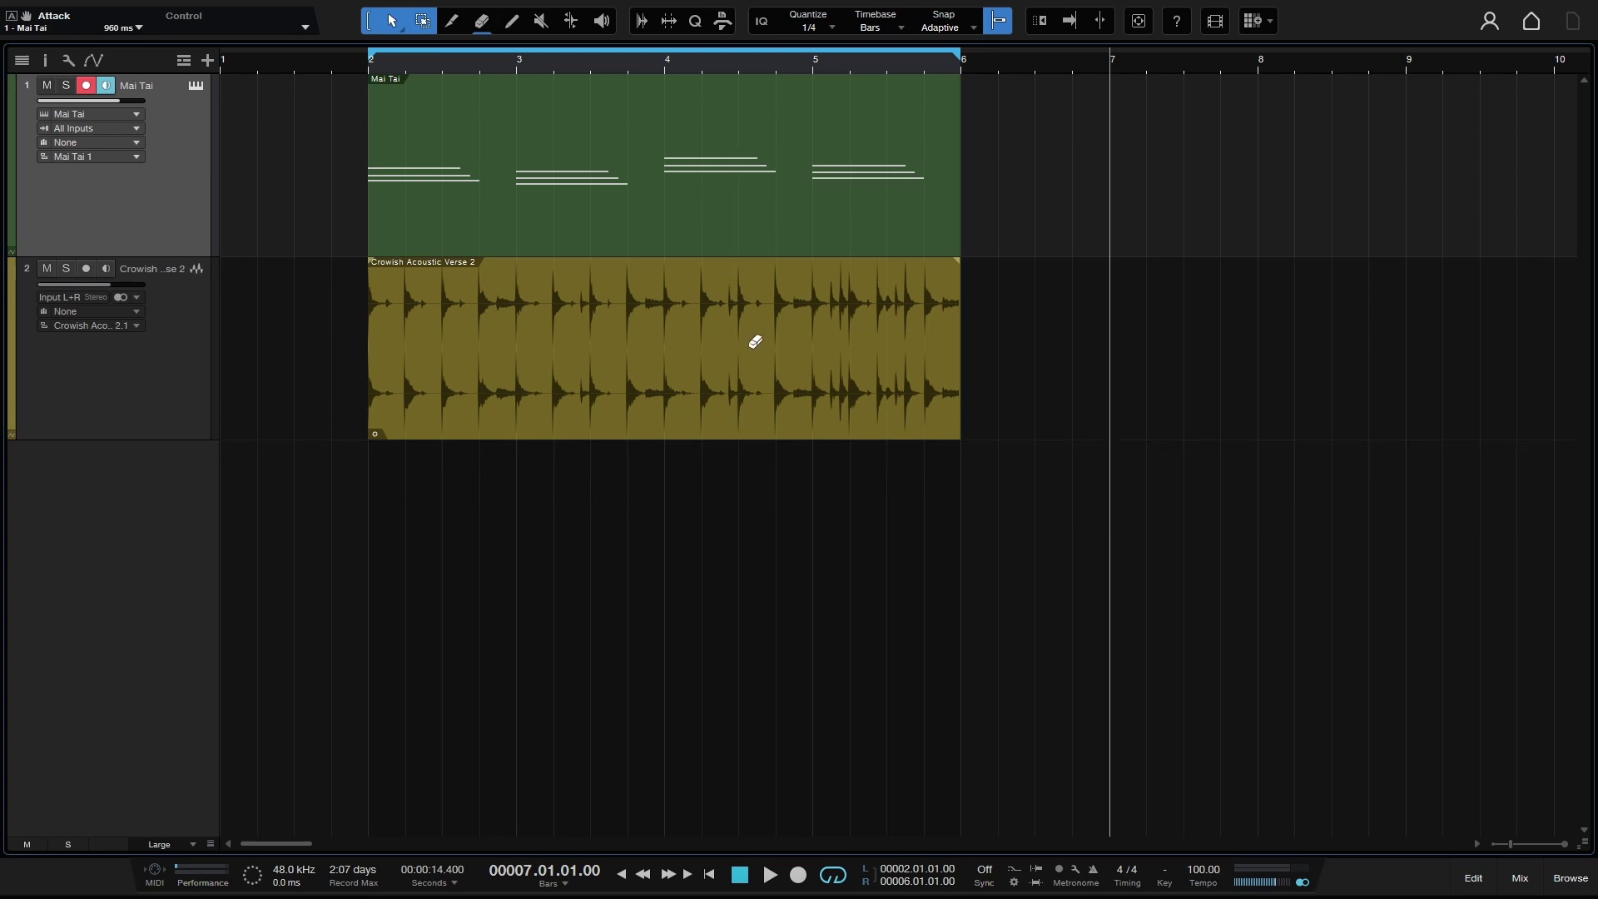
pyautogui.press('5')
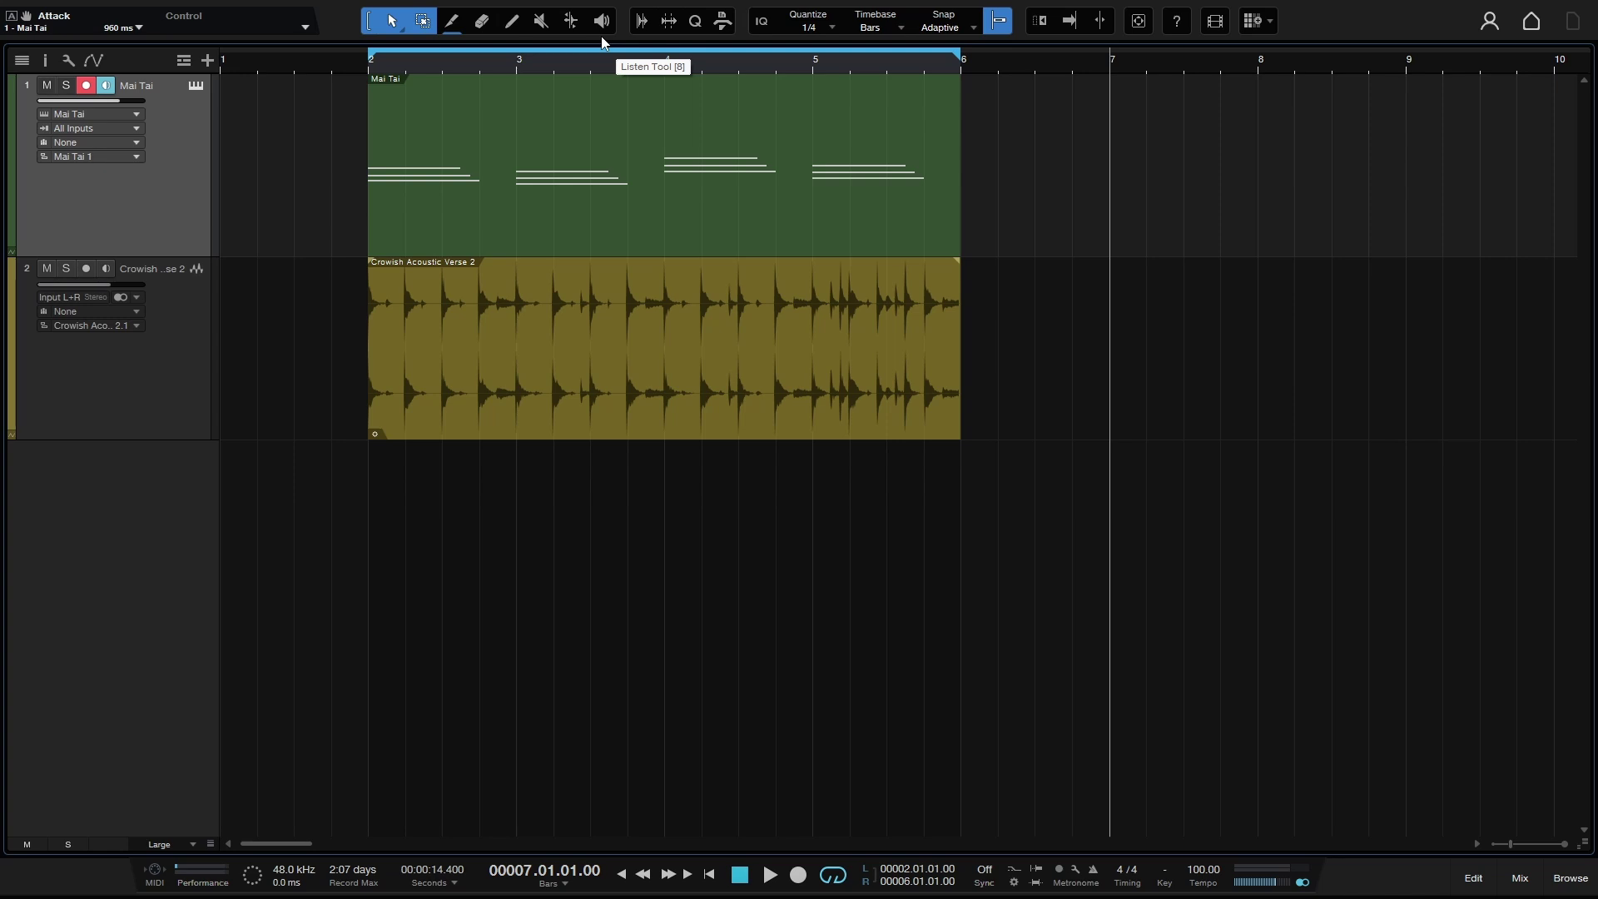
pyautogui.click(401, 31)
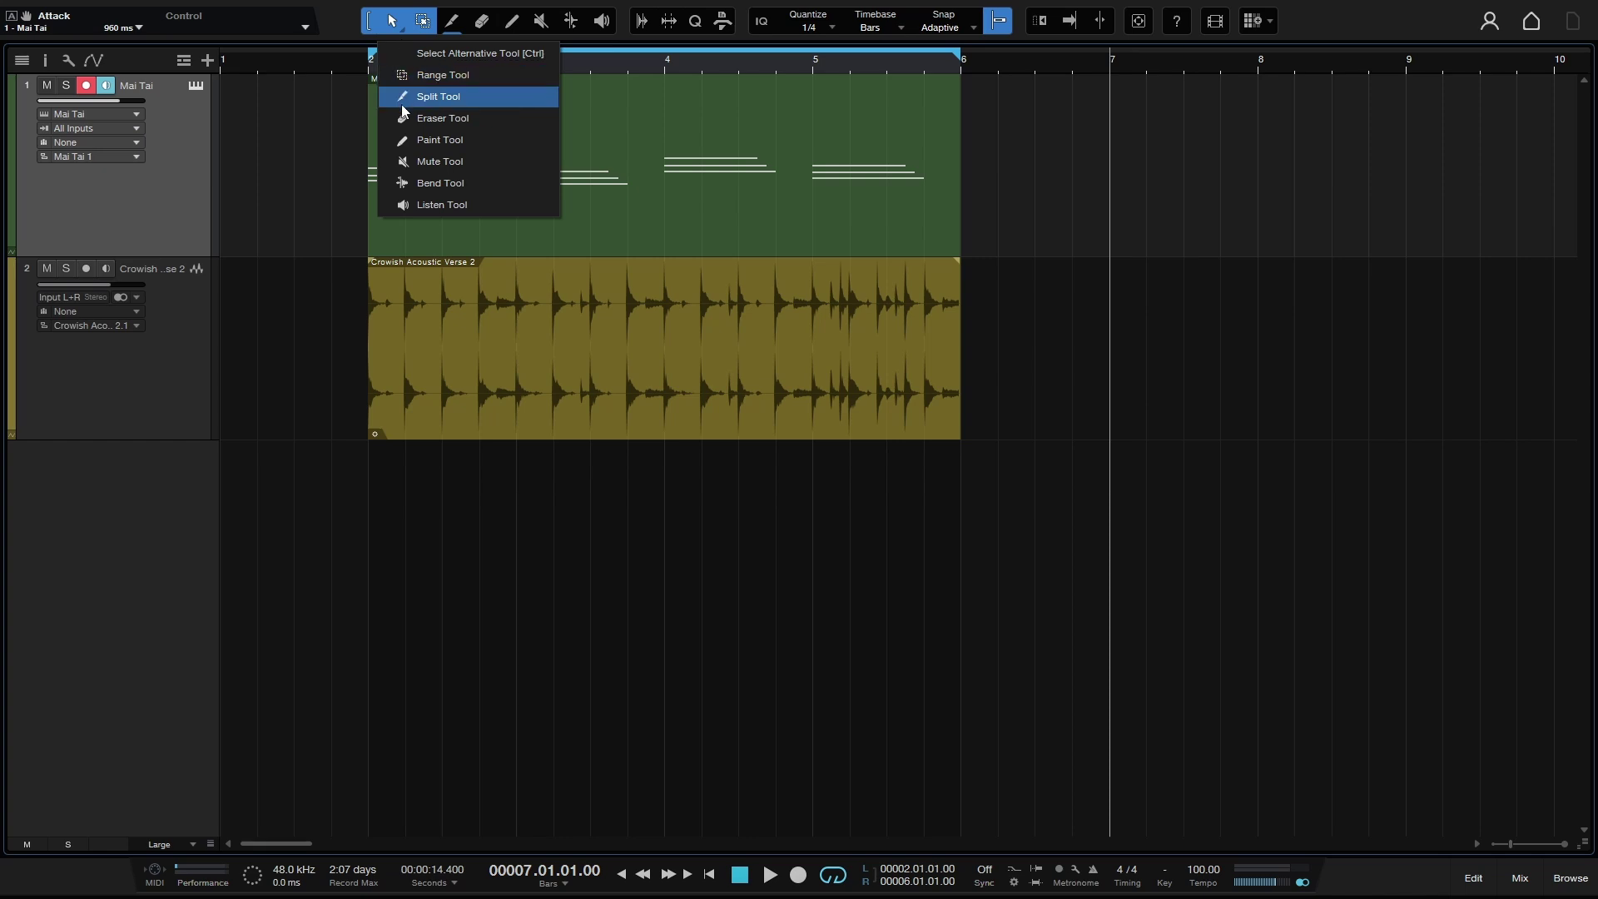
pyautogui.click(437, 139)
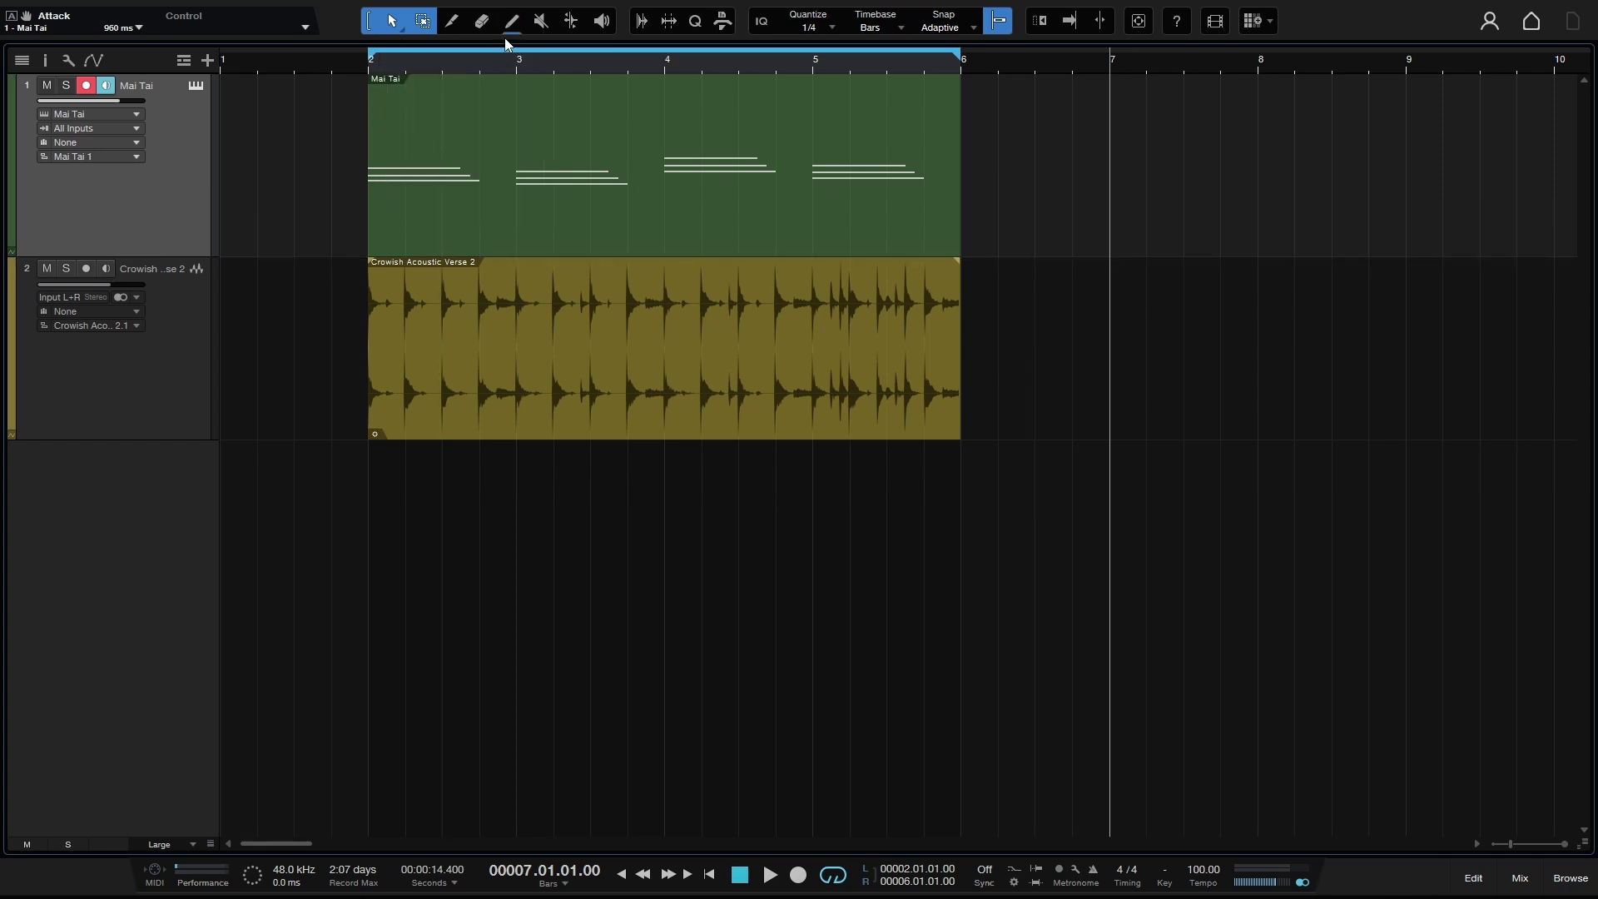
pyautogui.click(401, 30)
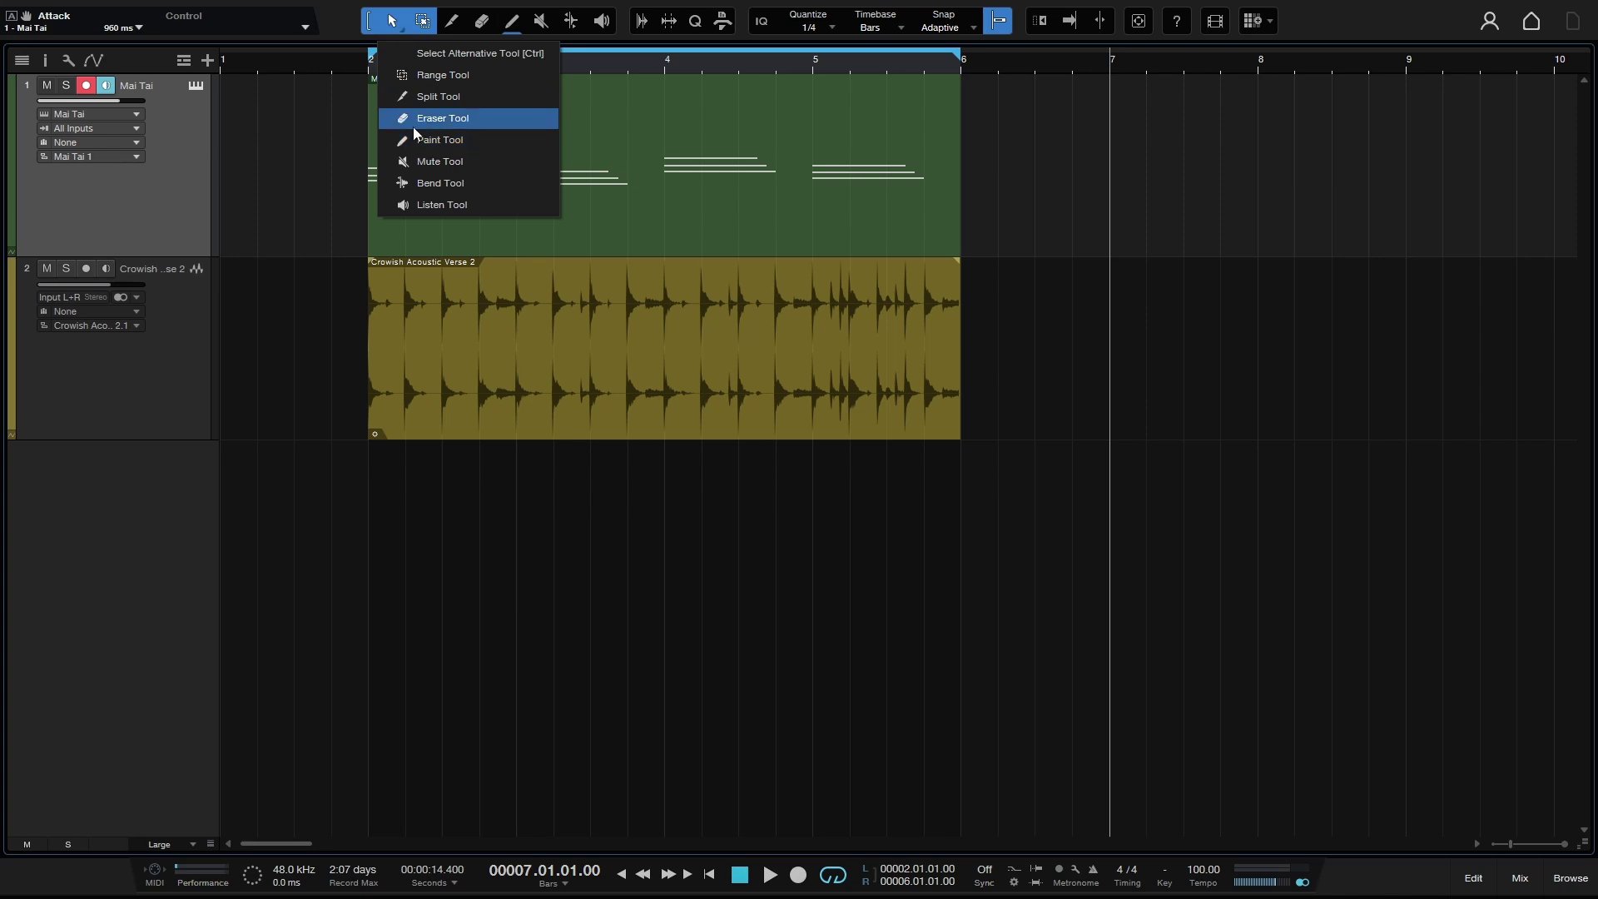
pyautogui.click(440, 183)
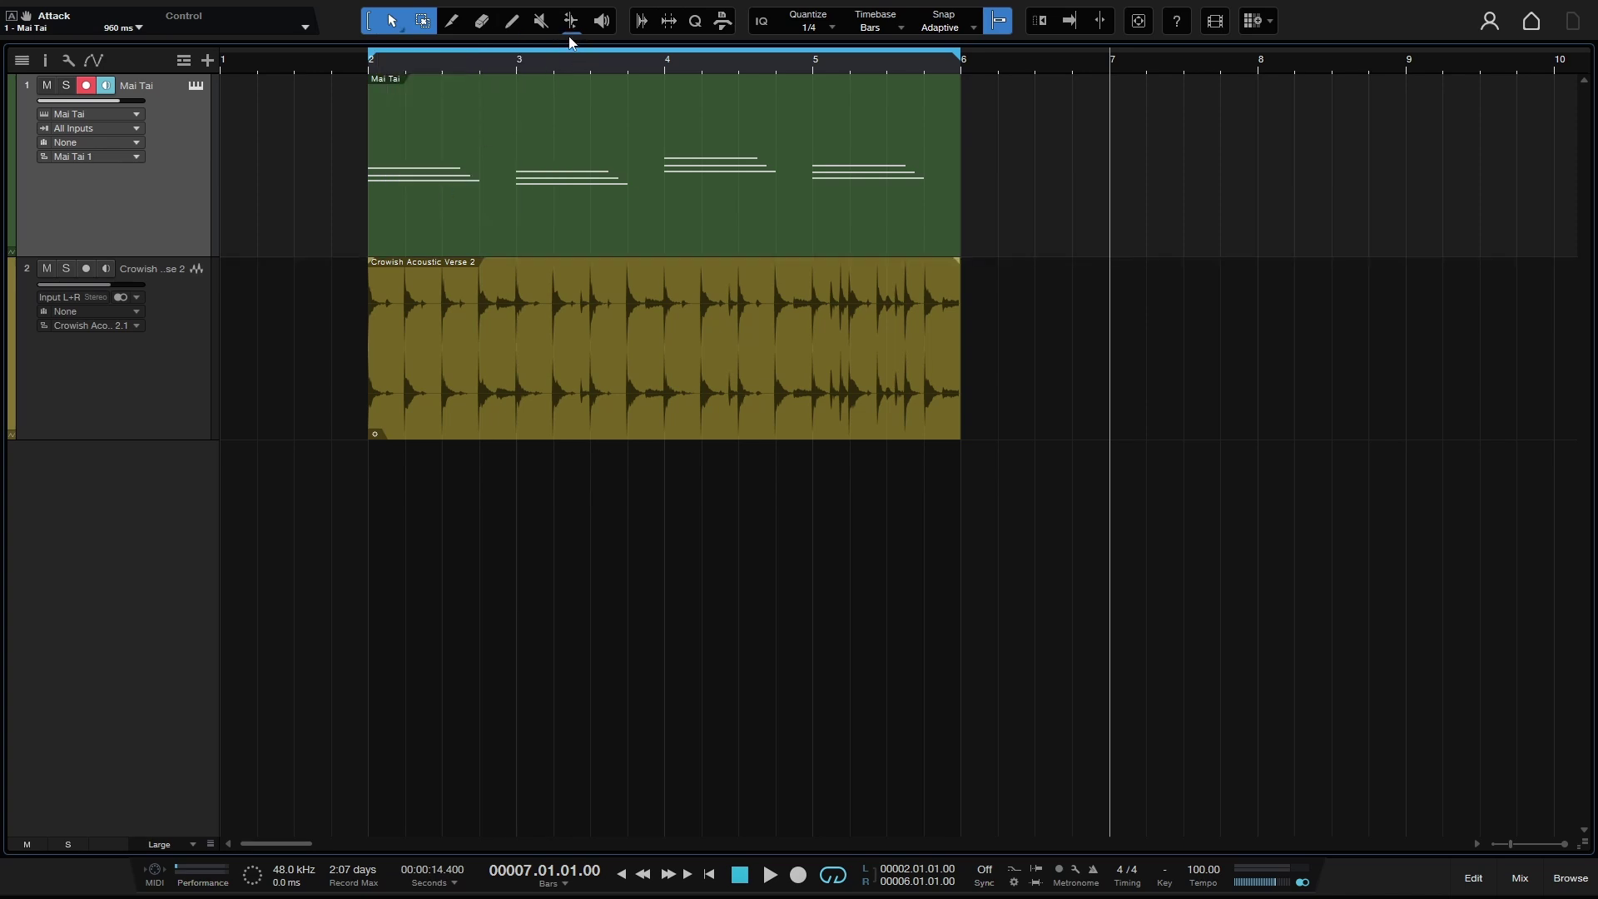
# Step: Switch to the Split tool and split the Mai Tai part at bar 3 and the audio event at bar 3 beat 4 and bar 5
pyautogui.press('8')
pyautogui.press('5')
pyautogui.click(423, 21)
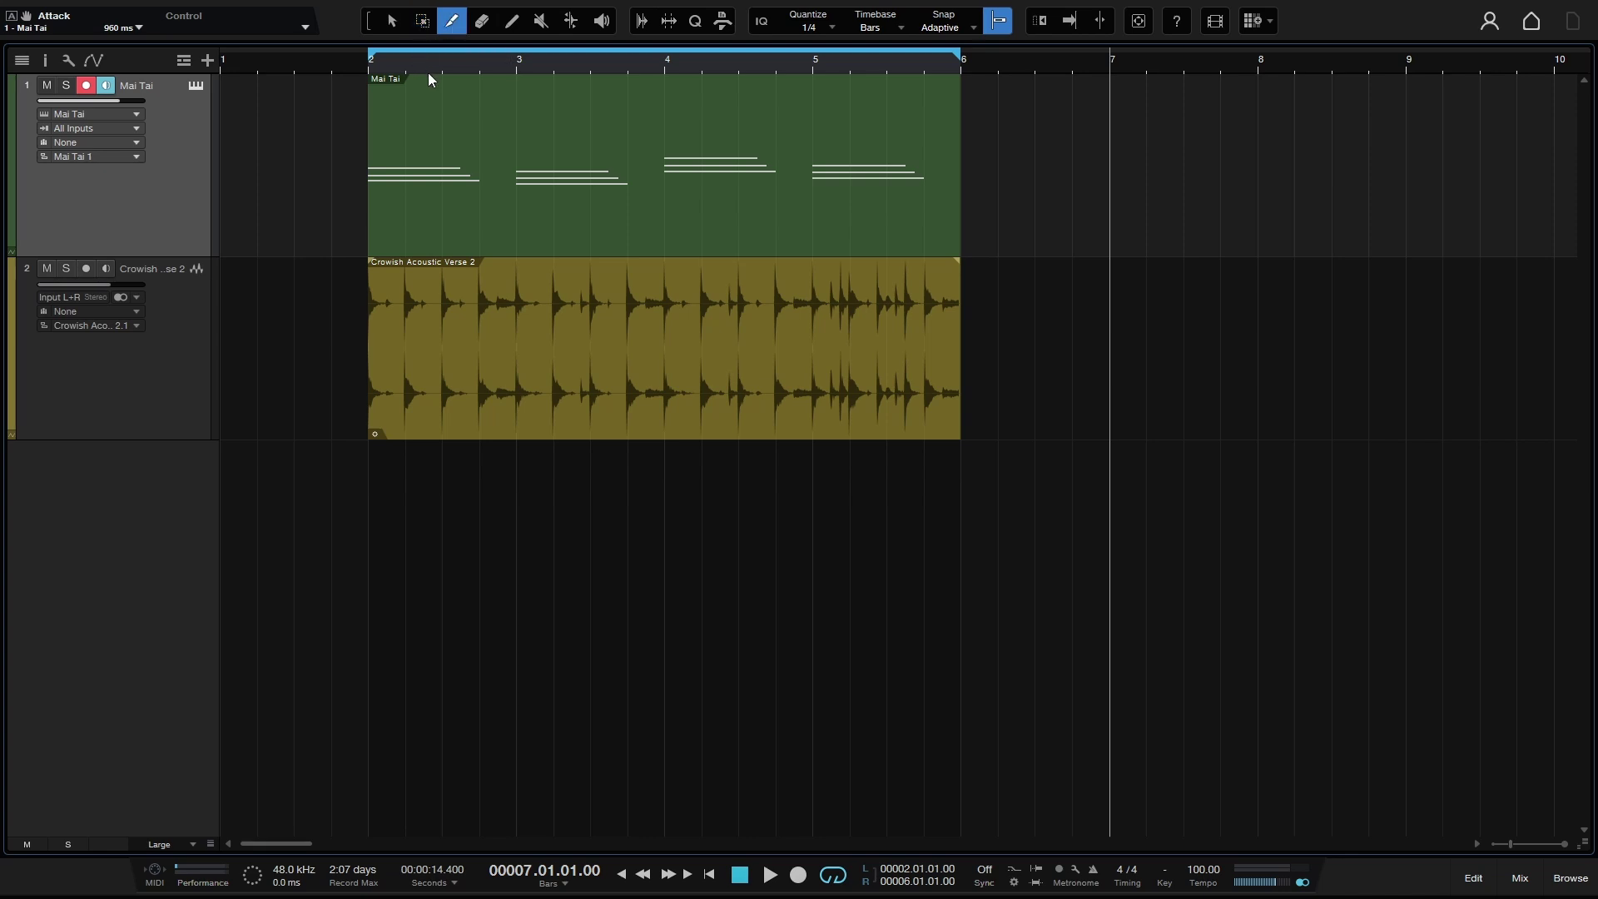
pyautogui.press('3')
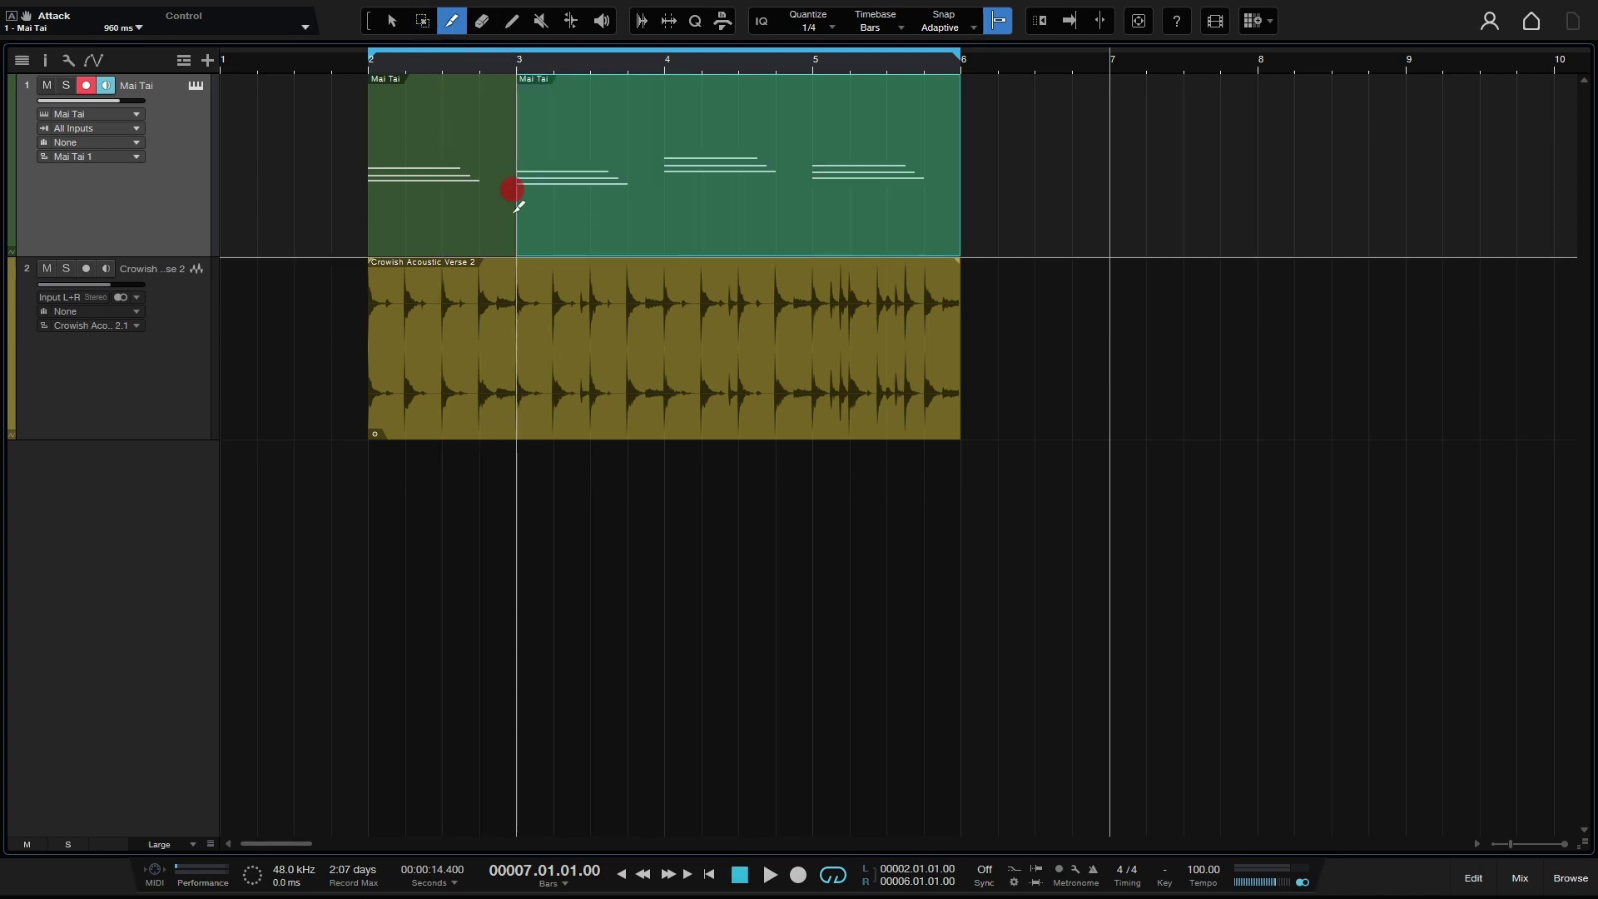
pyautogui.click(632, 333)
pyautogui.click(813, 346)
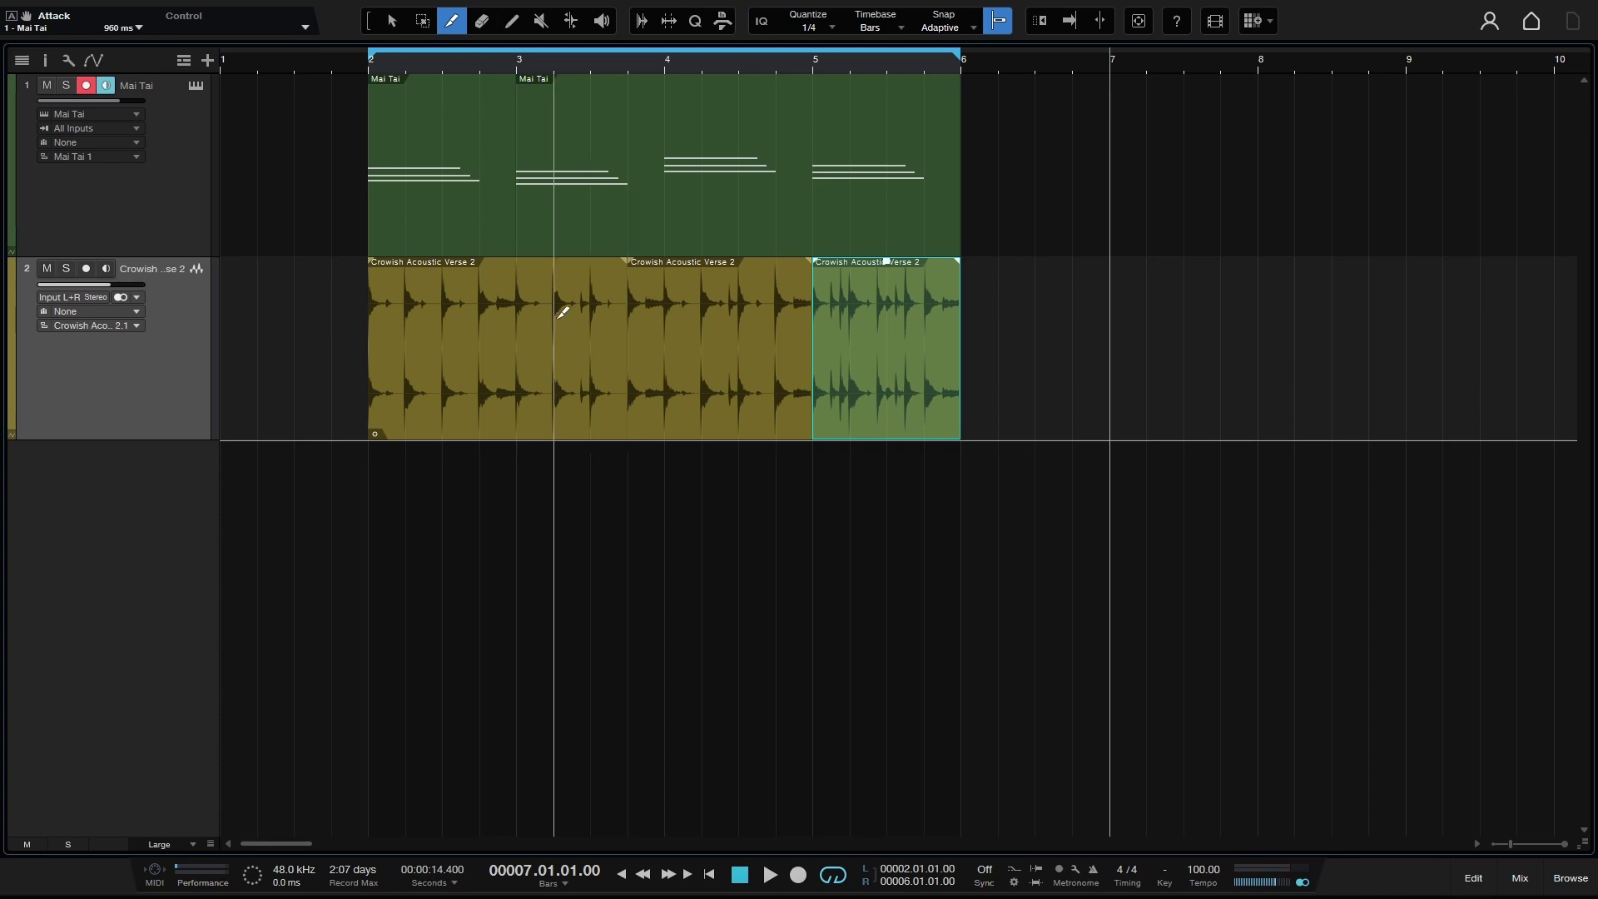
# Step: Return to the Arrow tool, select the split pieces on both tracks, and undo the audio event's splits
pyautogui.press('1')
pyautogui.click(477, 391)
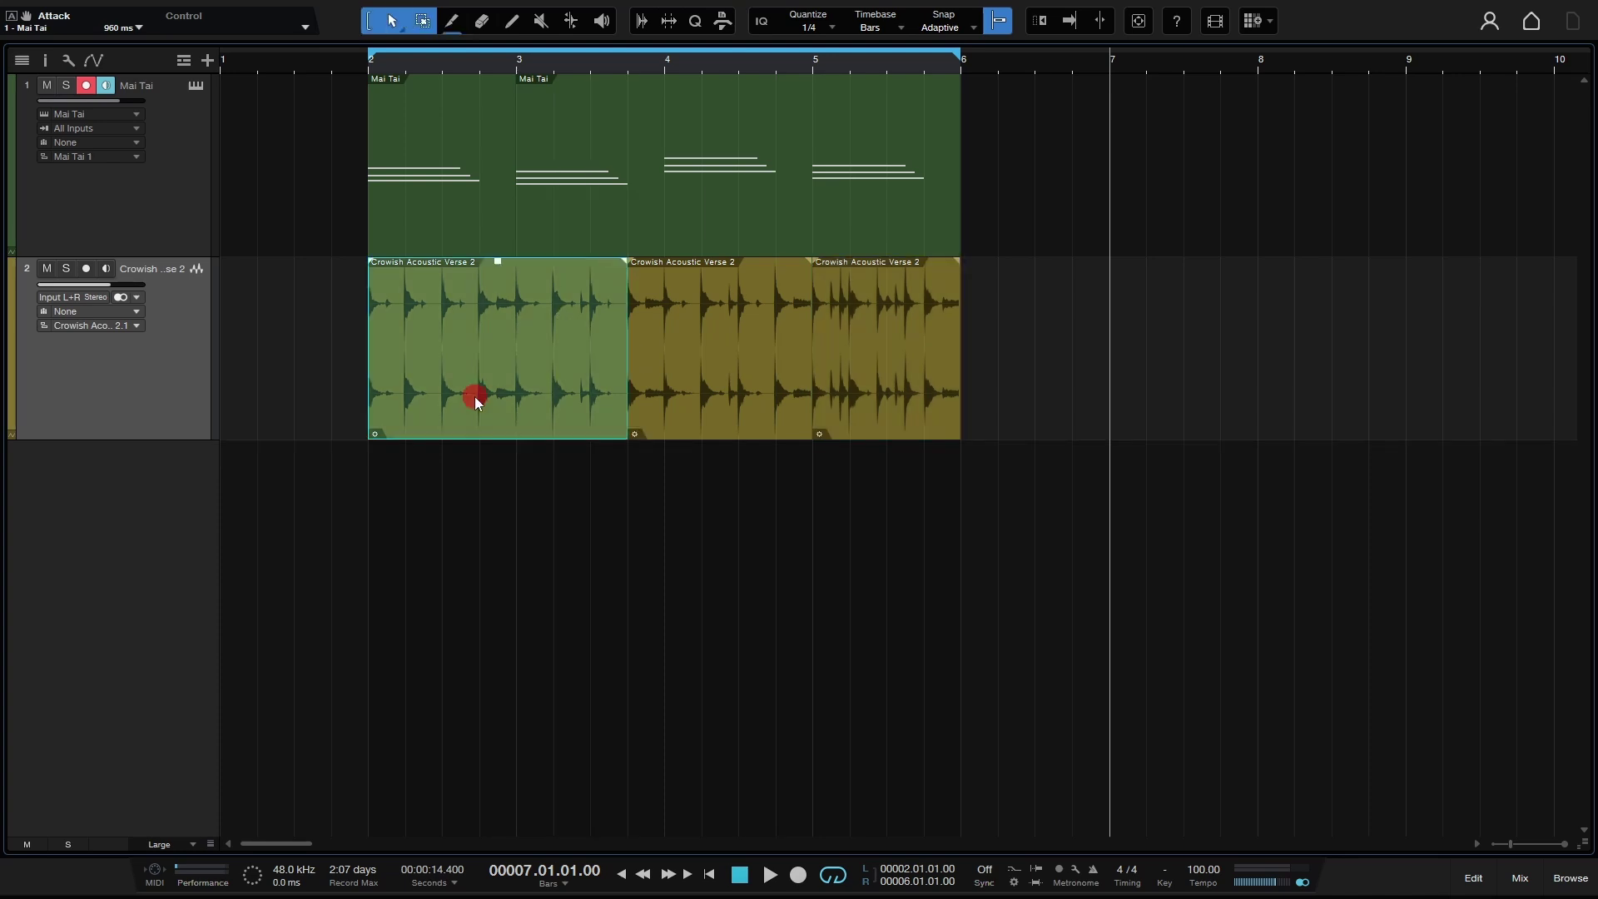
pyautogui.click(674, 397)
pyautogui.click(862, 191)
pyautogui.click(433, 202)
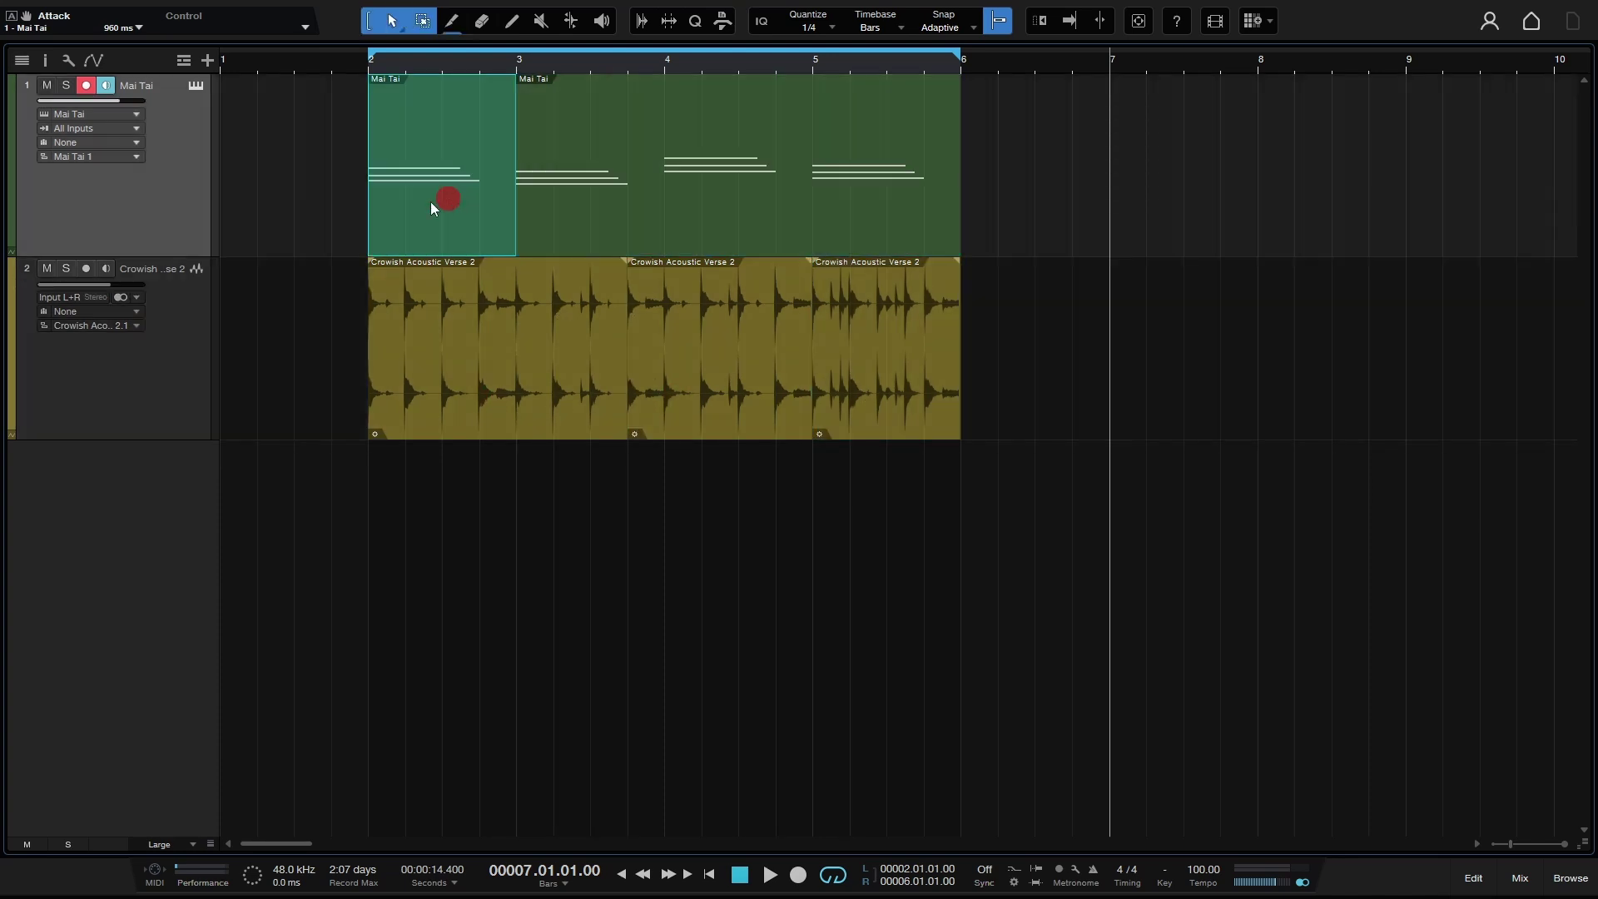
pyautogui.hotkey('ctrl', 'a')
pyautogui.press('g')
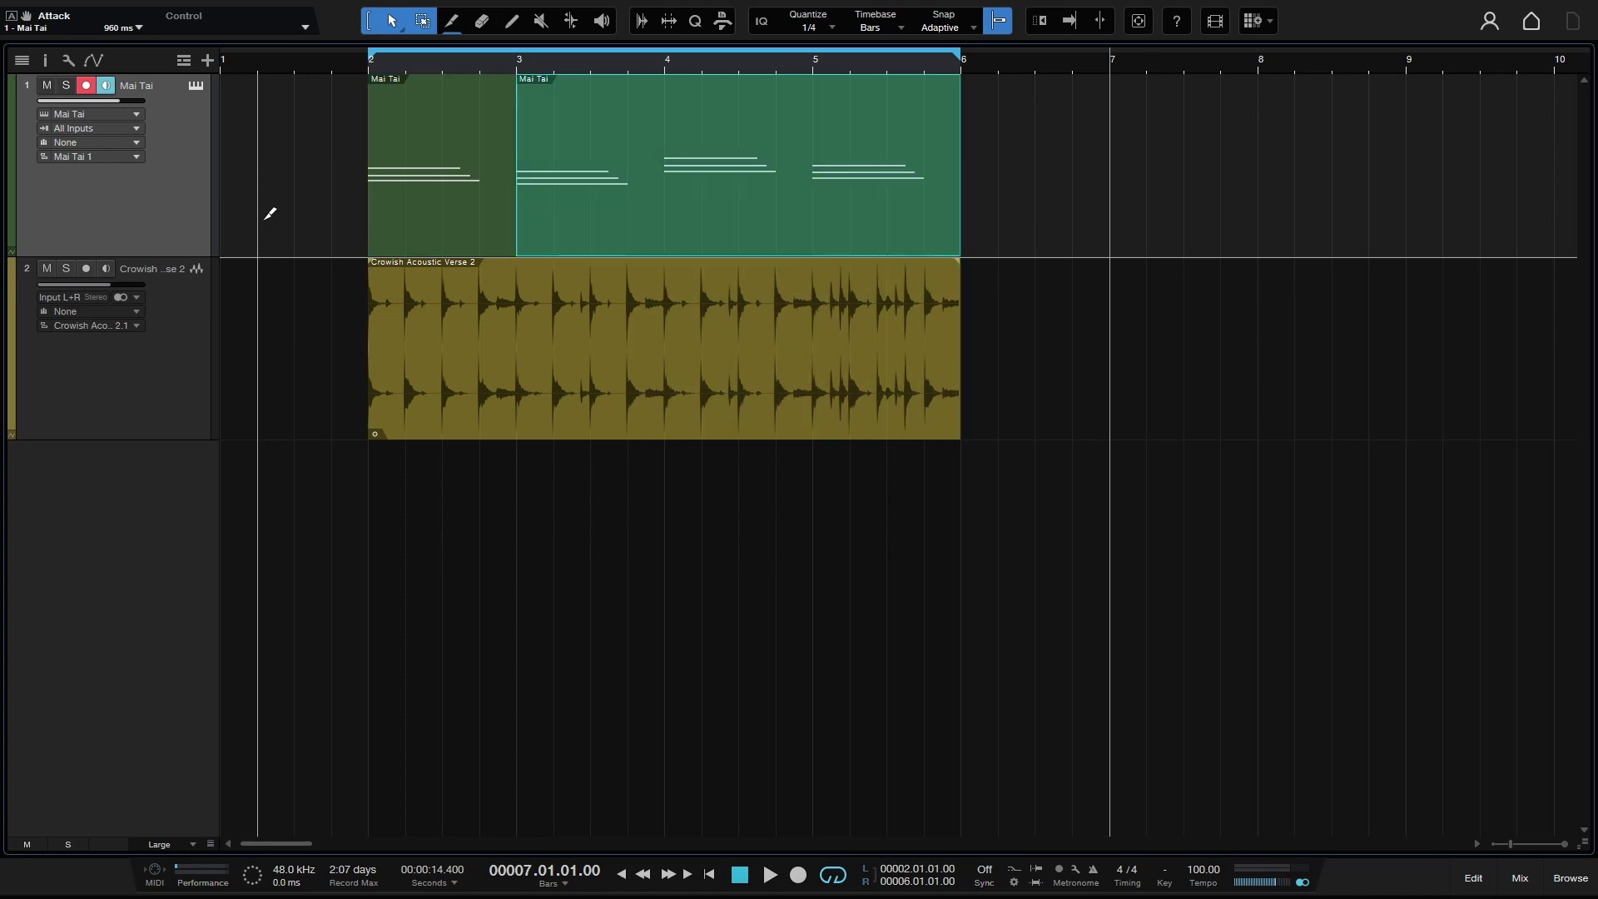
# Step: Open the Mai Tai part in an enlarged note editor and split its E3 and C3 notes in bars 4 and 5 on the 1/16 grid
pyautogui.doubleClick(577, 219)
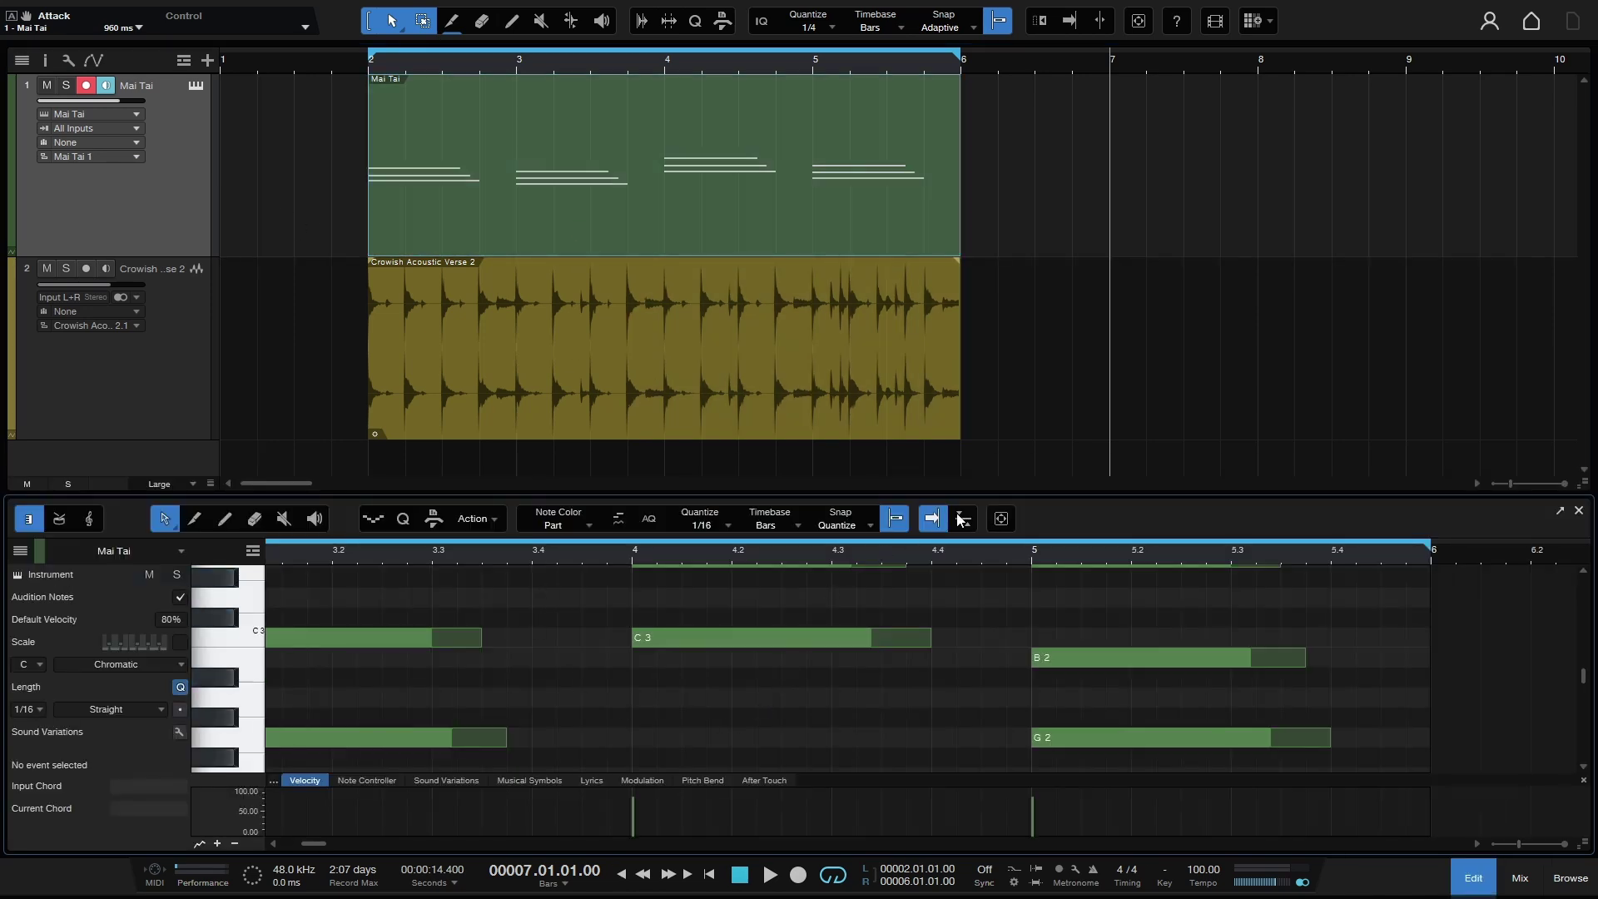
pyautogui.moveTo(986, 496); pyautogui.dragTo(986, 325)
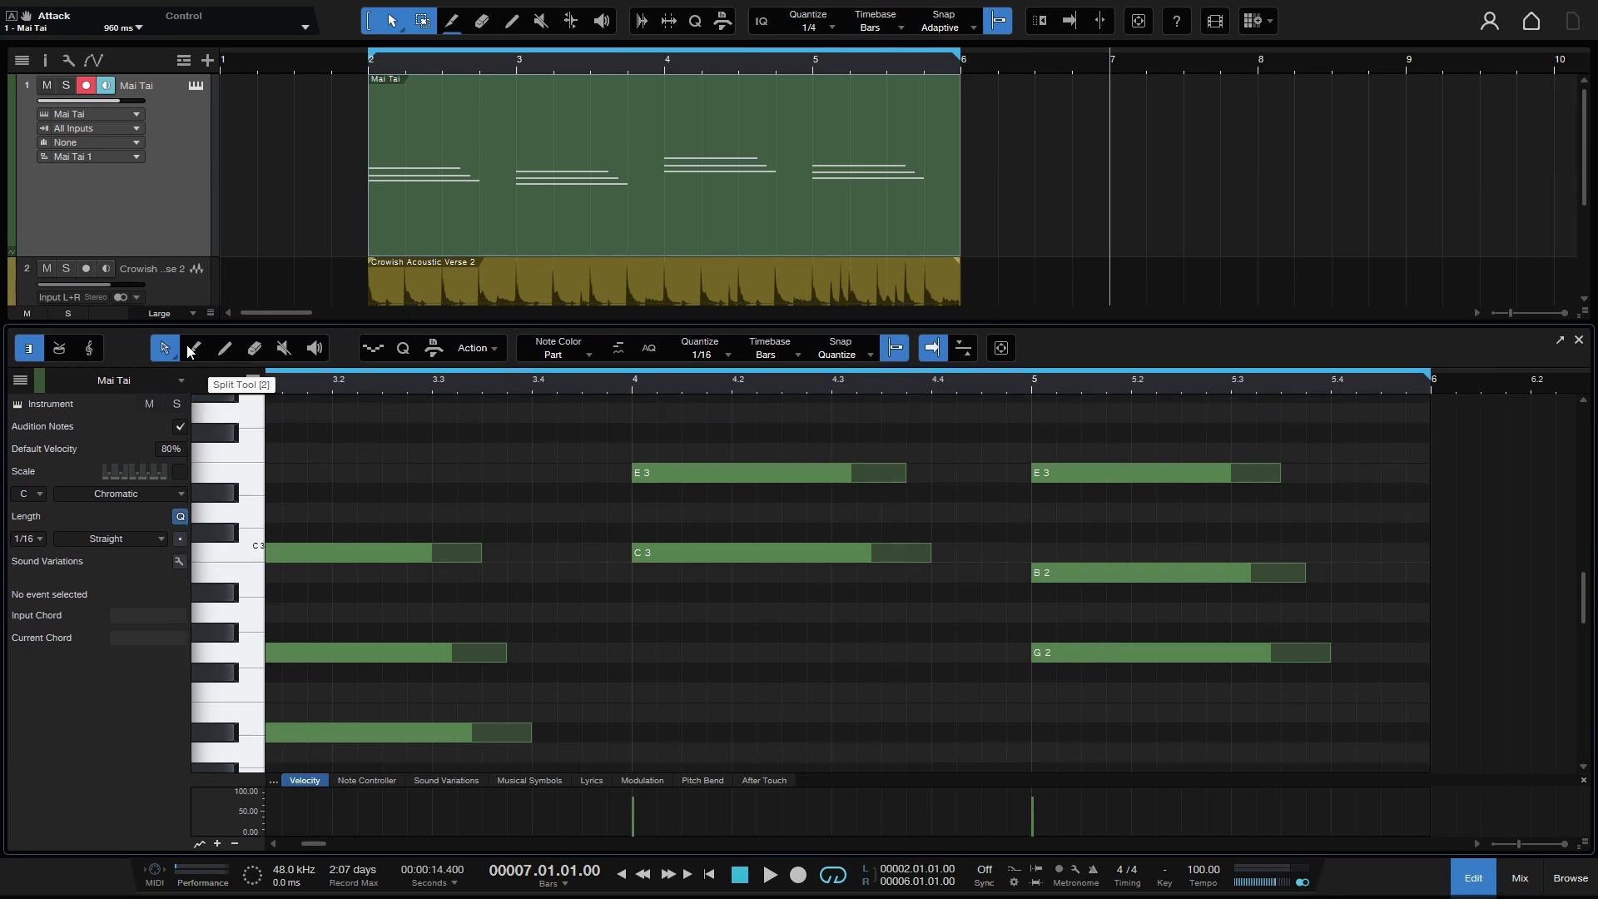
pyautogui.click(192, 350)
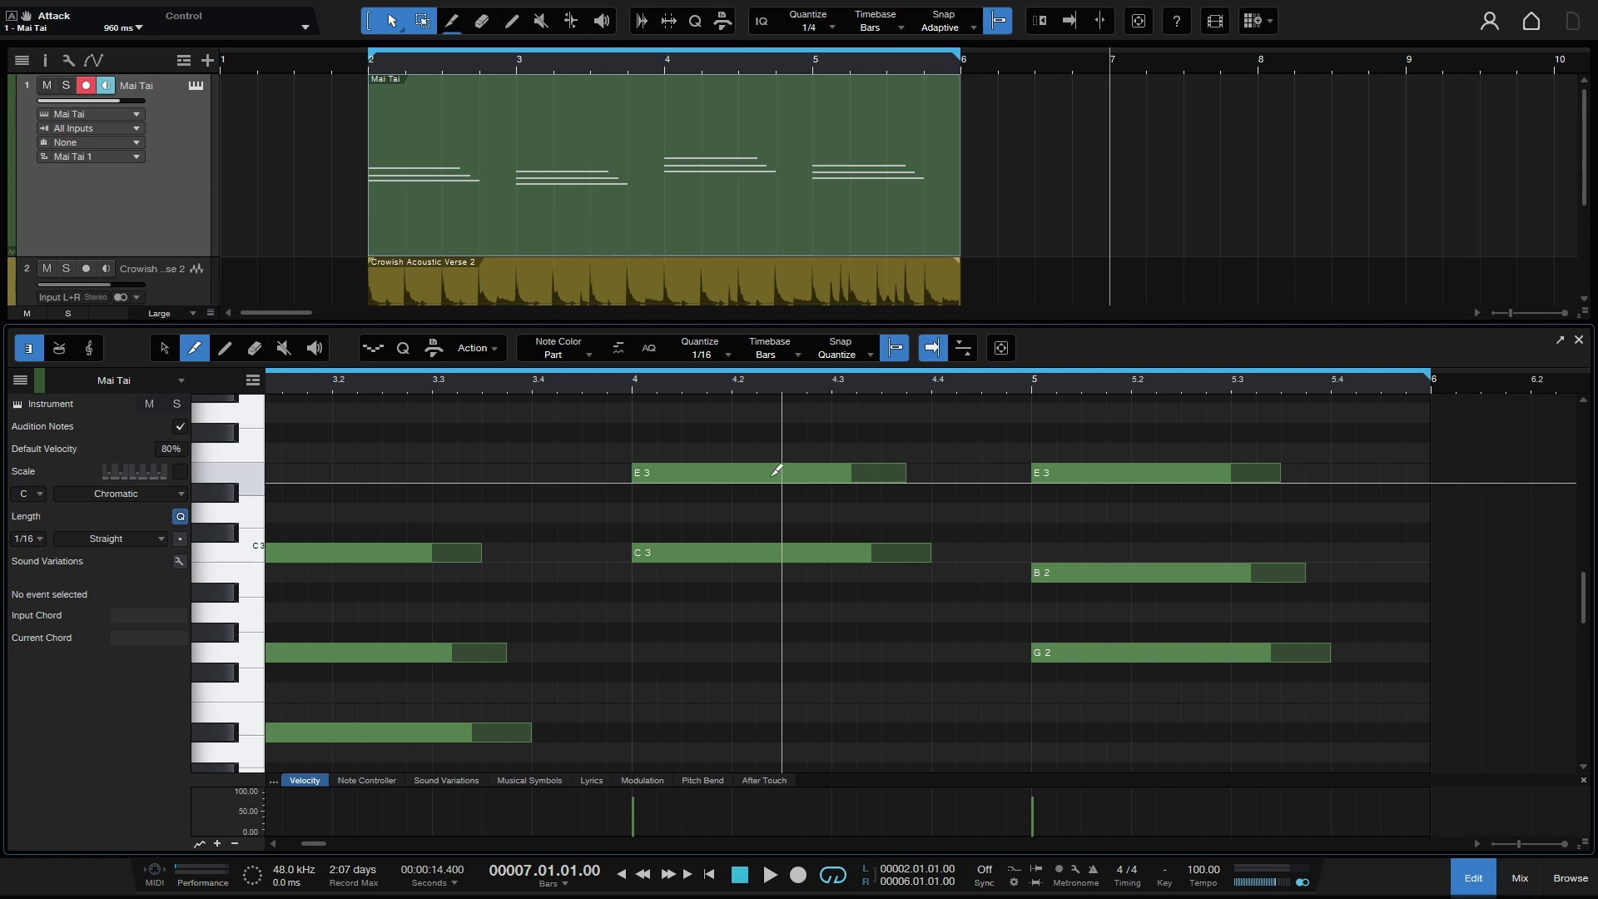
pyautogui.moveTo(777, 471); pyautogui.dragTo(682, 468)
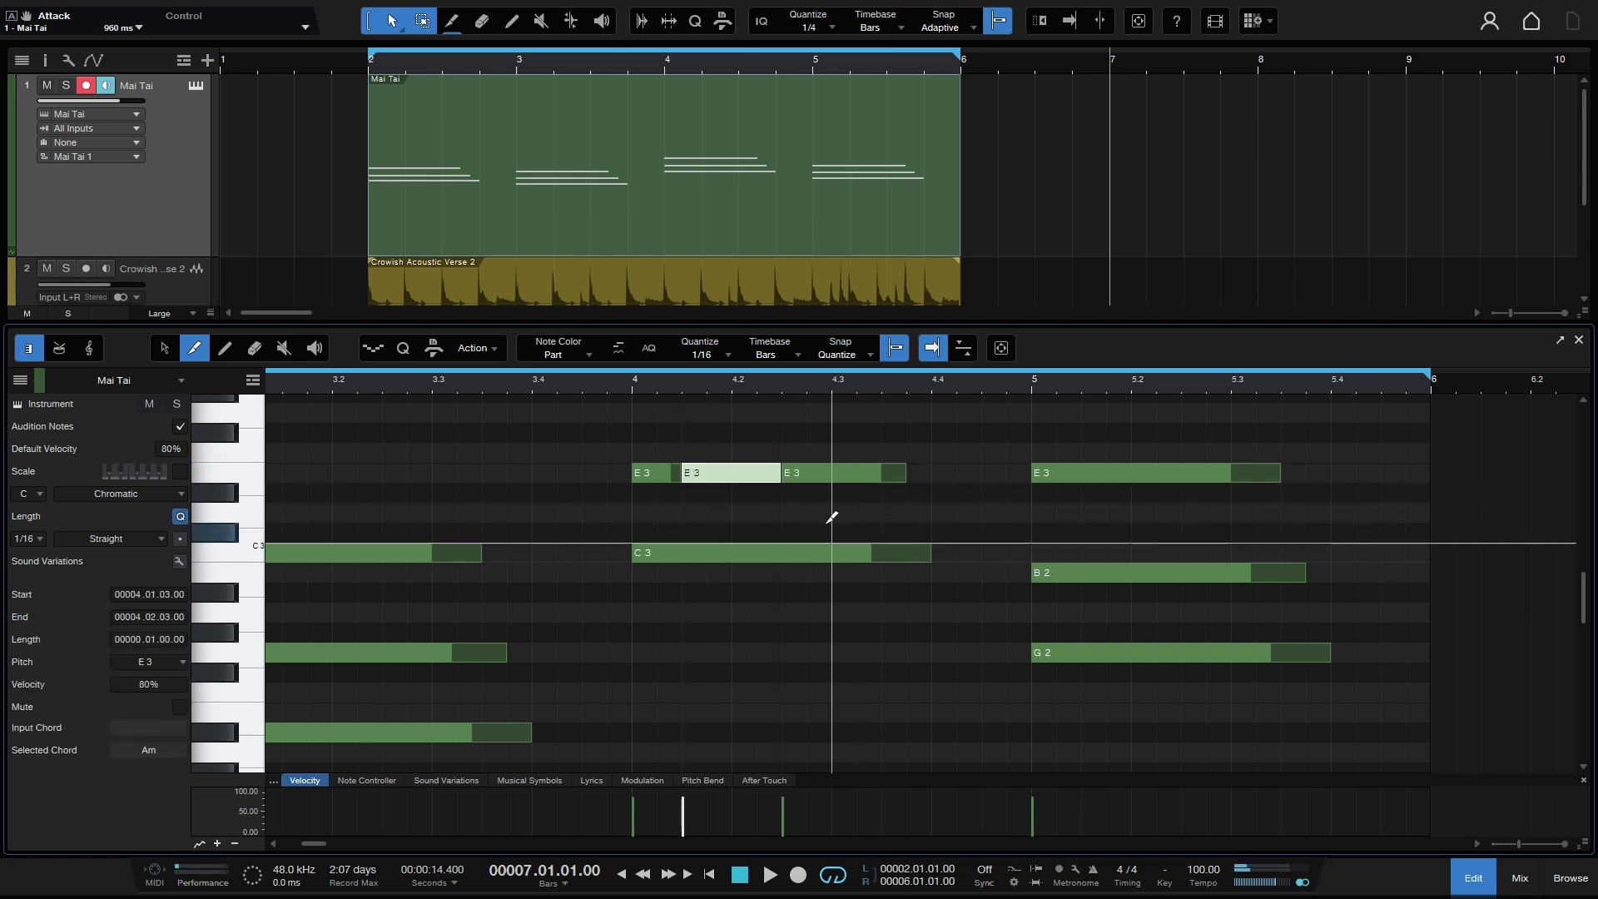
pyautogui.click(833, 553)
pyautogui.click(1082, 471)
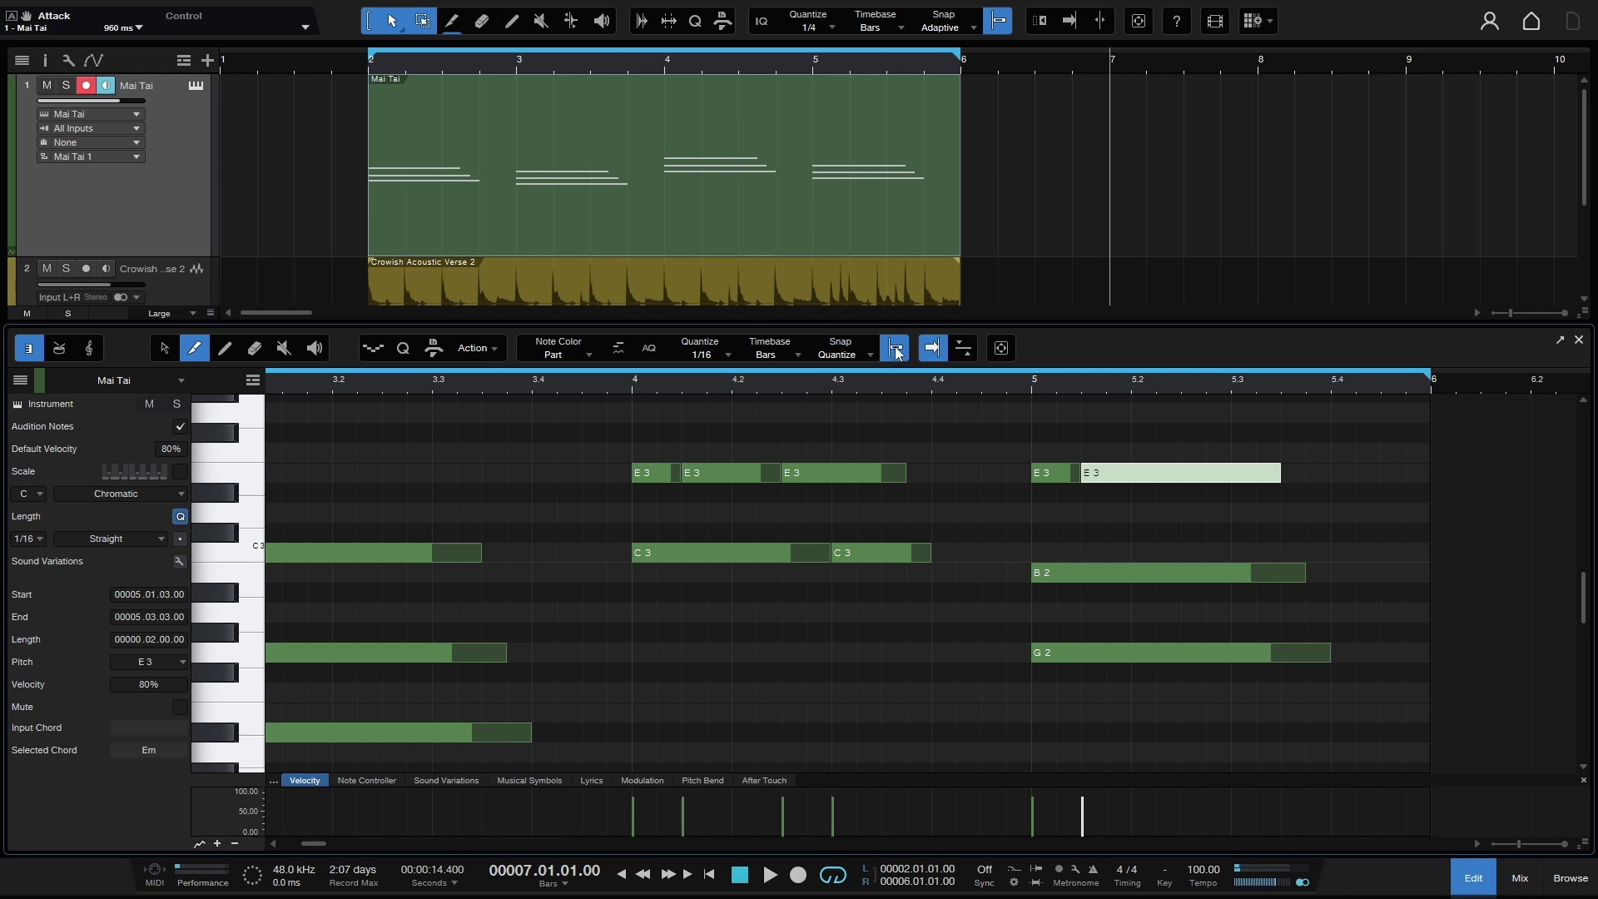
# Step: Split the G2 note at bar 5 beat 3 with Quantize set to 1/4, and the bar 5 E3 note freely with snapping off
pyautogui.click(714, 356)
pyautogui.click(780, 387)
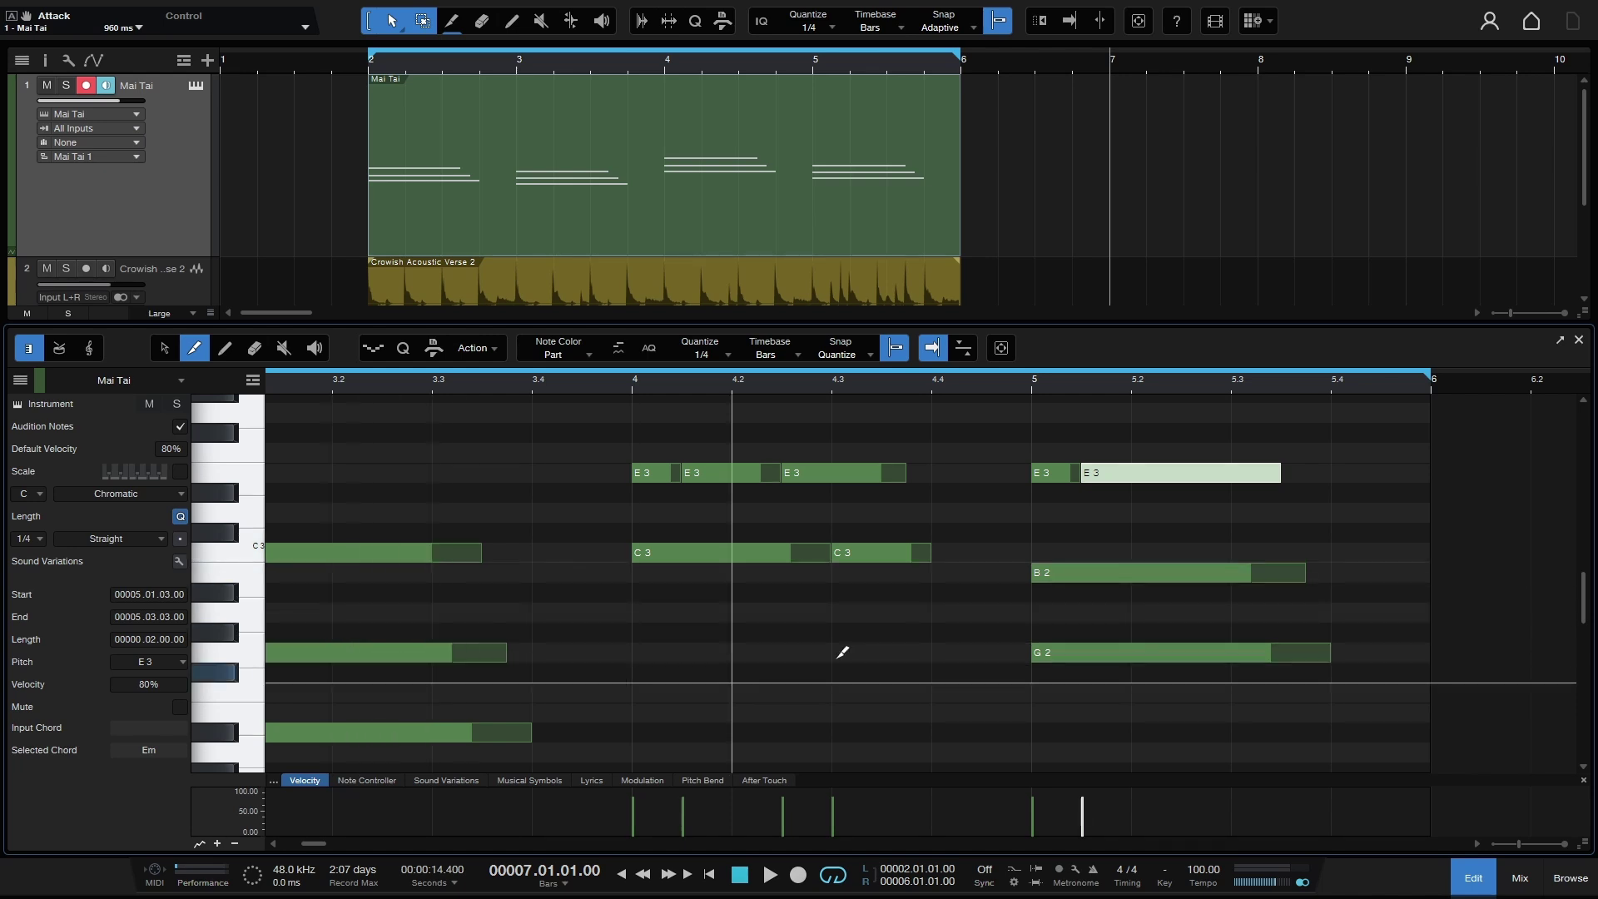
pyautogui.click(1240, 657)
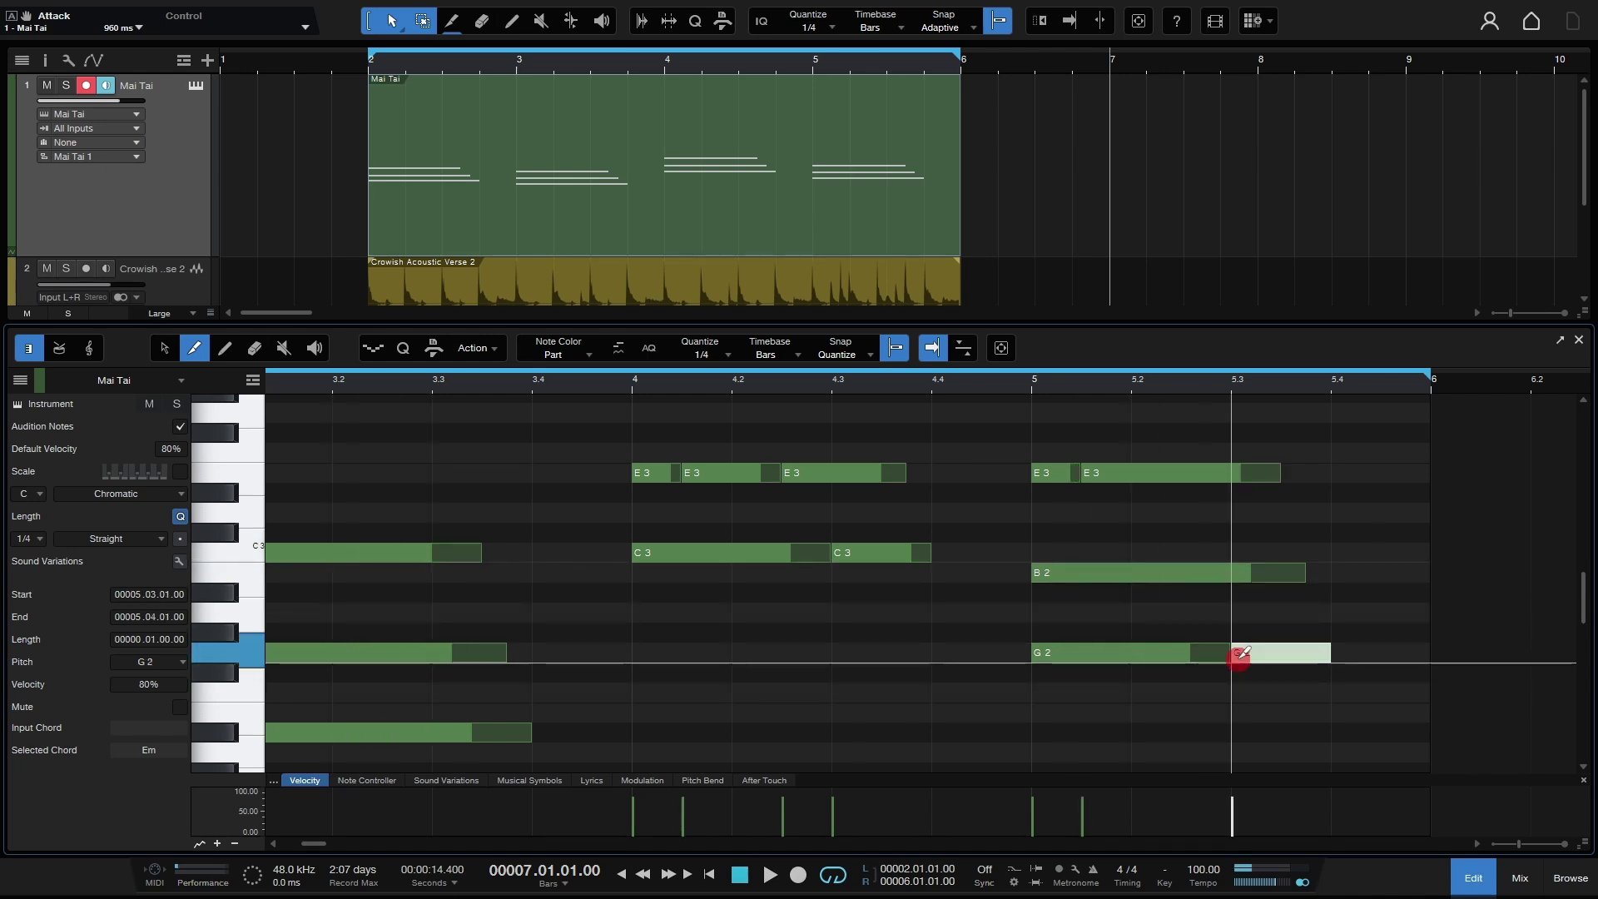
pyautogui.click(895, 348)
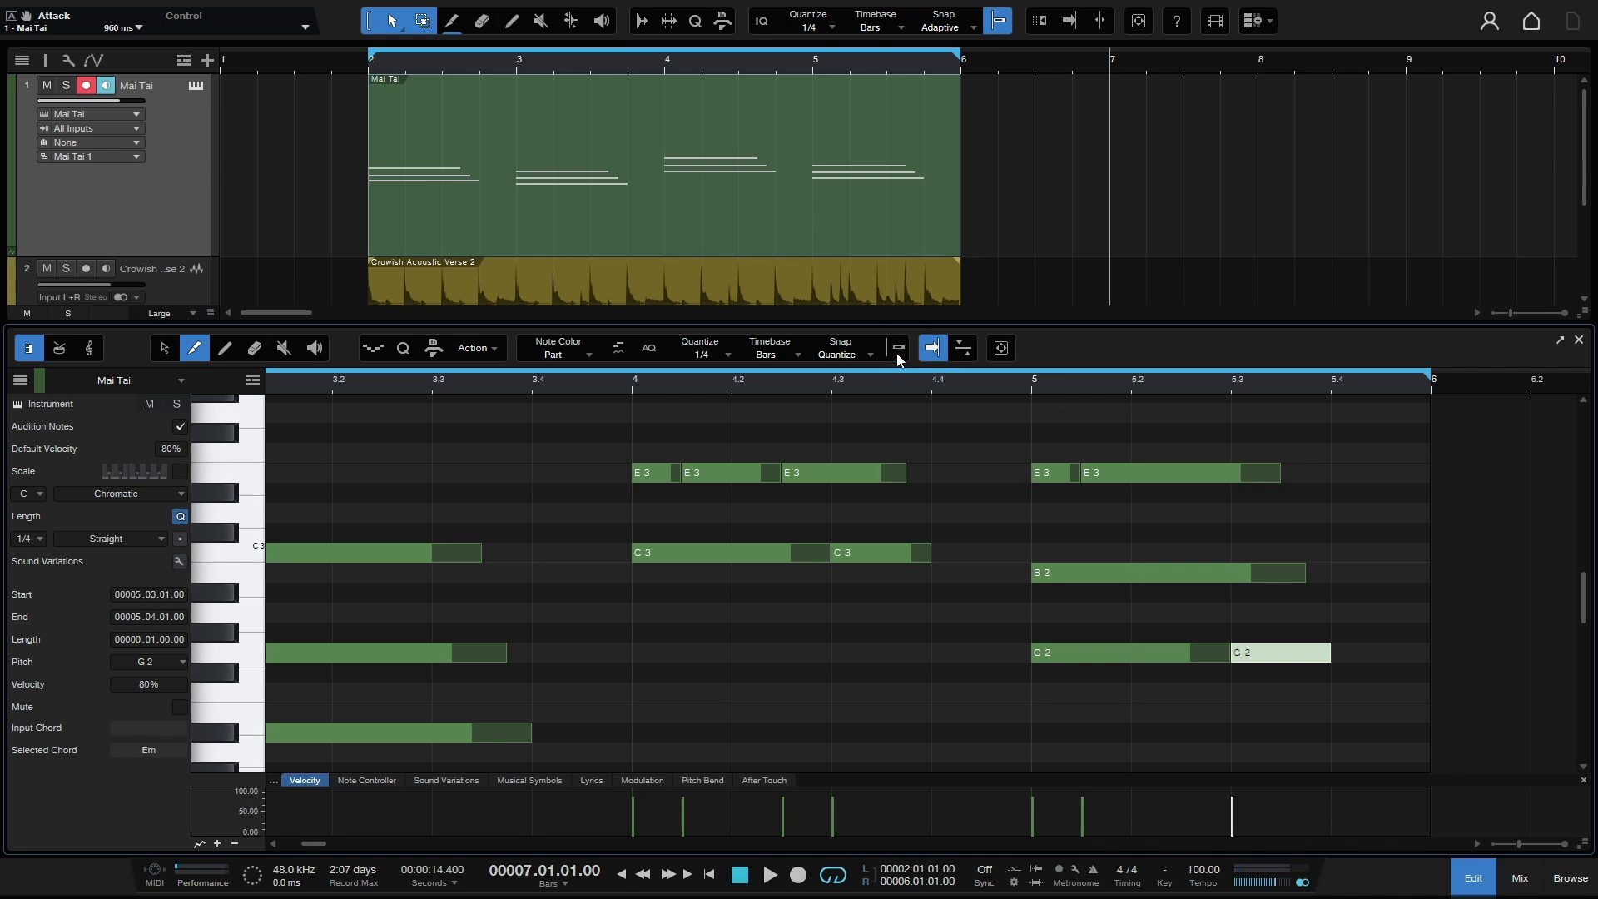
pyautogui.click(1172, 473)
# Step: Undo all the note splits in the Mai Tai part and close the note editor
pyautogui.hotkey('ctrl', 'z')
pyautogui.hotkey('ctrl', 'z')
pyautogui.hotkey('ctrl', 'z')
pyautogui.hotkey('ctrl', 'z')
pyautogui.hotkey('ctrl', 'z')
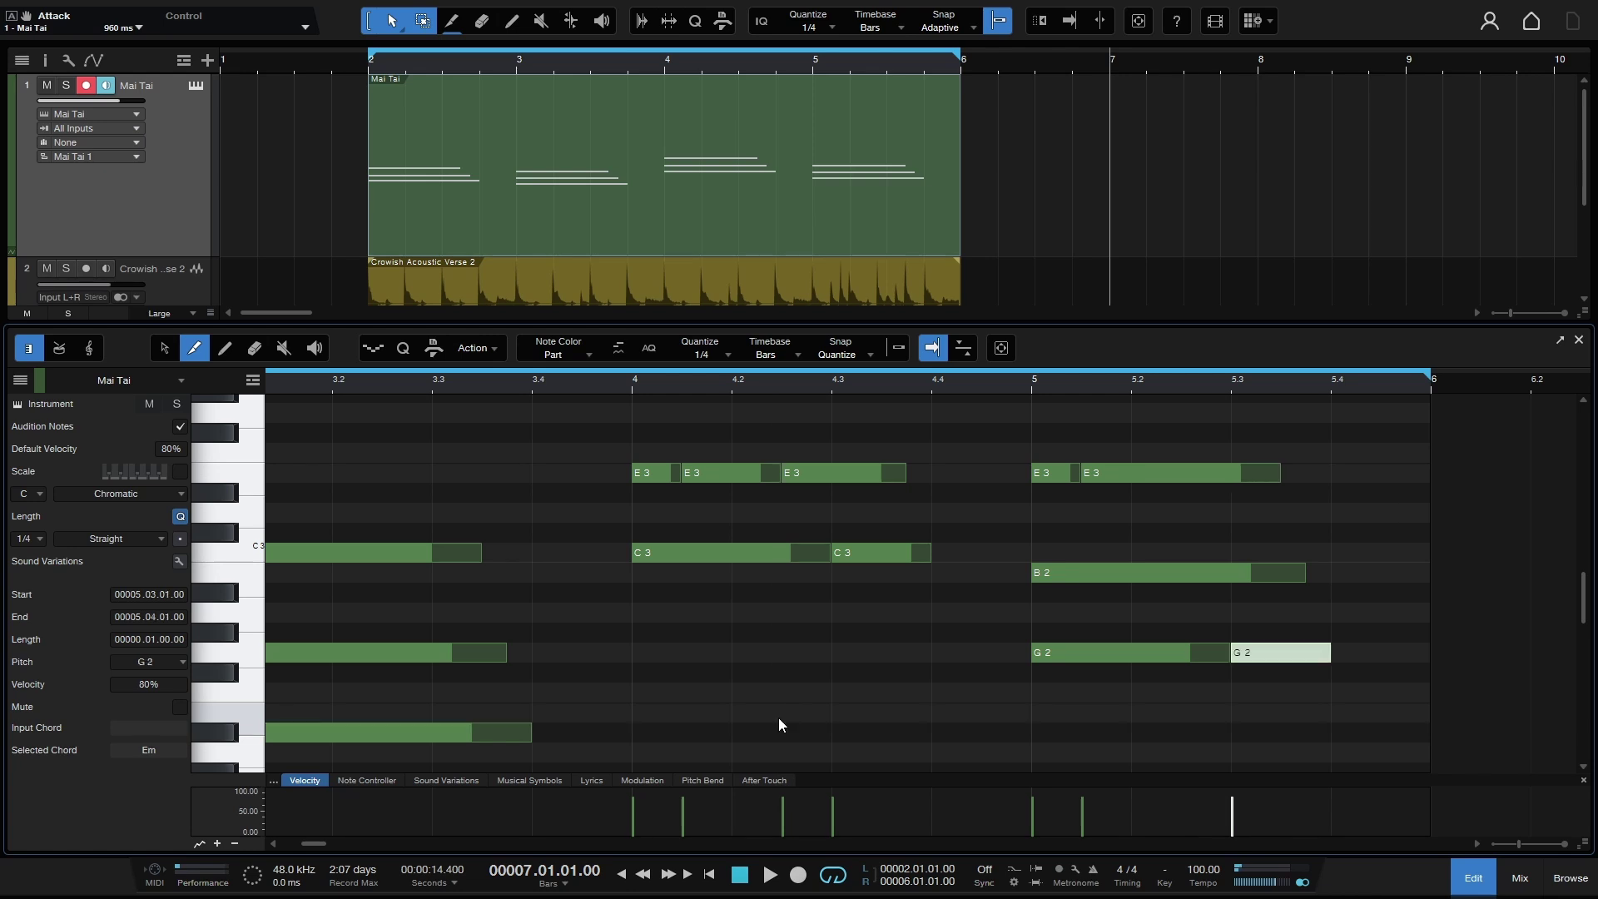
pyautogui.hotkey('ctrl', 'z')
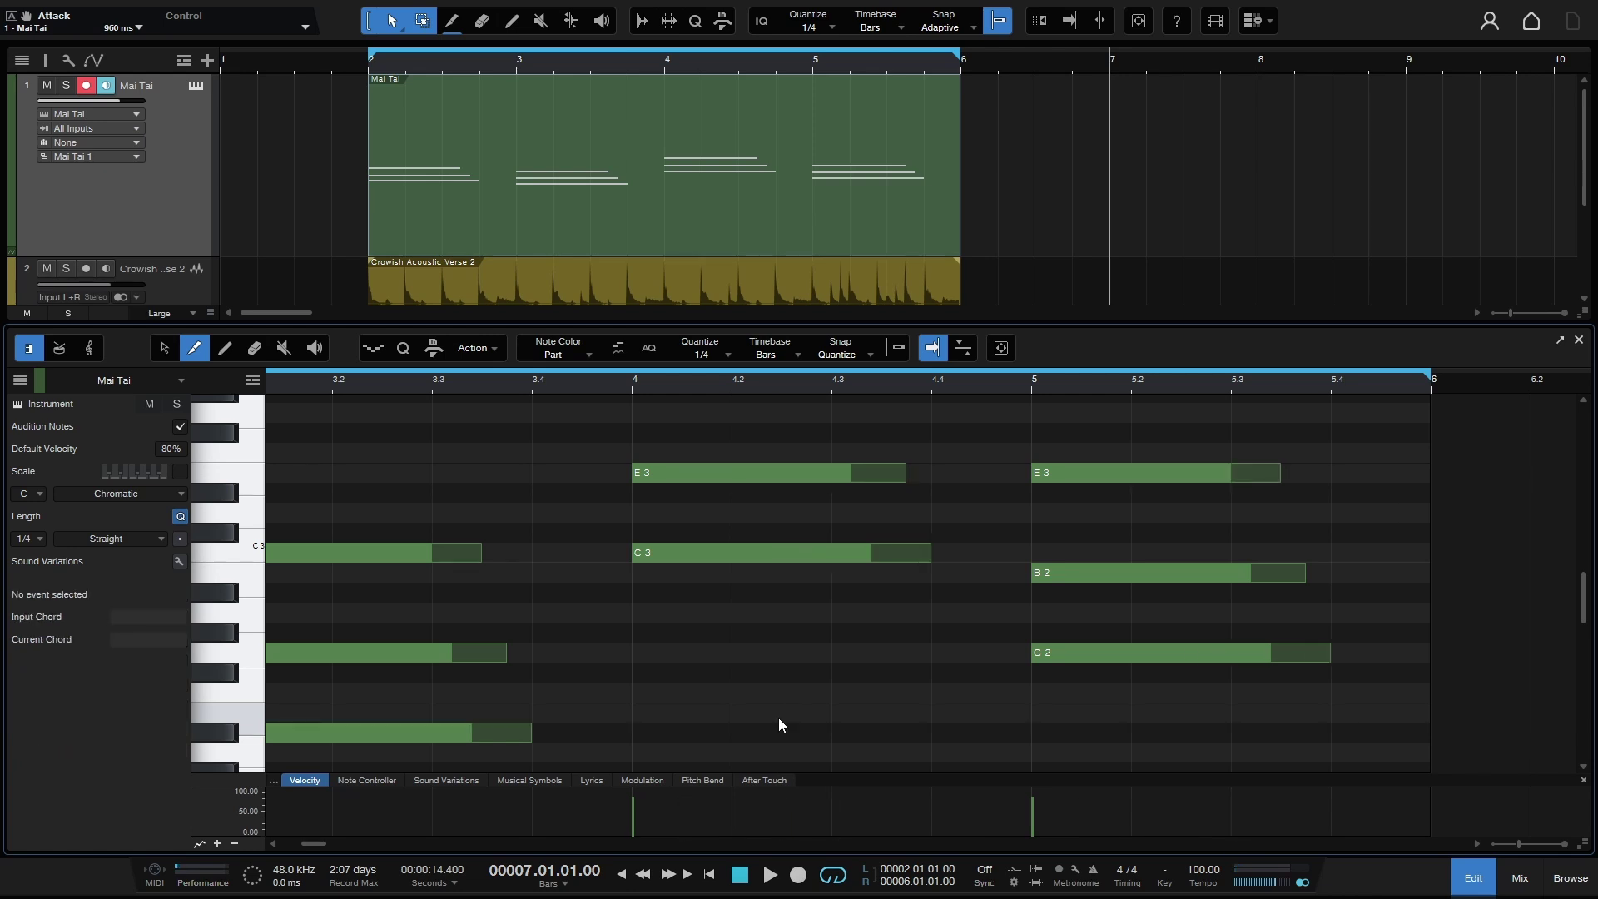
pyautogui.click(1473, 881)
pyautogui.click(284, 206)
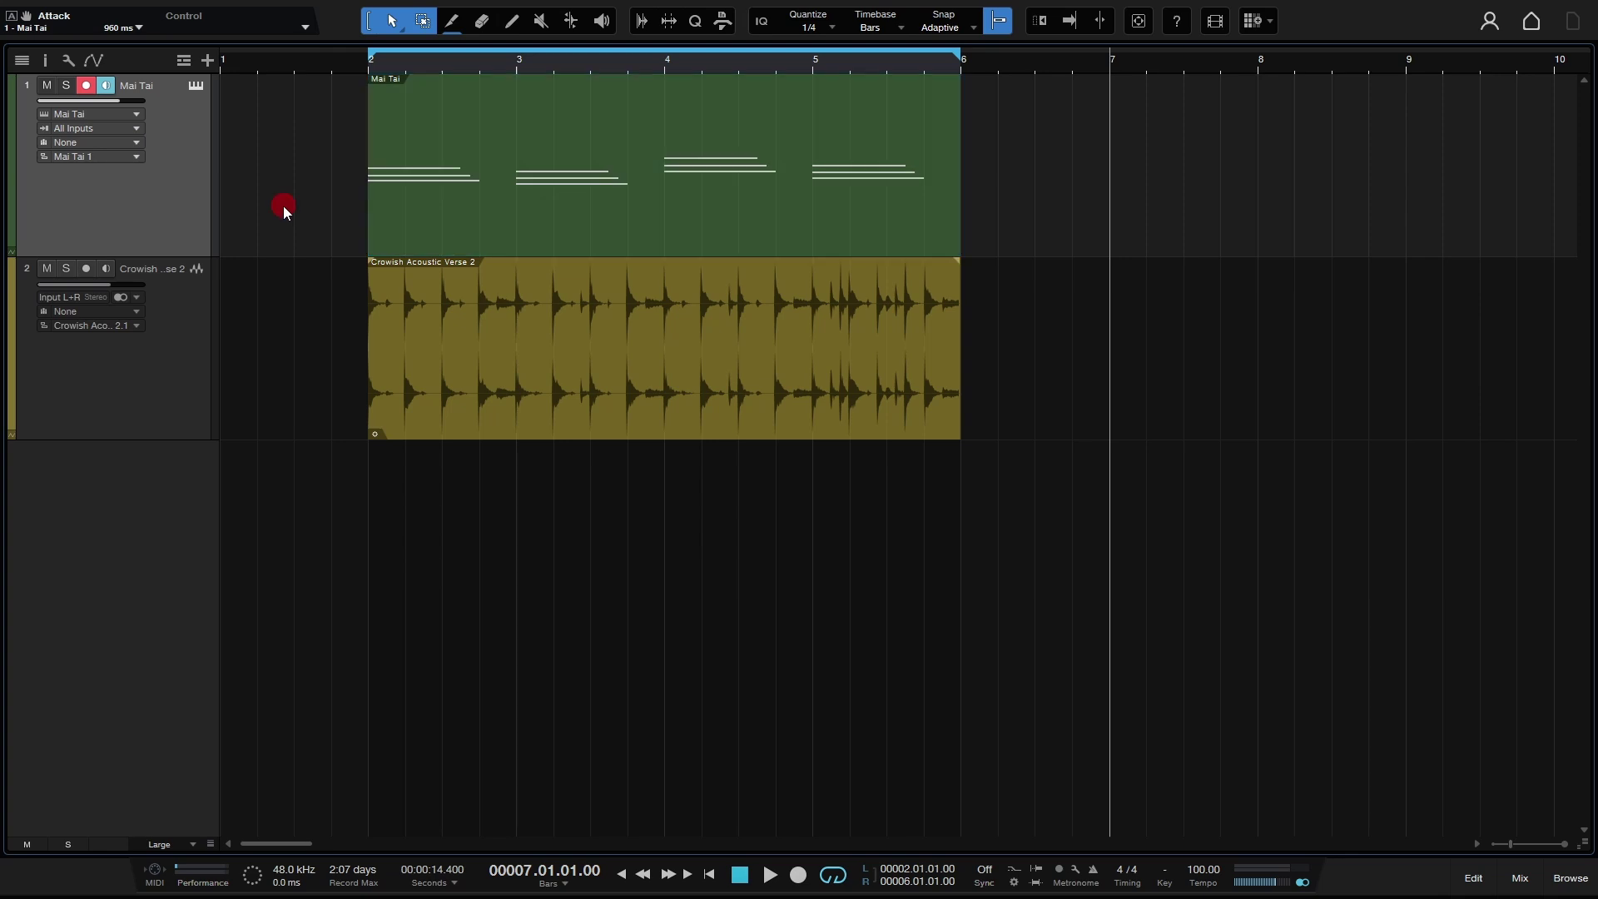
# Step: Erase the Mai Tai part and the Crowish Acoustic Verse 2 event with the Eraser tool, and undo both deletions
pyautogui.click(485, 28)
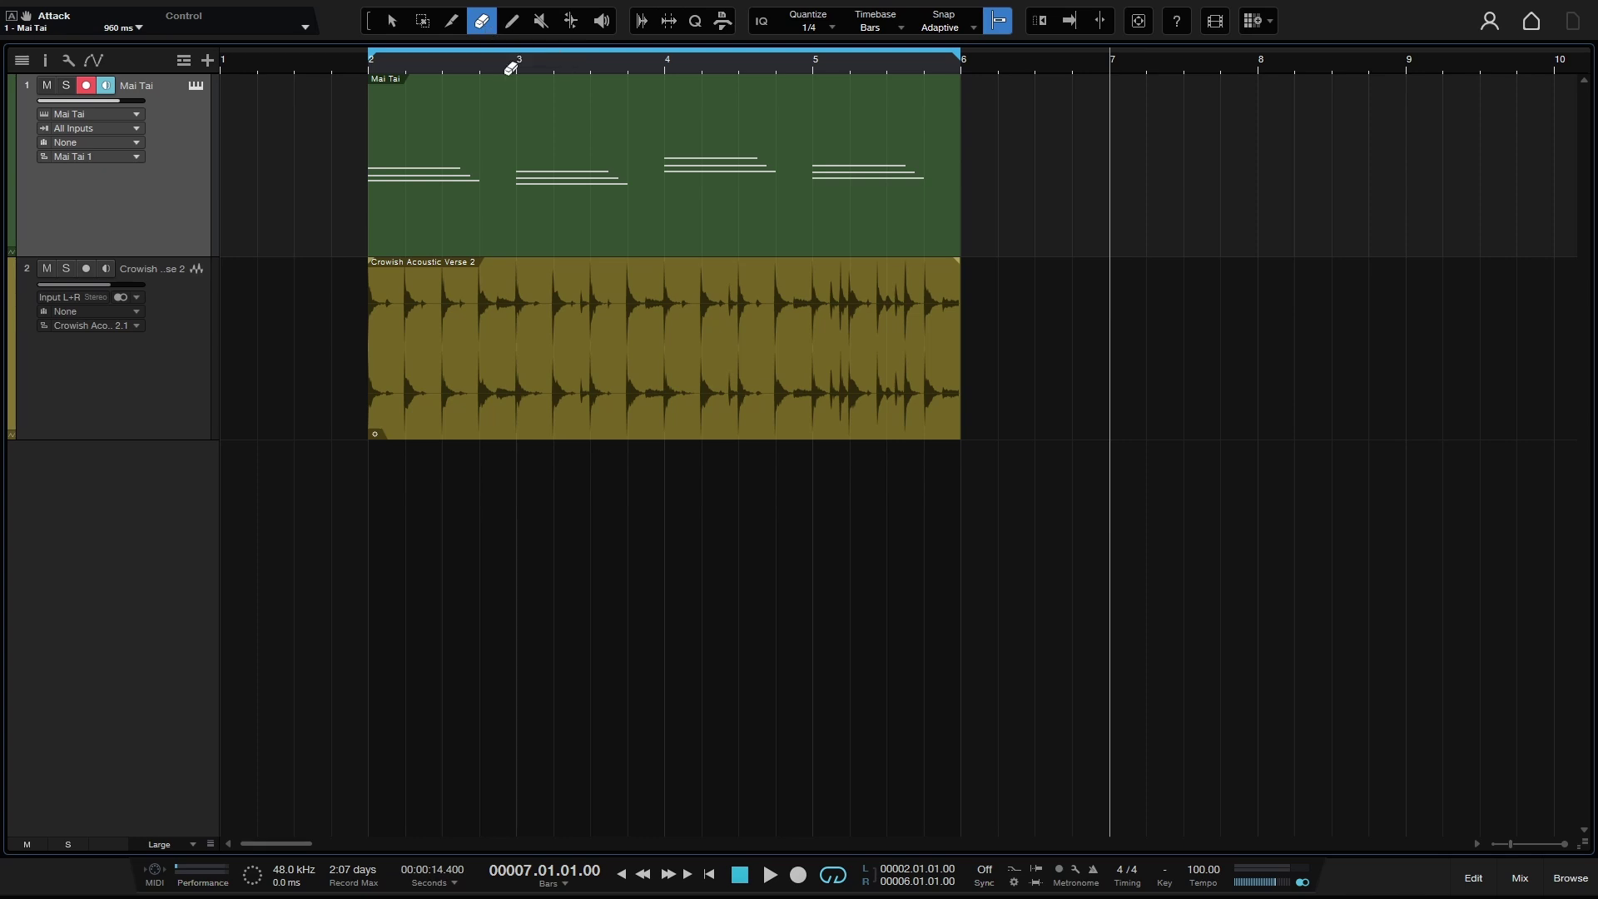
pyautogui.click(746, 193)
pyautogui.click(645, 362)
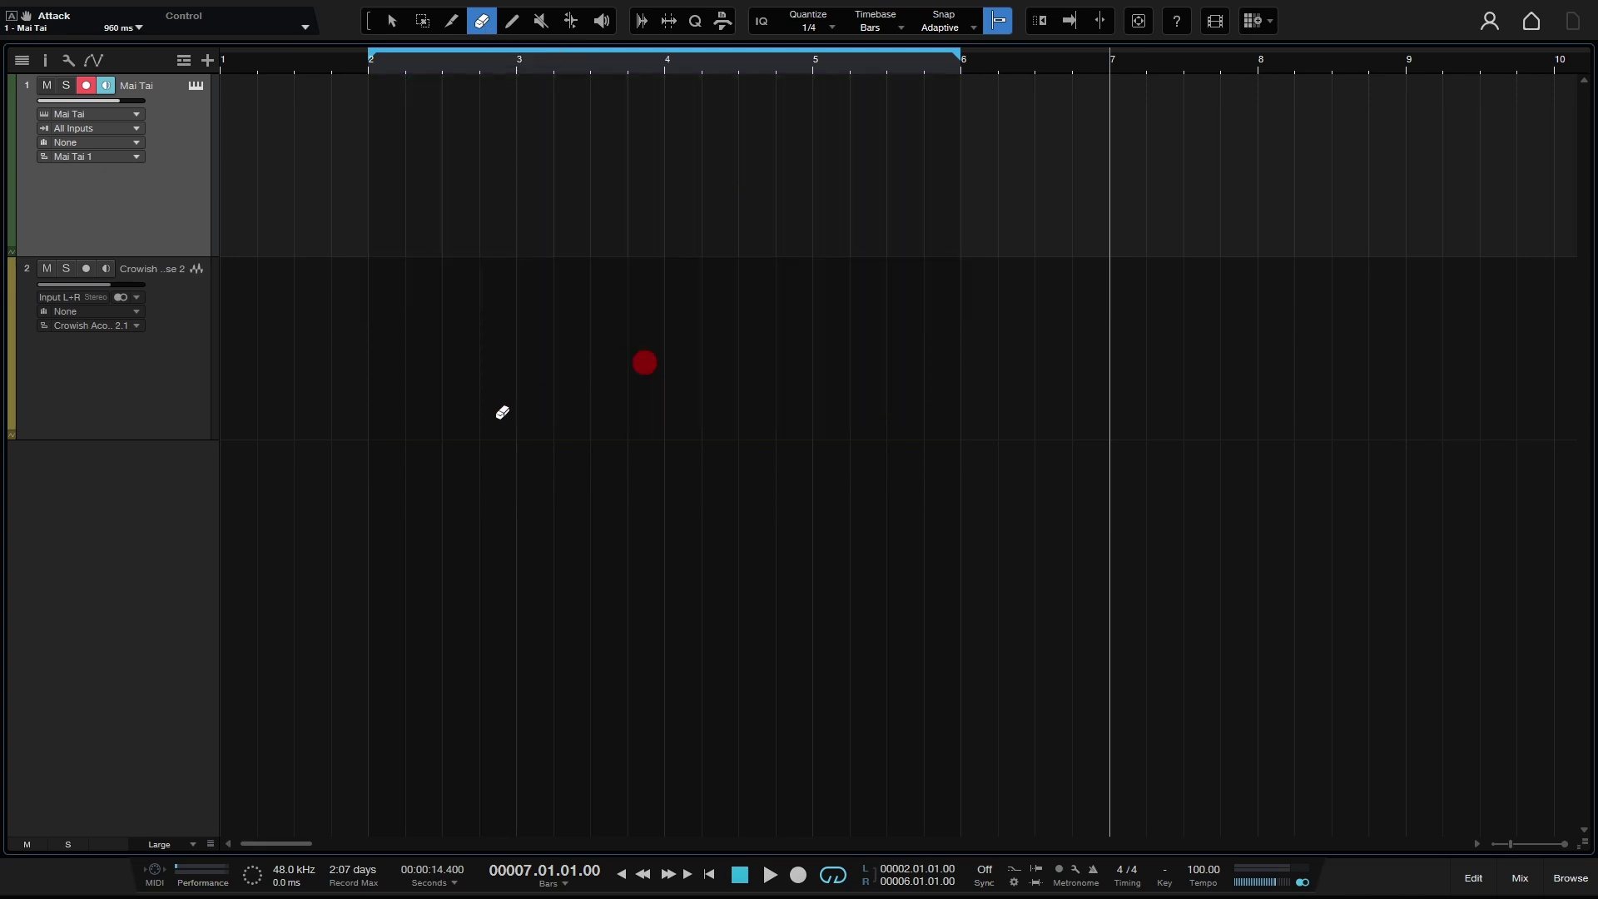
pyautogui.hotkey('ctrl', 'z')
pyautogui.hotkey('ctrl', 'z')
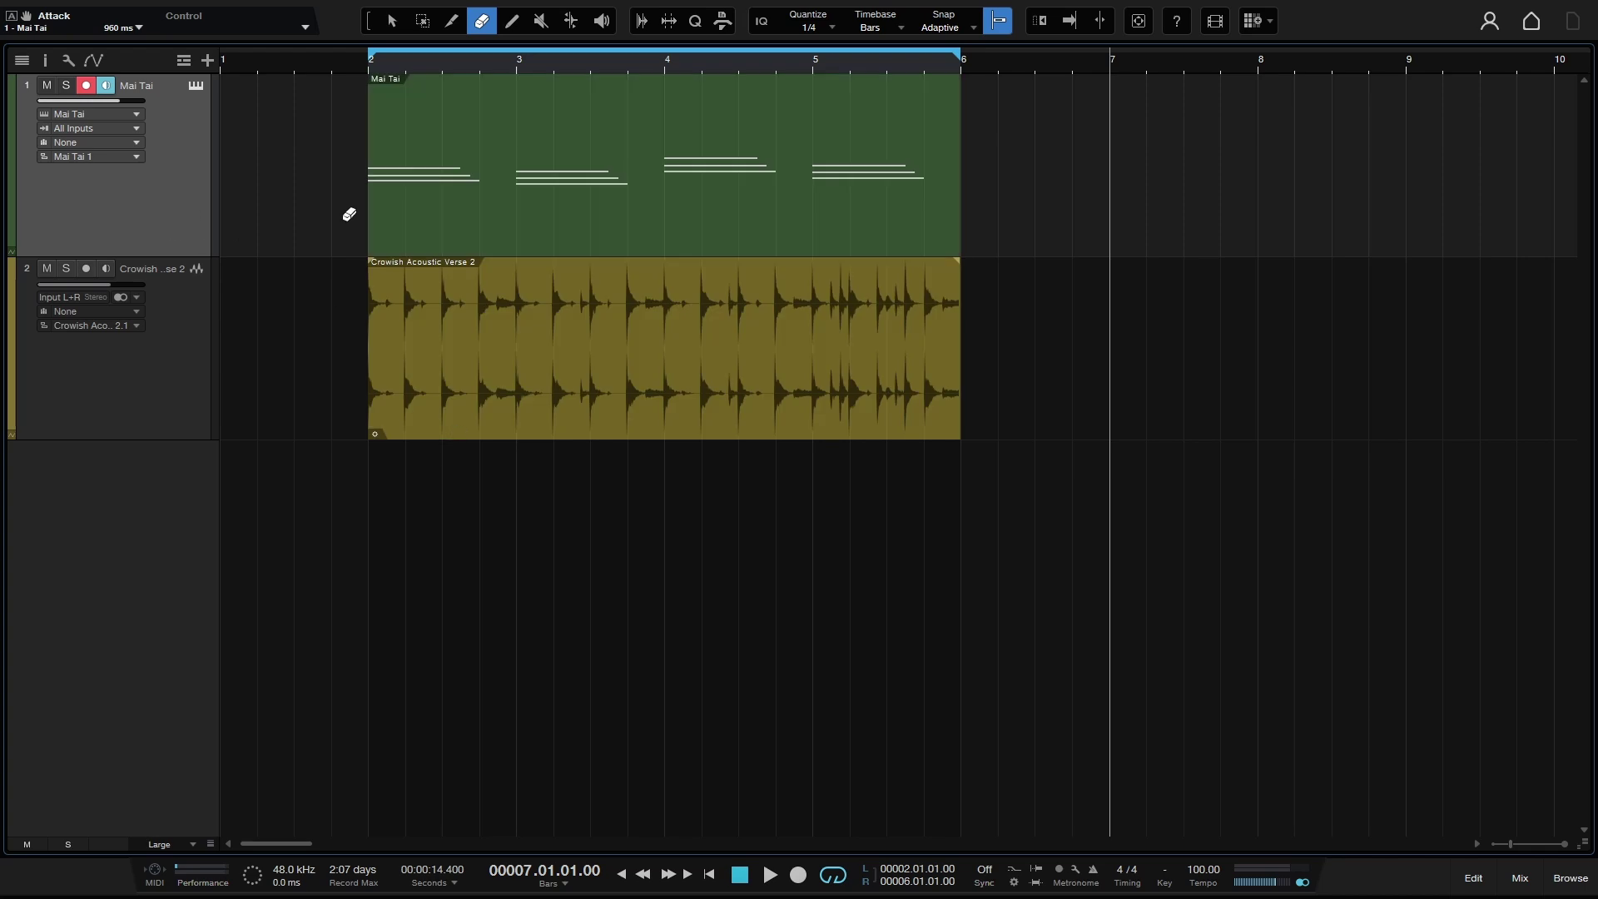
# Step: Open the Mai Tai part in the note editor and erase the E3 and C3 notes in bar 4 and the three bar 3 notes
pyautogui.press('1')
pyautogui.doubleClick(557, 228)
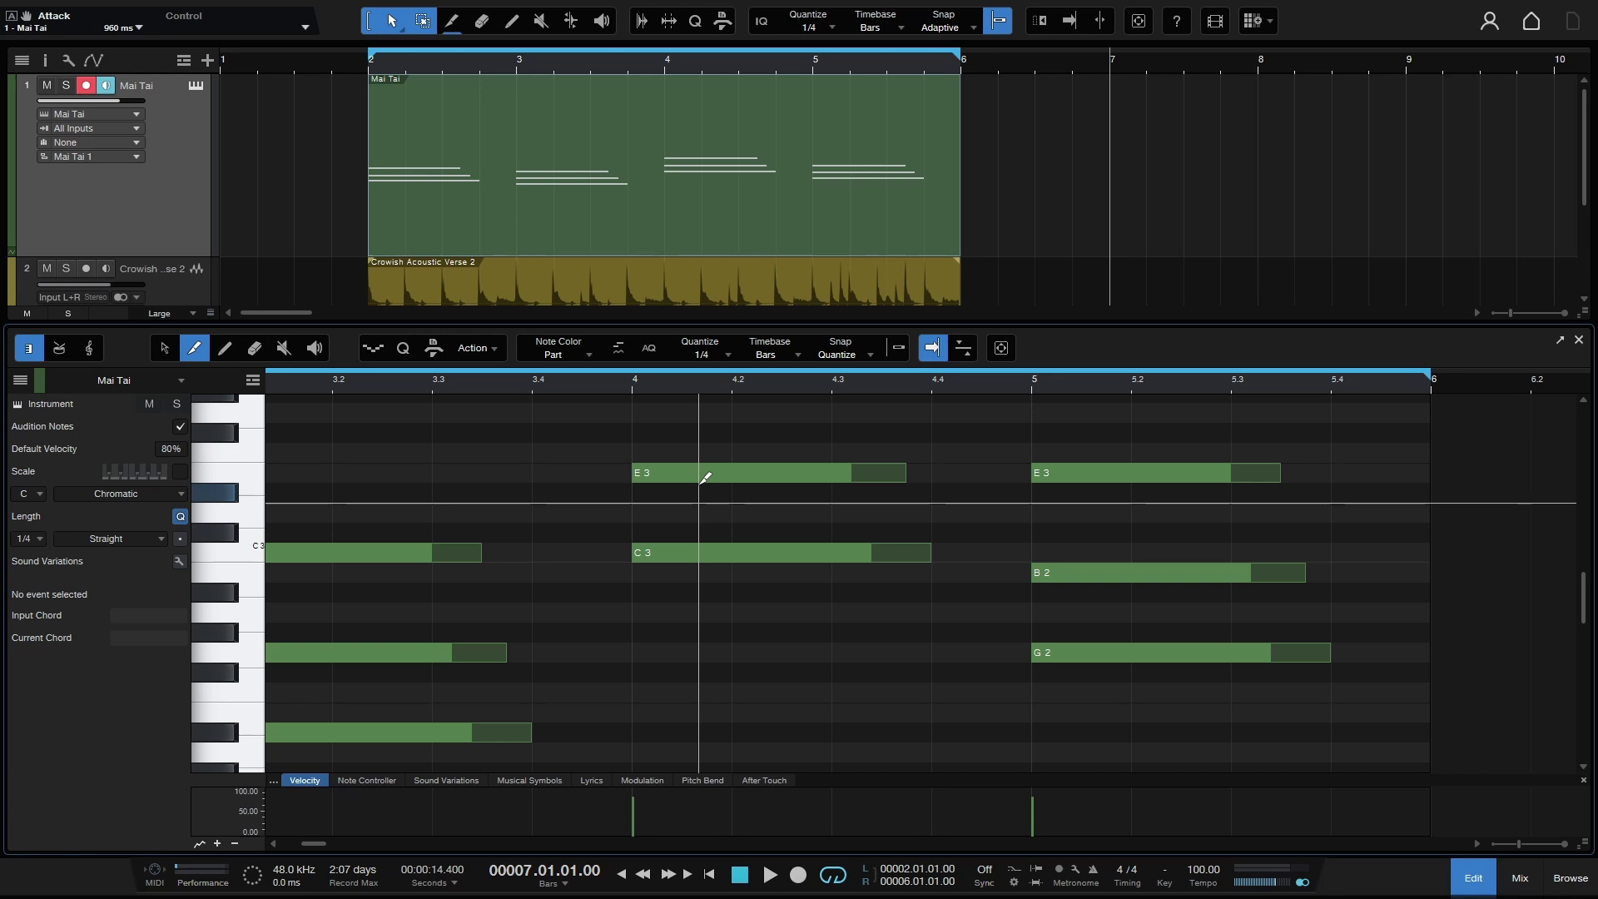
pyautogui.press('4')
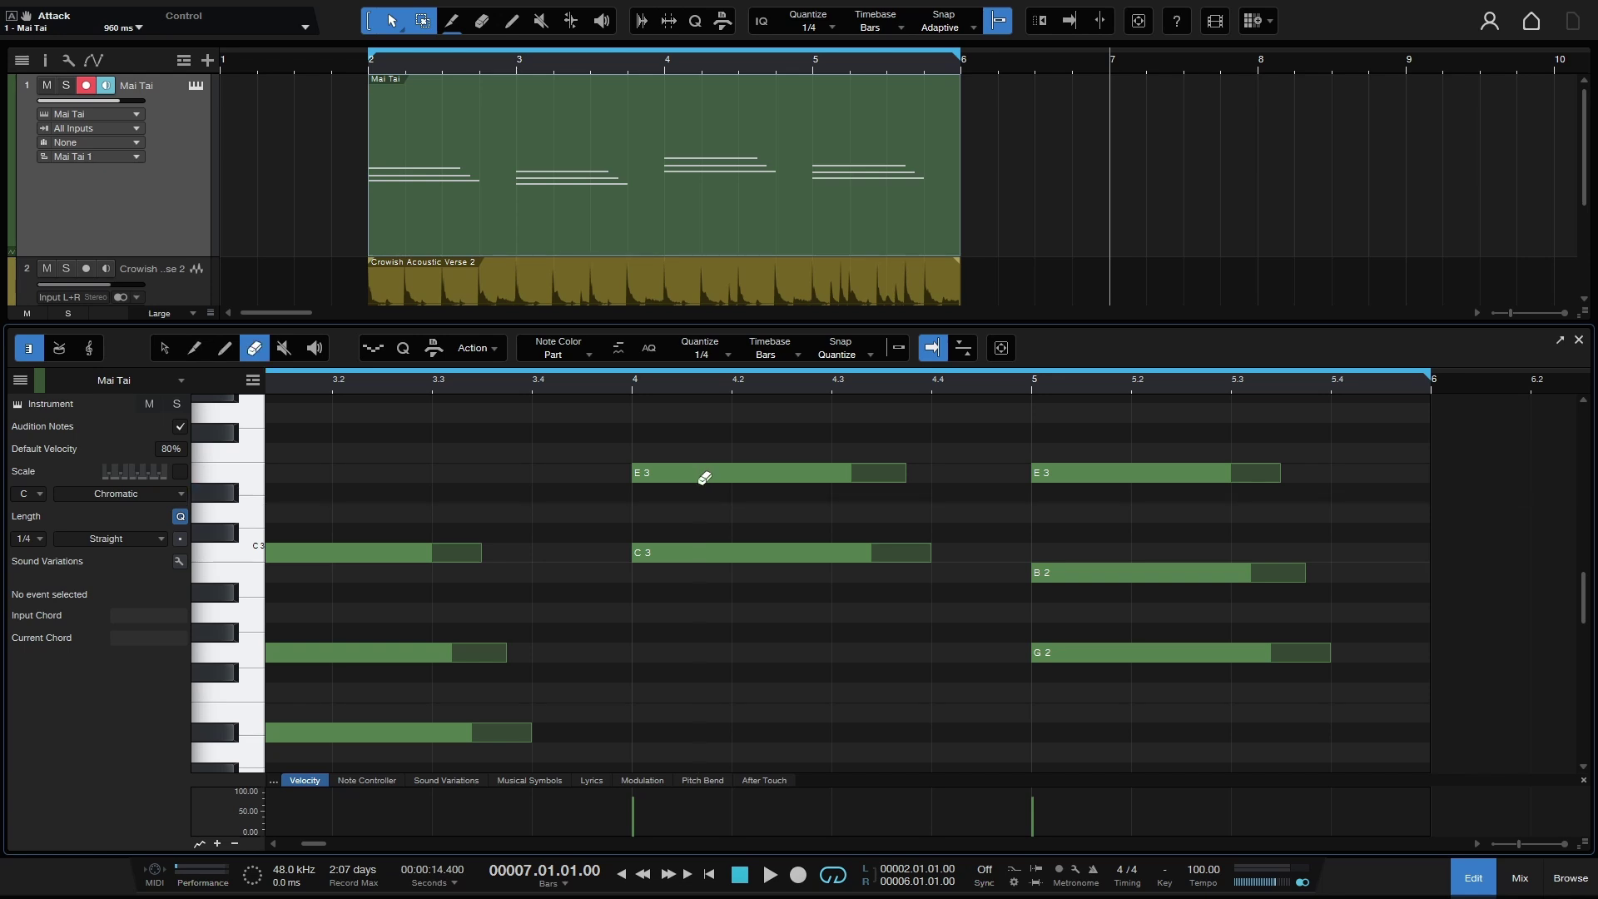
pyautogui.click(766, 472)
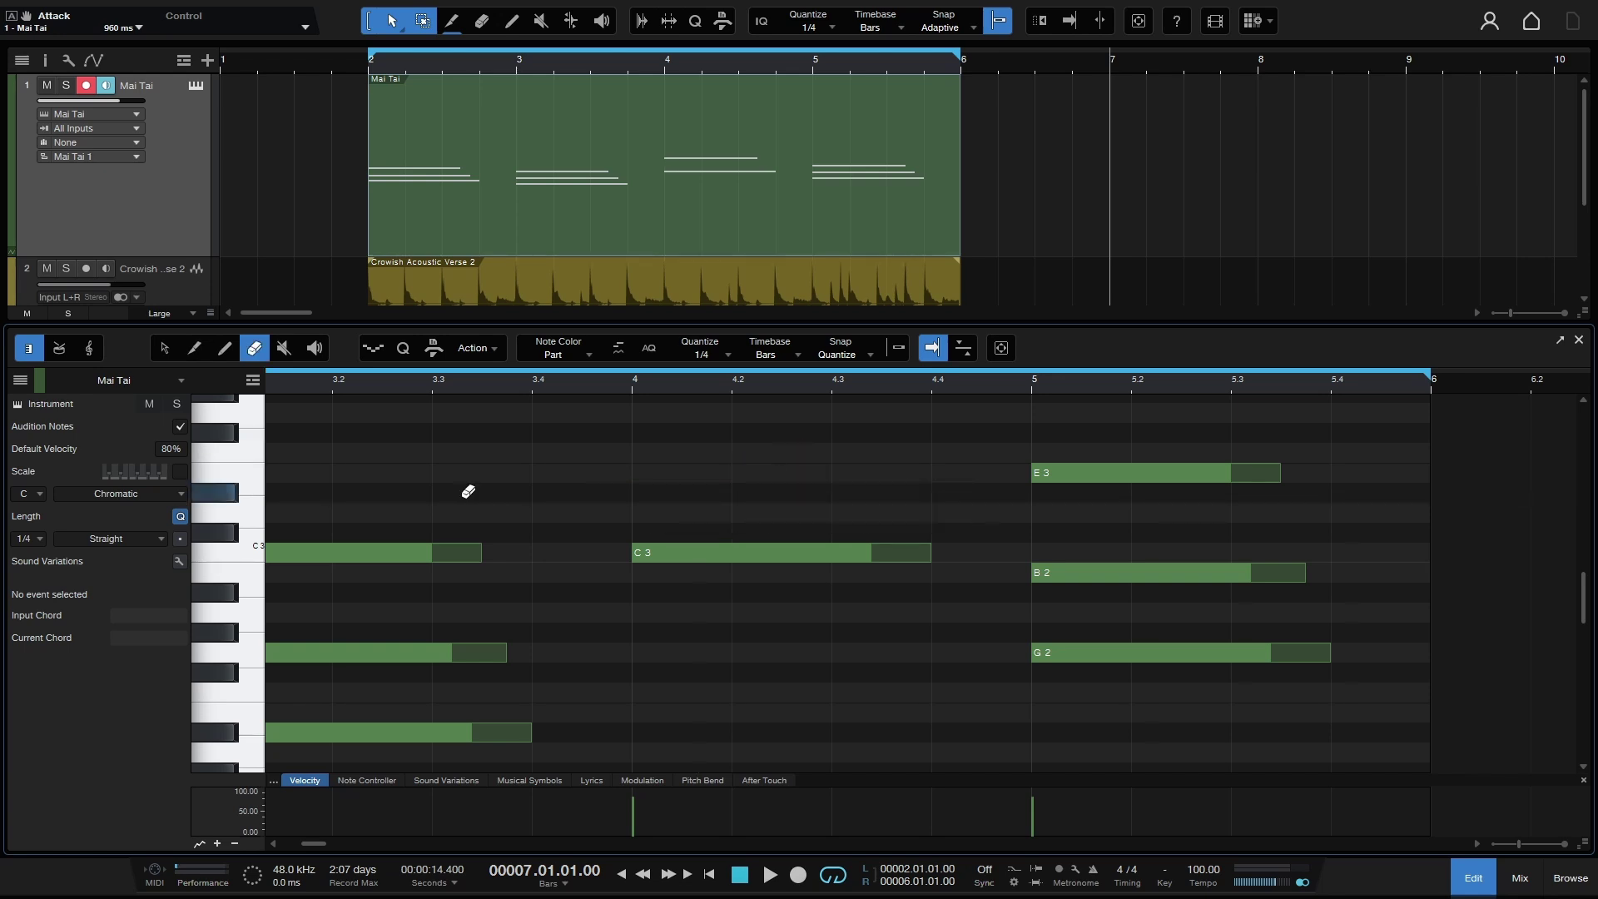
pyautogui.click(824, 551)
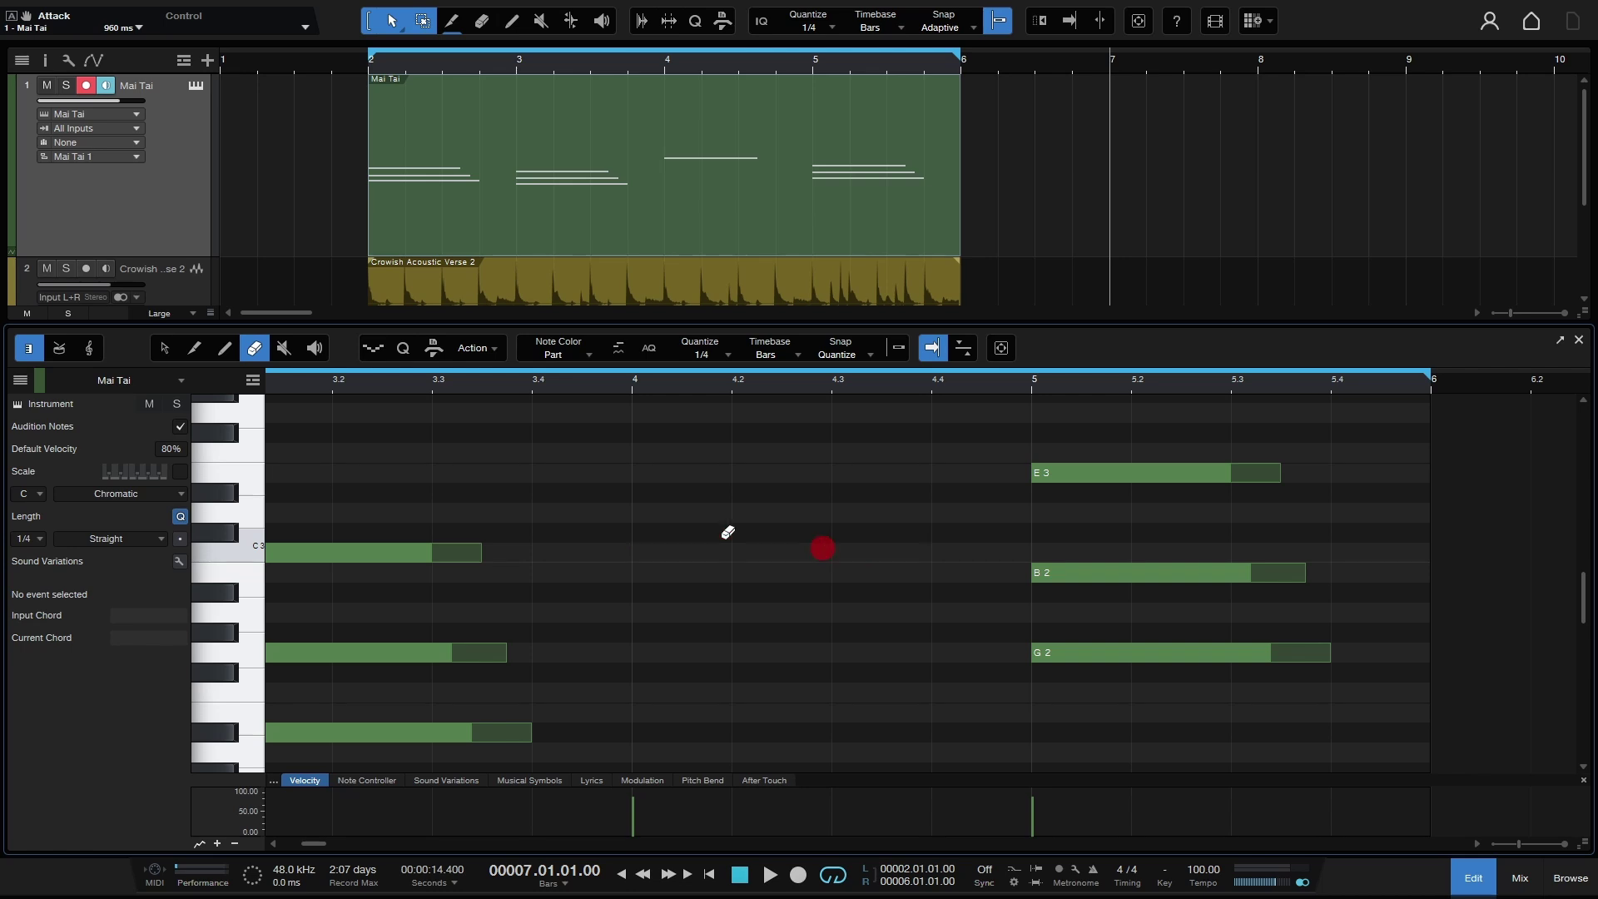
pyautogui.moveTo(346, 464)
pyautogui.mouseDown()
pyautogui.moveTo(546, 644)
pyautogui.moveTo(331, 547)
pyautogui.moveTo(351, 727)
pyautogui.moveTo(454, 778)
pyautogui.mouseUp()
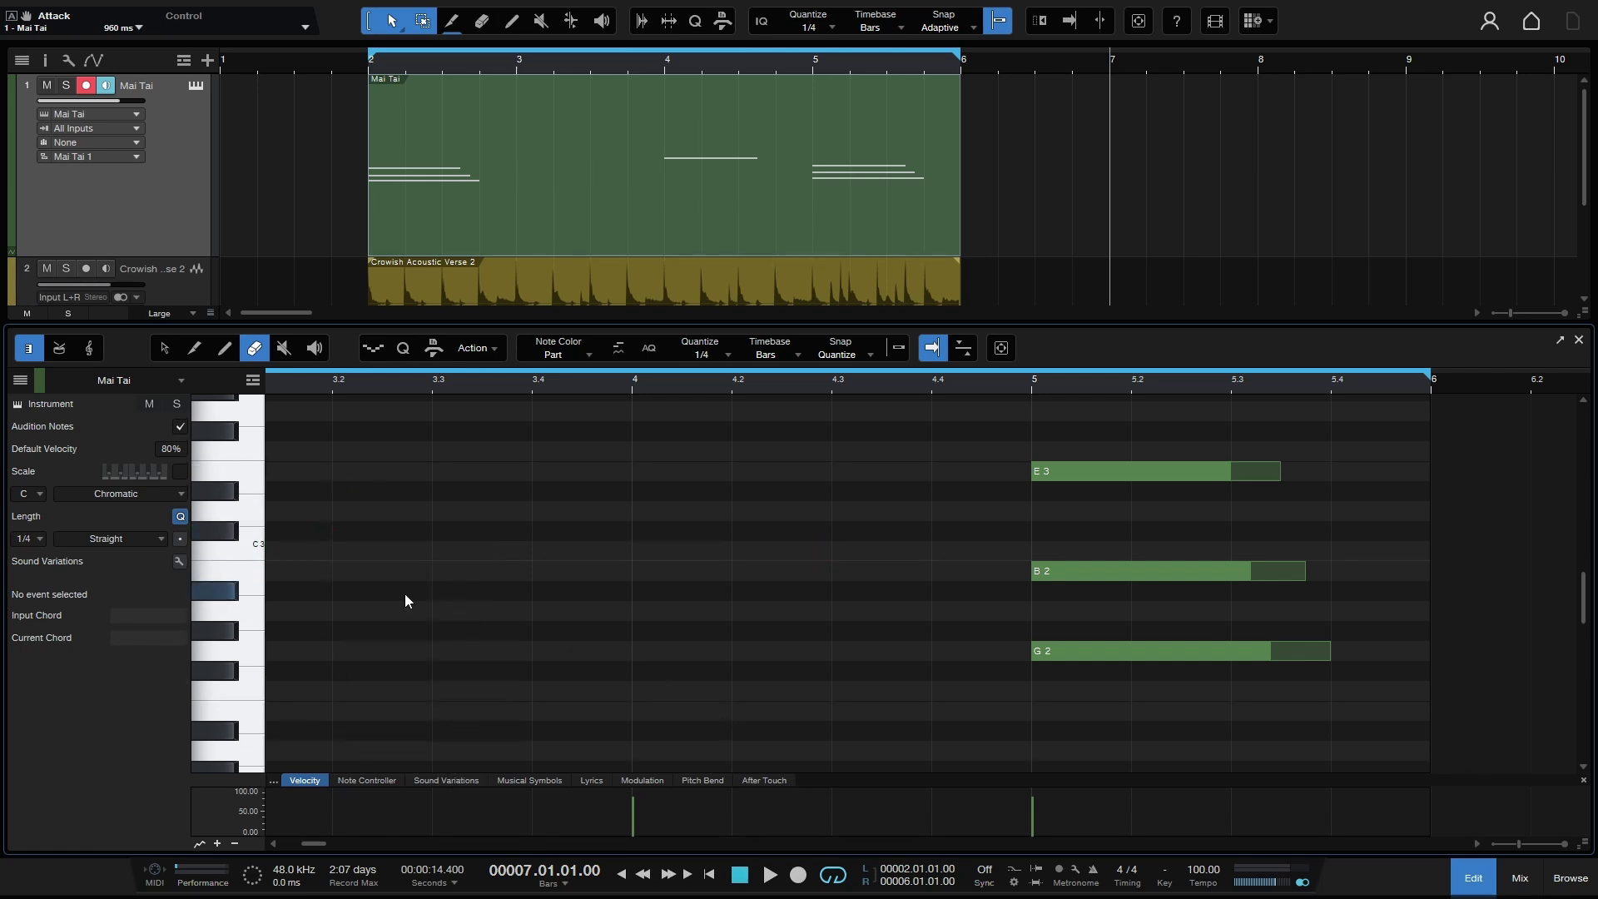
# Step: Undo all the note deletions in the Mai Tai part and close the note editor
pyautogui.hotkey('ctrl', 'z')
pyautogui.hotkey('ctrl', 'z')
pyautogui.hotkey('ctrl', 'z')
pyautogui.hotkey('ctrl', 'z')
pyautogui.hotkey('ctrl', 'z')
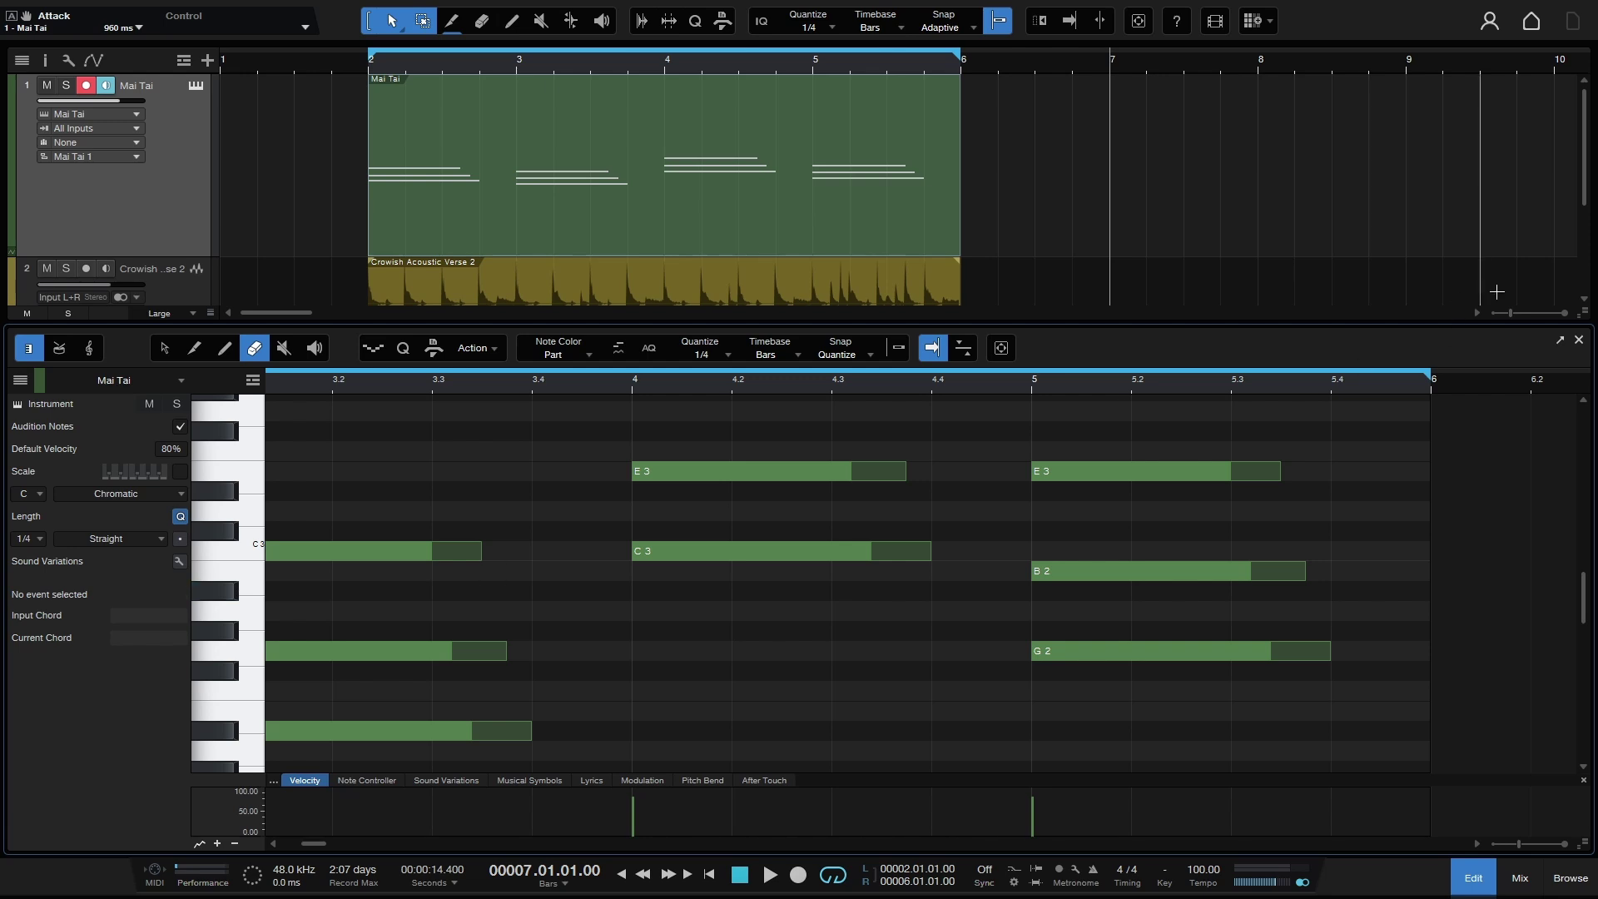
pyautogui.click(1579, 339)
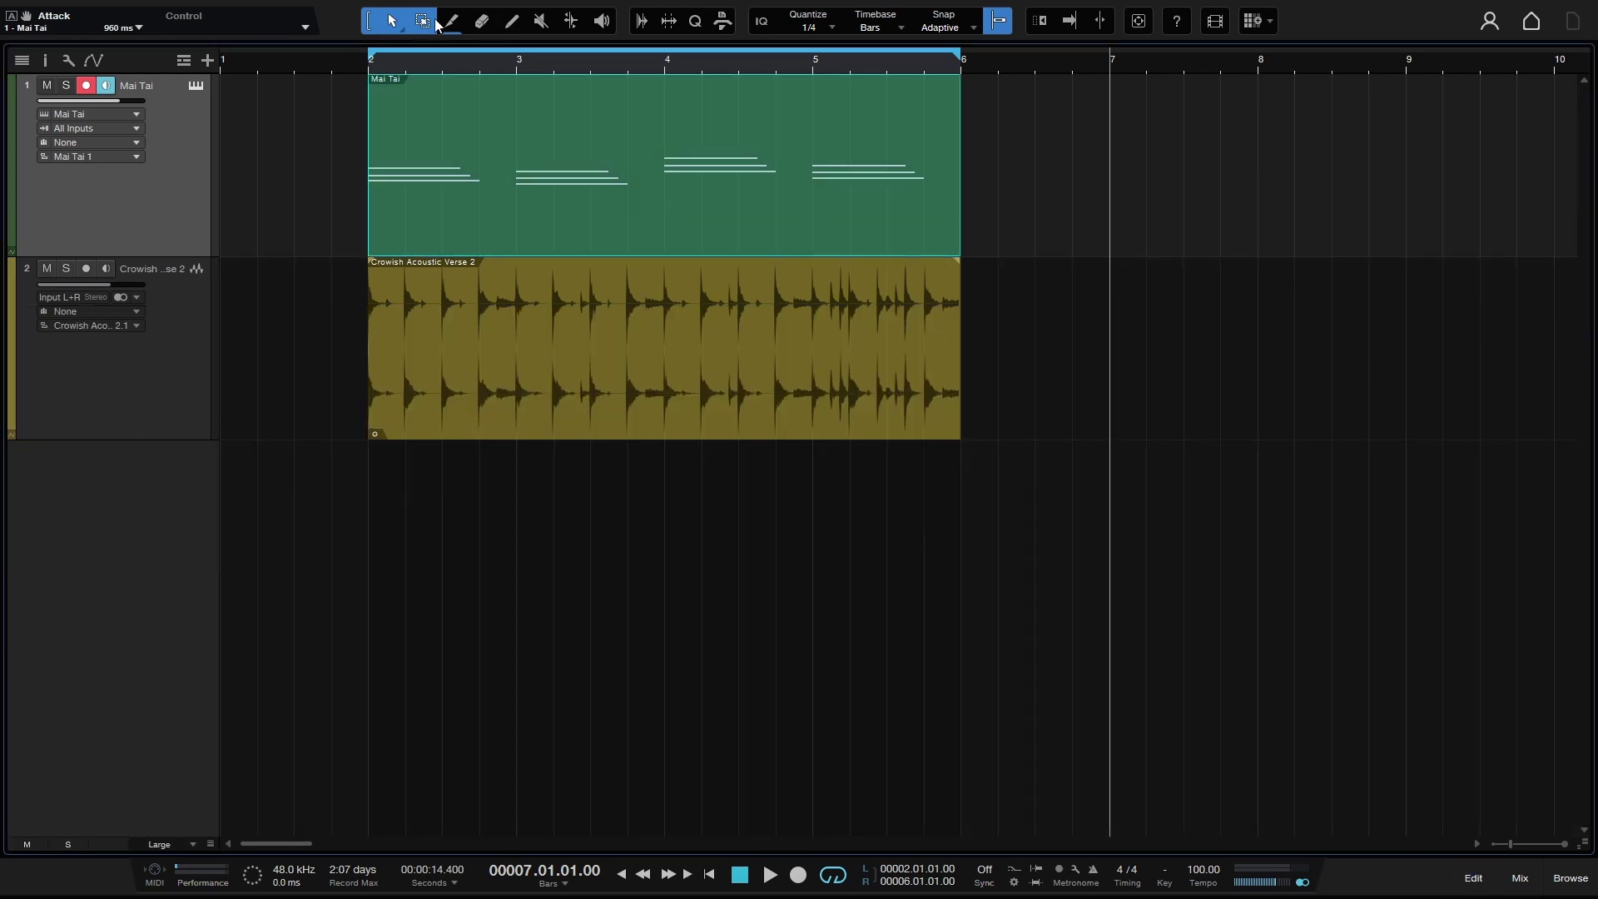
# Step: Draw an empty part on the Mai Tai track and an empty event on the audio track with the Paint tool, from bar 7 to bar 9
pyautogui.click(512, 21)
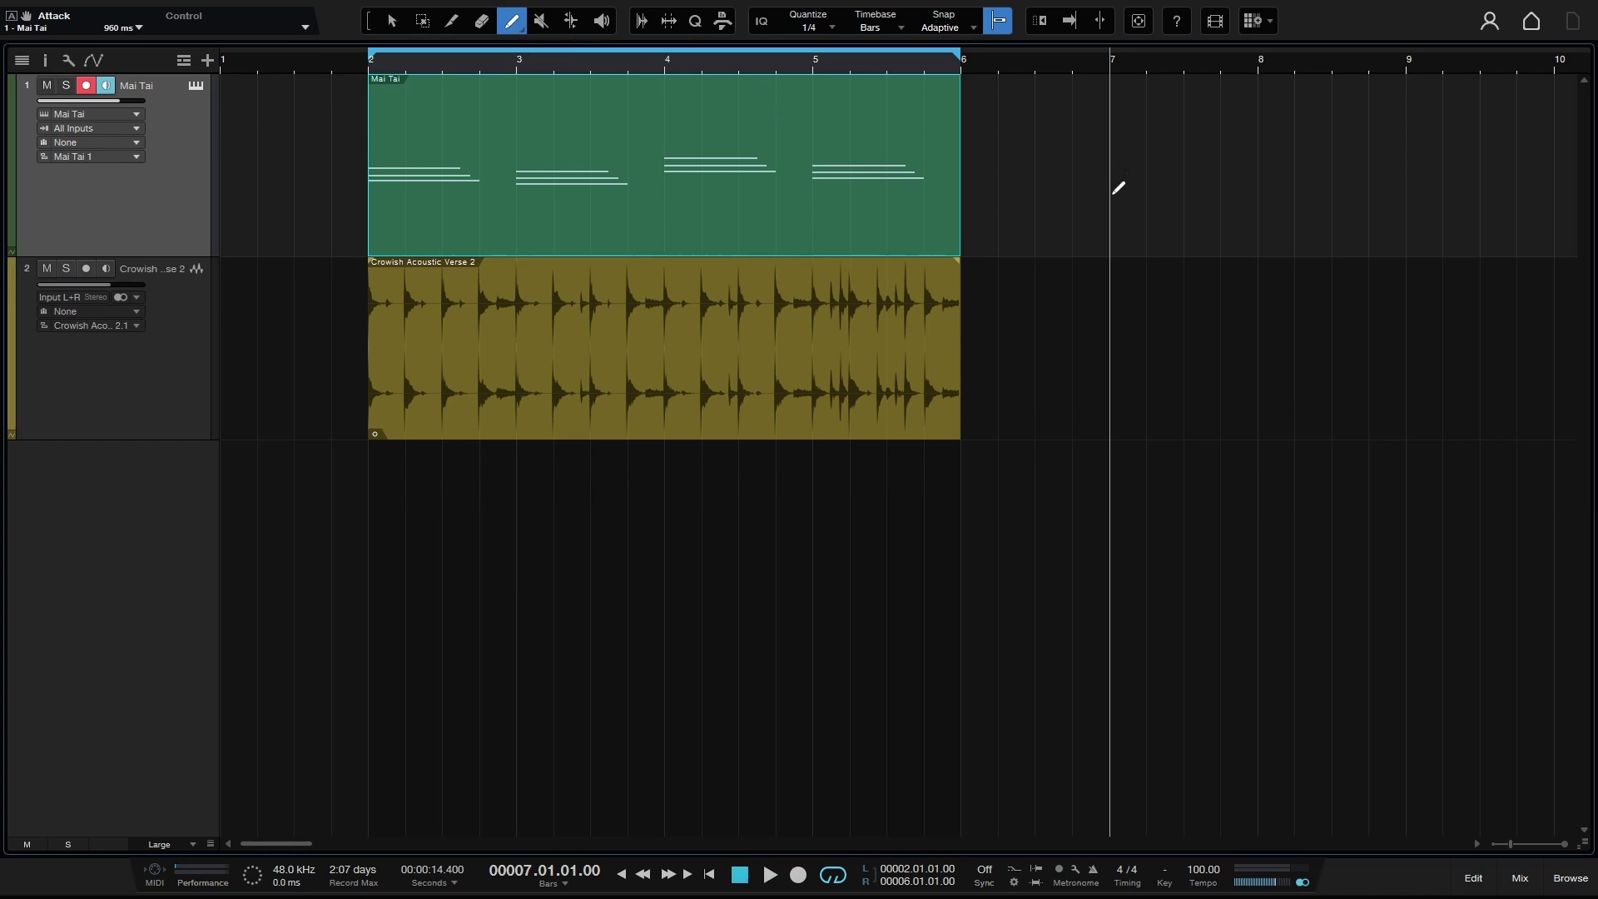
pyautogui.moveTo(1112, 193); pyautogui.dragTo(1414, 177)
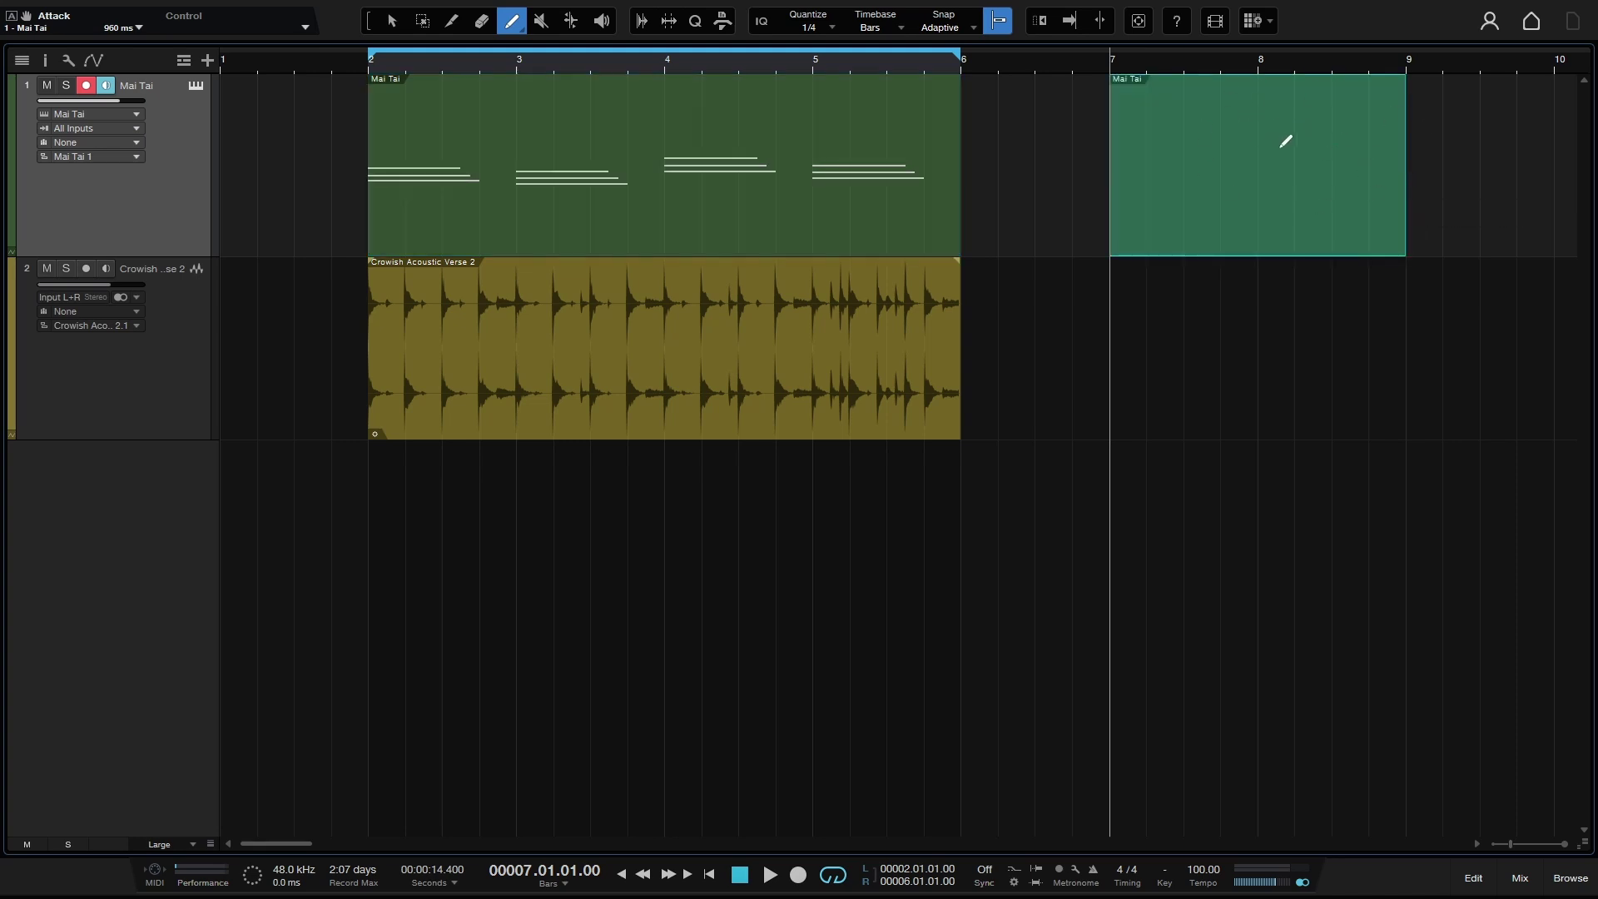
pyautogui.moveTo(1113, 393); pyautogui.dragTo(1405, 374)
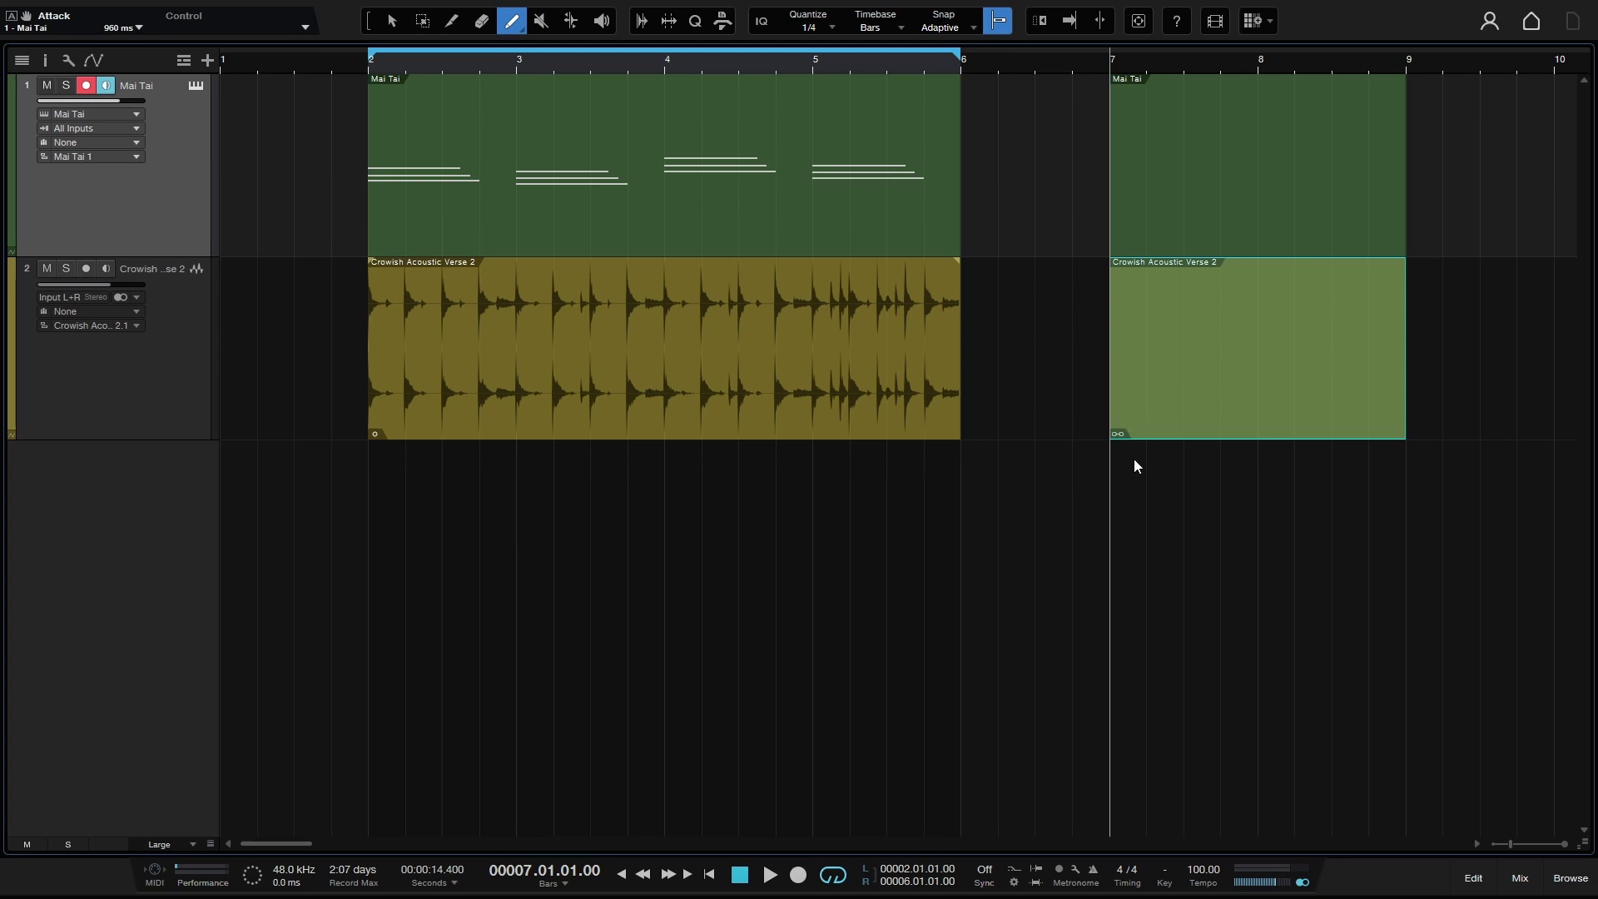
# Step: Move the empty audio event with the Arrow tool over the existing audio at bar 4, and back to bar 7
pyautogui.press('1')
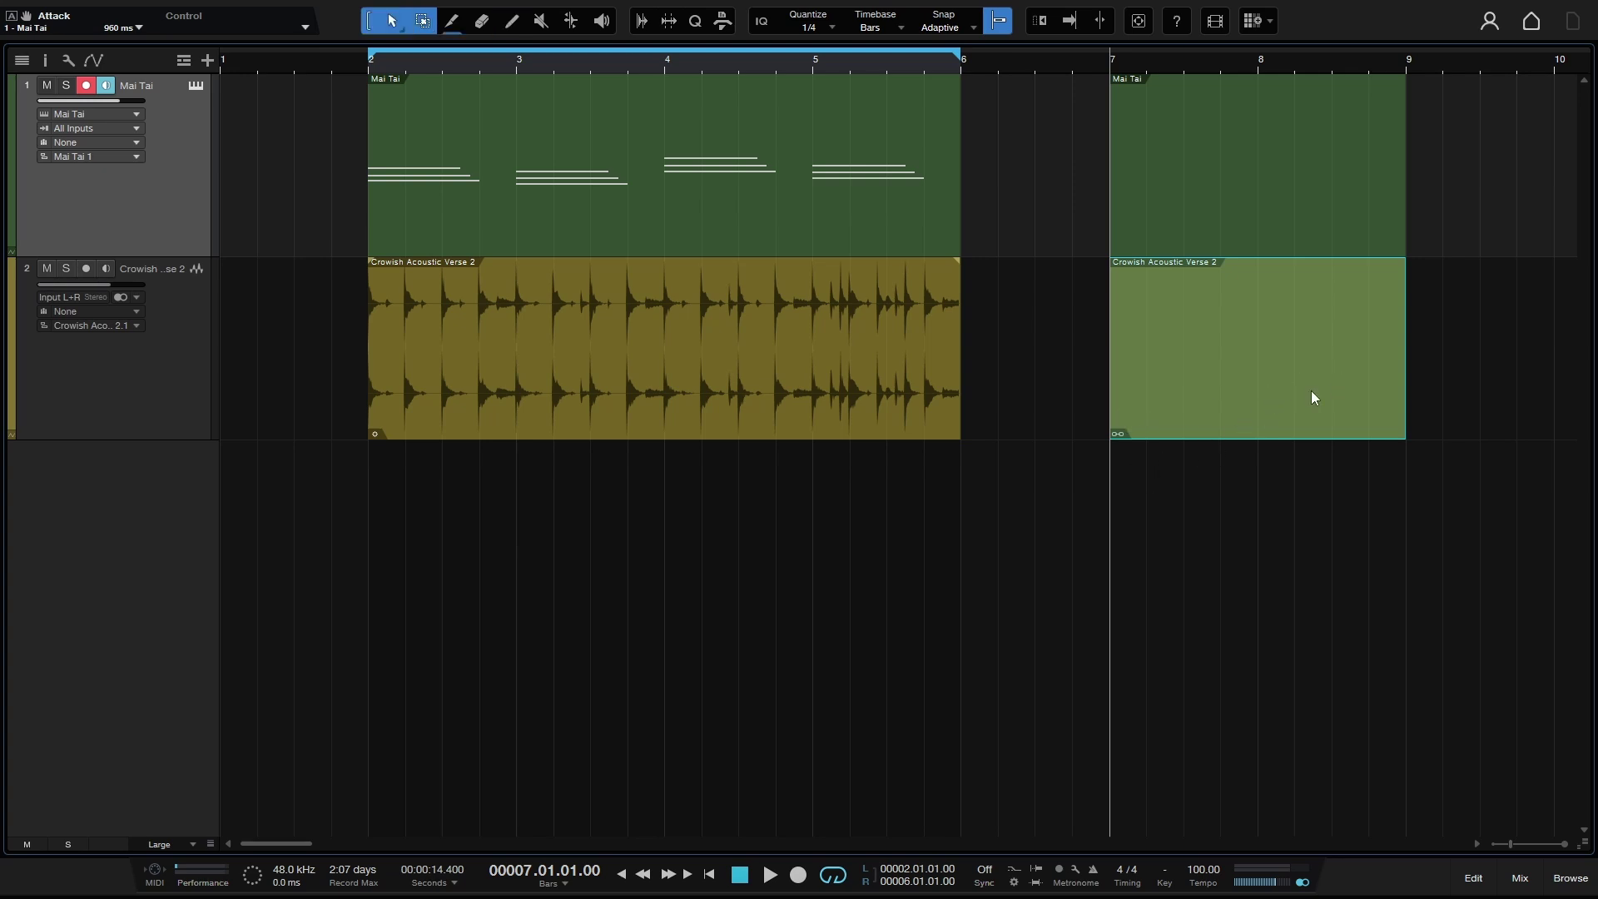
pyautogui.moveTo(1328, 400); pyautogui.dragTo(933, 424)
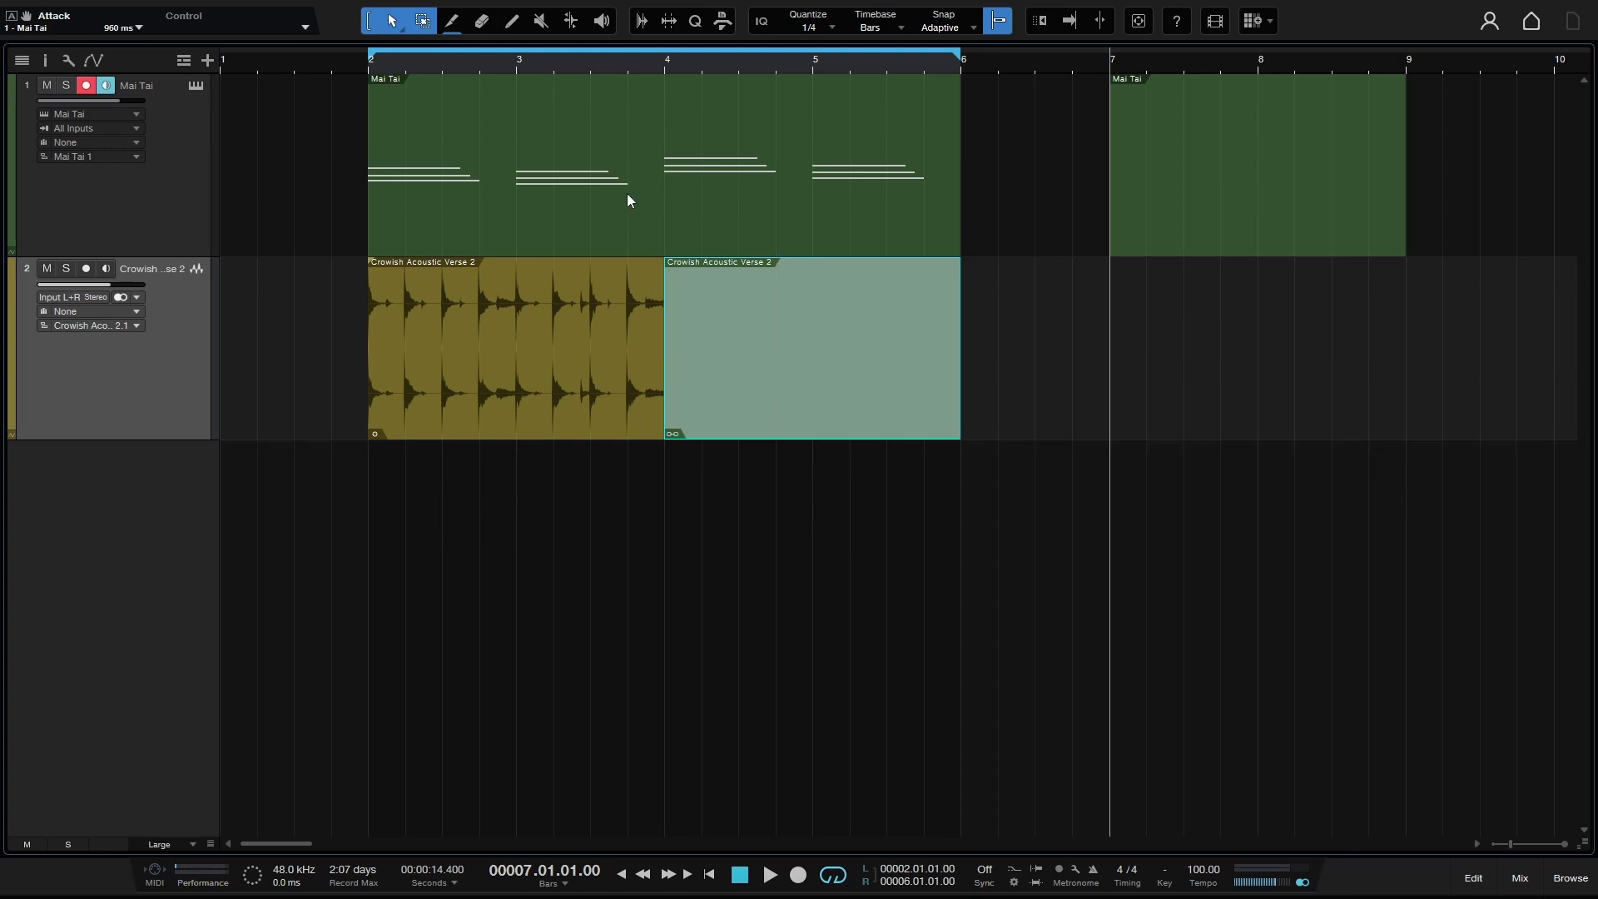
pyautogui.moveTo(785, 388); pyautogui.dragTo(1231, 391)
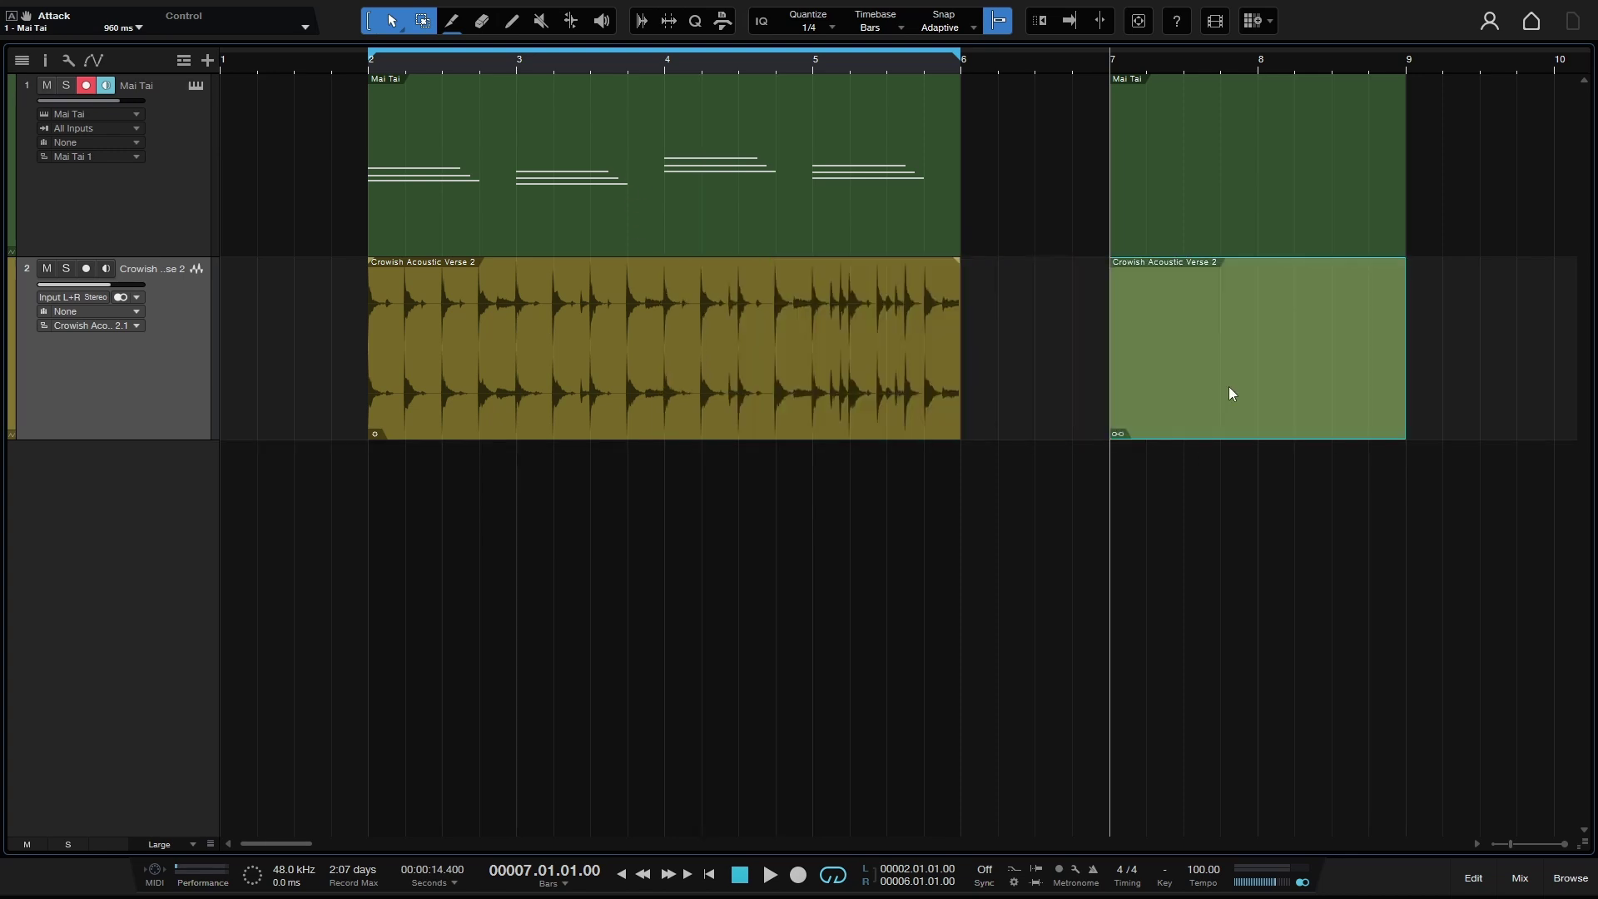
# Step: Open the empty Mai Tai part in the note editor, set the editor's tool to Arrow, and close the editor
pyautogui.doubleClick(1227, 214)
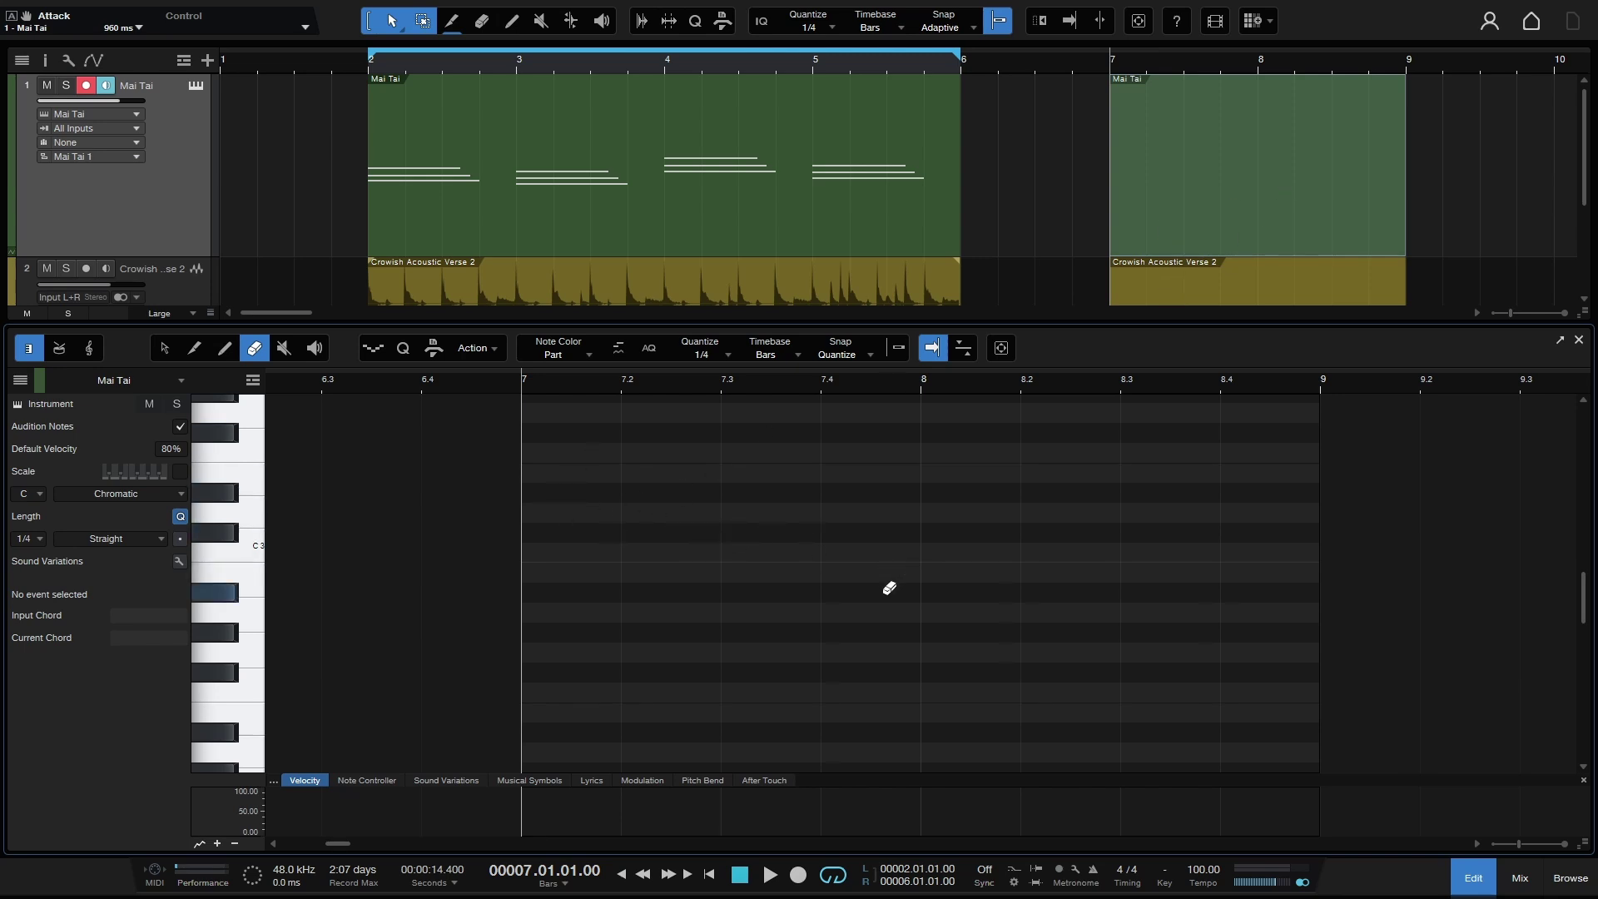
pyautogui.press('1')
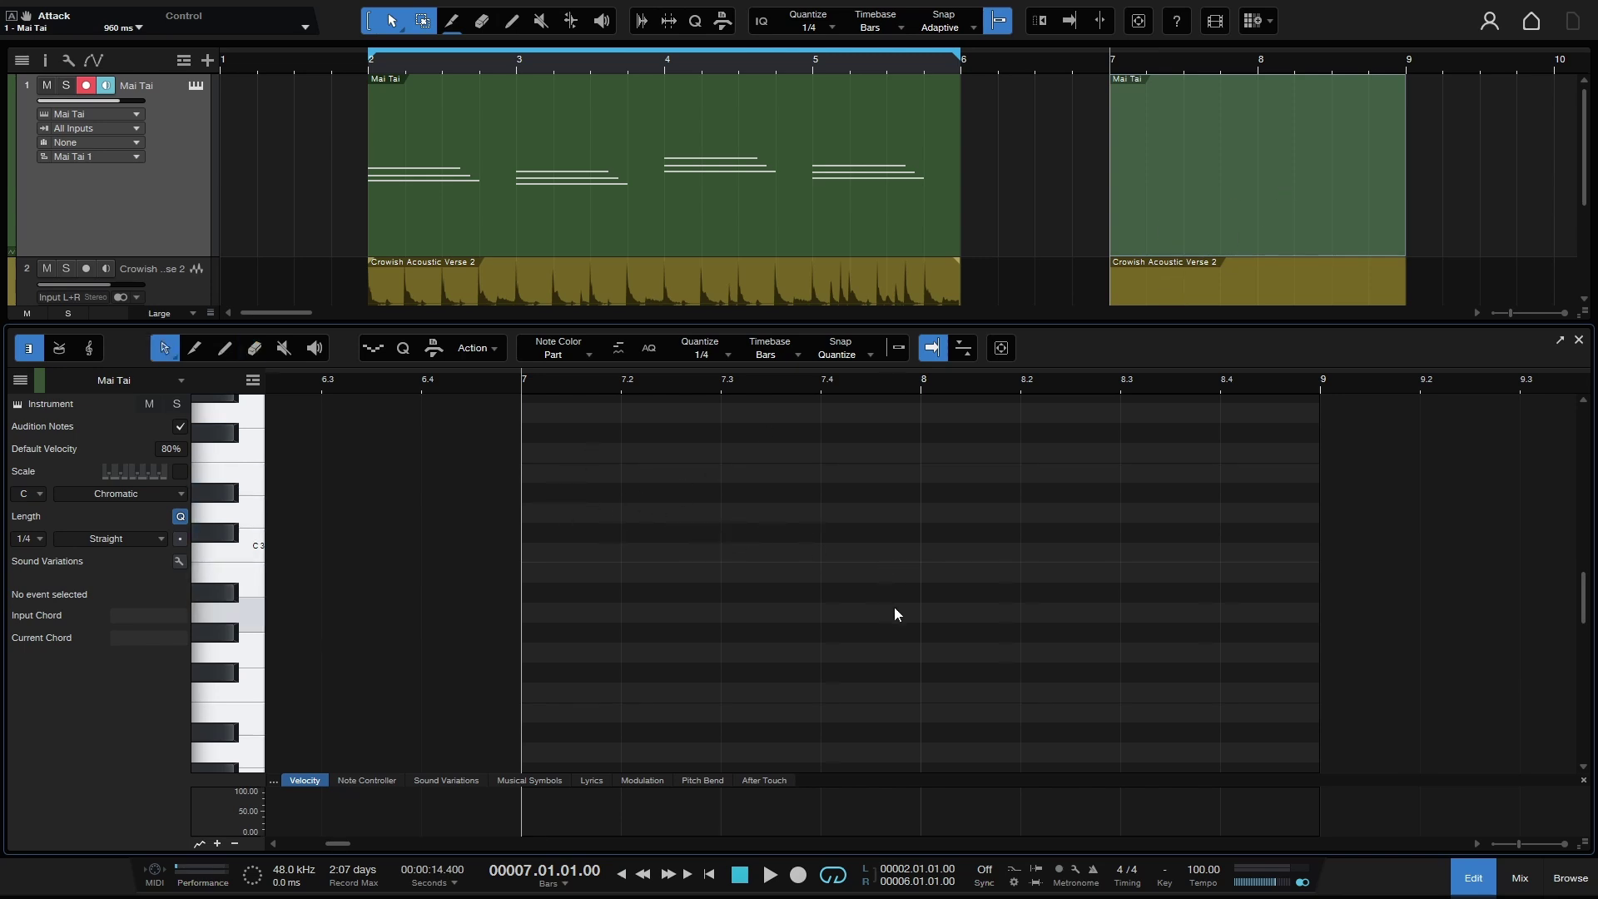
pyautogui.click(1471, 880)
# Step: Select the empty Mai Tai part and the empty audio event between bars 7 and 9 and delete both
pyautogui.click(1471, 208)
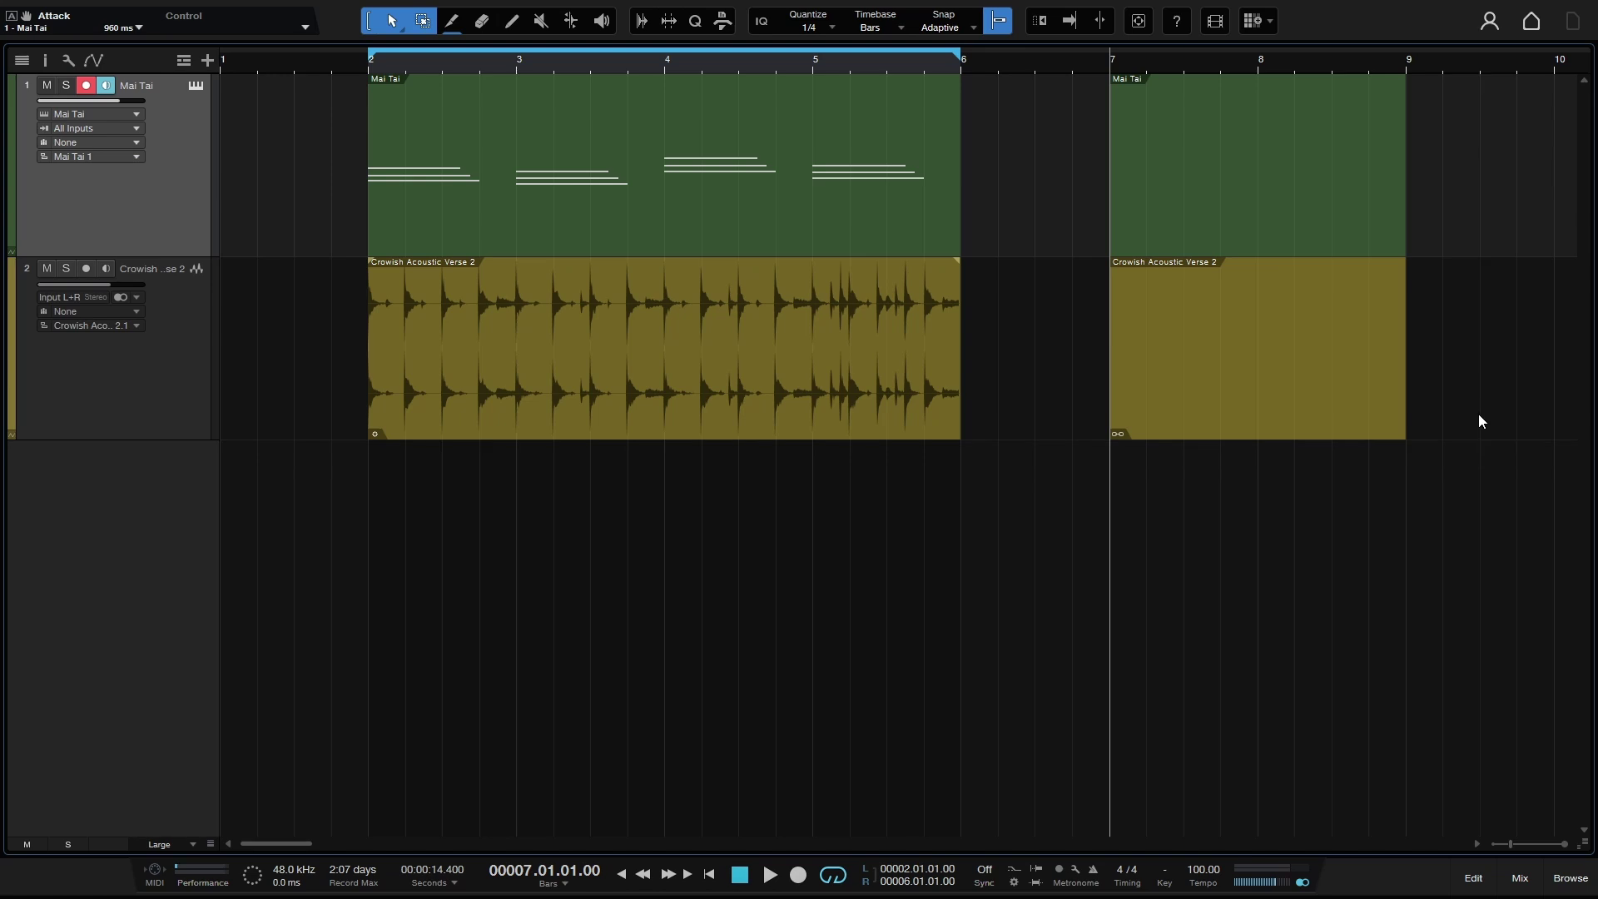
pyautogui.moveTo(1478, 415); pyautogui.dragTo(1103, 154)
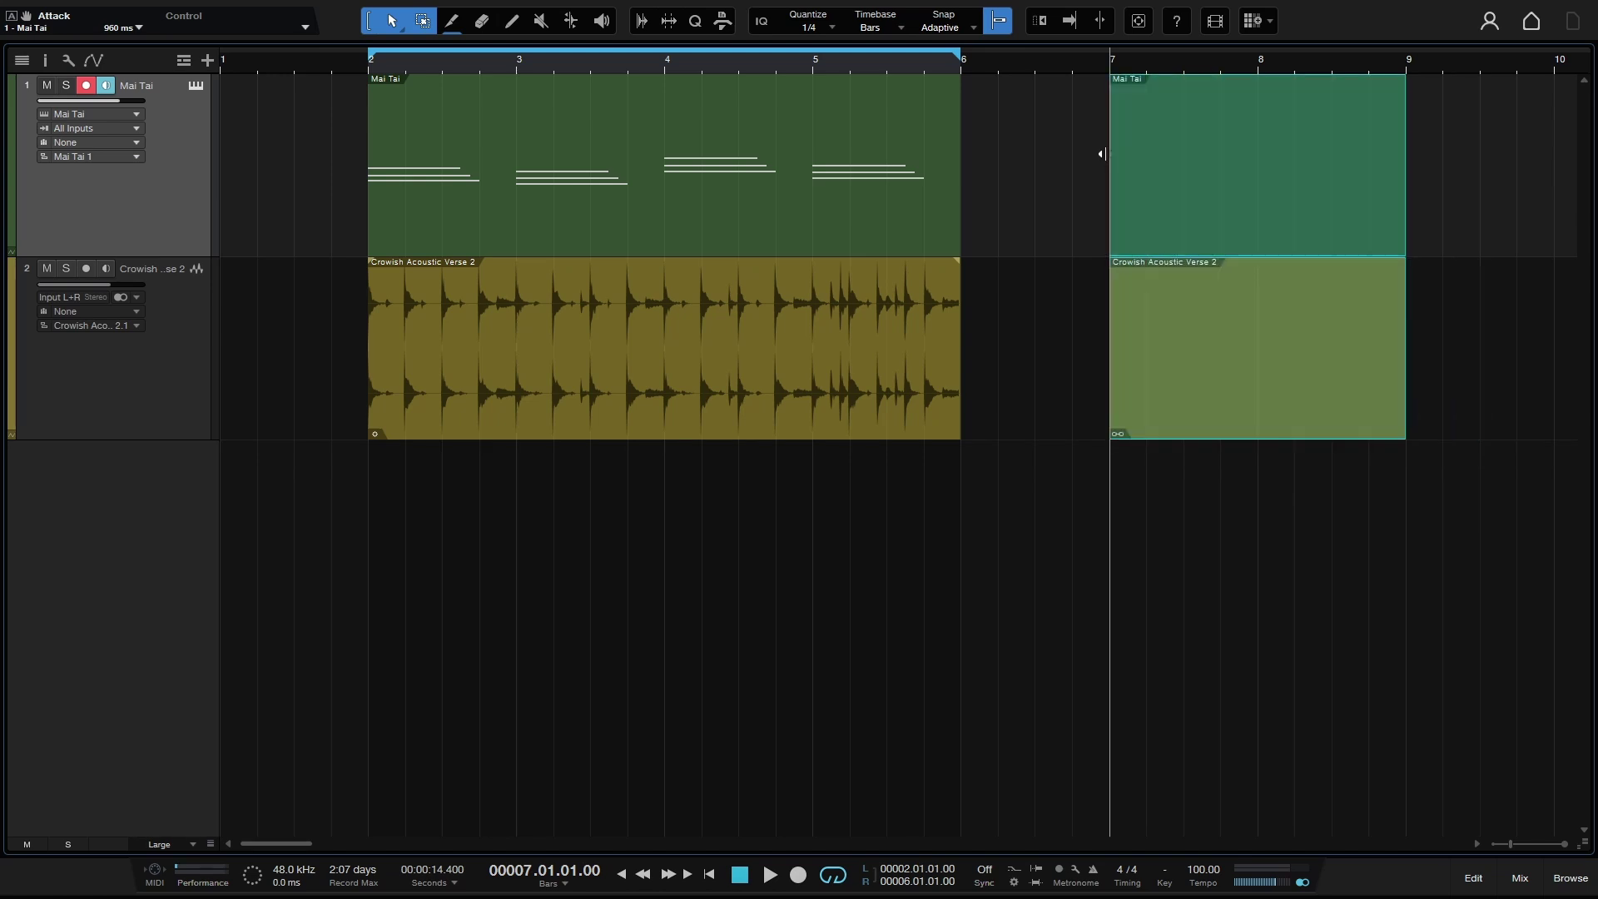
pyautogui.press('Delete')
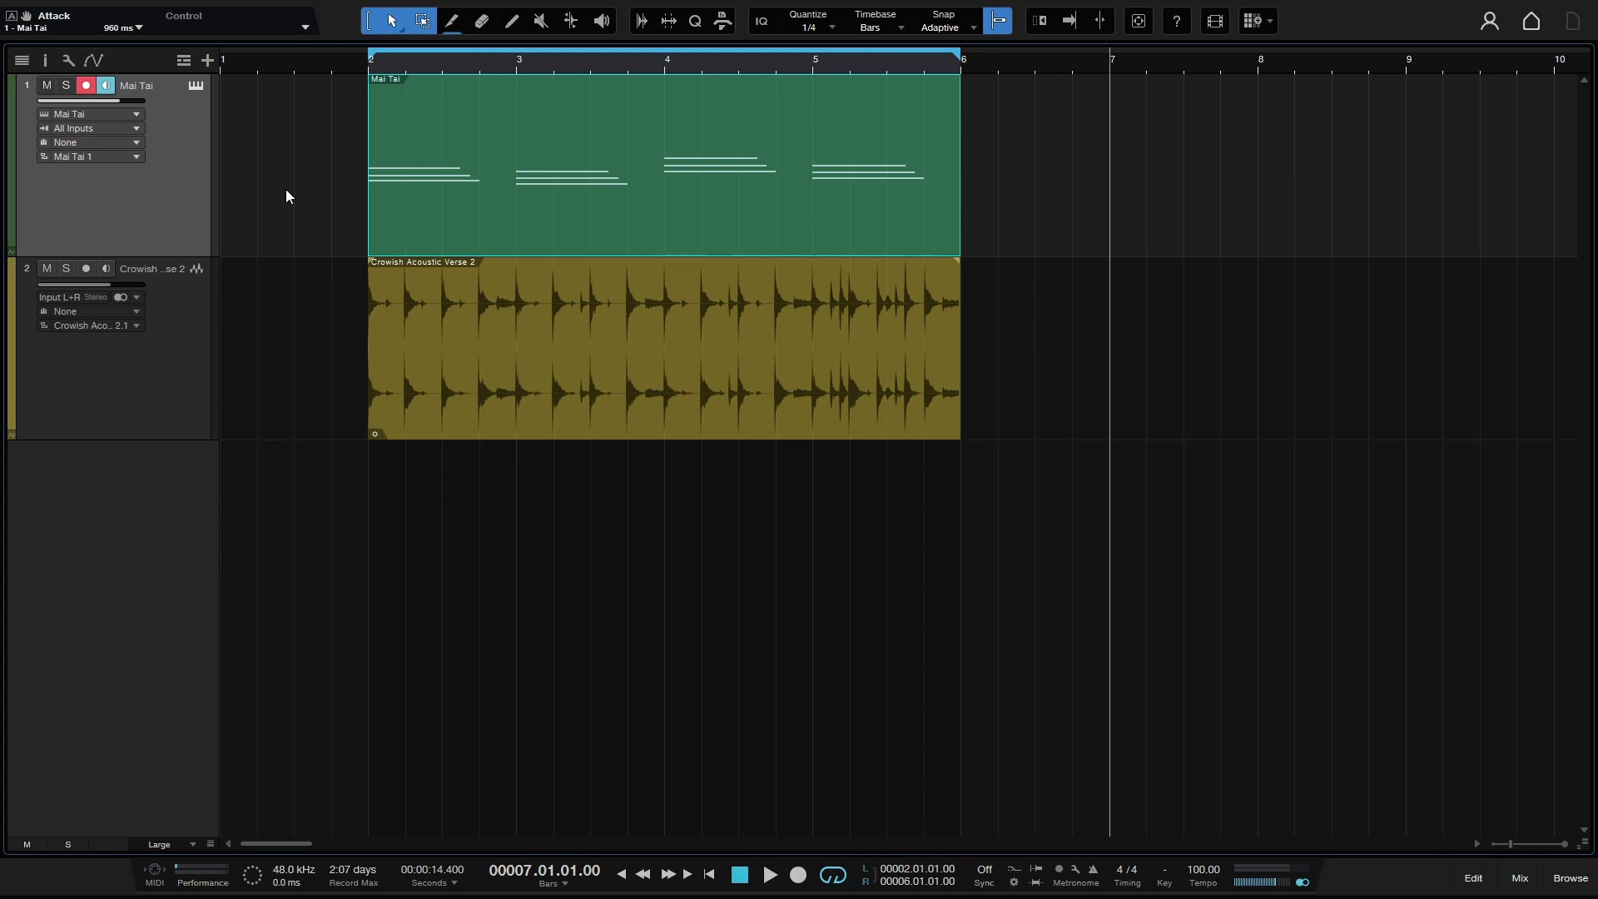
# Step: Switch to the Paint tool and show the Volume and Pan automation envelopes of the Crowish Acoustic Verse 2 track
pyautogui.press('5')
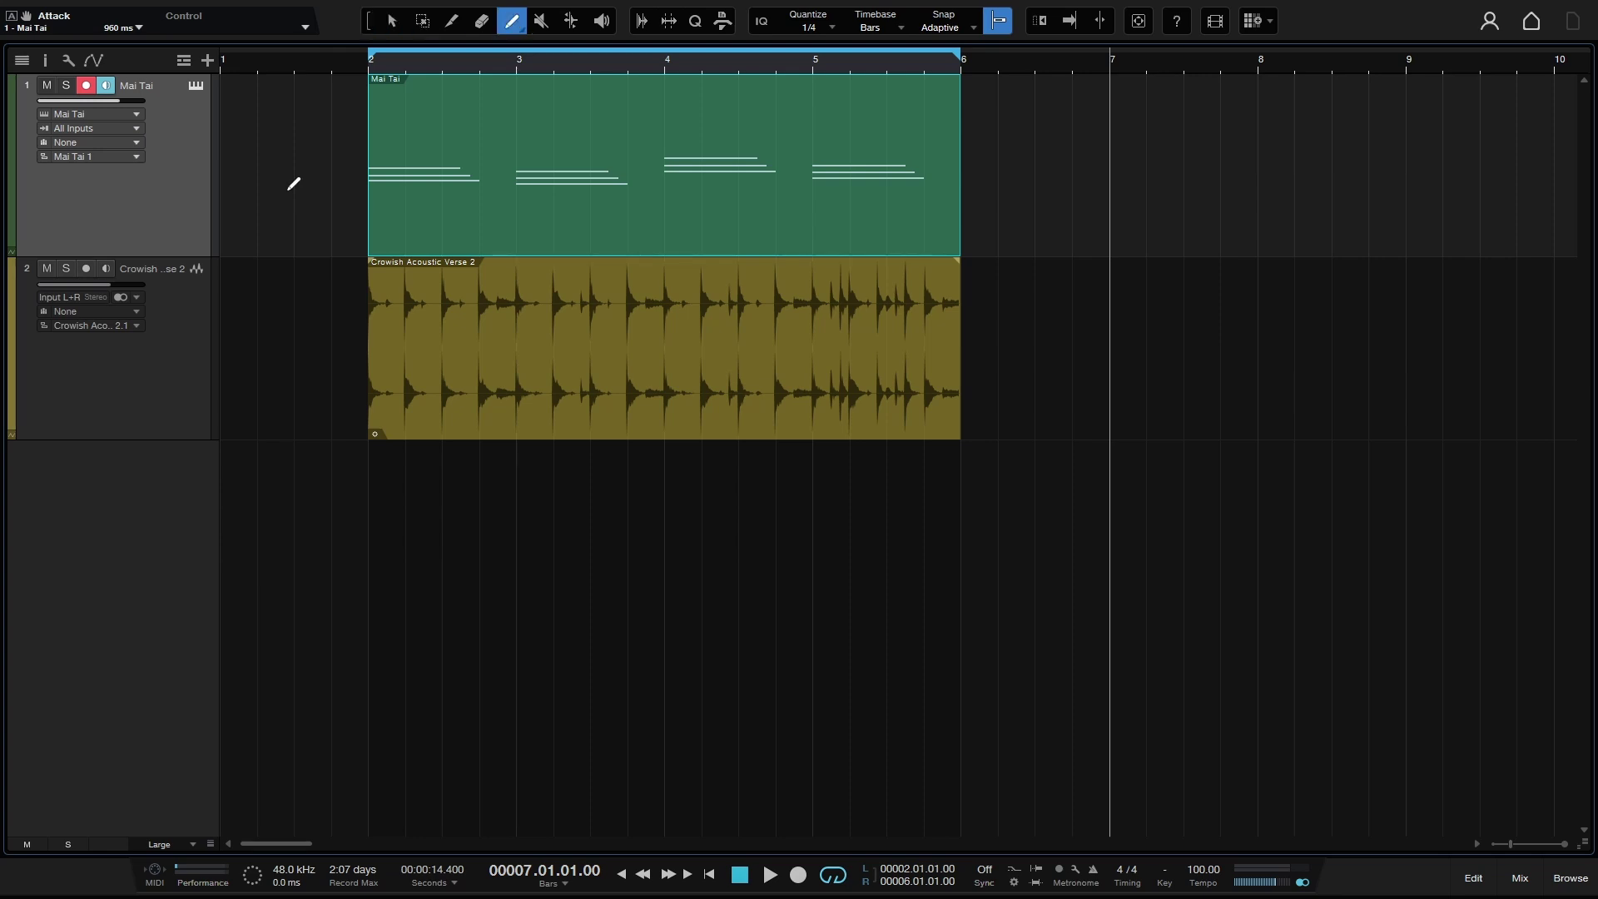
pyautogui.click(130, 377)
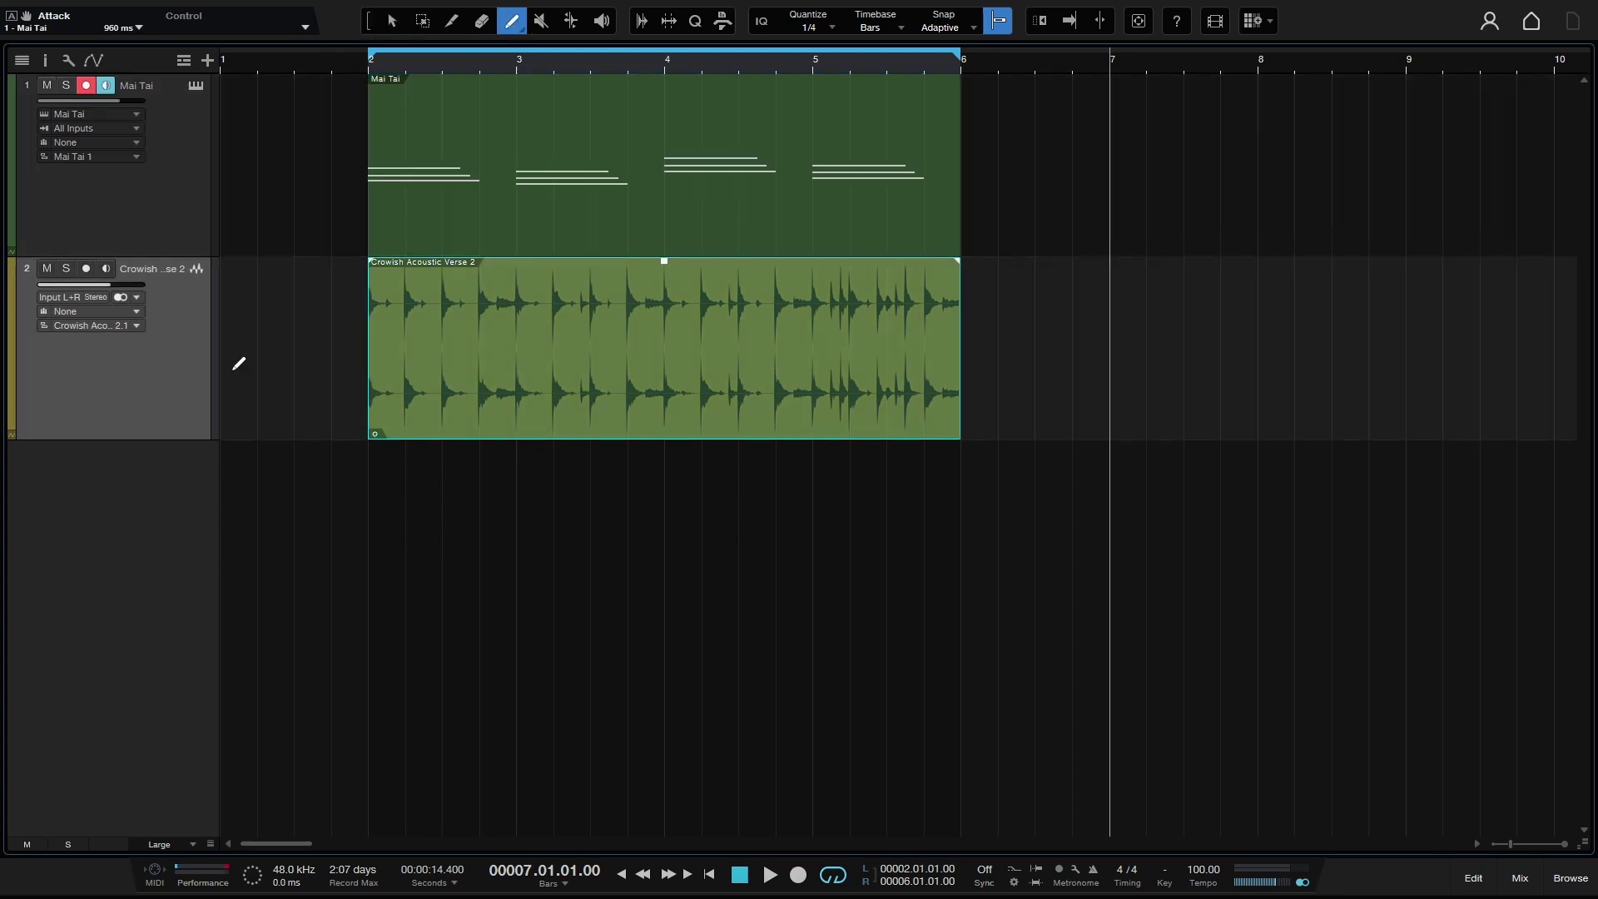
pyautogui.click(12, 439)
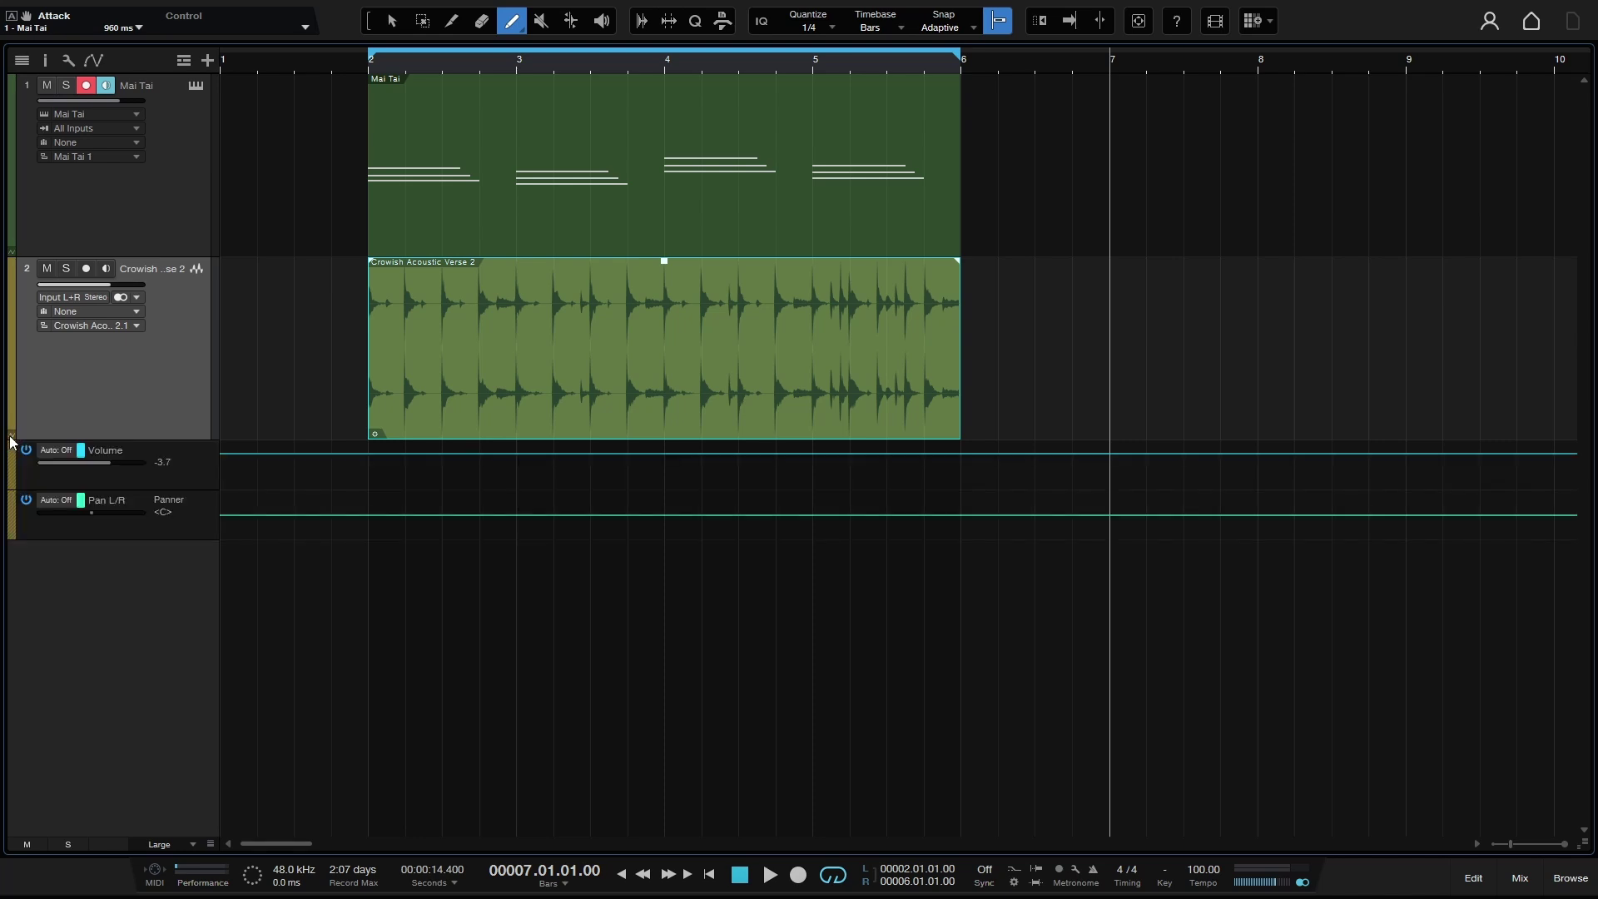
# Step: Enlarge the automation lanes and draw freehand Volume curves from bar 2 to bar 6, first with snapping on, then redrawn with it off
pyautogui.moveTo(114, 489); pyautogui.dragTo(118, 726)
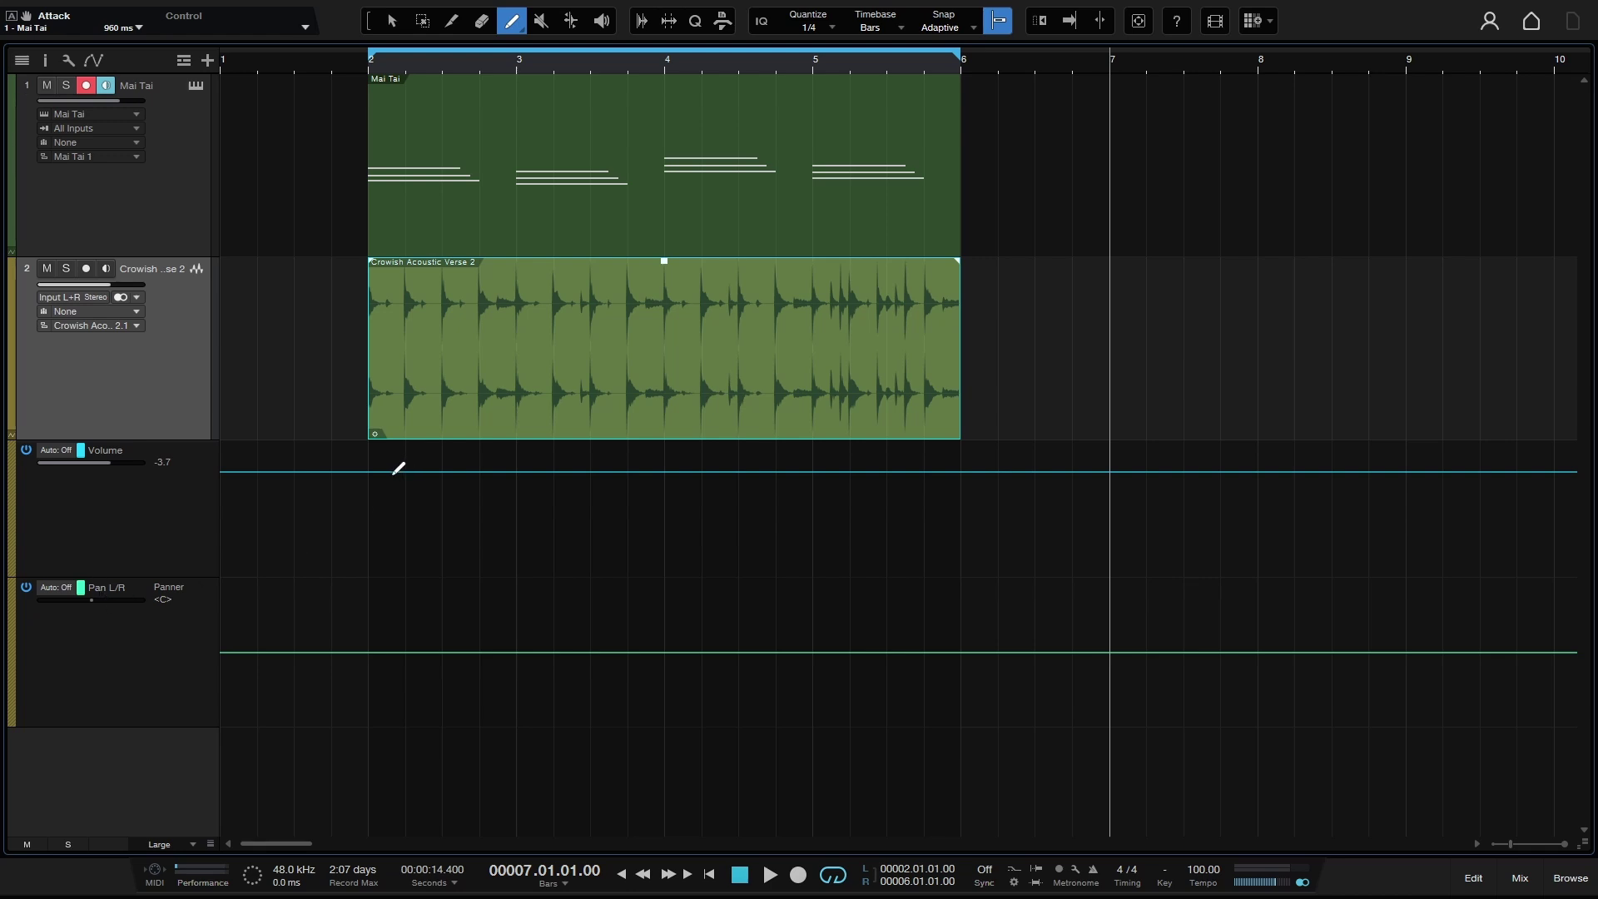
pyautogui.moveTo(387, 471)
pyautogui.mouseDown()
pyautogui.moveTo(471, 464)
pyautogui.moveTo(510, 492)
pyautogui.moveTo(535, 545)
pyautogui.moveTo(676, 510)
pyautogui.moveTo(731, 453)
pyautogui.moveTo(817, 474)
pyautogui.moveTo(863, 546)
pyautogui.moveTo(926, 525)
pyautogui.moveTo(963, 473)
pyautogui.mouseUp()
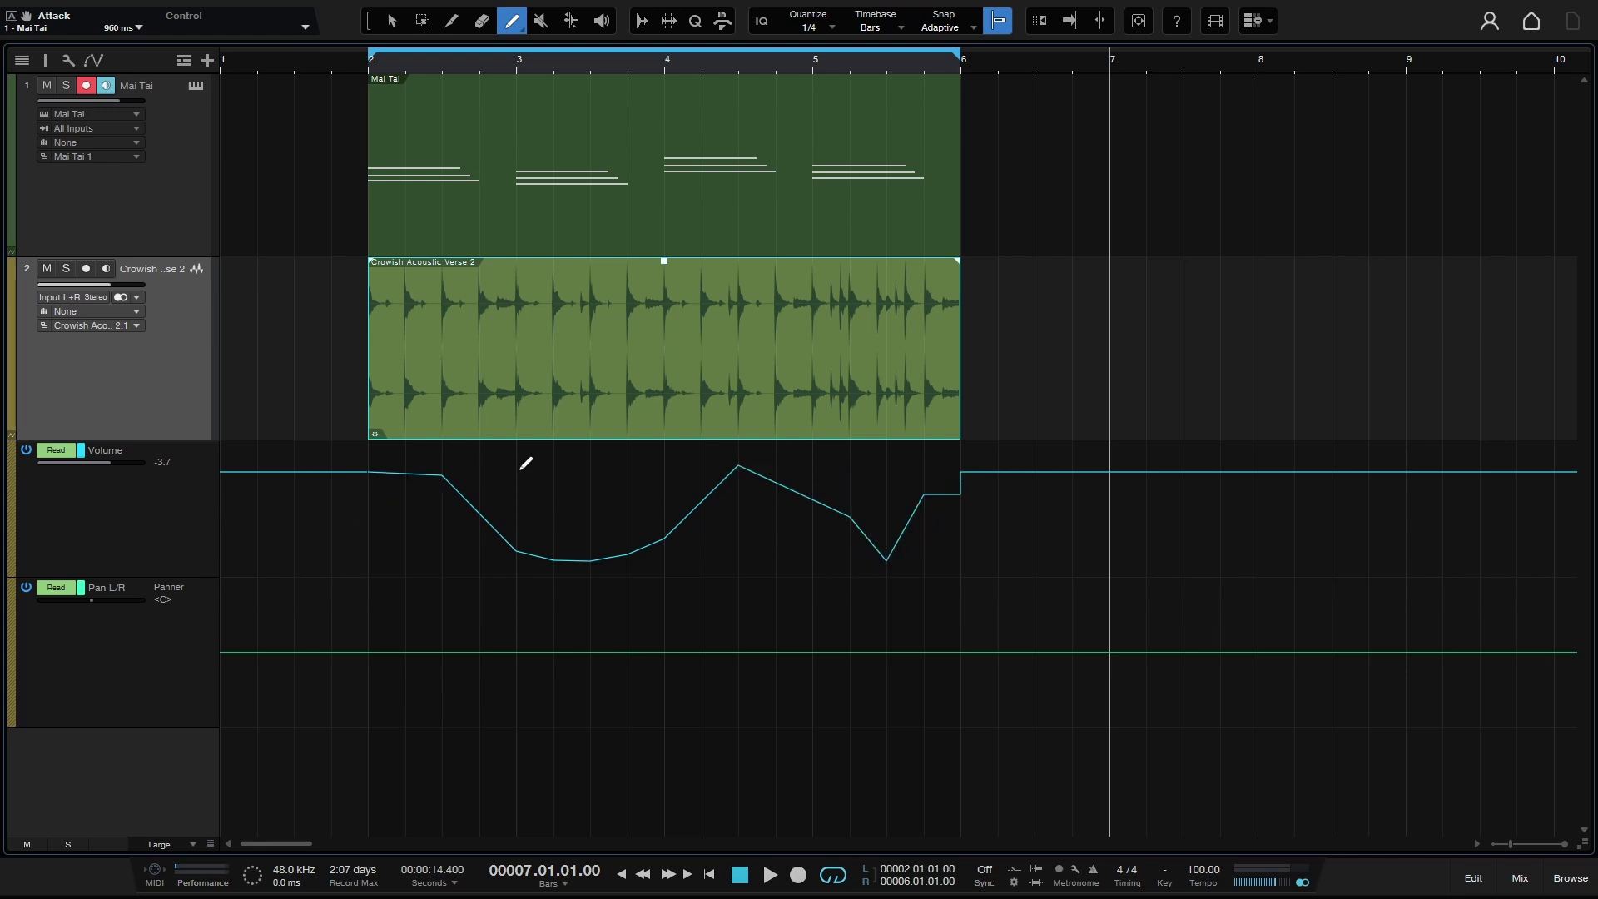
pyautogui.click(1000, 22)
pyautogui.moveTo(368, 536)
pyautogui.mouseDown()
pyautogui.moveTo(553, 442)
pyautogui.moveTo(658, 552)
pyautogui.moveTo(806, 515)
pyautogui.moveTo(848, 477)
pyautogui.moveTo(897, 482)
pyautogui.moveTo(918, 510)
pyautogui.mouseUp()
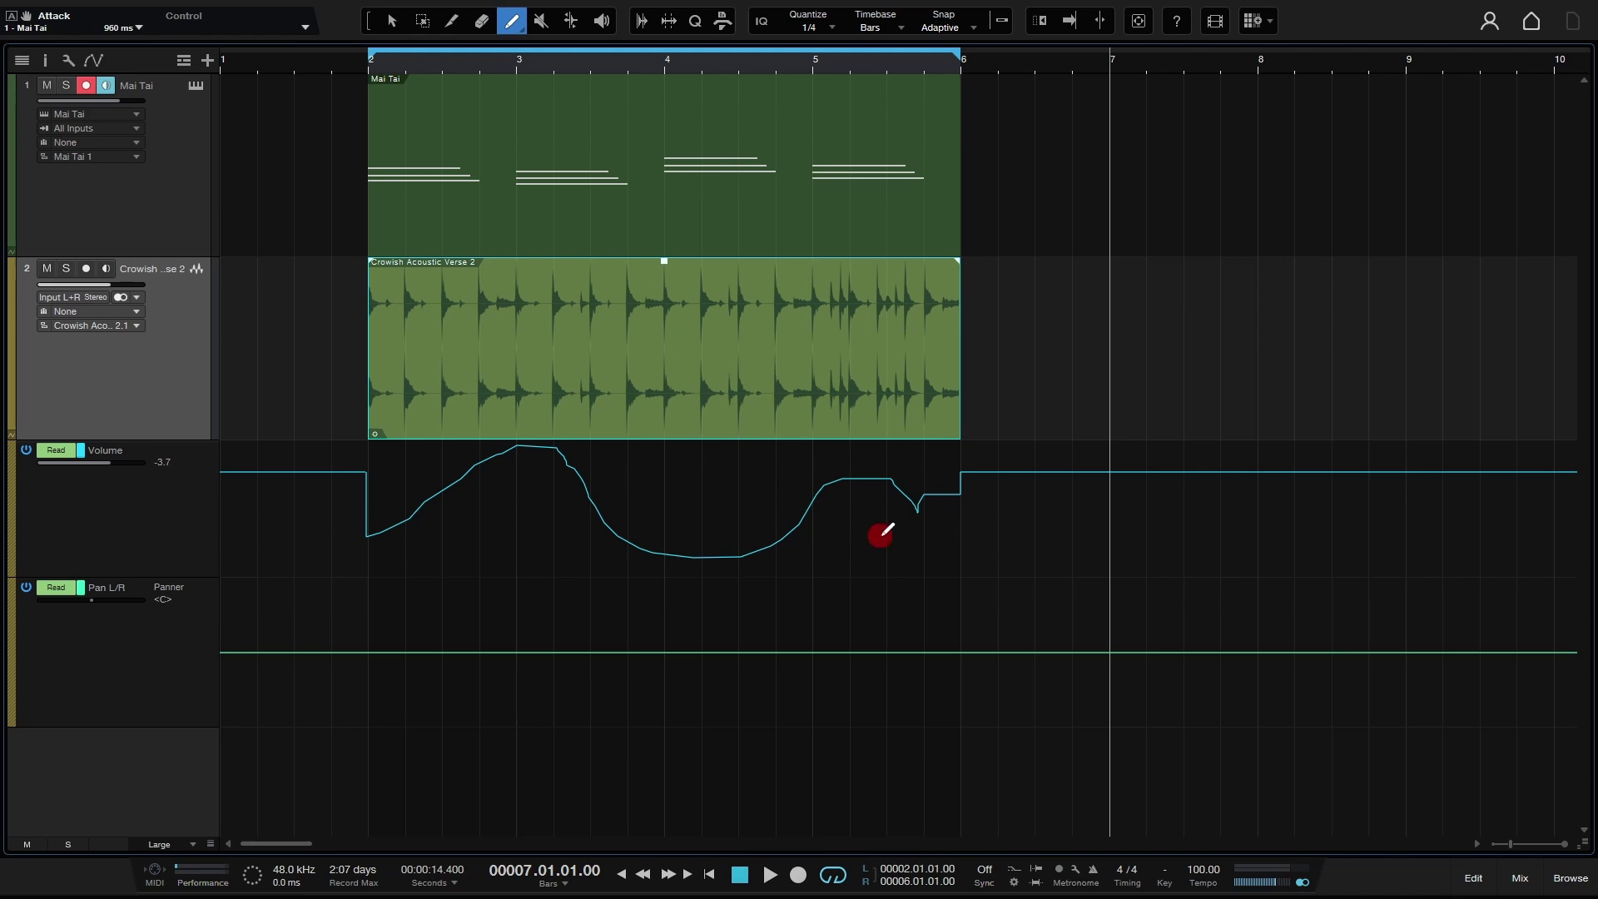
# Step: Set the Paint tool to the Sine shape, turn snapping back on, and draw a Volume sine wave from bar 2 to bar 6
pyautogui.rightClick(880, 534)
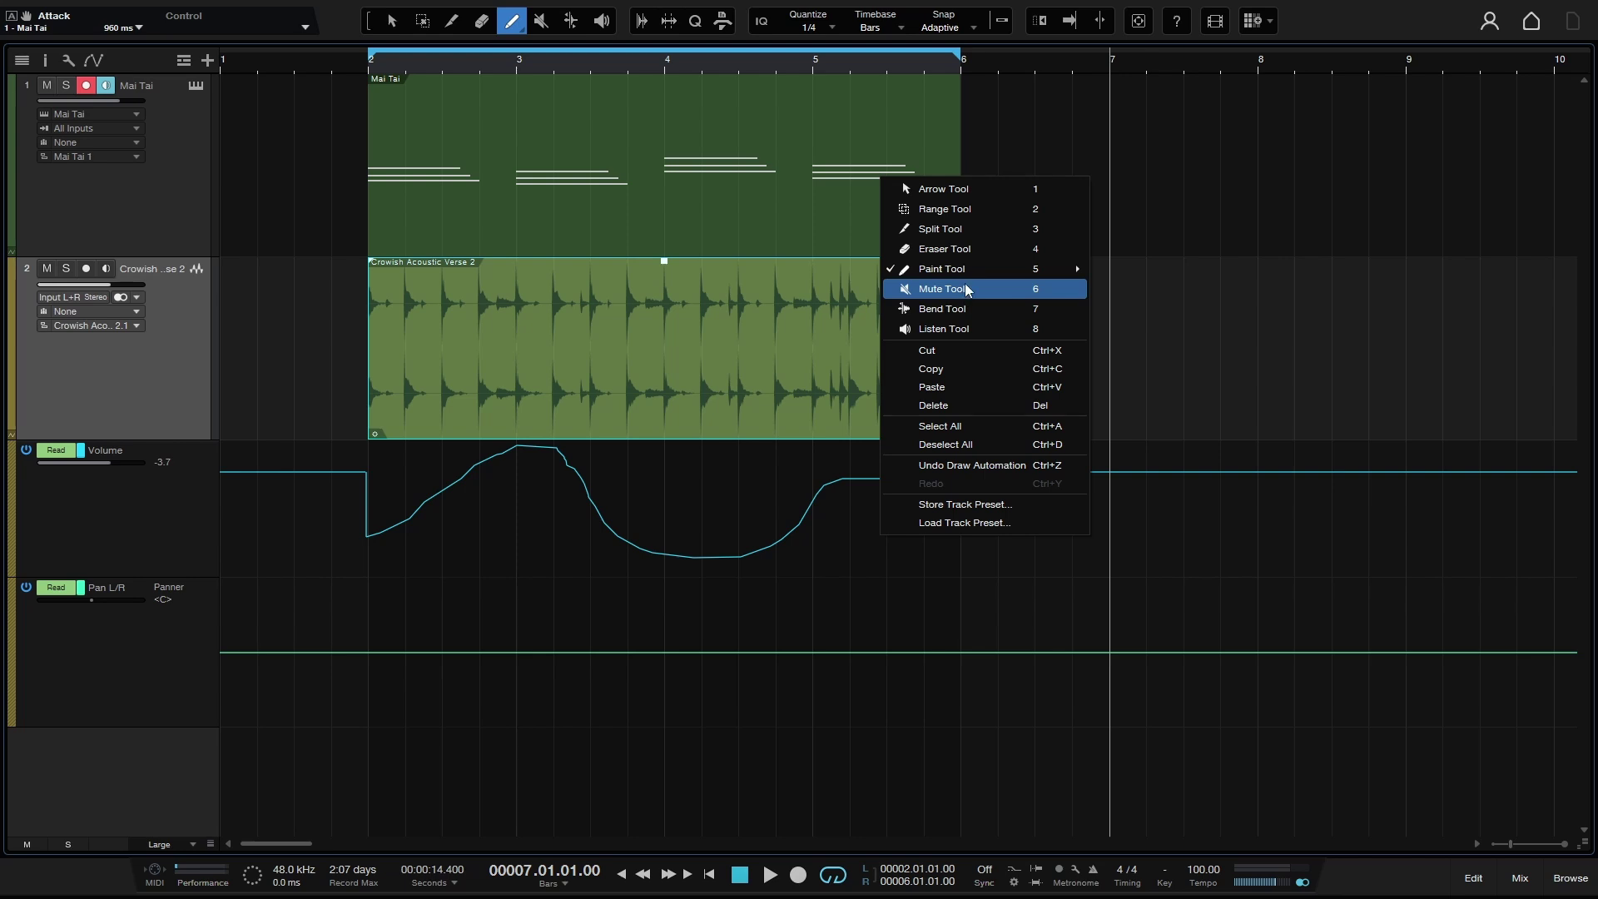
pyautogui.moveTo(966, 269)
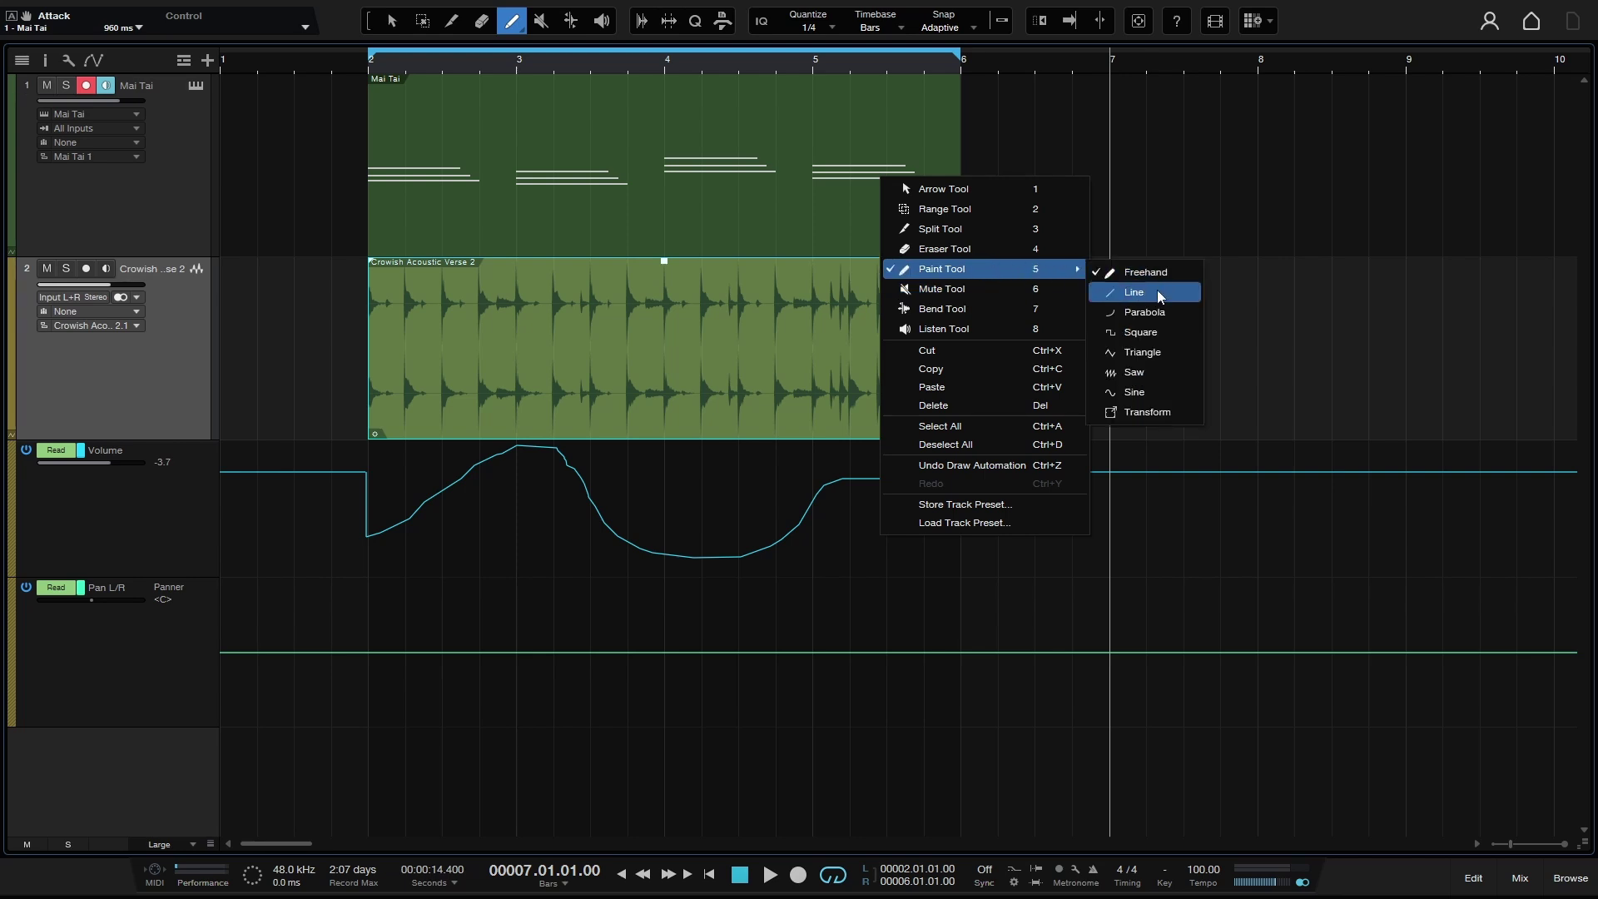
pyautogui.click(1153, 392)
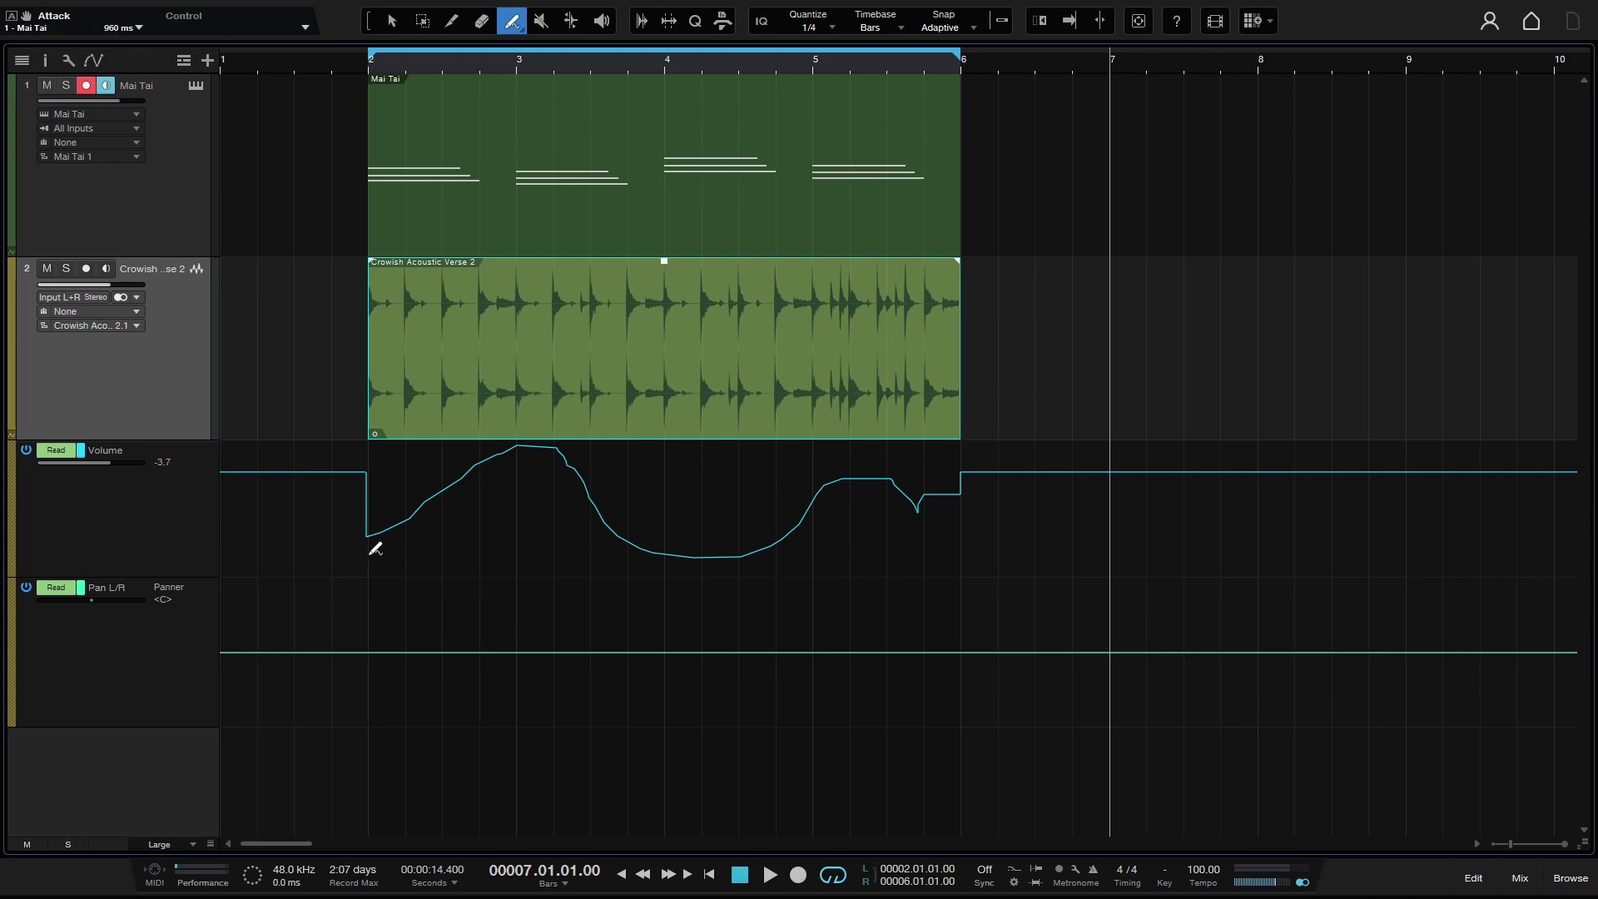
pyautogui.click(1003, 21)
pyautogui.moveTo(378, 535)
pyautogui.mouseDown()
pyautogui.moveTo(613, 507)
pyautogui.moveTo(746, 453)
pyautogui.moveTo(964, 431)
pyautogui.mouseUp()
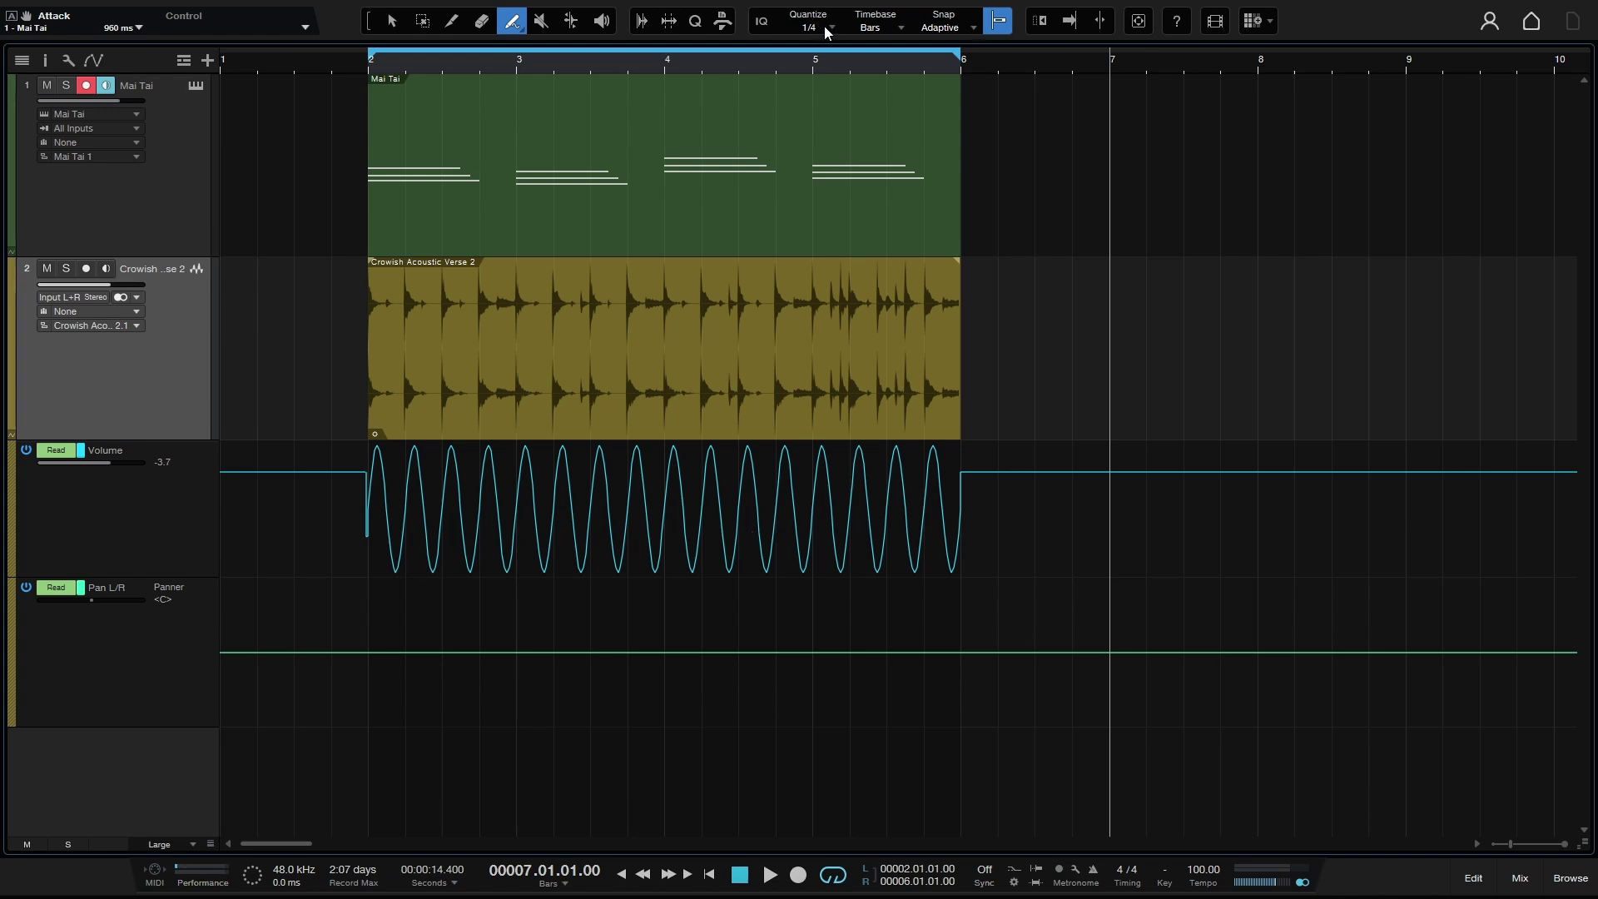
# Step: Set the Paint tool to Square and Quantize to 1/8, and draw a Volume square wave from bar 2 to bar 6
pyautogui.click(523, 30)
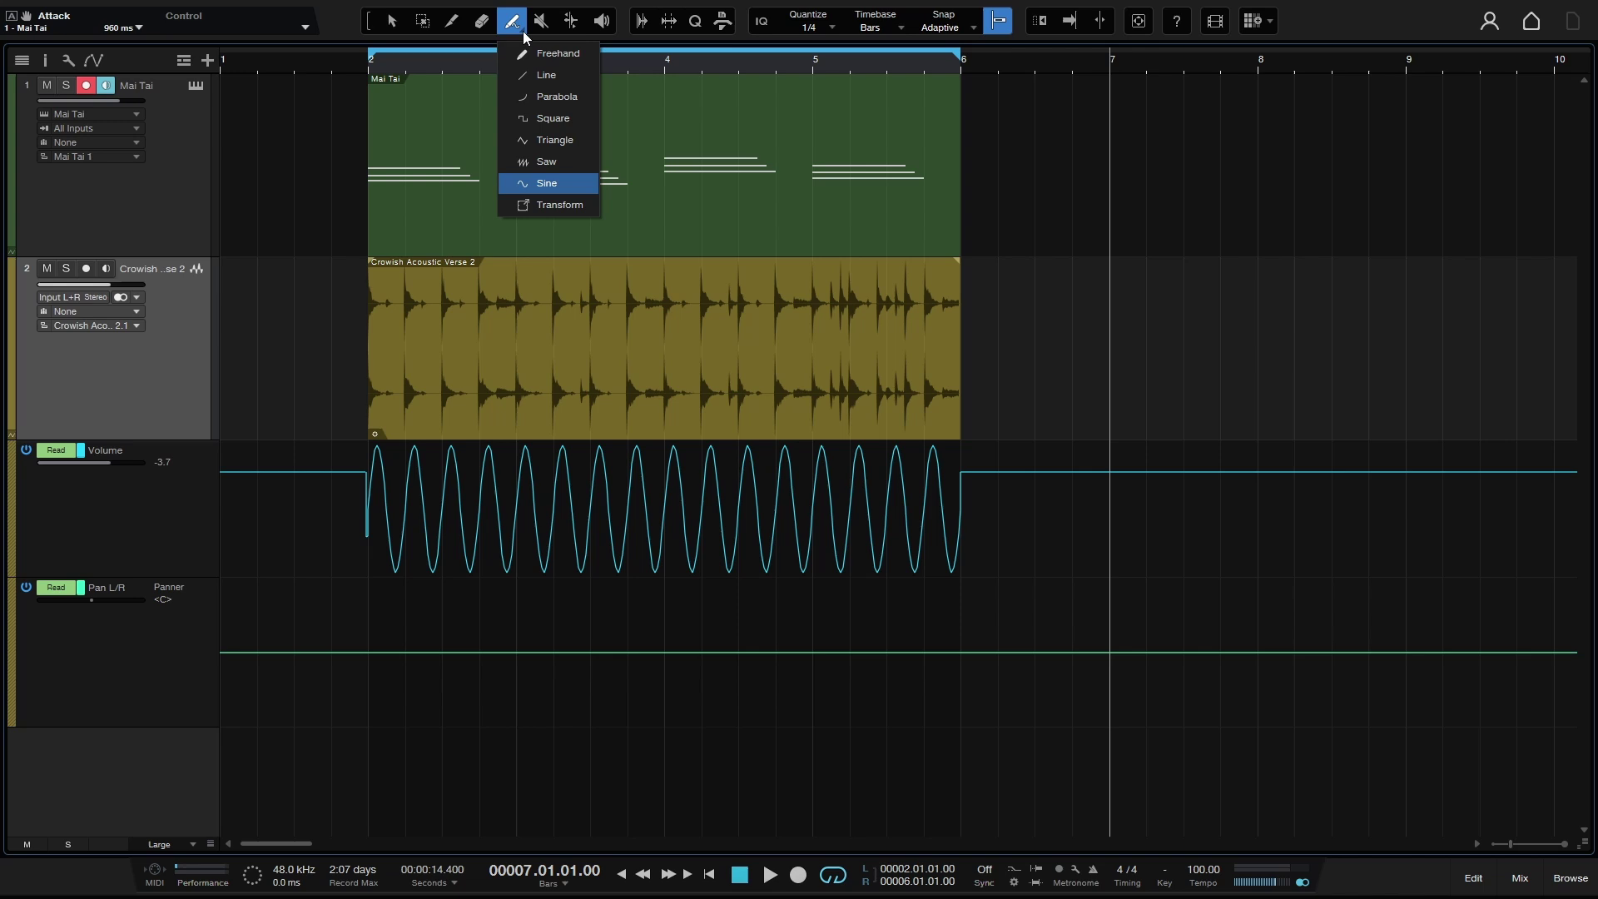
pyautogui.click(560, 122)
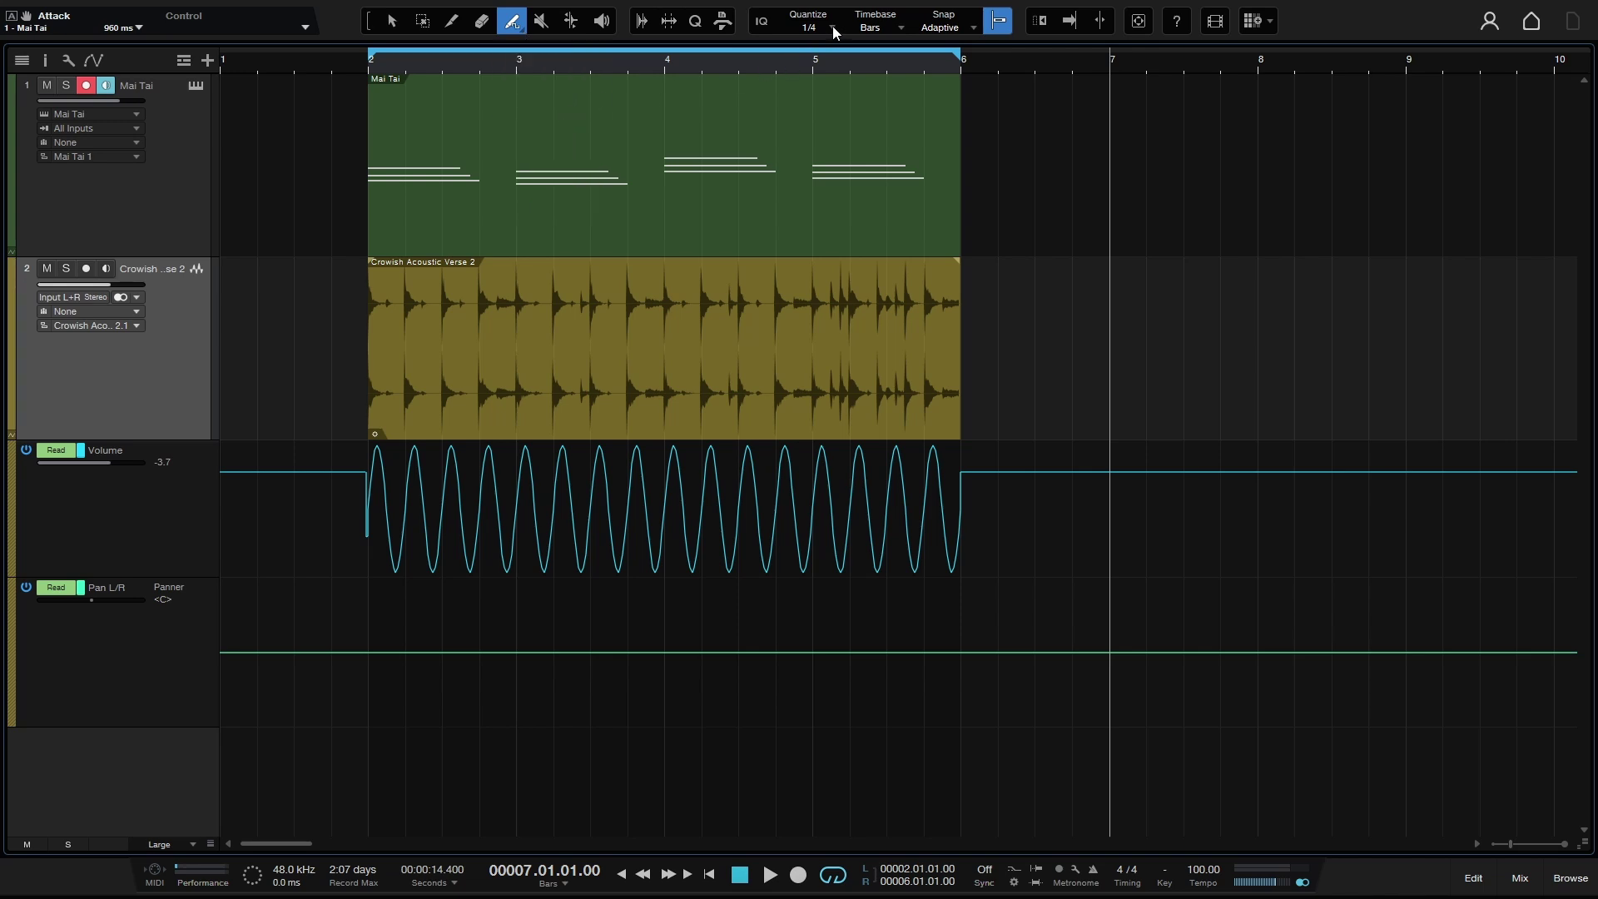
pyautogui.click(834, 28)
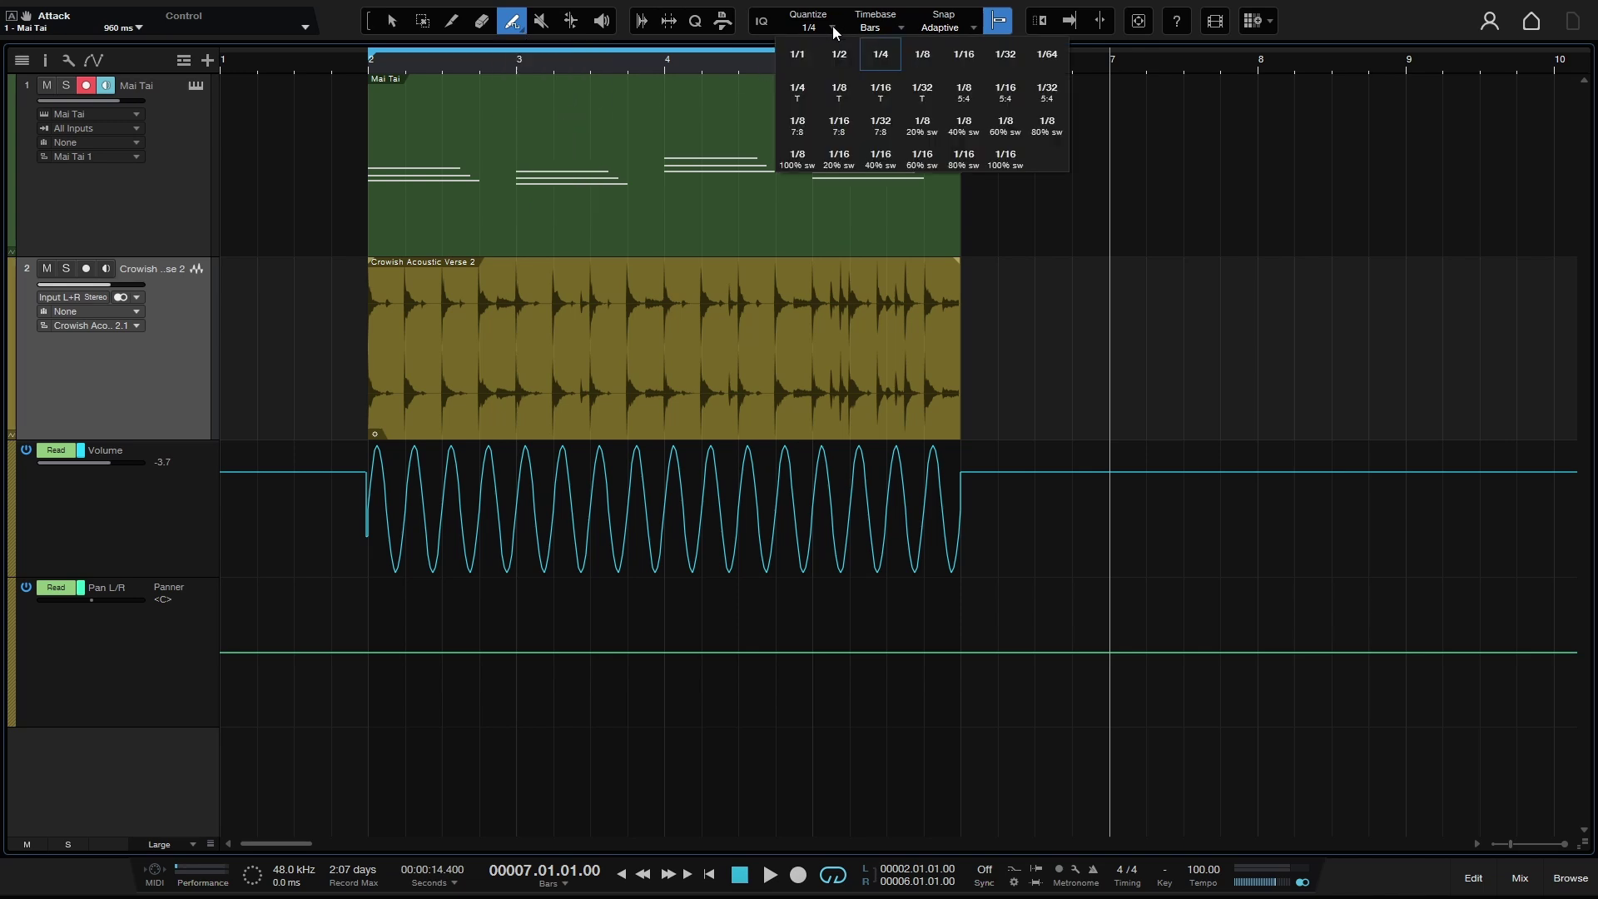
pyautogui.click(924, 55)
pyautogui.moveTo(371, 504); pyautogui.dragTo(738, 499)
pyautogui.moveTo(769, 390); pyautogui.dragTo(975, 401)
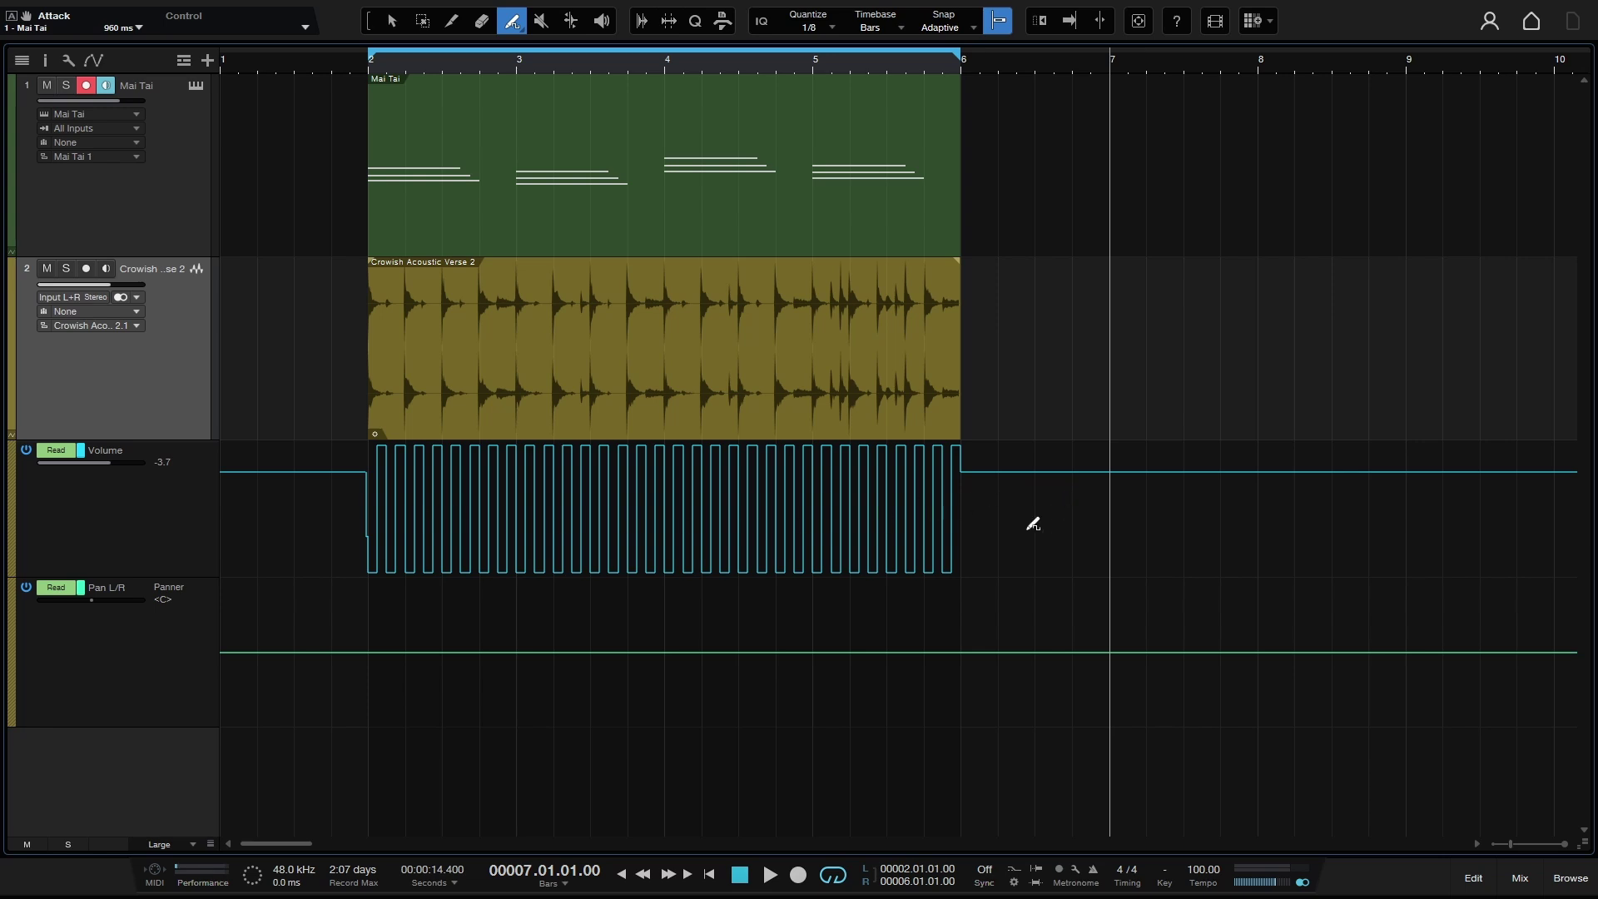
# Step: Delete all the Volume automation points with the Arrow tool and hide the audio track's envelopes
pyautogui.press('1')
pyautogui.moveTo(1030, 560); pyautogui.dragTo(216, 509)
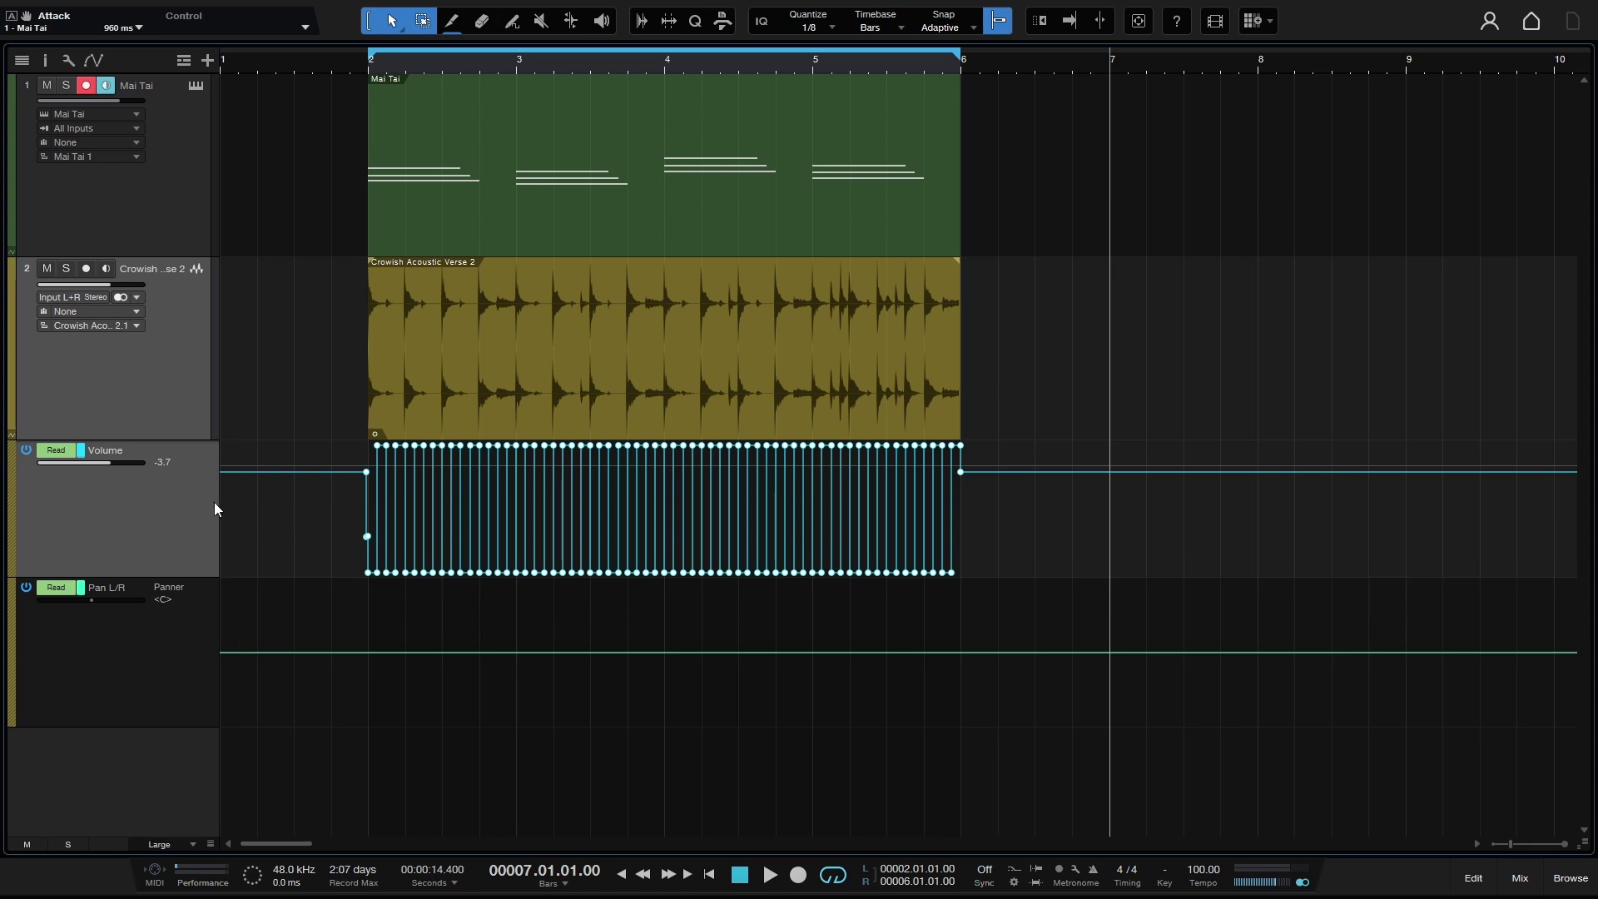
pyautogui.press('Delete')
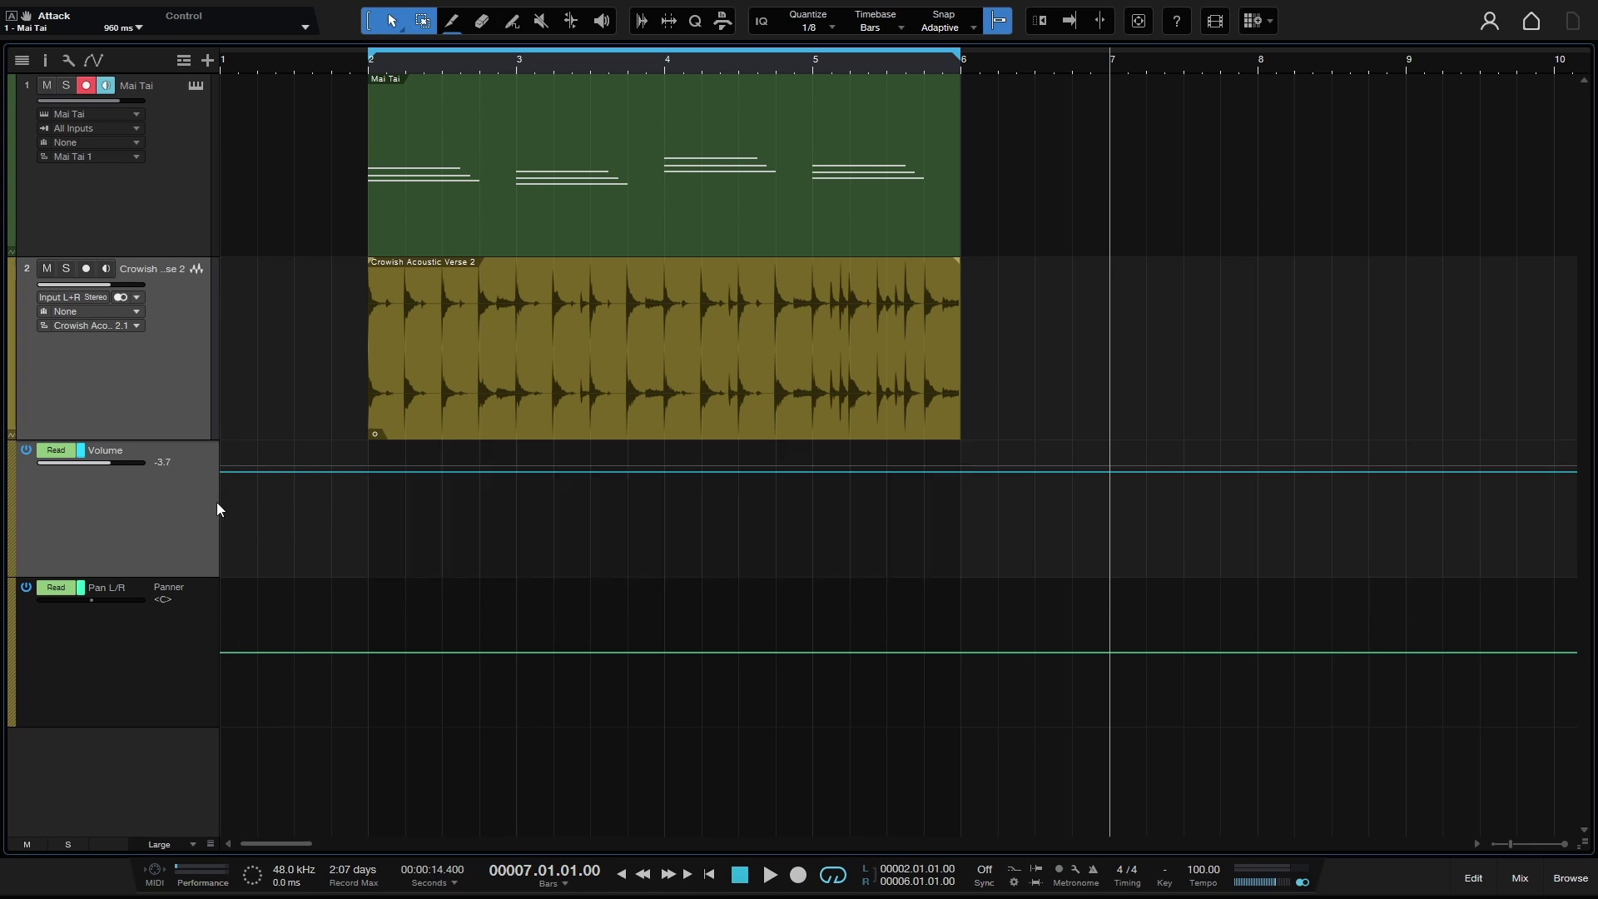
pyautogui.click(11, 435)
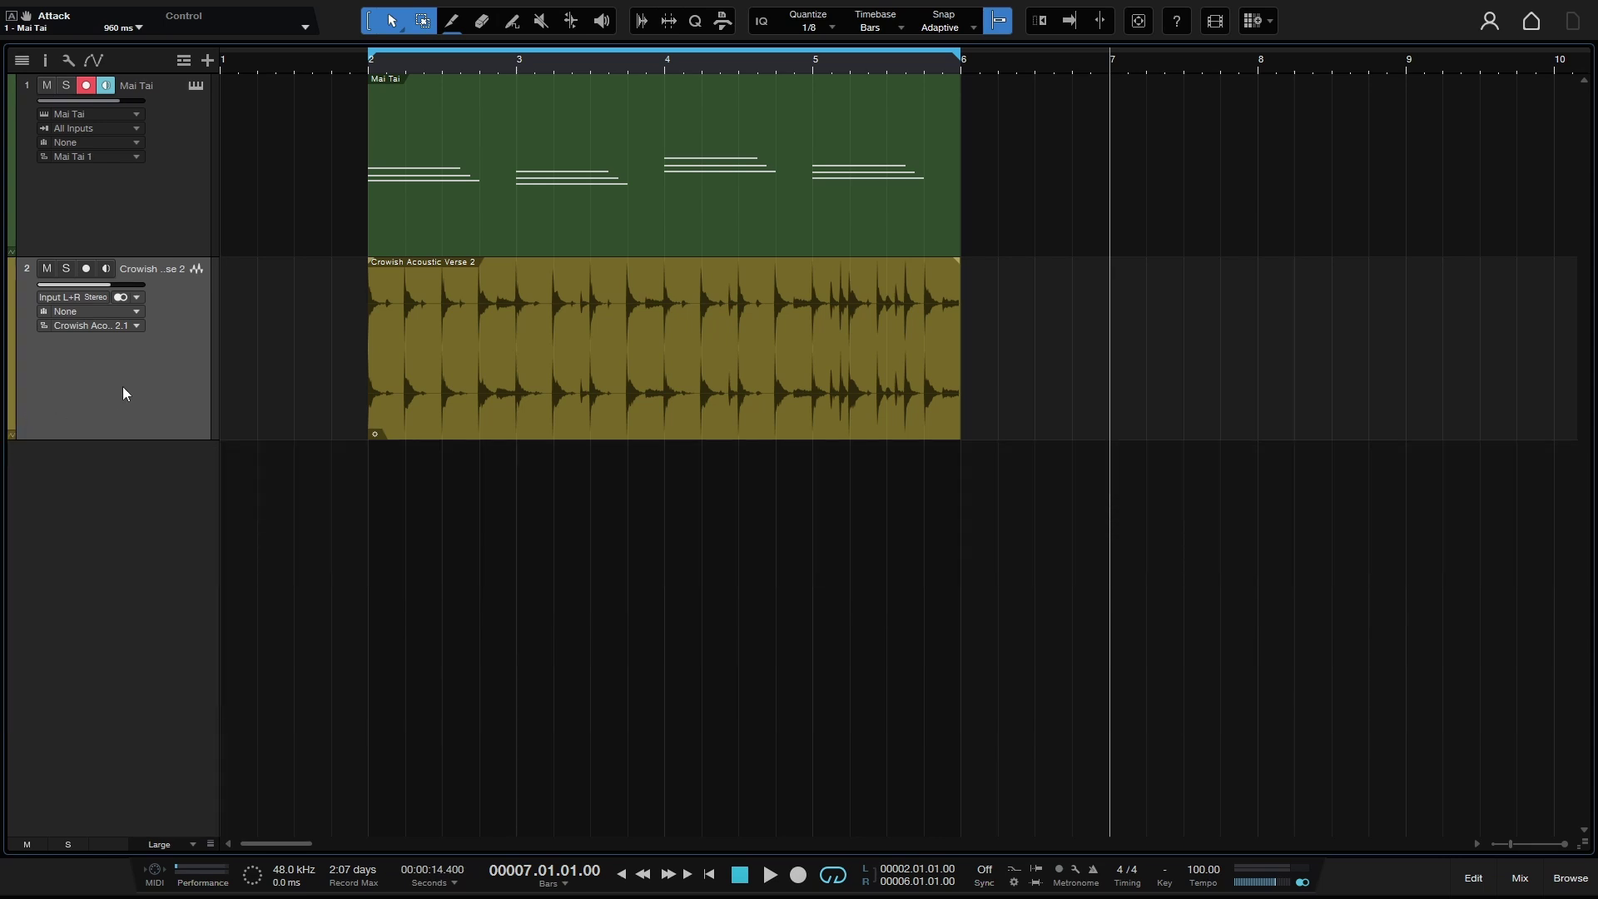
# Step: Mute the Mai Tai part and the Crowish Acoustic Verse 2 event with the Mute tool, and unmute both
pyautogui.press('6')
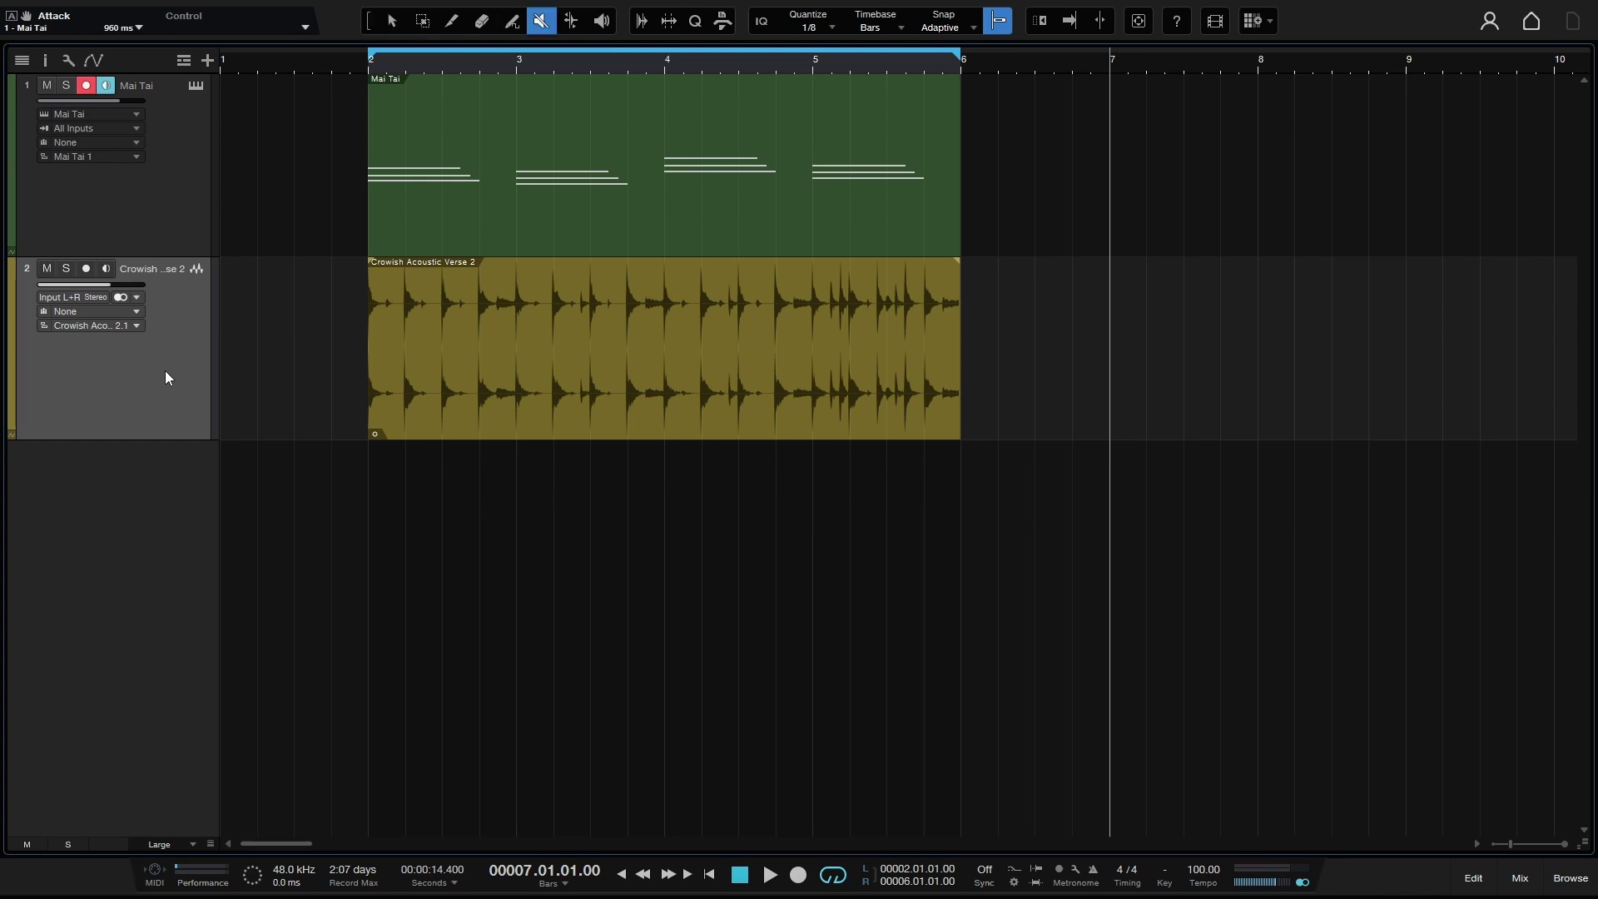
pyautogui.click(757, 200)
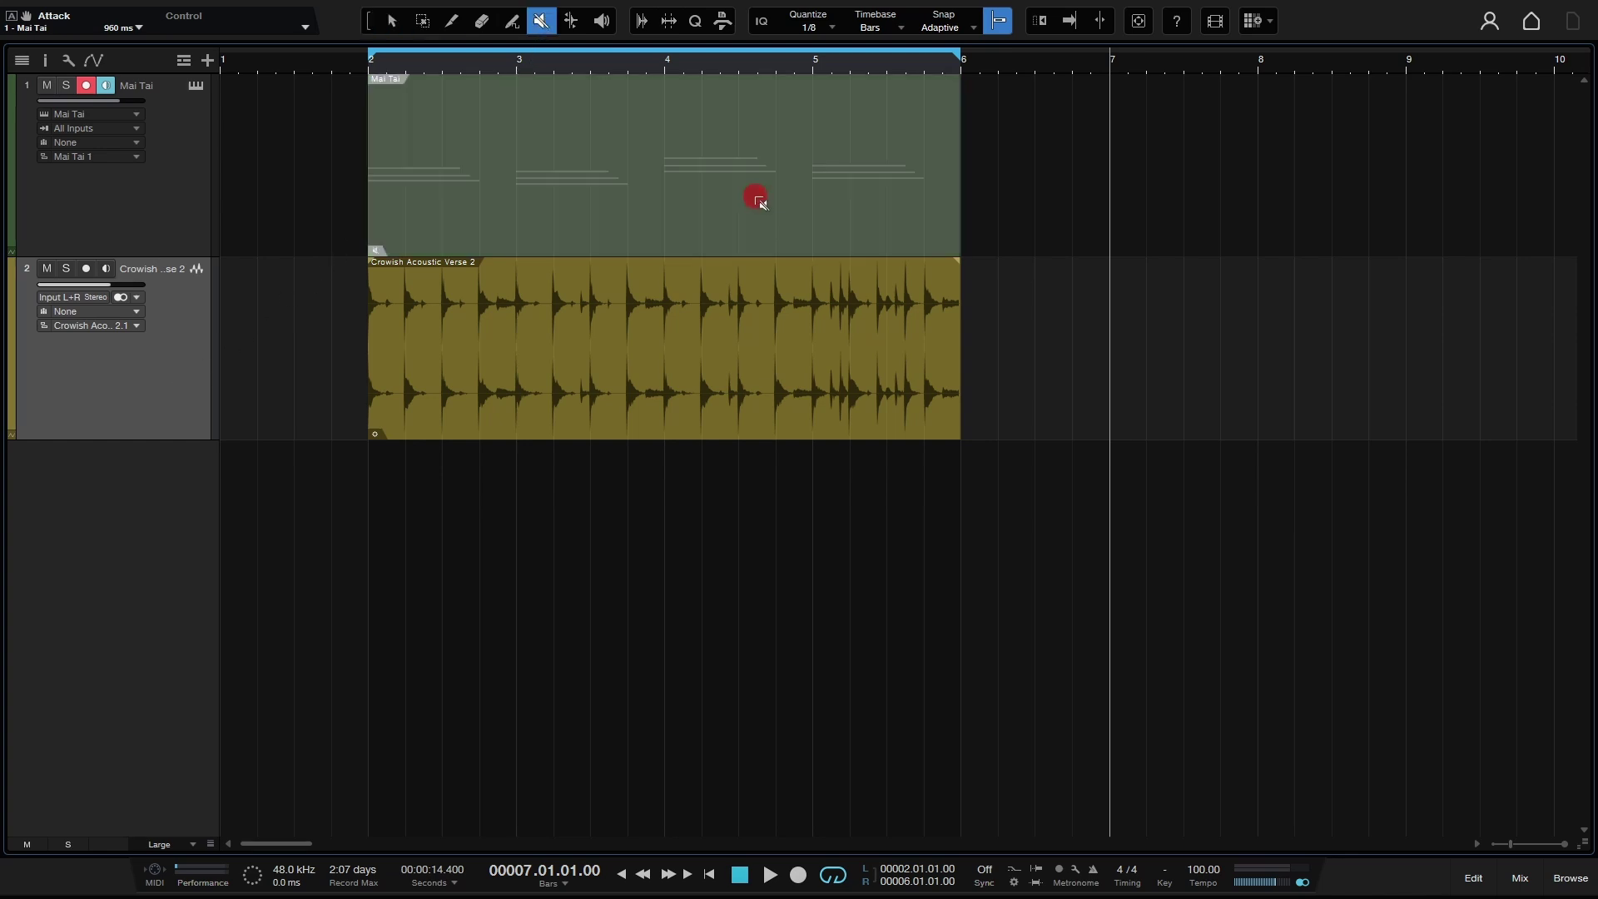
pyautogui.click(726, 363)
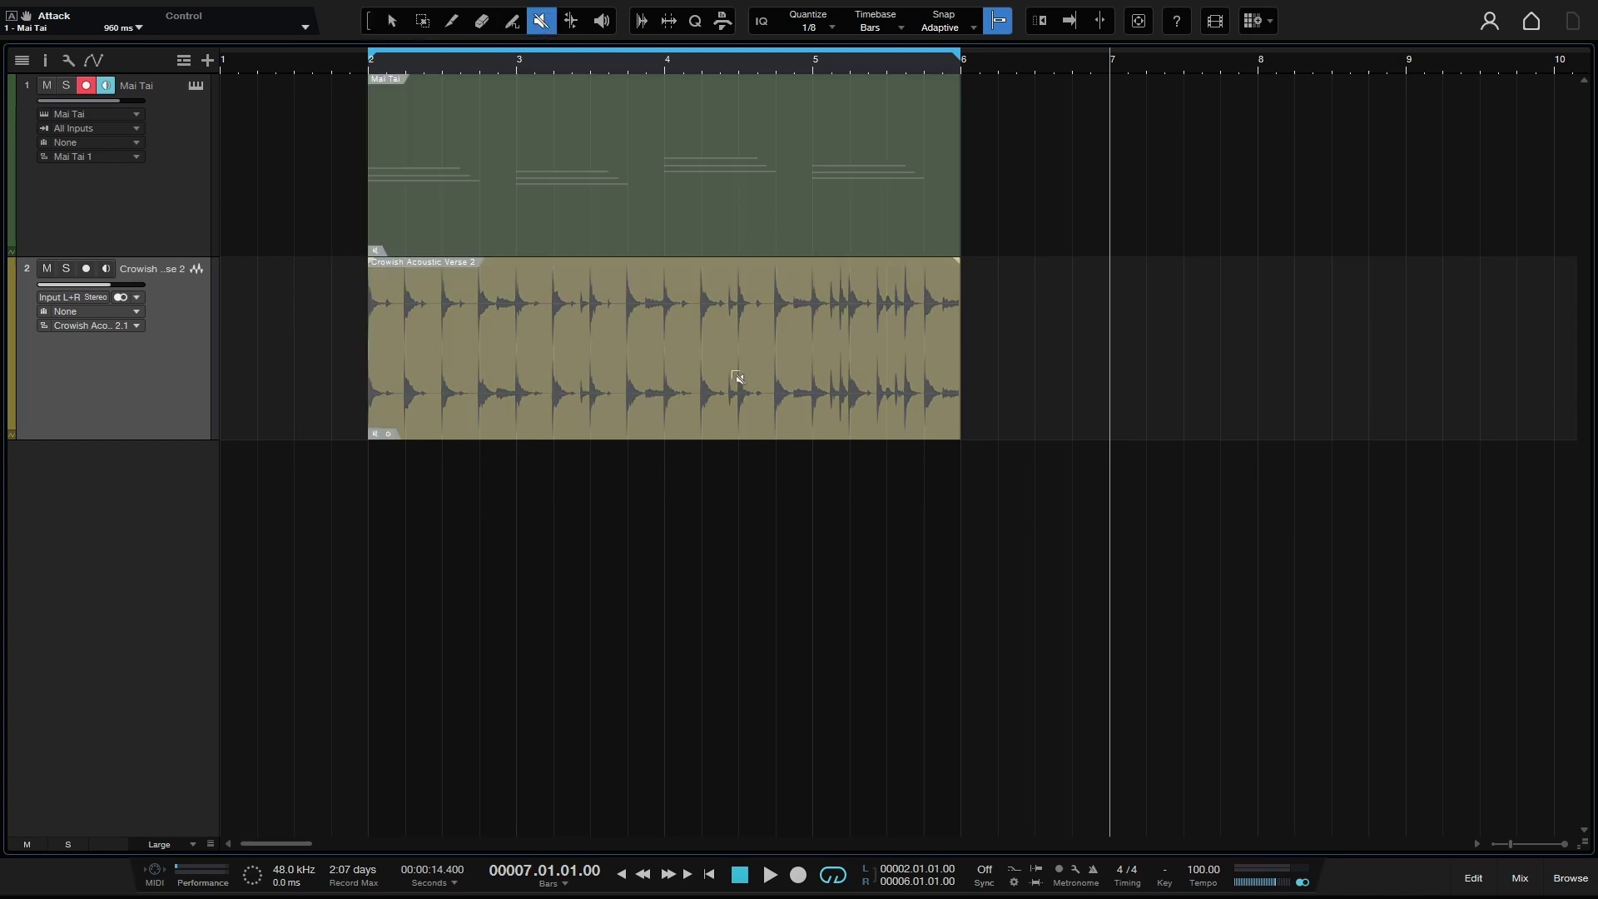
pyautogui.click(734, 372)
pyautogui.click(723, 193)
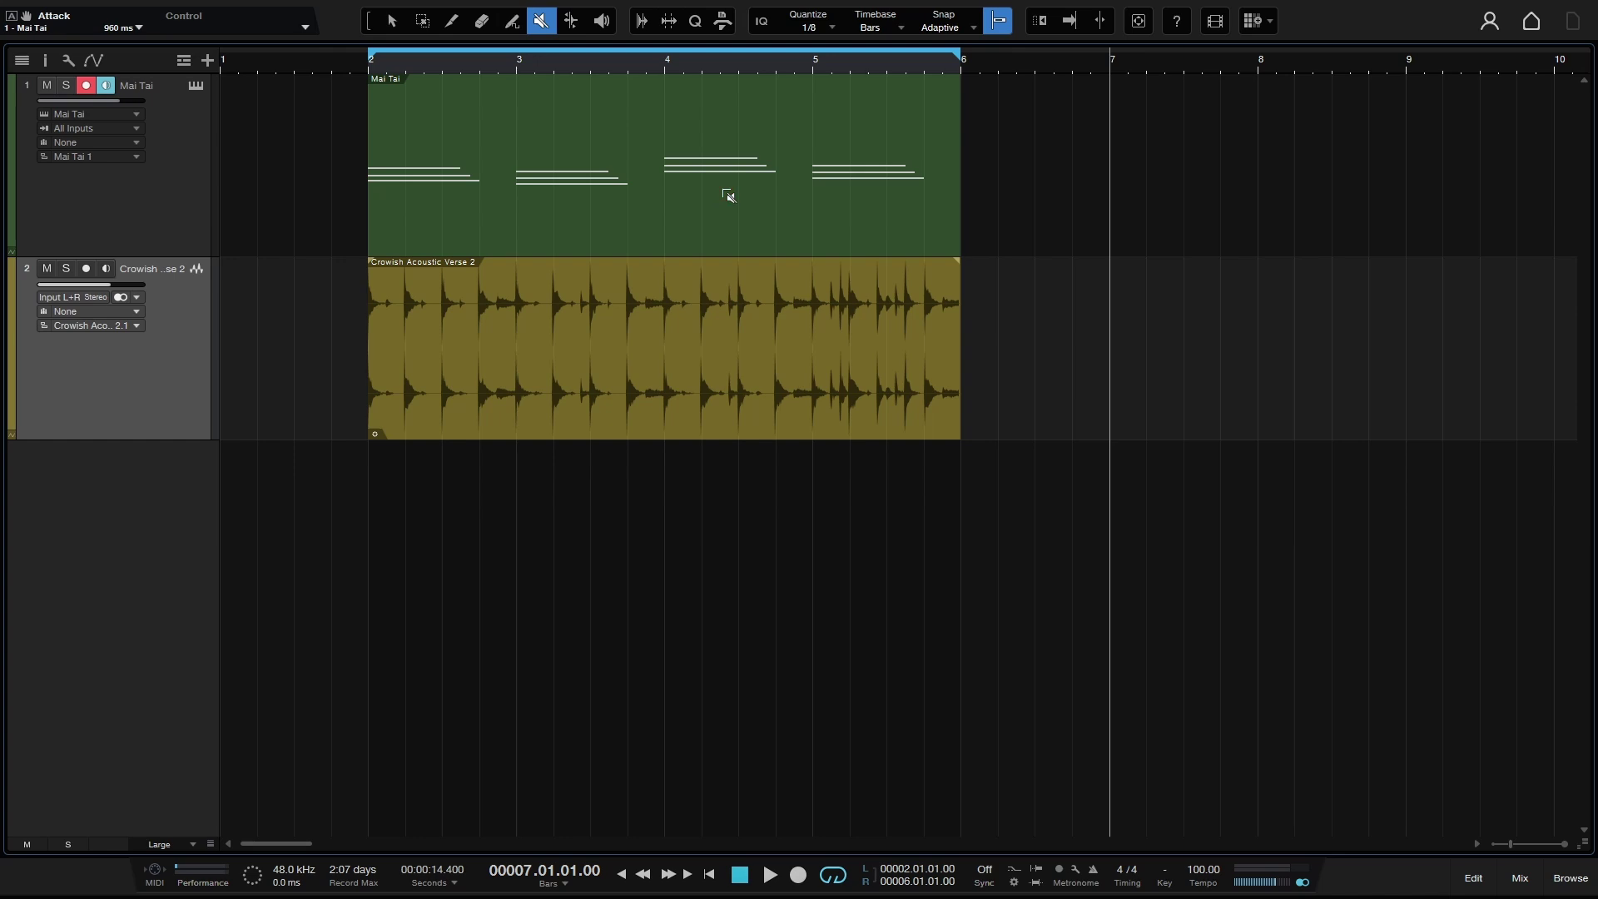
# Step: Open the Mai Tai part in the note editor, erase the C 3 note at bar 3, and undo the deletion
pyautogui.press('1')
pyautogui.doubleClick(726, 191)
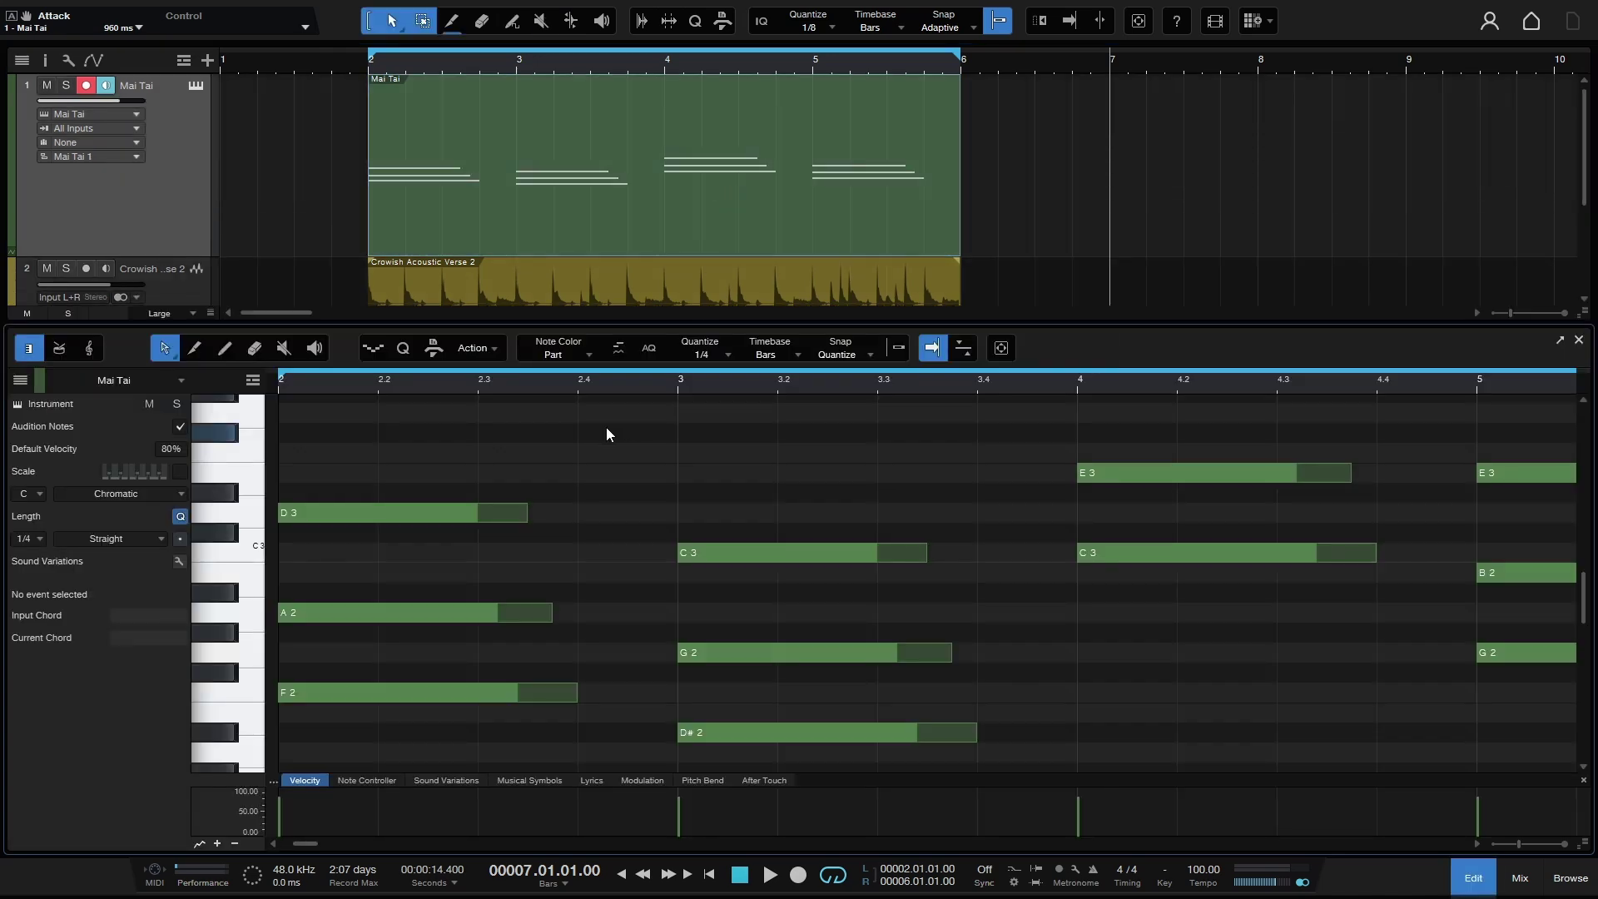
pyautogui.press('4')
pyautogui.click(753, 552)
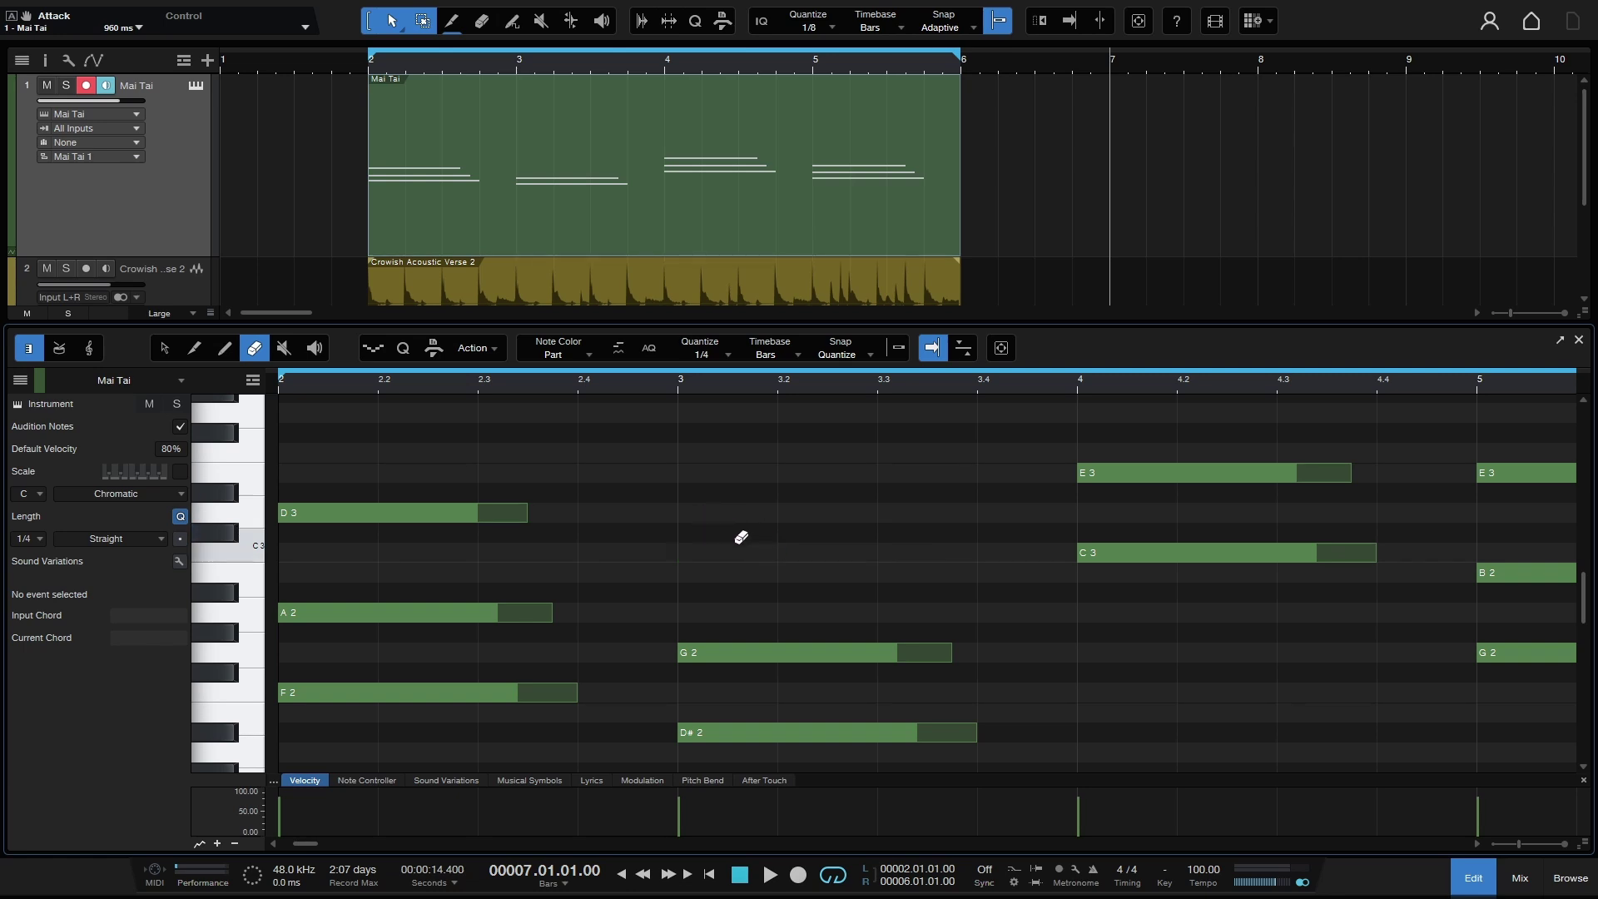
pyautogui.hotkey('ctrl', 'z')
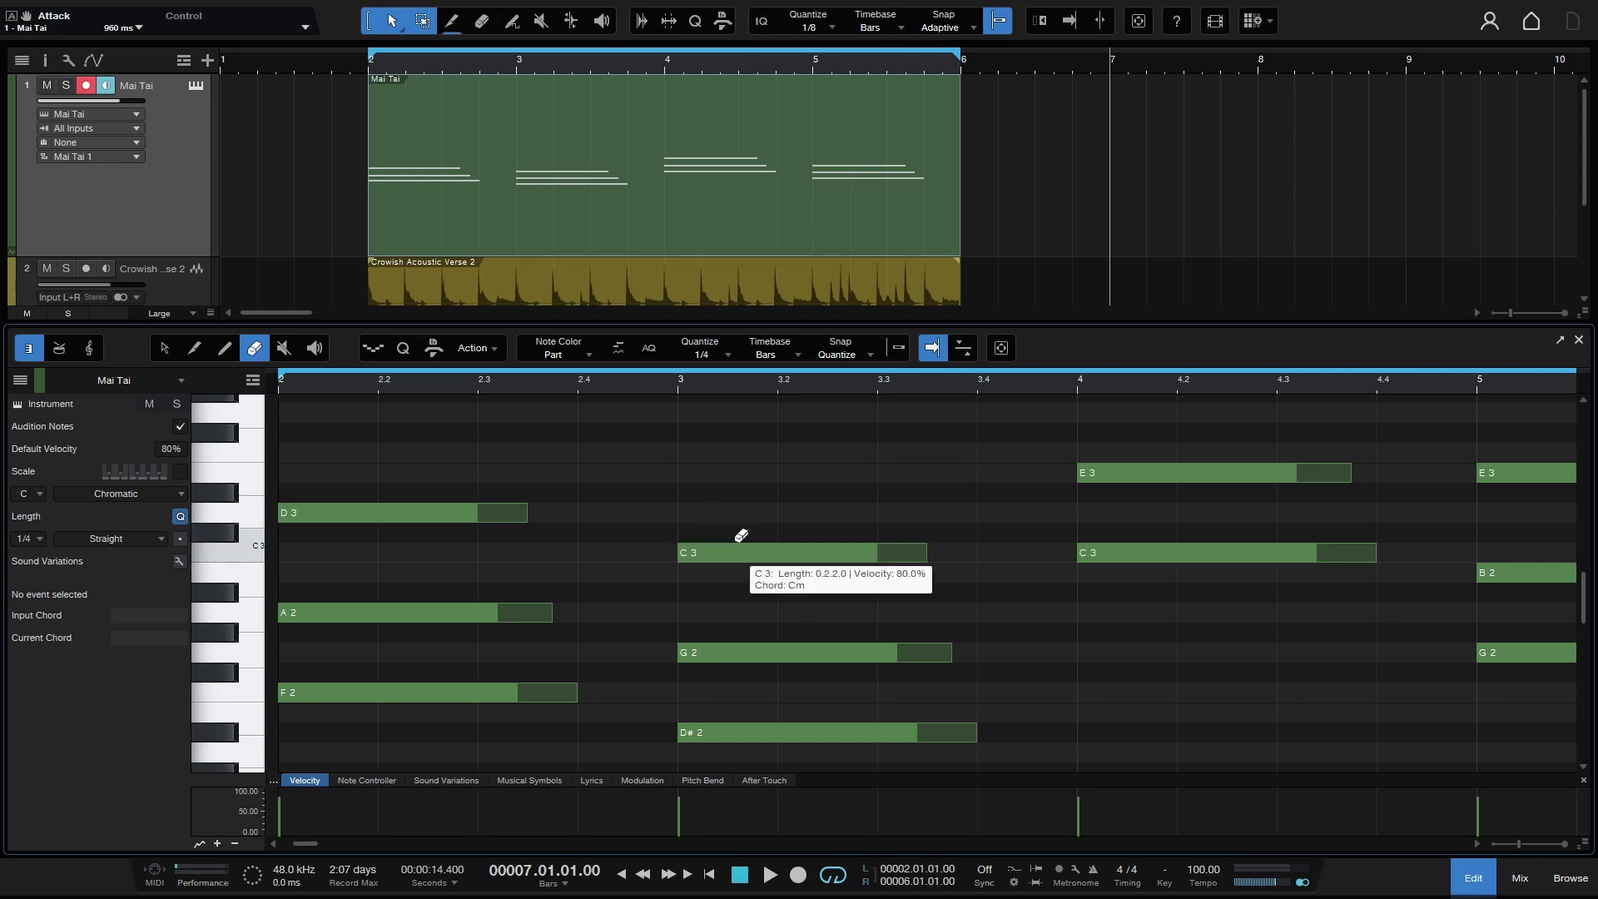
# Step: Mute the C 3 note at bar 3, the A 2 note at bar 2, and the E 3 and C 3 notes at bar 4
pyautogui.press('6')
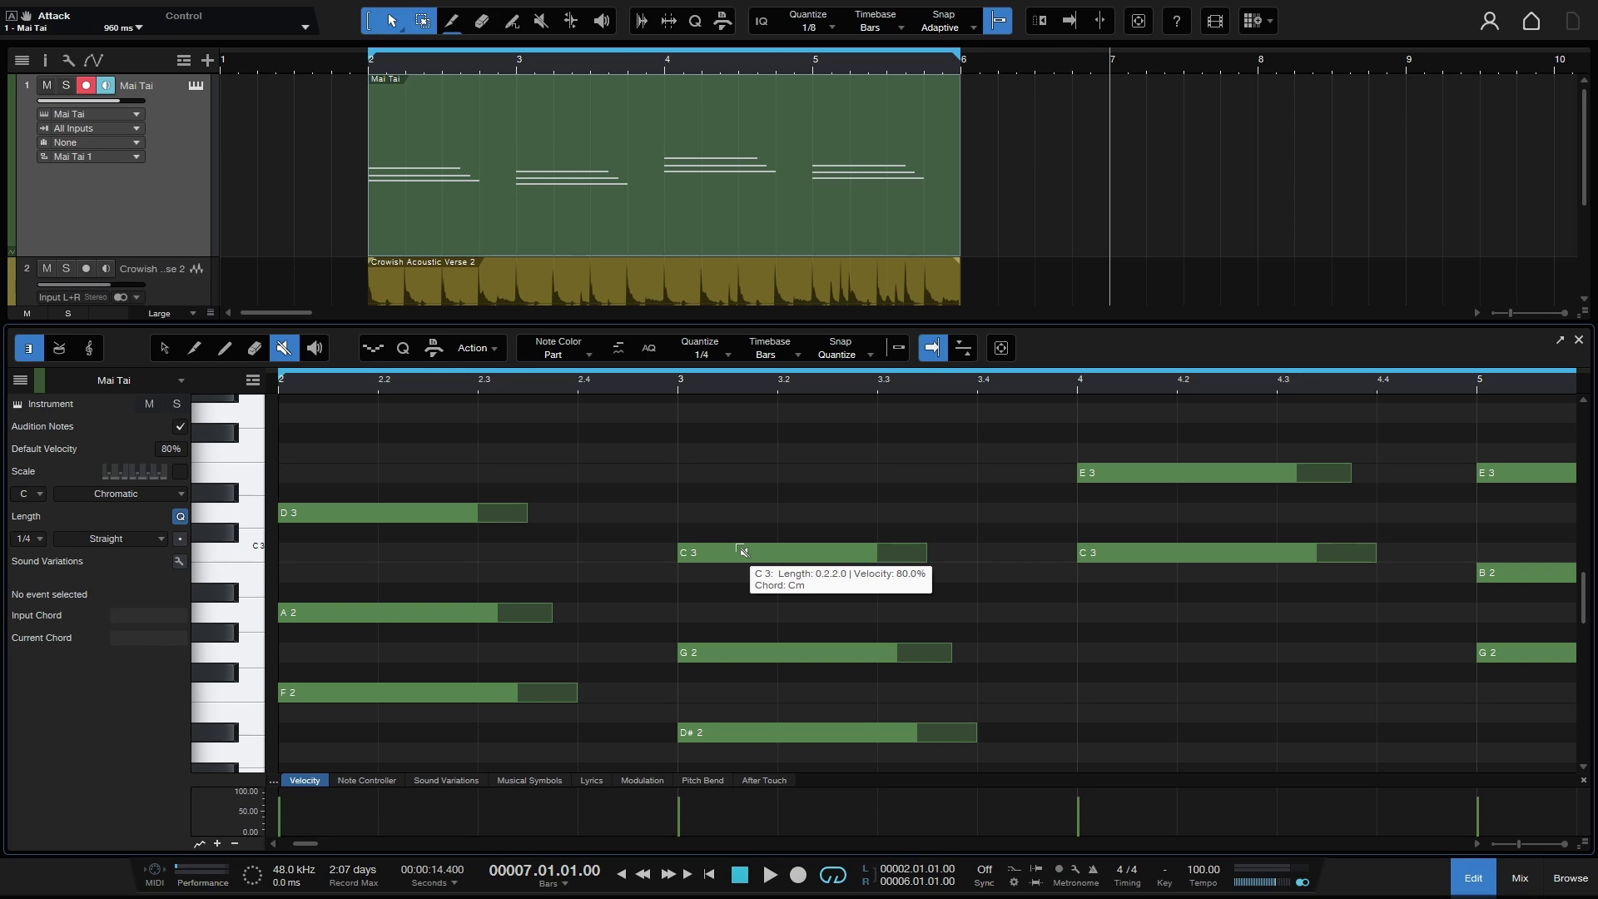
pyautogui.click(796, 549)
pyautogui.click(401, 612)
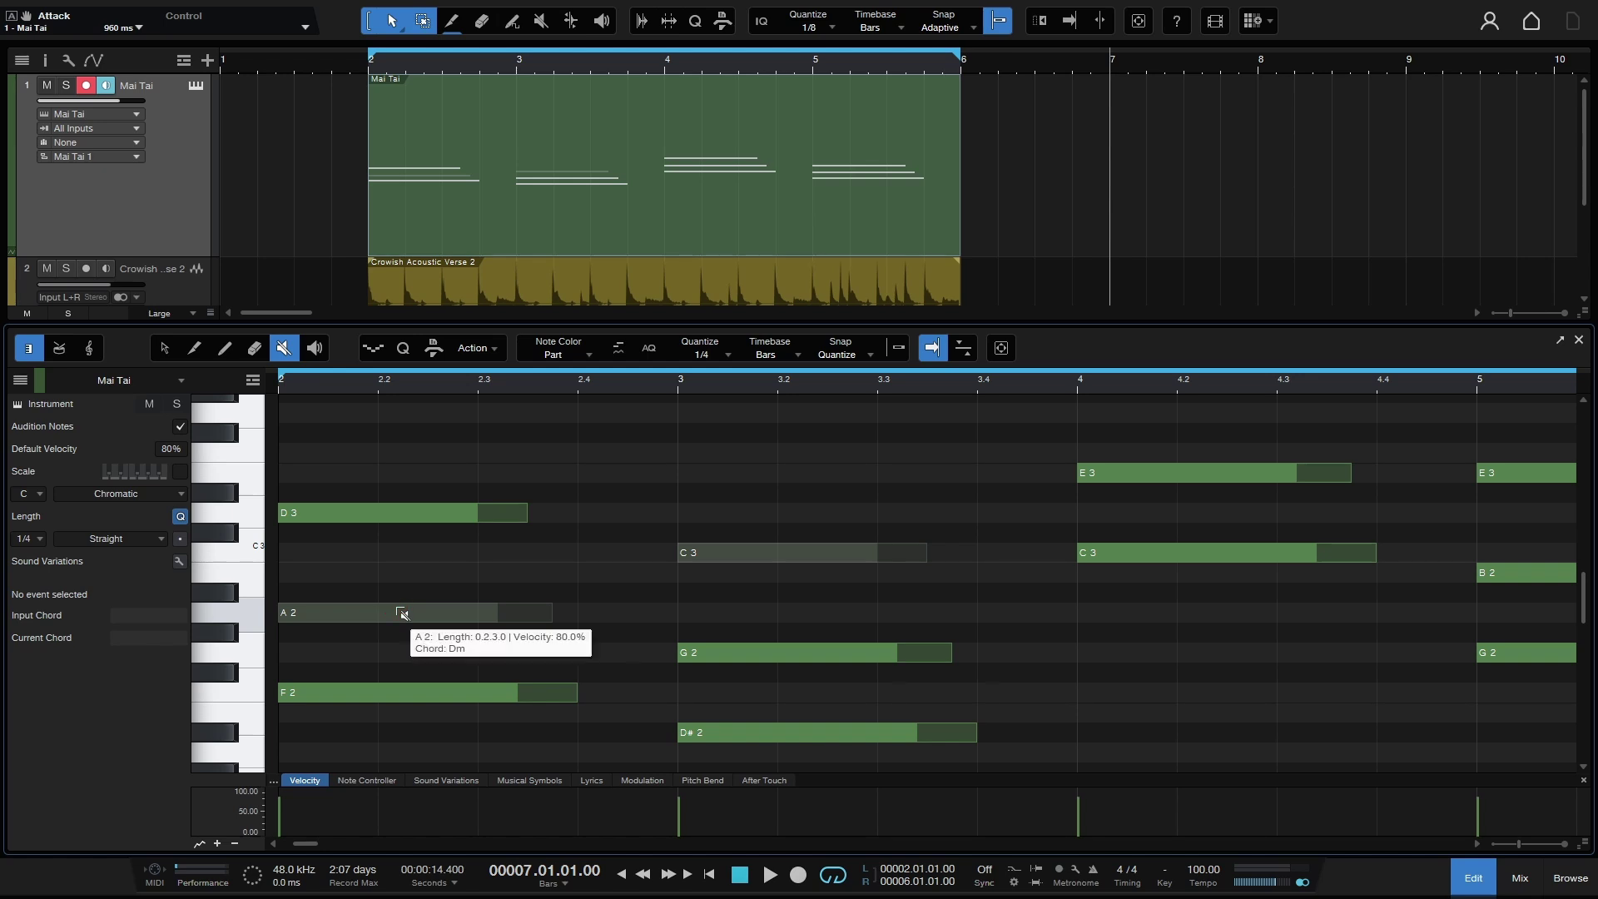
pyautogui.moveTo(1019, 402); pyautogui.dragTo(1356, 664)
pyautogui.moveTo(1433, 422)
pyautogui.mouseDown()
pyautogui.moveTo(1541, 564)
pyautogui.moveTo(1516, 747)
pyautogui.moveTo(1525, 693)
pyautogui.moveTo(1413, 429)
pyautogui.mouseUp()
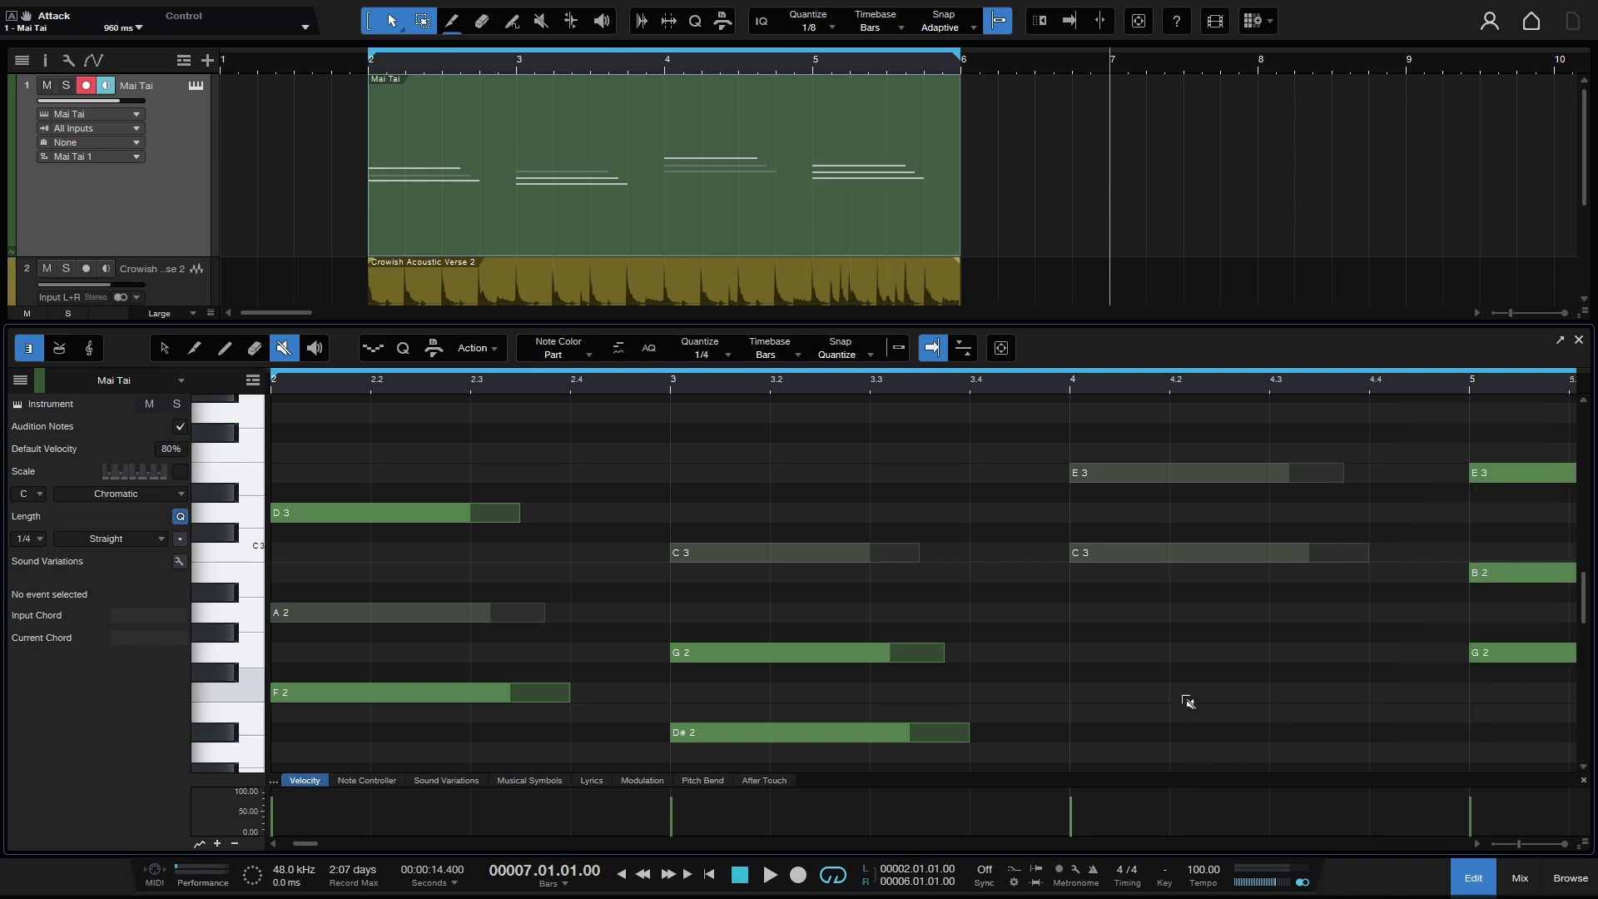
# Step: Unmute all the muted notes in bars 2 to 4 and close the note editor
pyautogui.moveTo(1191, 673); pyautogui.dragTo(1013, 422)
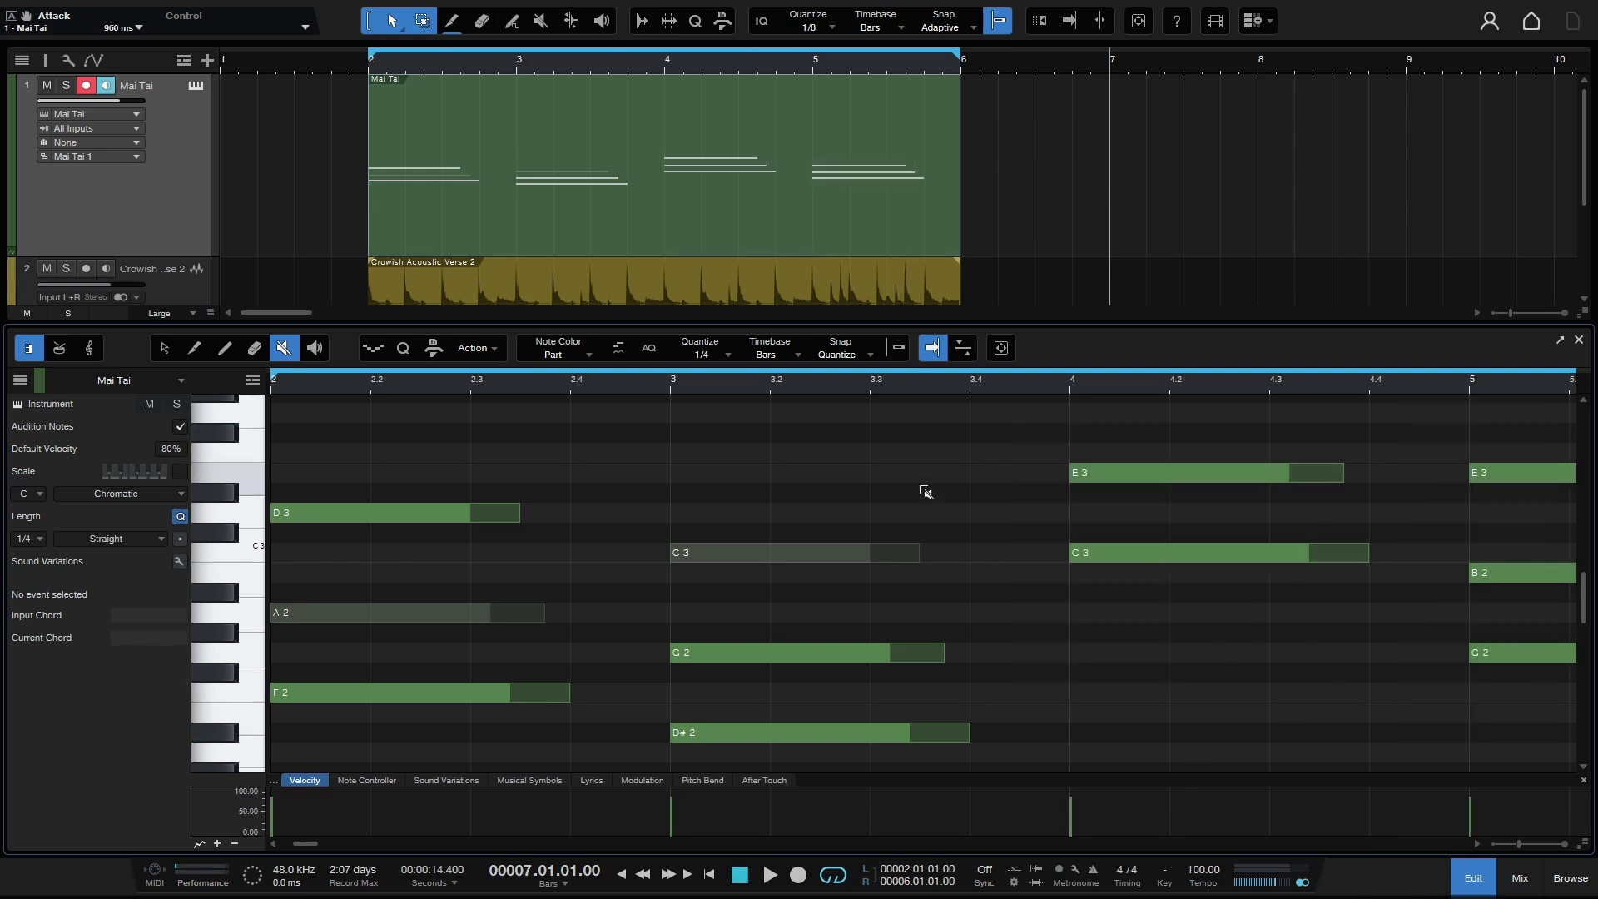
pyautogui.click(774, 551)
pyautogui.click(406, 613)
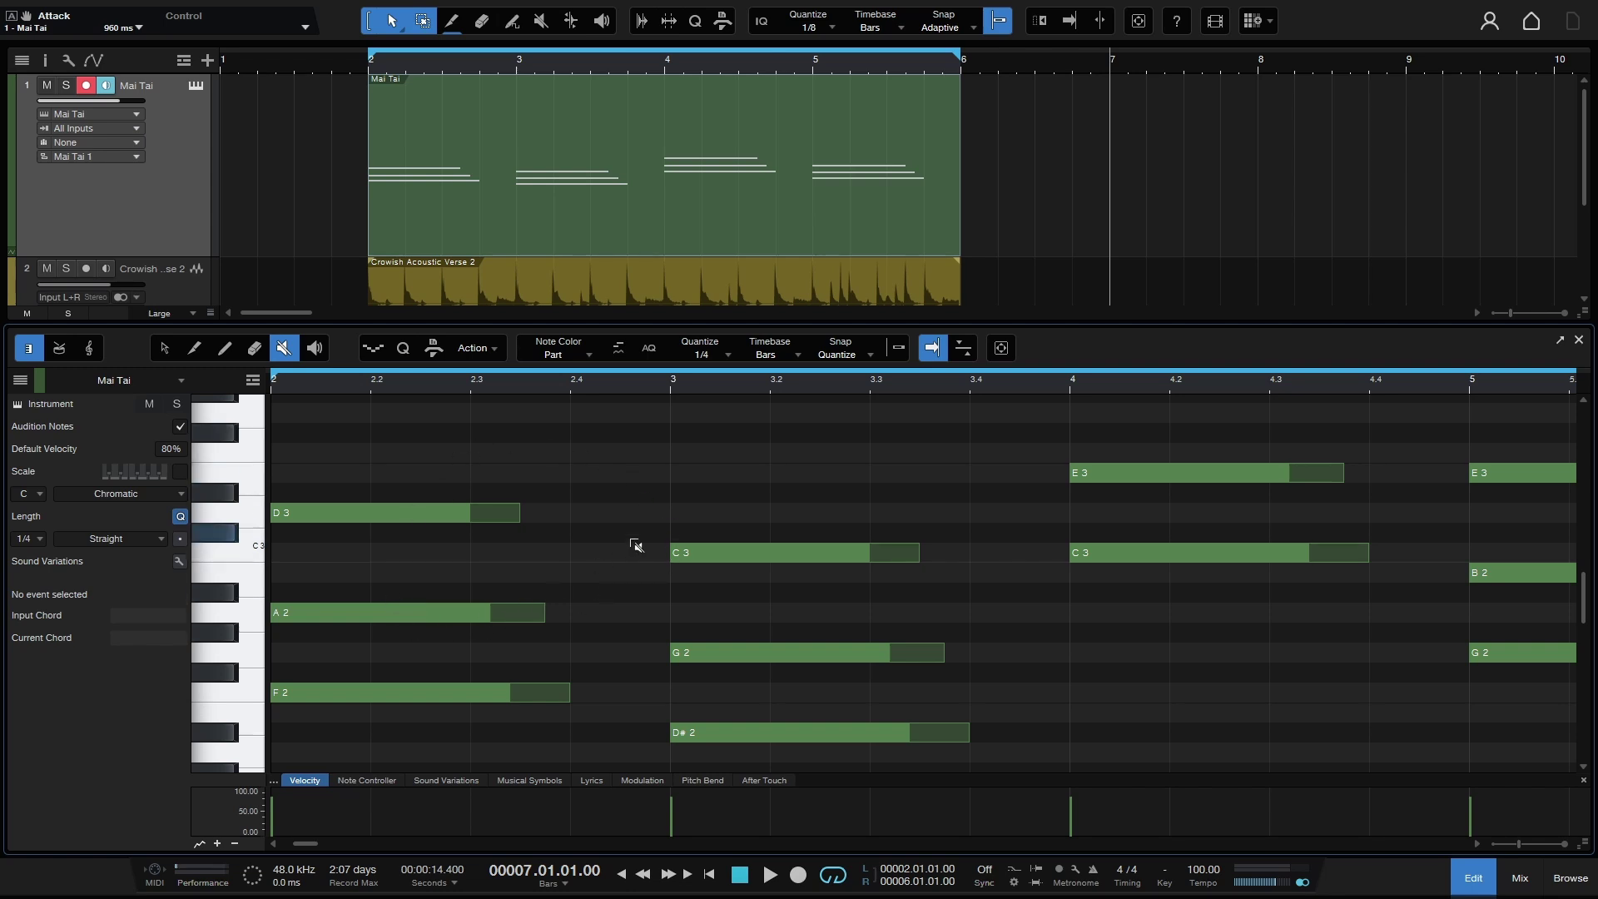
pyautogui.click(1580, 341)
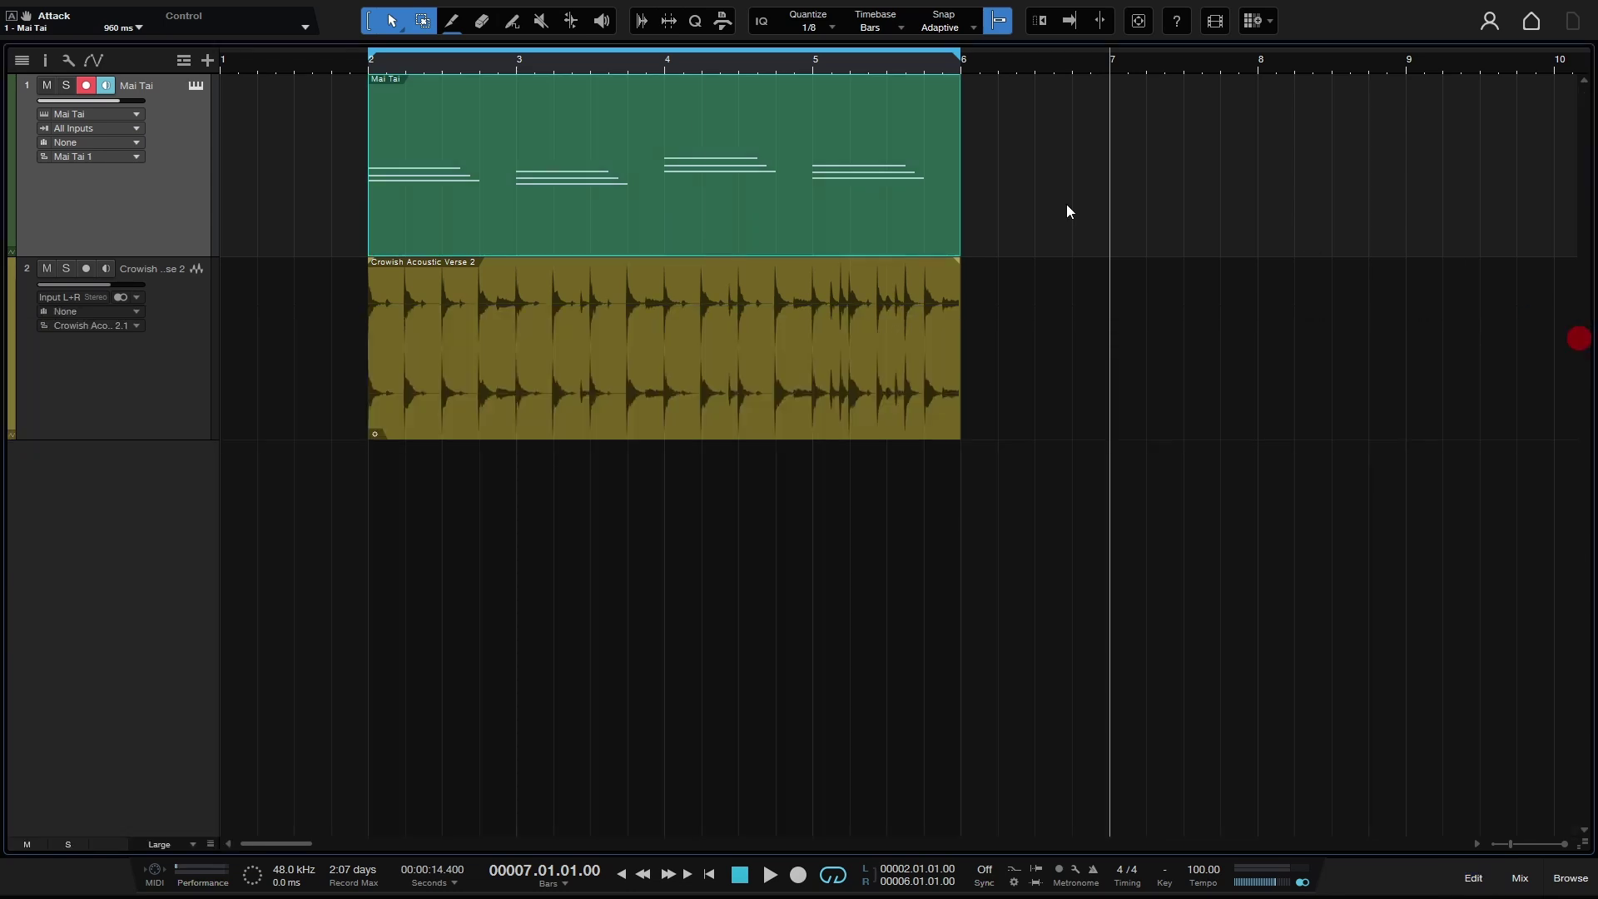
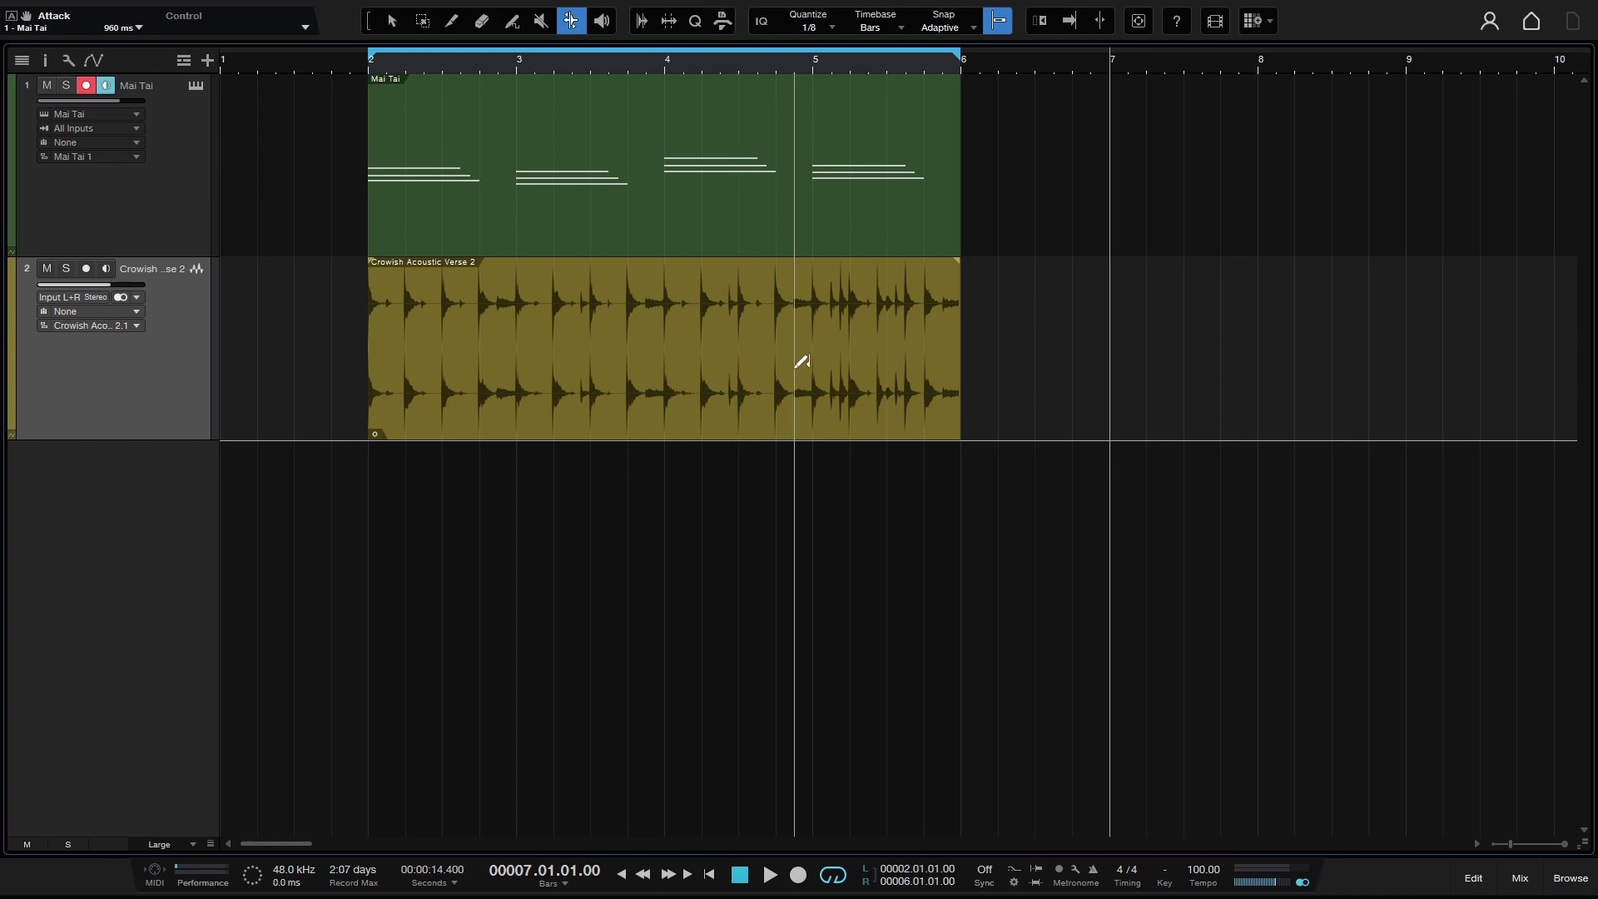
# Step: Add bend markers to the Crowish Acoustic Verse 2 event at bar 5 and between its second and third beats, and enable Bend Marker display
pyautogui.click(813, 361)
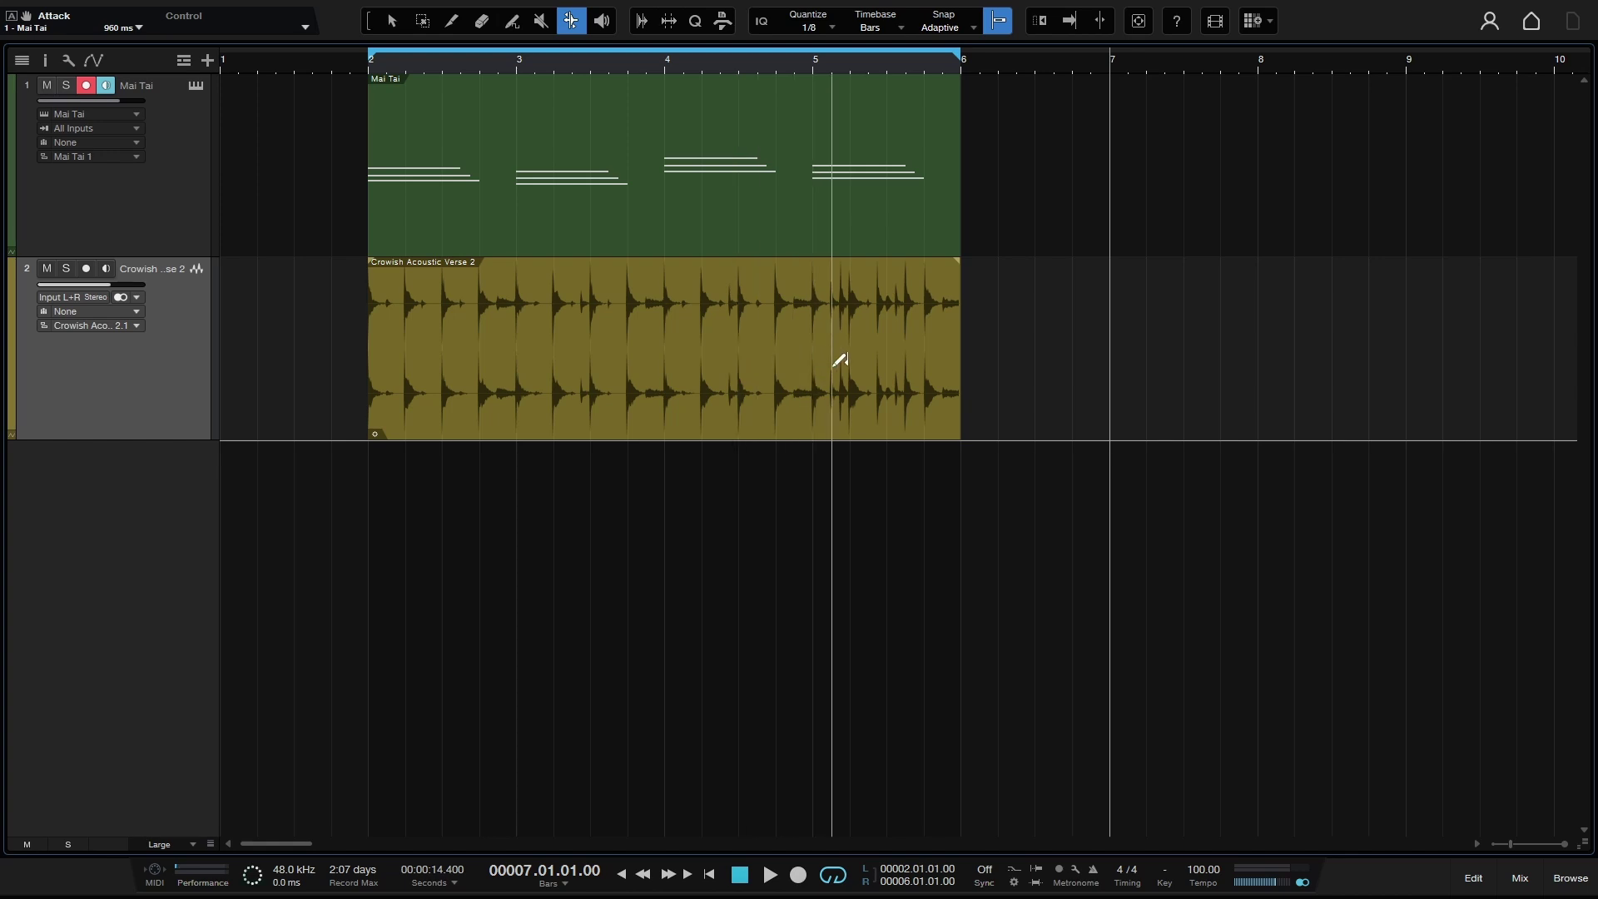
pyautogui.click(868, 364)
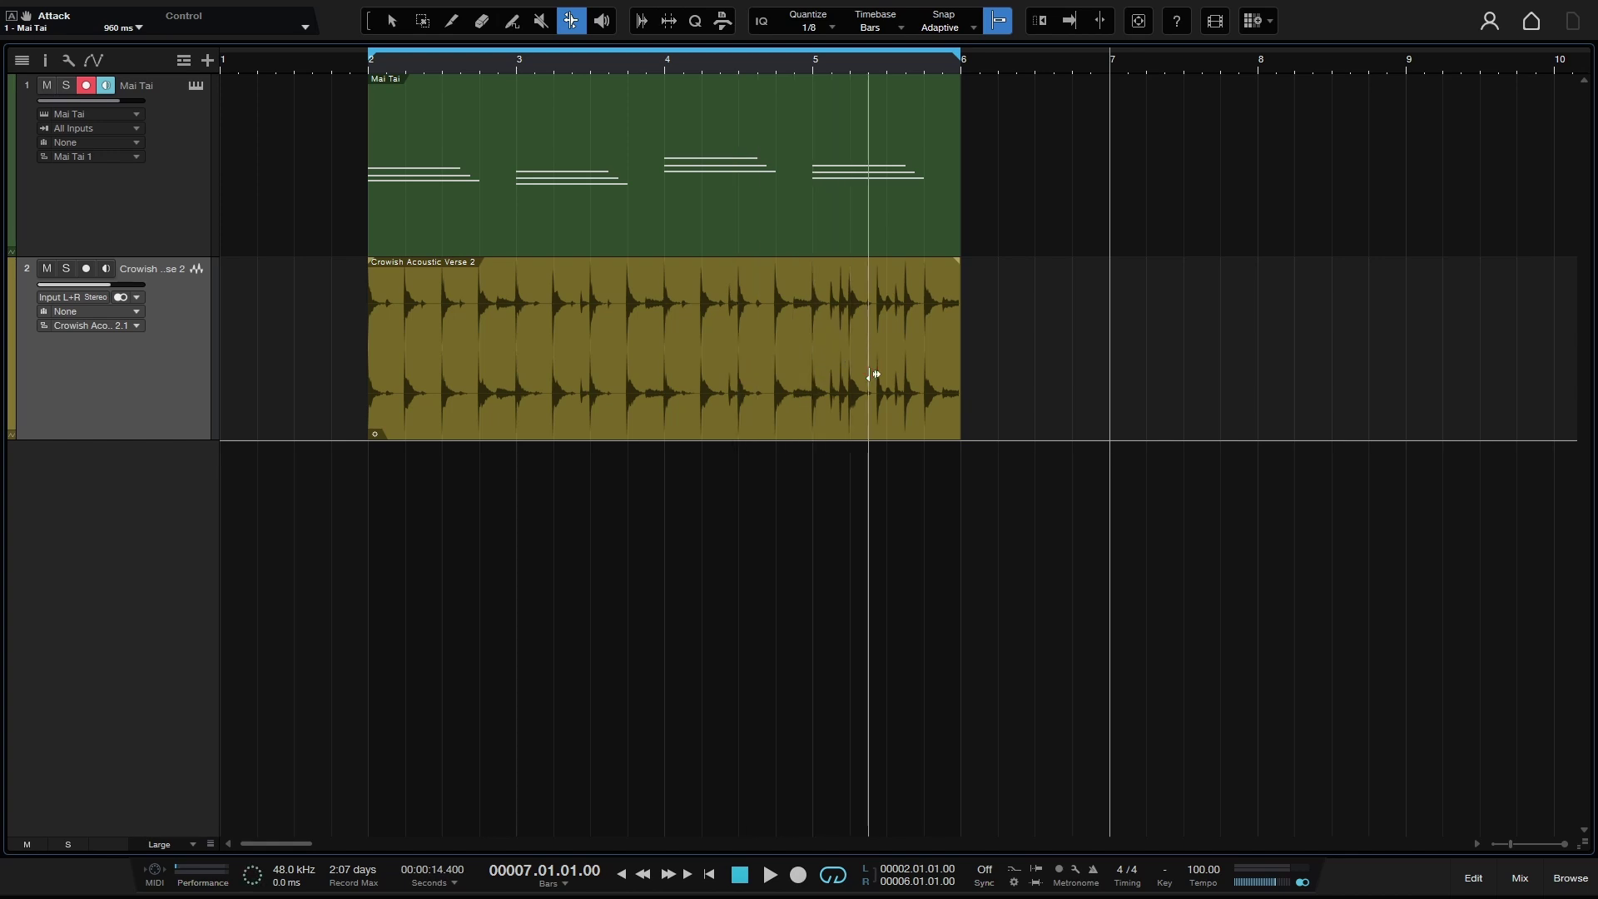
pyautogui.rightClick(409, 365)
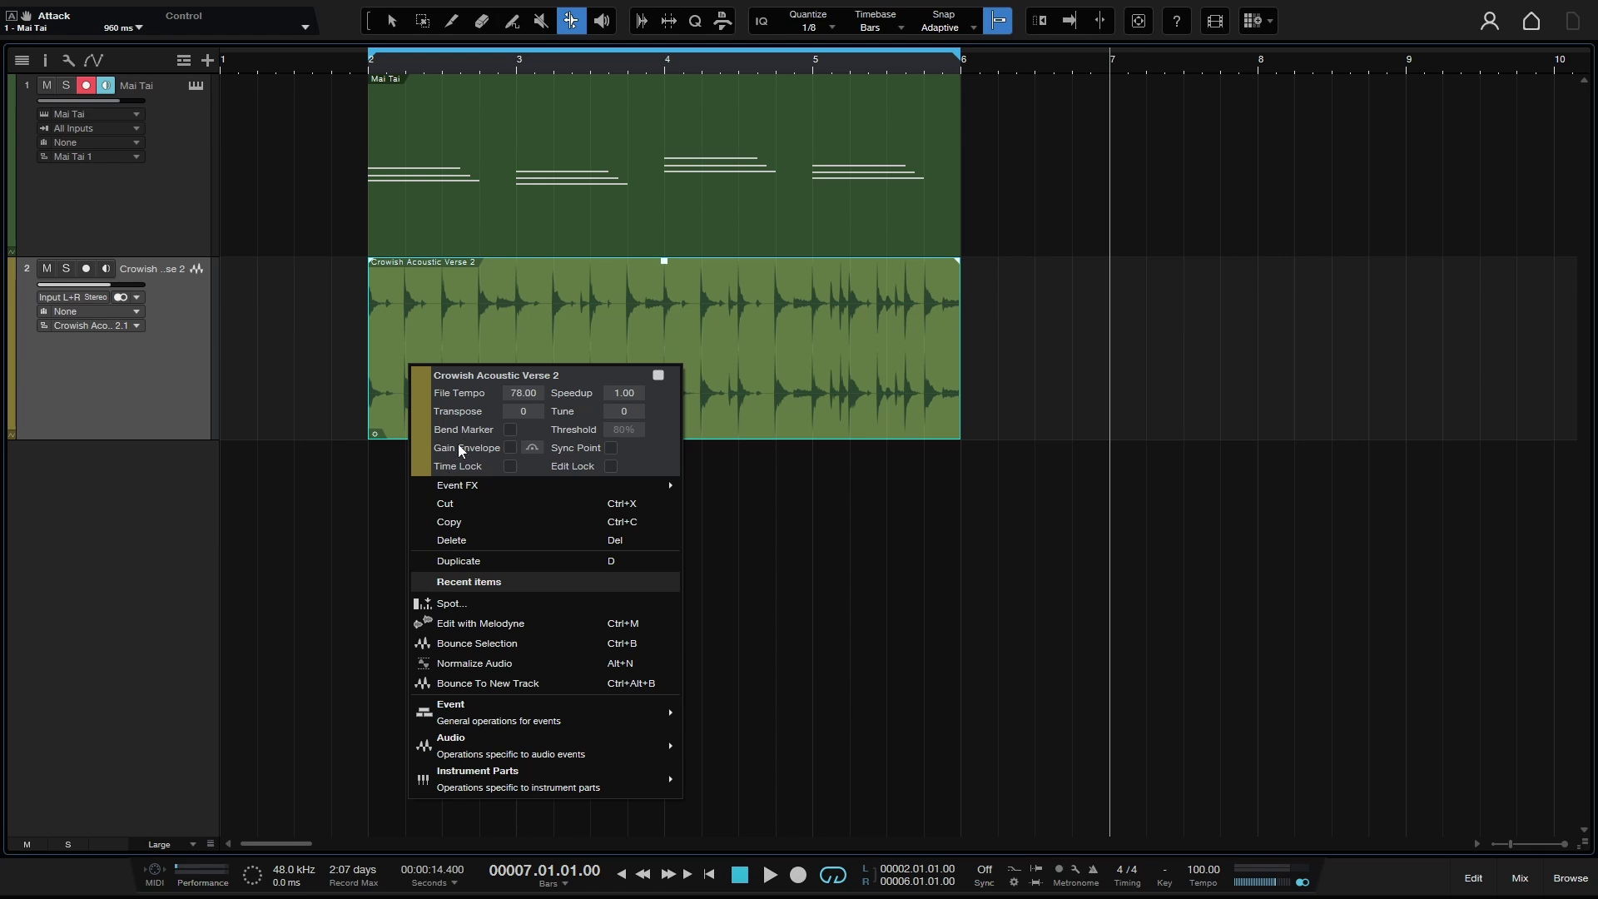
pyautogui.click(510, 430)
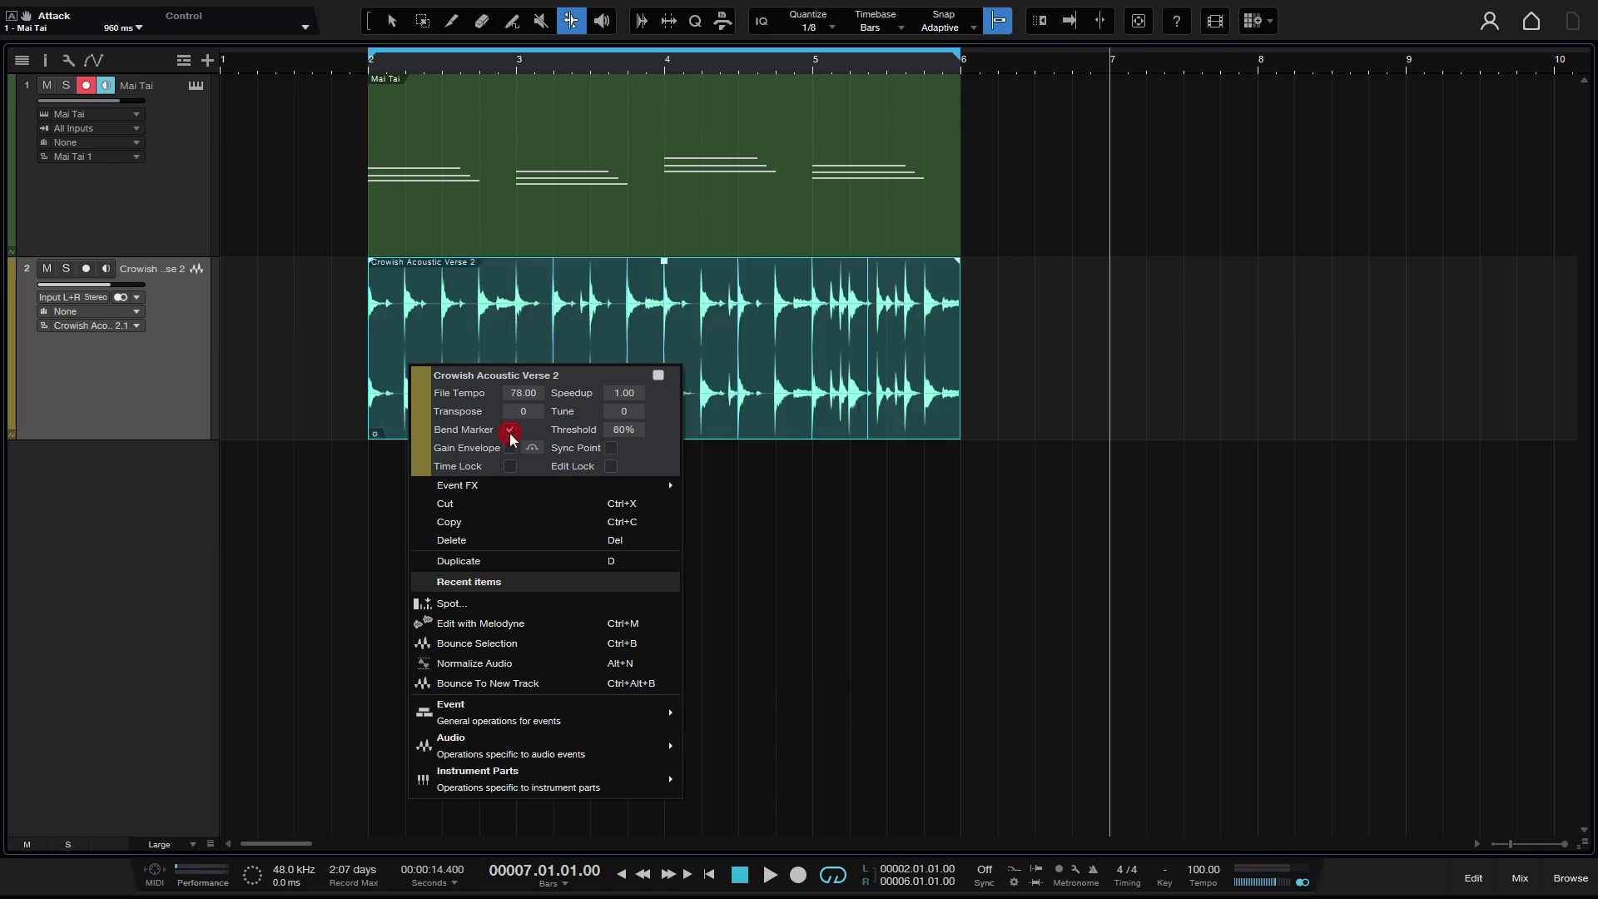
pyautogui.click(312, 420)
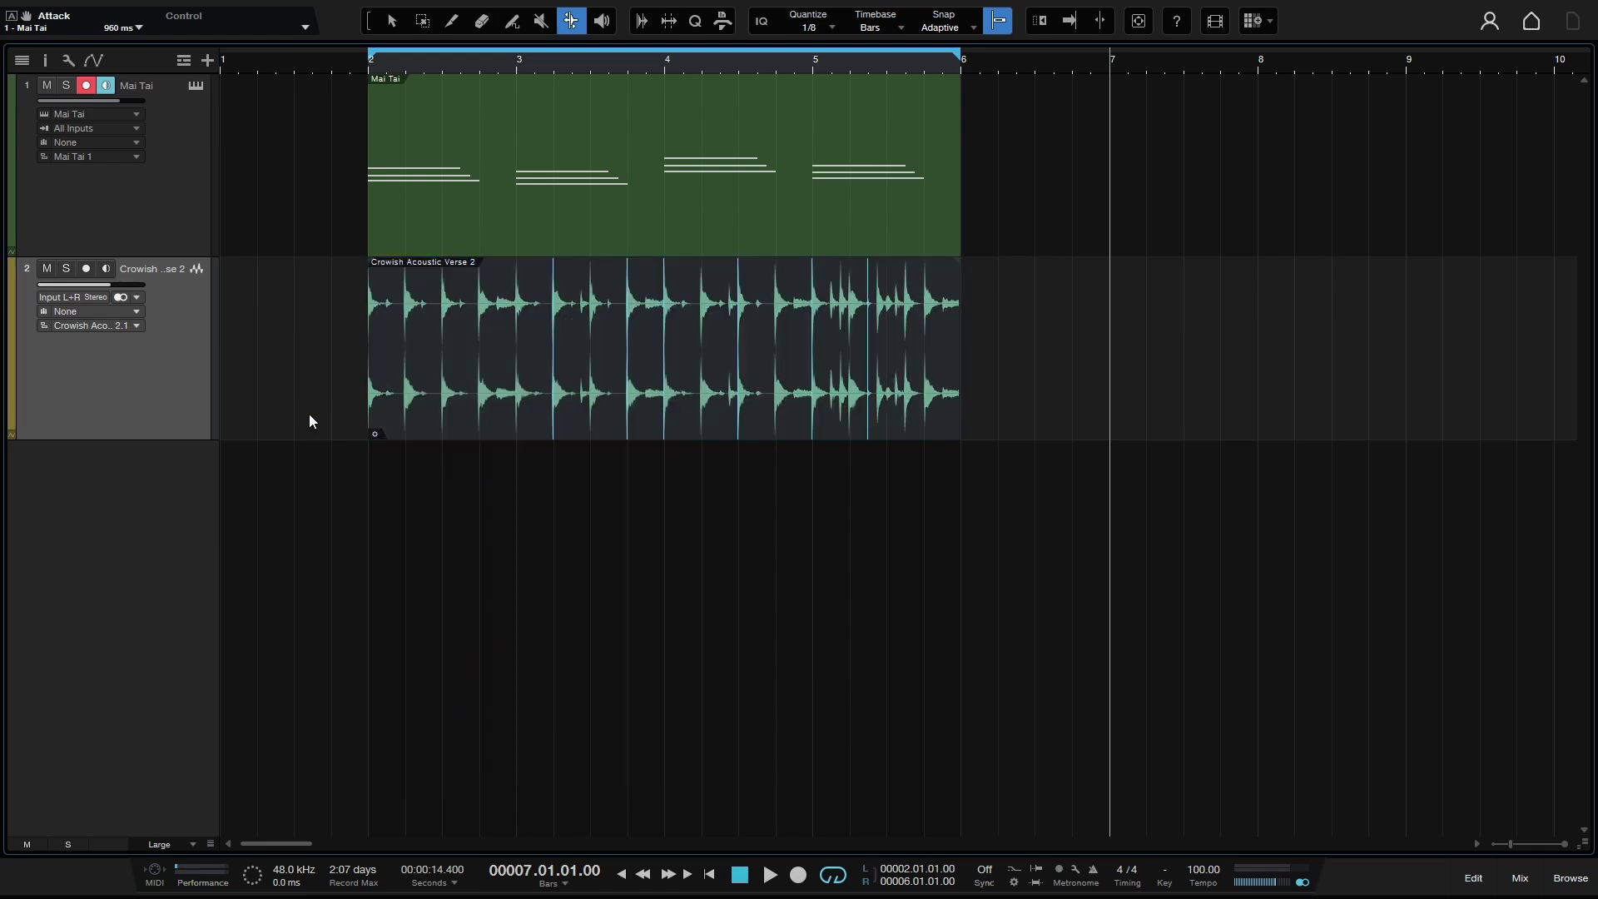
# Step: Place a bend marker on the second beat of bar 2 and move the playback cursor to the start of bar 2
pyautogui.click(406, 345)
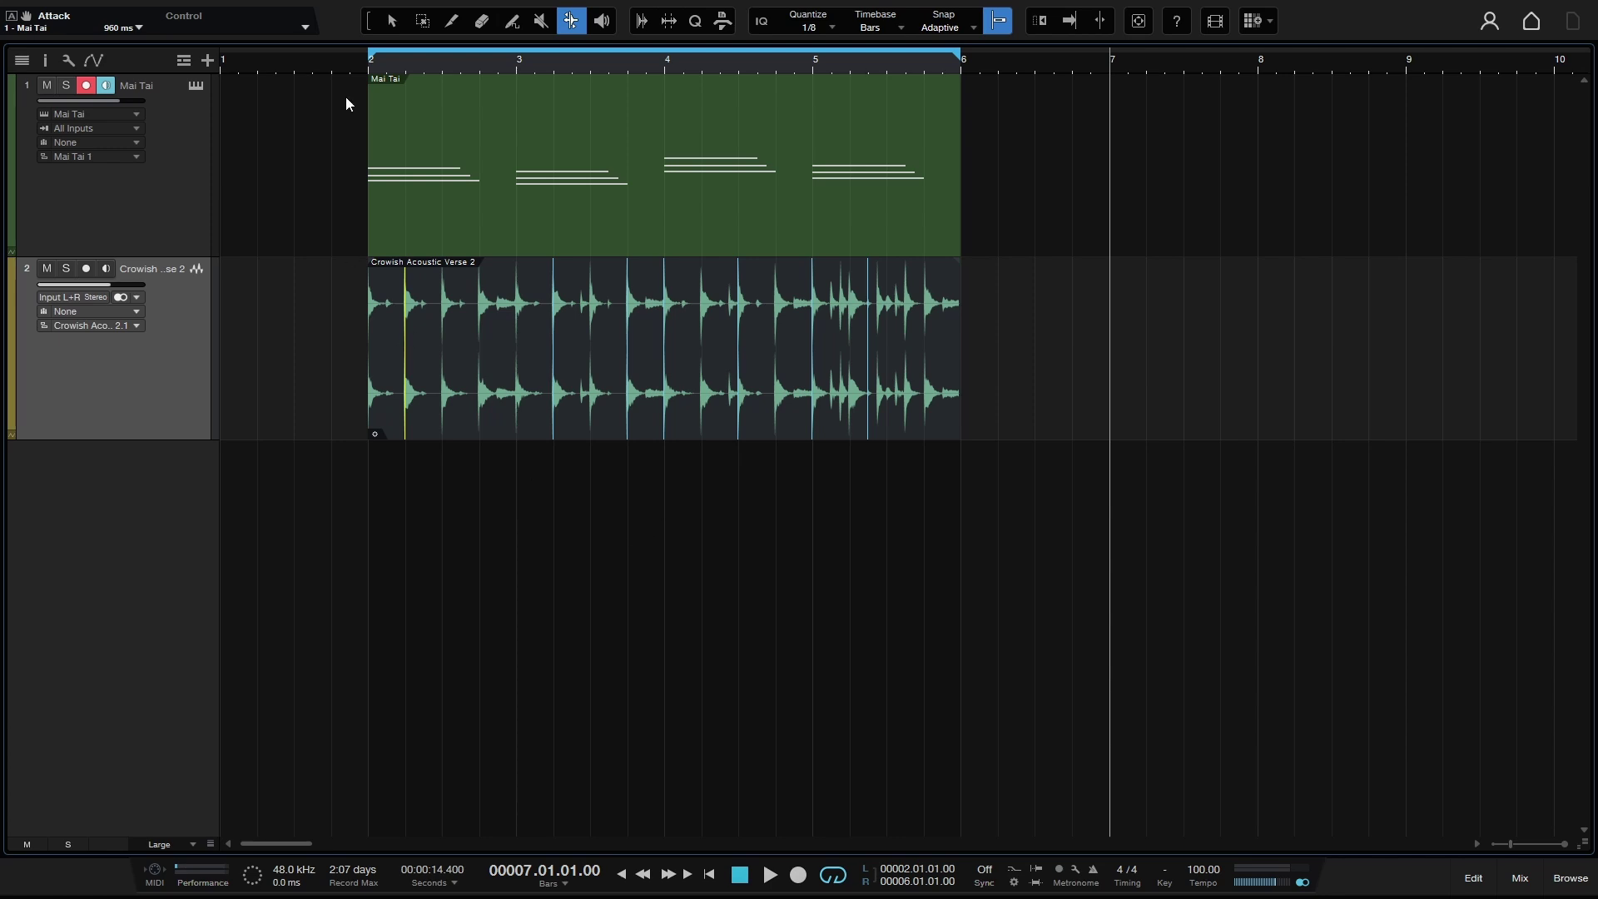
pyautogui.click(361, 70)
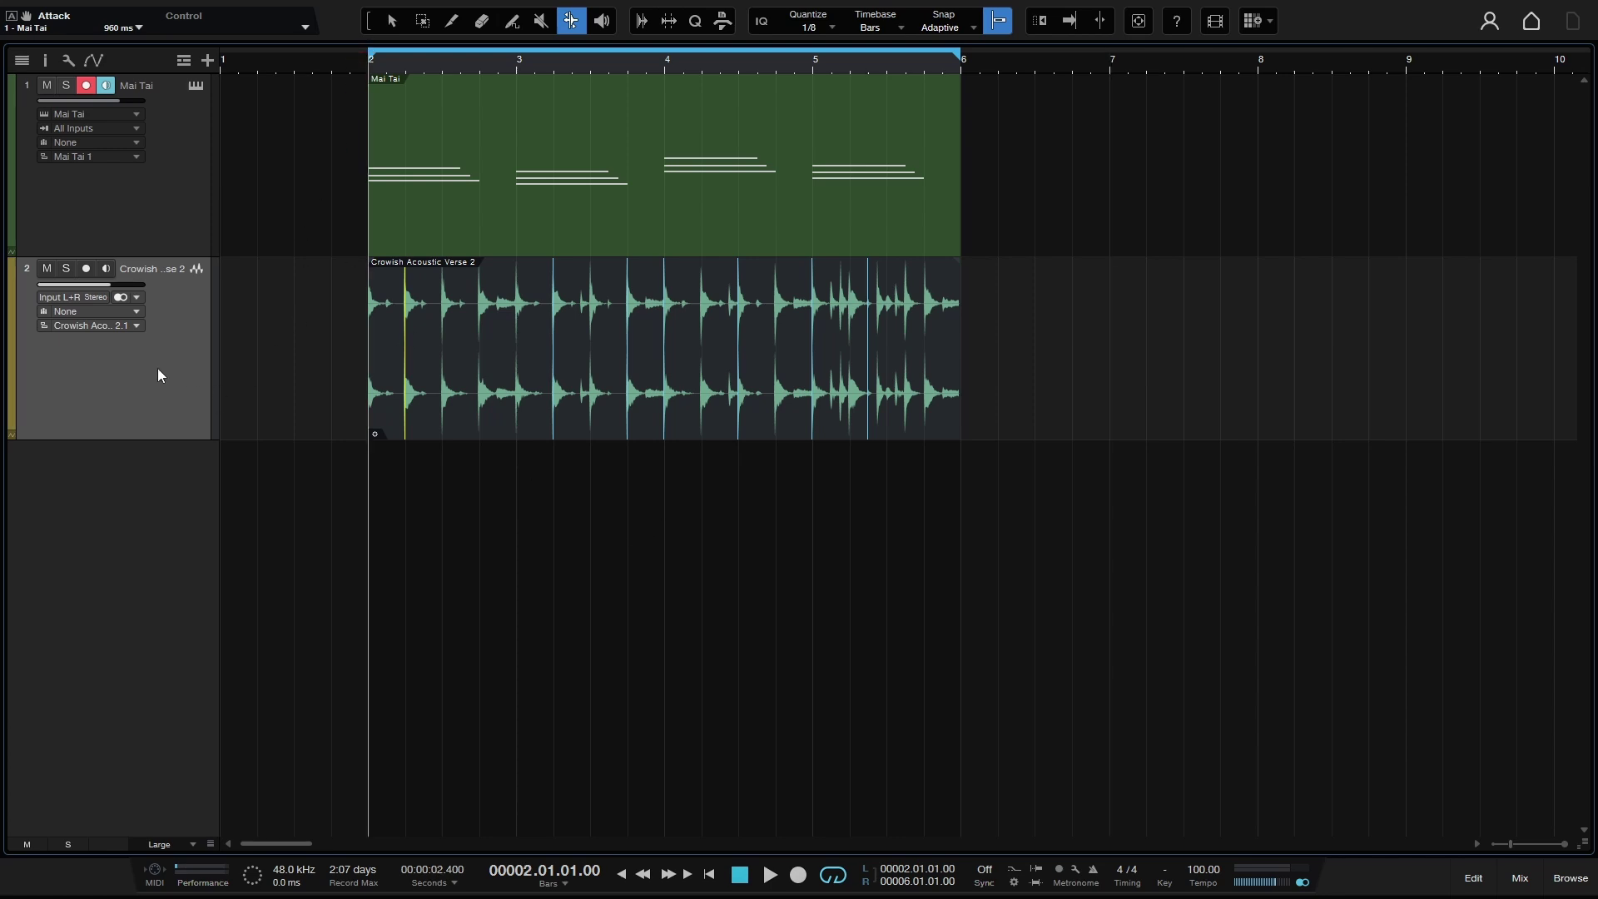
# Step: Solo the Crowish Acoustic Verse 2 track and play it from bar 2
pyautogui.click(67, 268)
pyautogui.press('space')
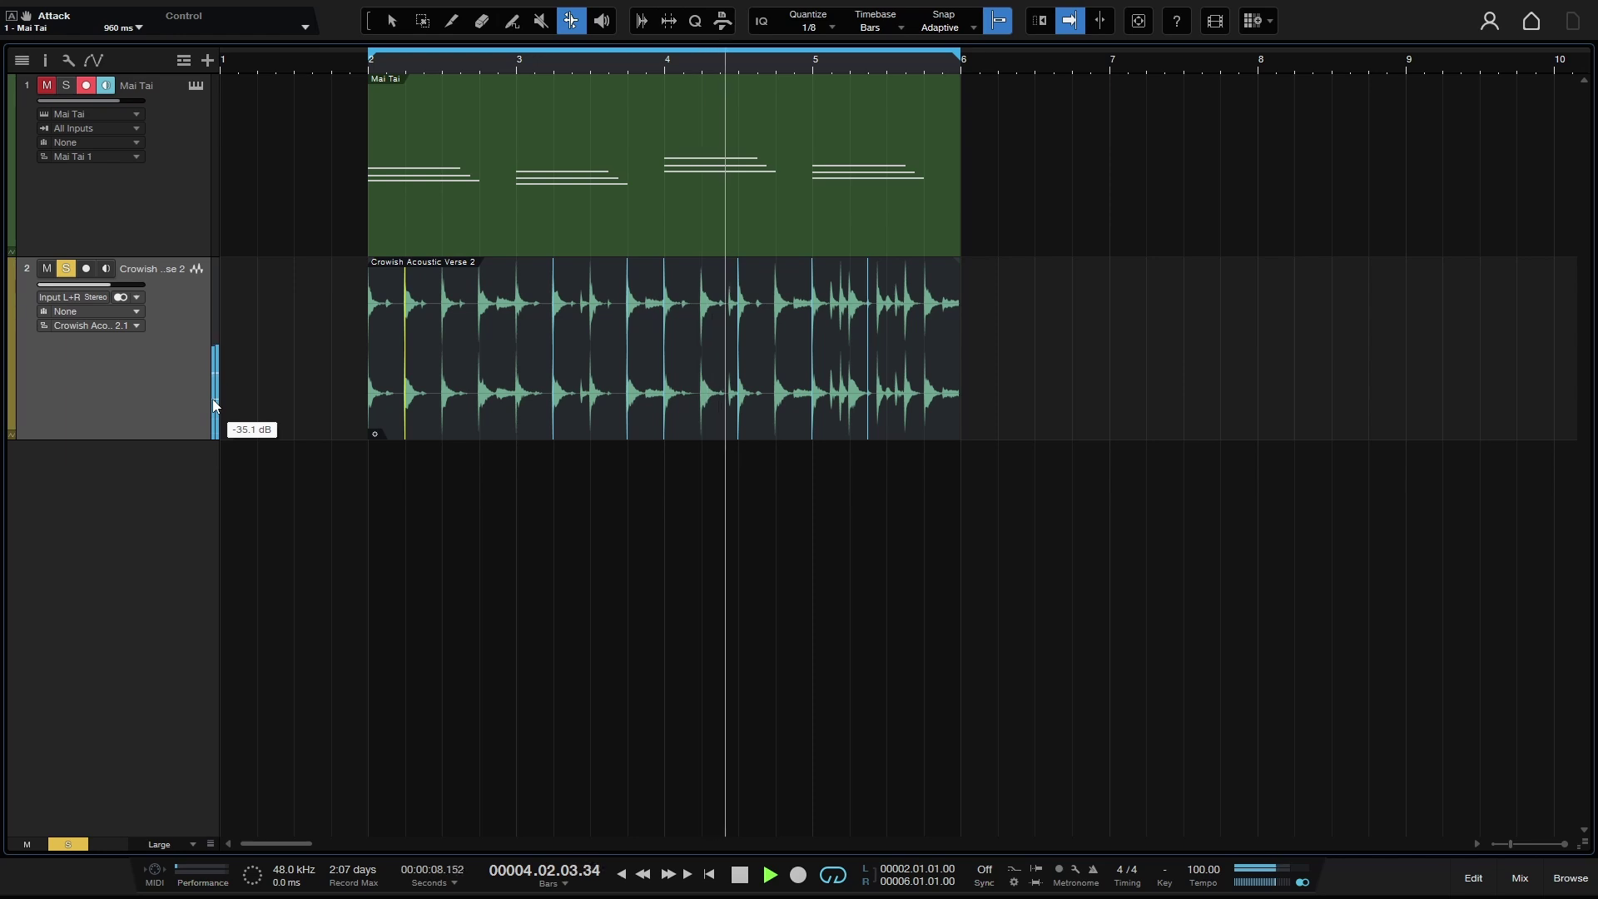
pyautogui.press('space')
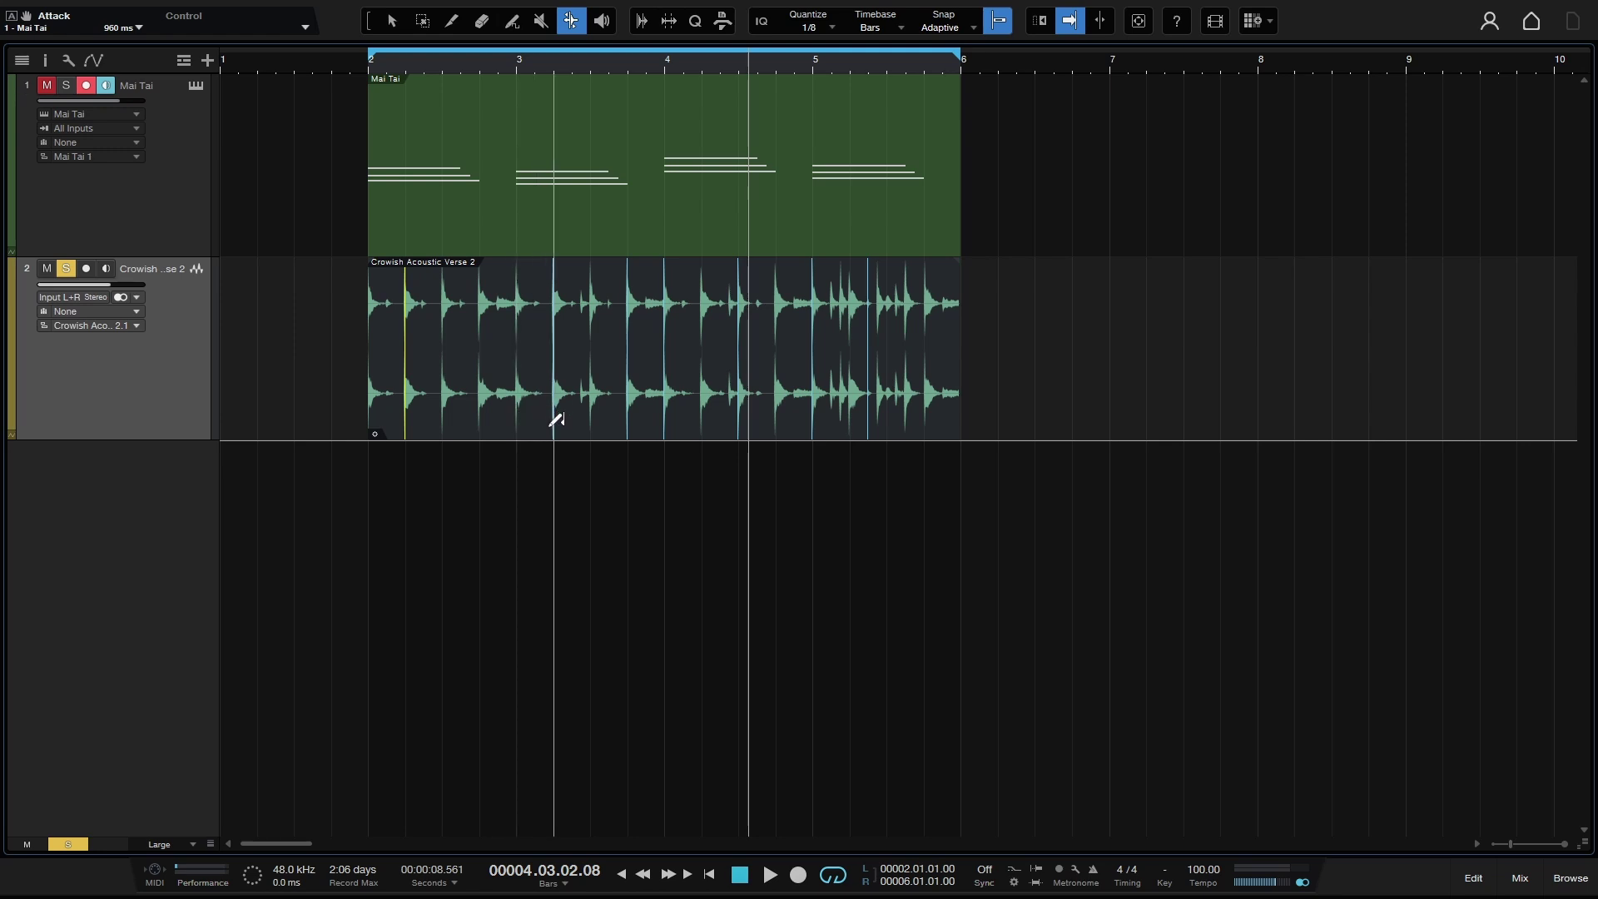
# Step: Move the bend marker on beat 2 of bar 3 to beat 3 and play the track from bar 2
pyautogui.moveTo(554, 427)
pyautogui.mouseDown()
pyautogui.moveTo(593, 438)
pyautogui.moveTo(498, 431)
pyautogui.moveTo(589, 433)
pyautogui.mouseUp()
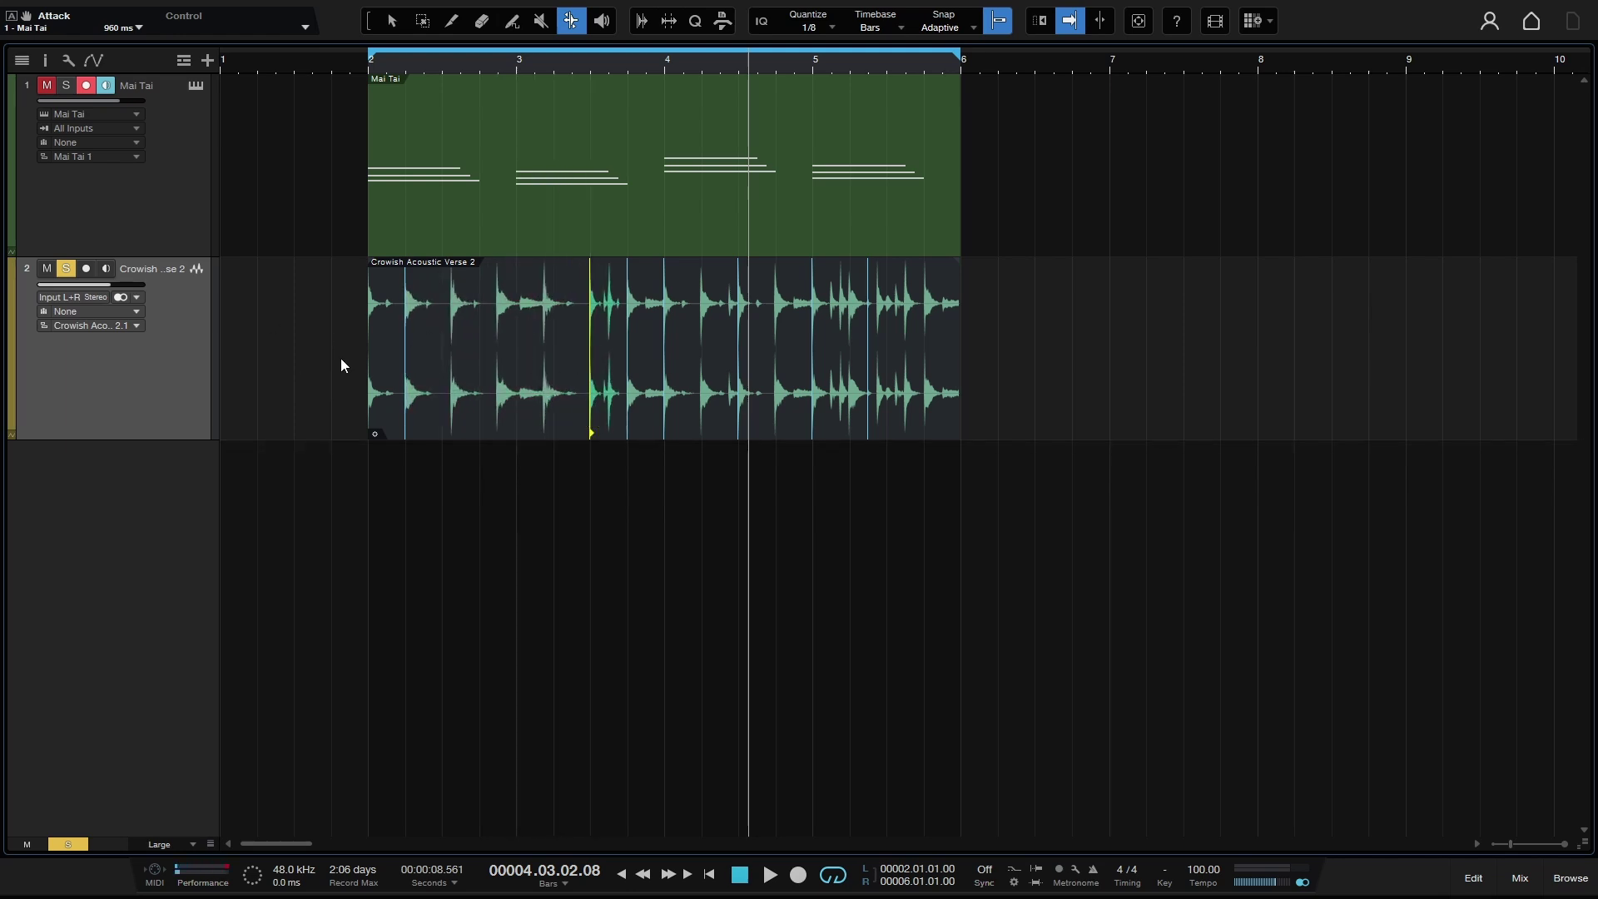
pyautogui.click(364, 63)
pyautogui.press('space')
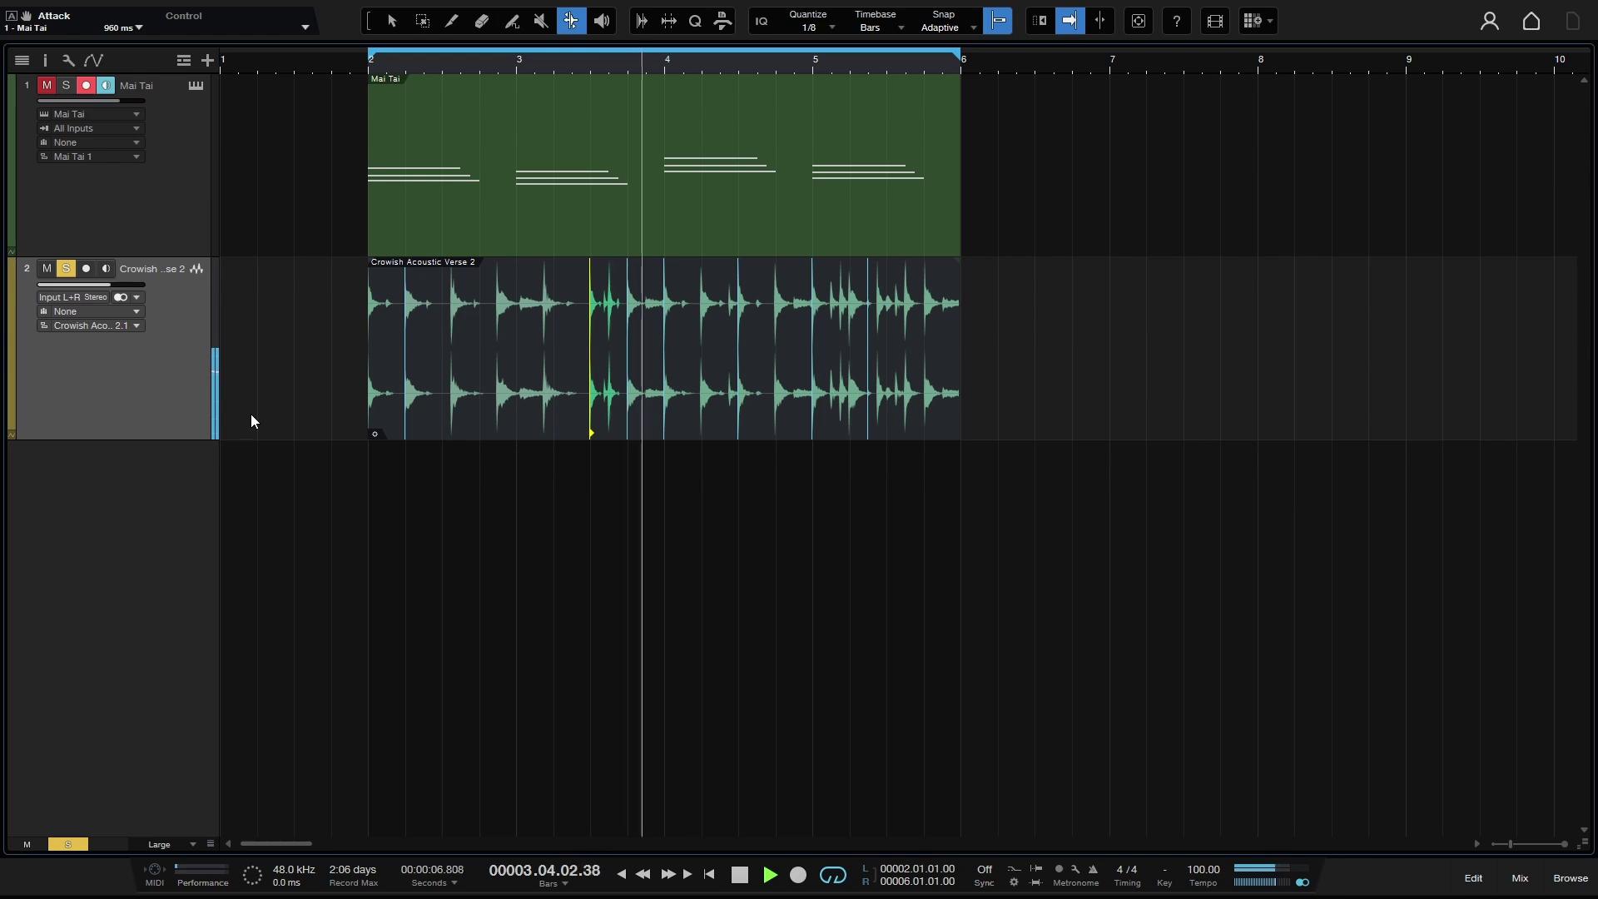
pyautogui.press('space')
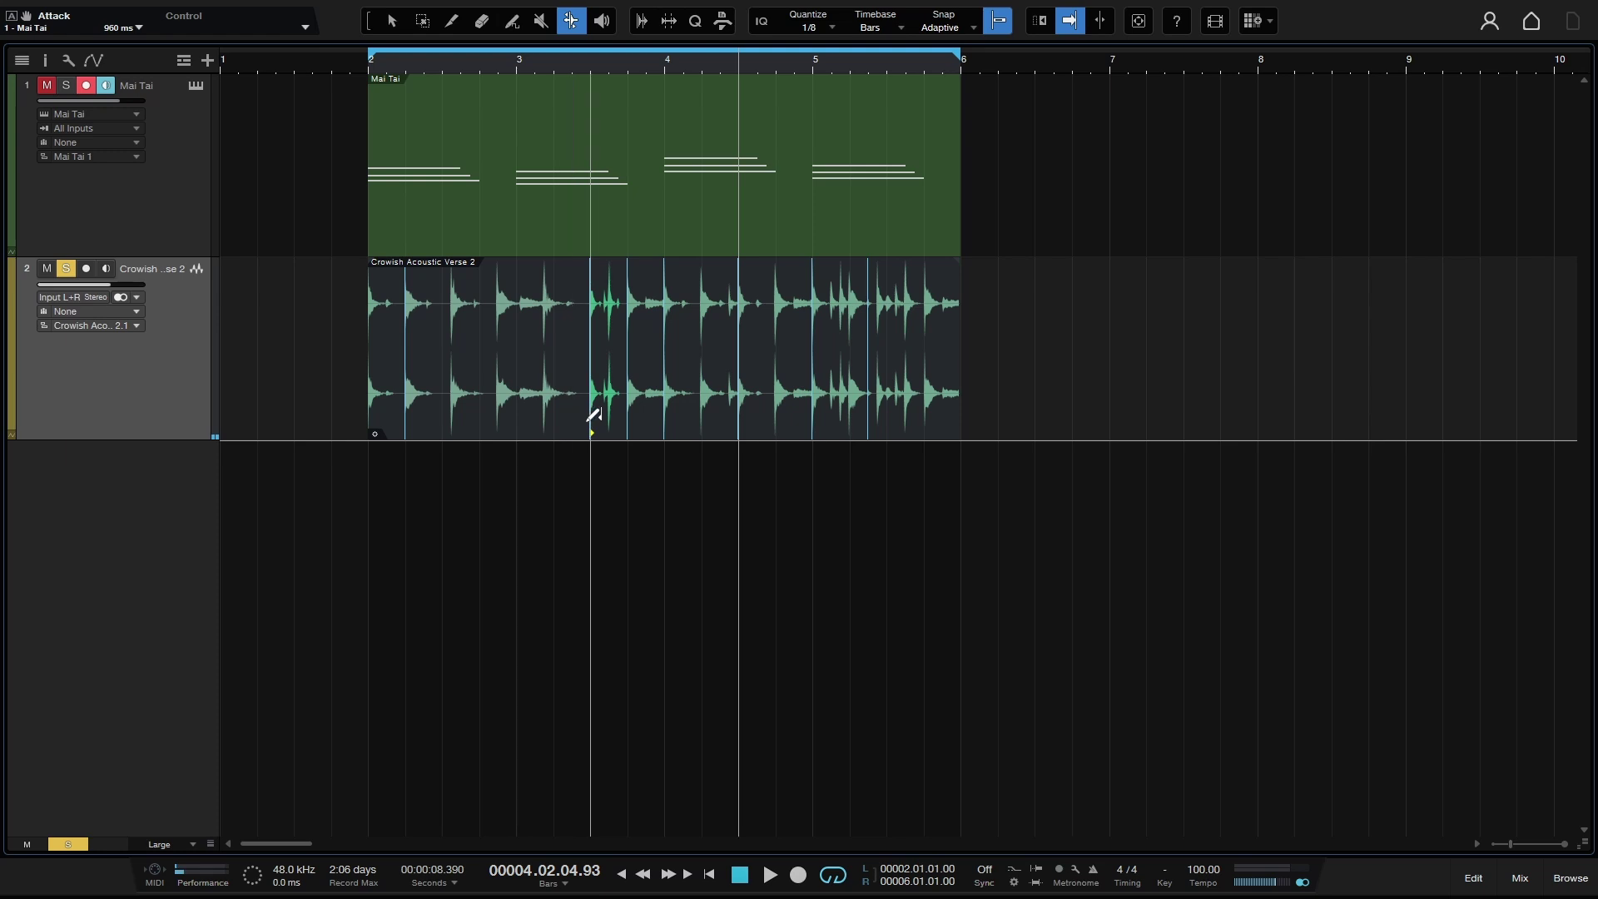
# Step: Move the shifted bend marker to before beat 2 of bar 3, return it to beat 2 and deselect it
pyautogui.moveTo(591, 418)
pyautogui.mouseDown()
pyautogui.moveTo(426, 411)
pyautogui.moveTo(608, 411)
pyautogui.moveTo(544, 411)
pyautogui.mouseUp()
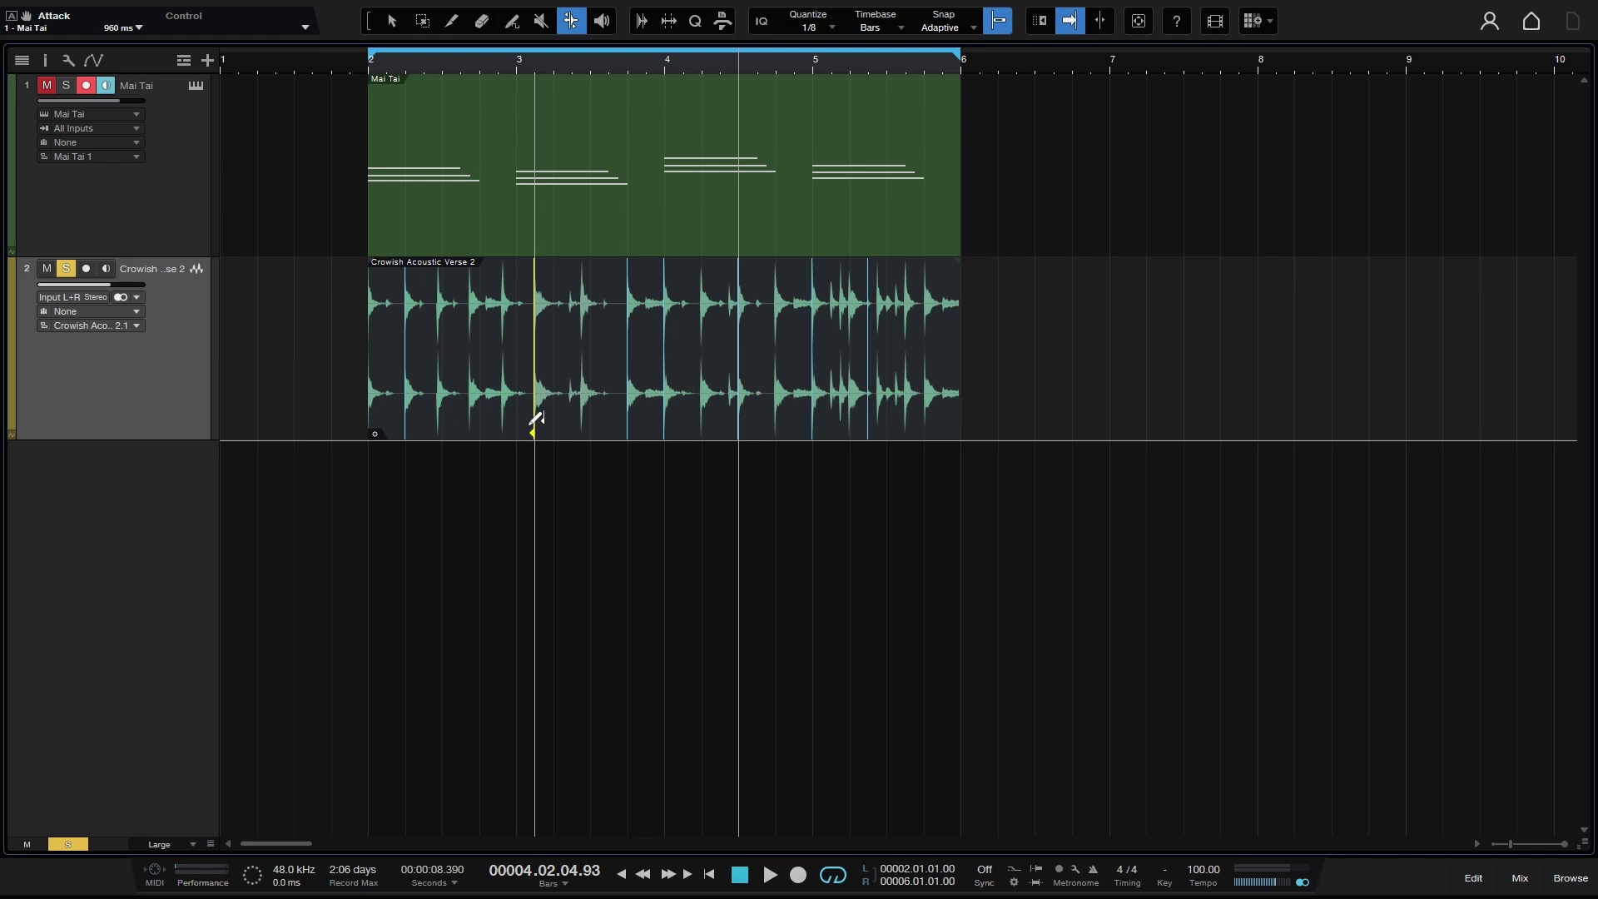
pyautogui.moveTo(538, 430); pyautogui.dragTo(554, 436)
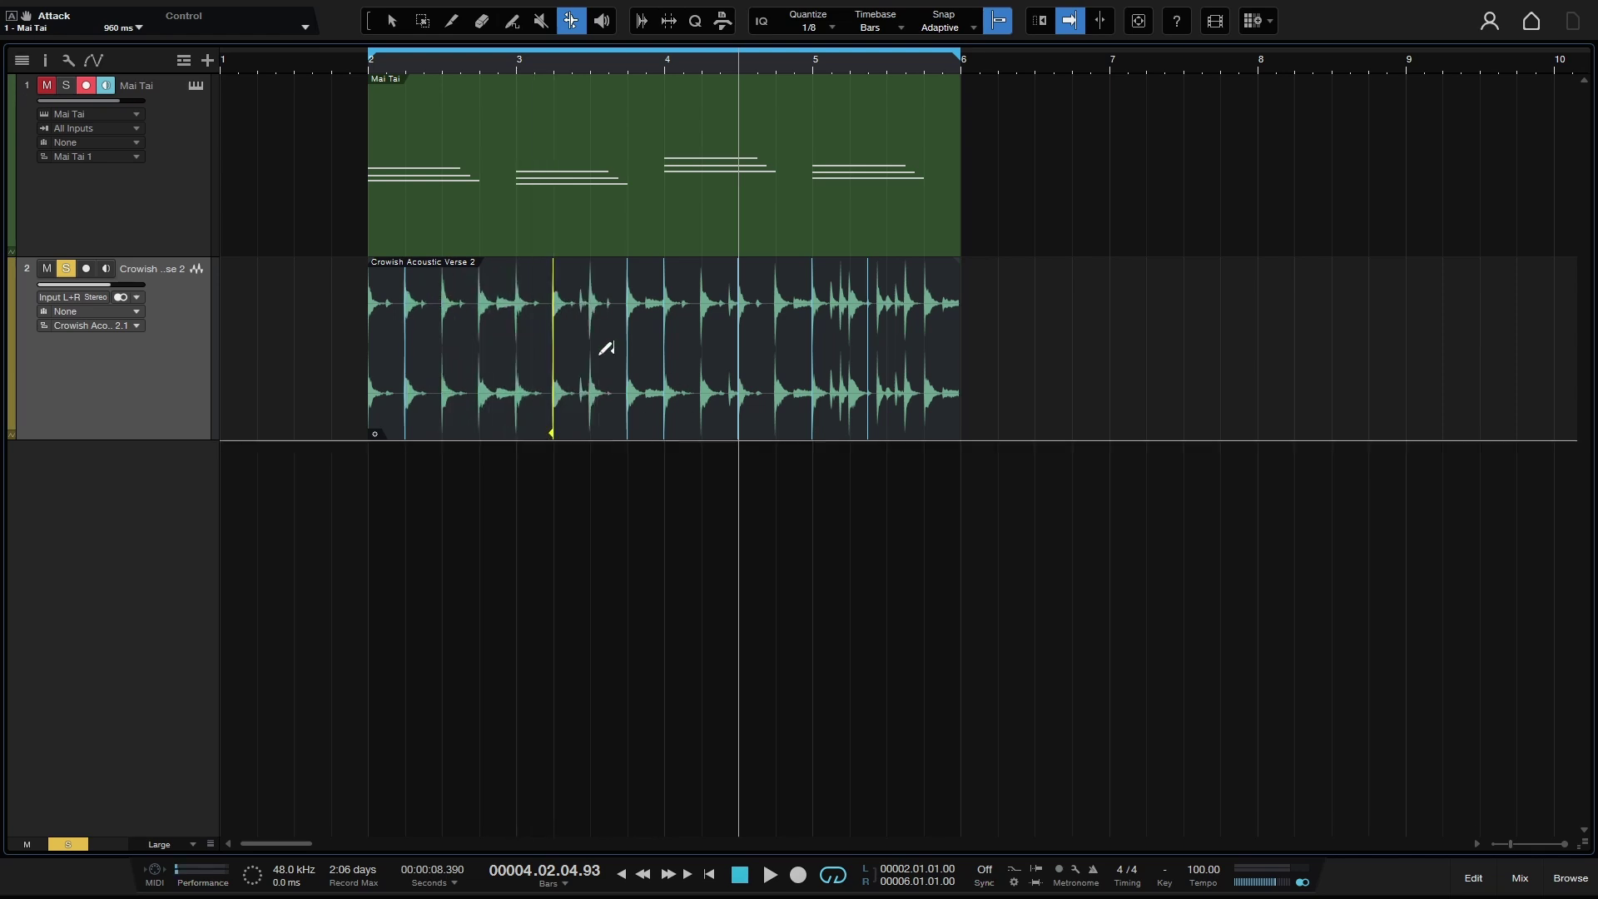
pyautogui.click(540, 524)
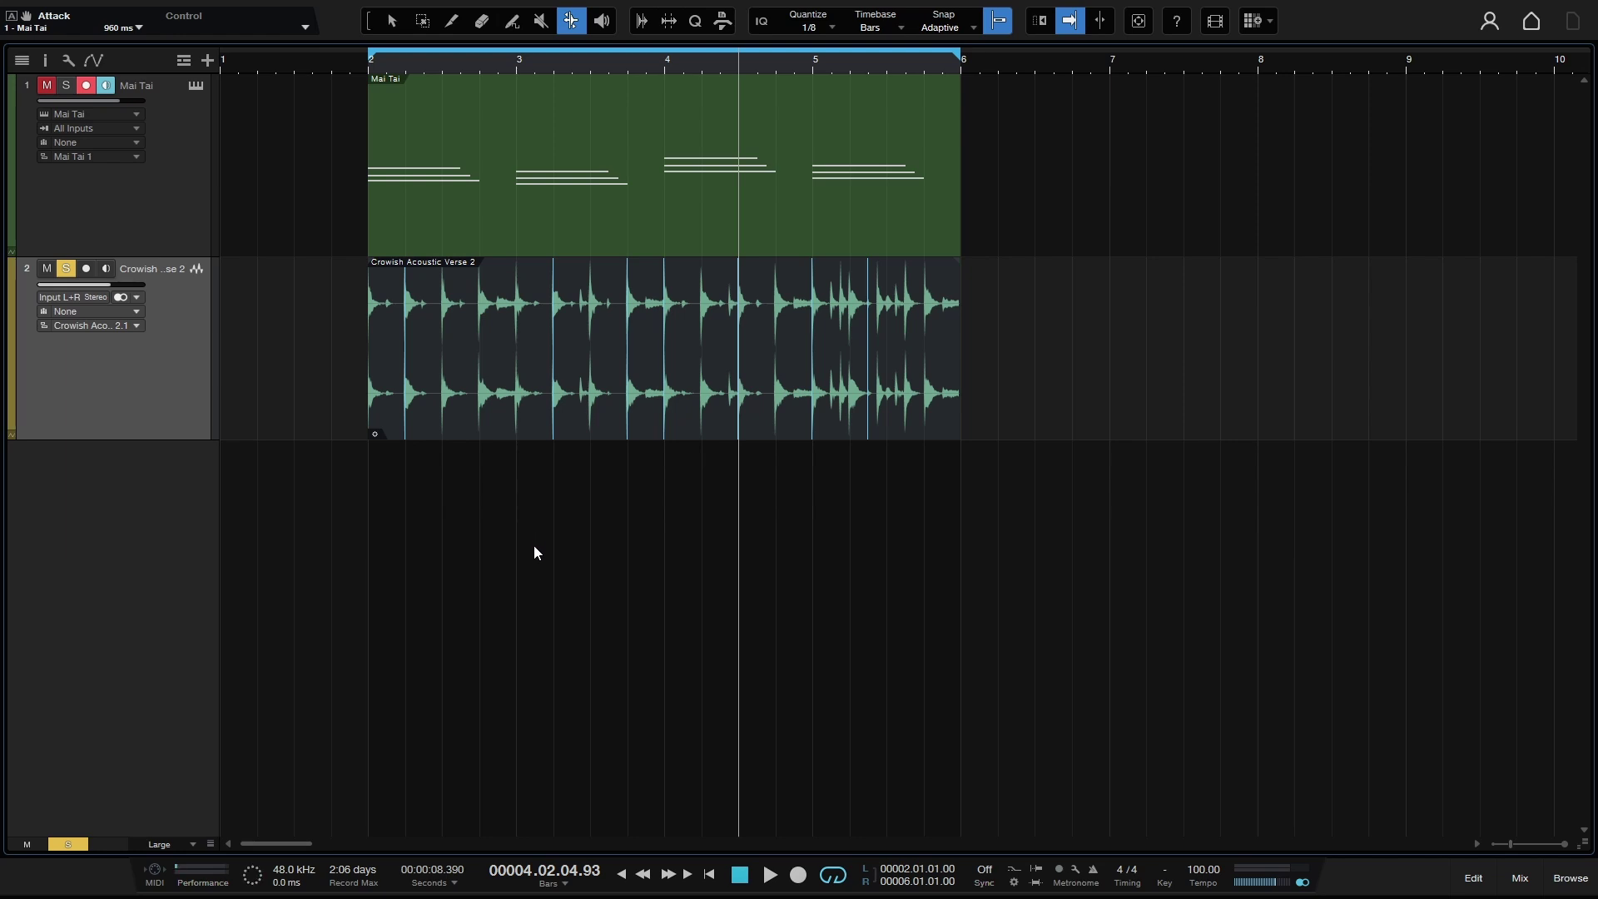
# Step: Turn off Bend Marker display for the Crowish Acoustic Verse 2 event and deselect it
pyautogui.rightClick(489, 381)
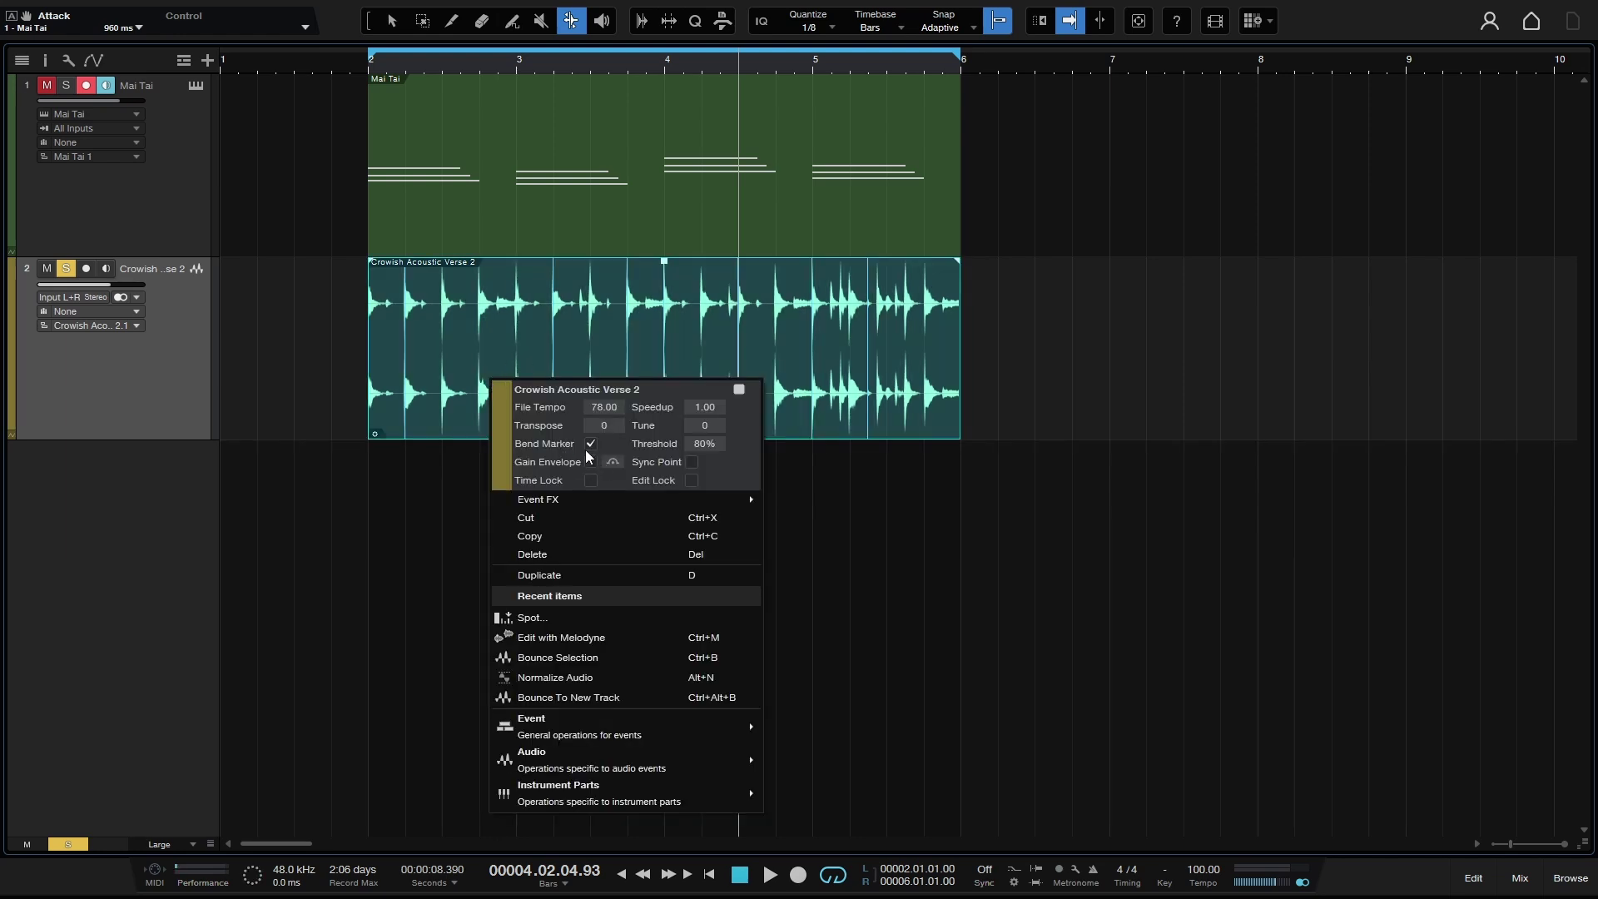
pyautogui.click(591, 445)
pyautogui.click(1113, 394)
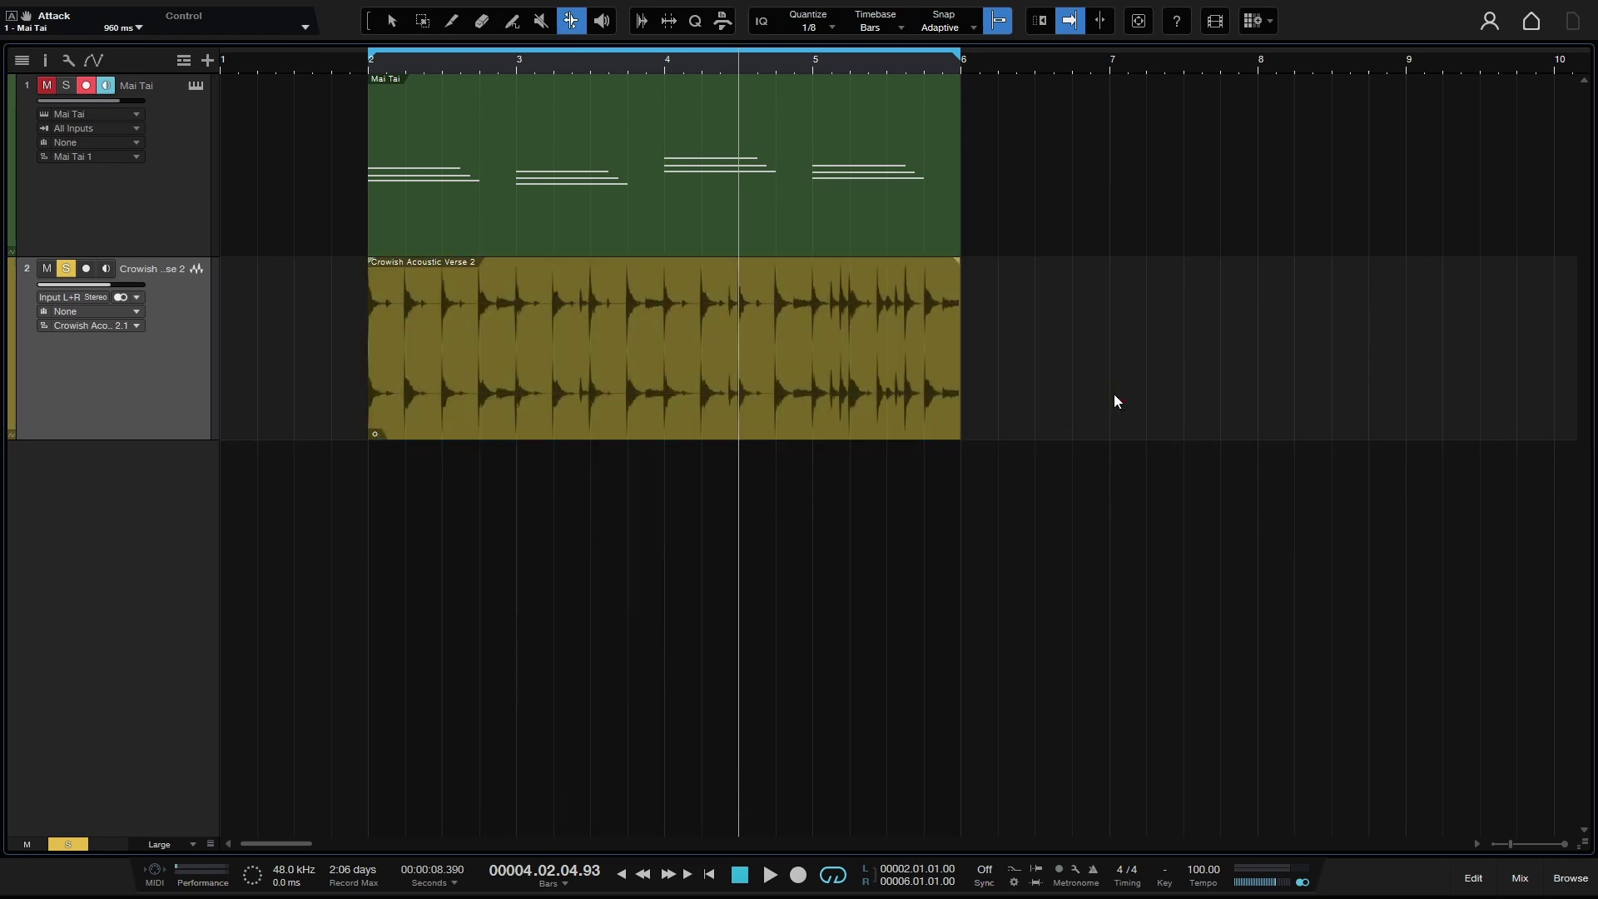
# Step: Unsolo the Crowish track and audition the Mai Tai part from bar 4 and the Crowish event from bar 3 with the Listen Tool
pyautogui.press('8')
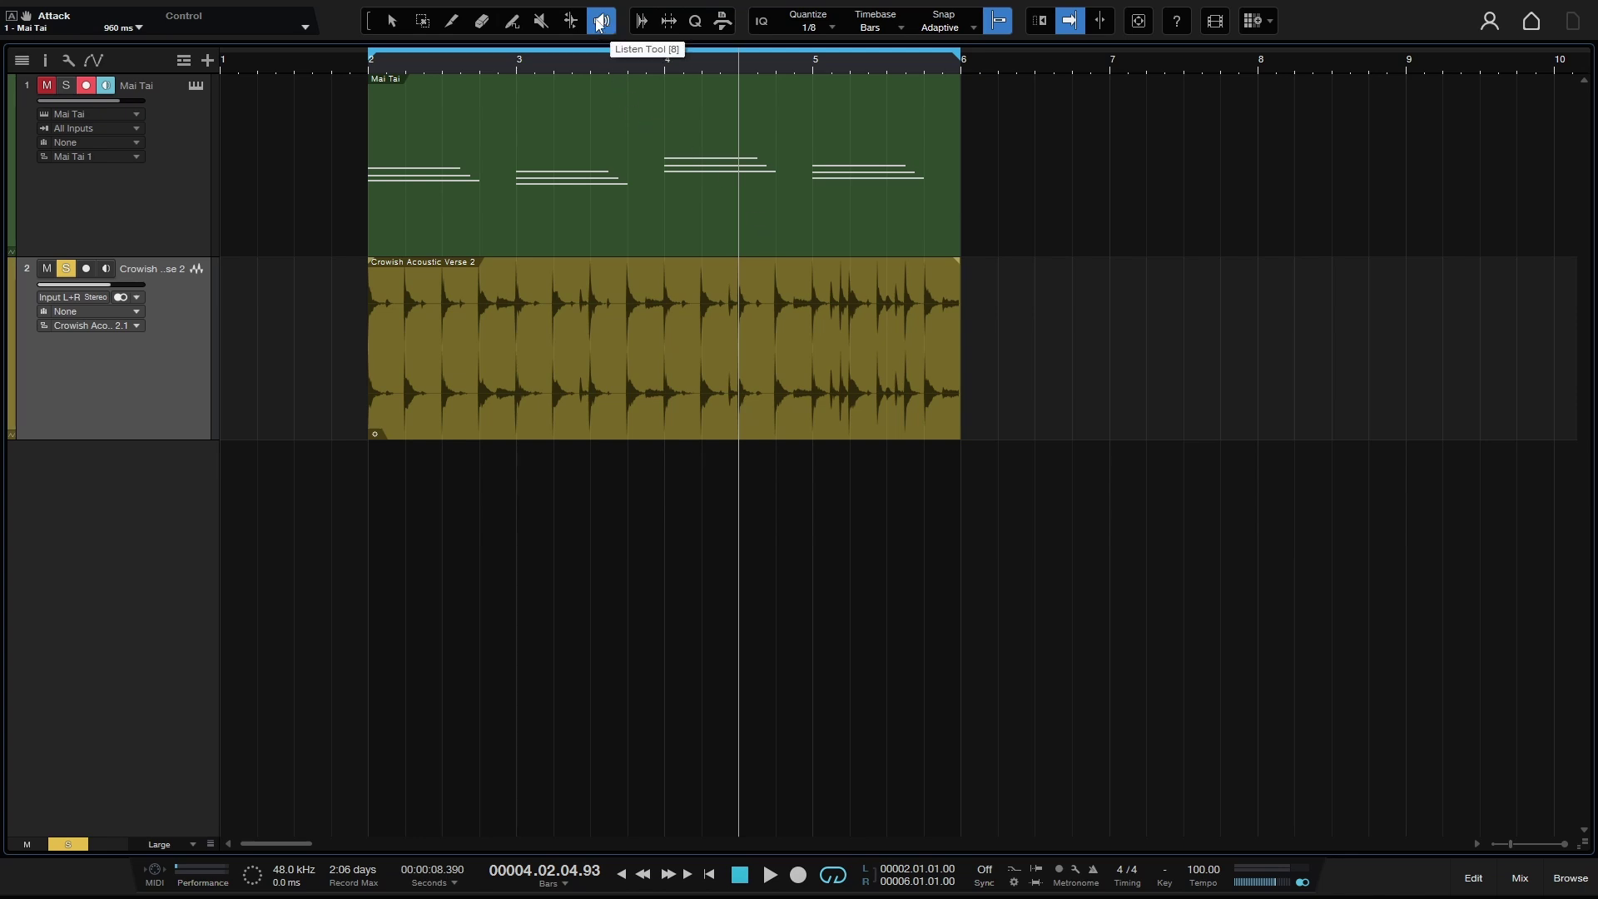
pyautogui.click(66, 269)
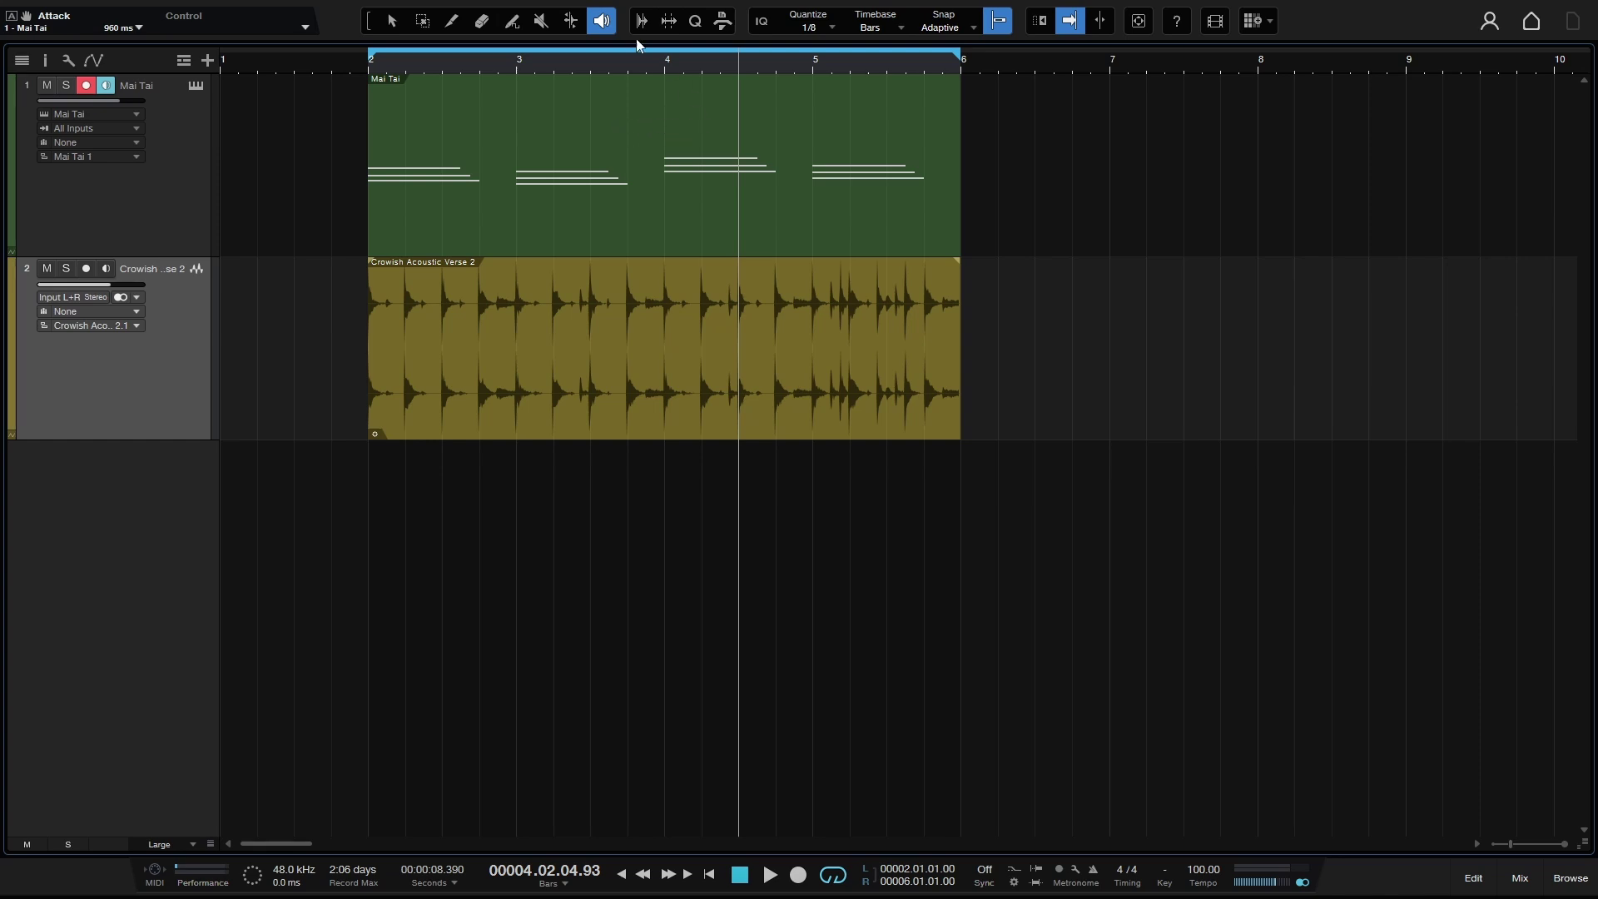
pyautogui.click(664, 119)
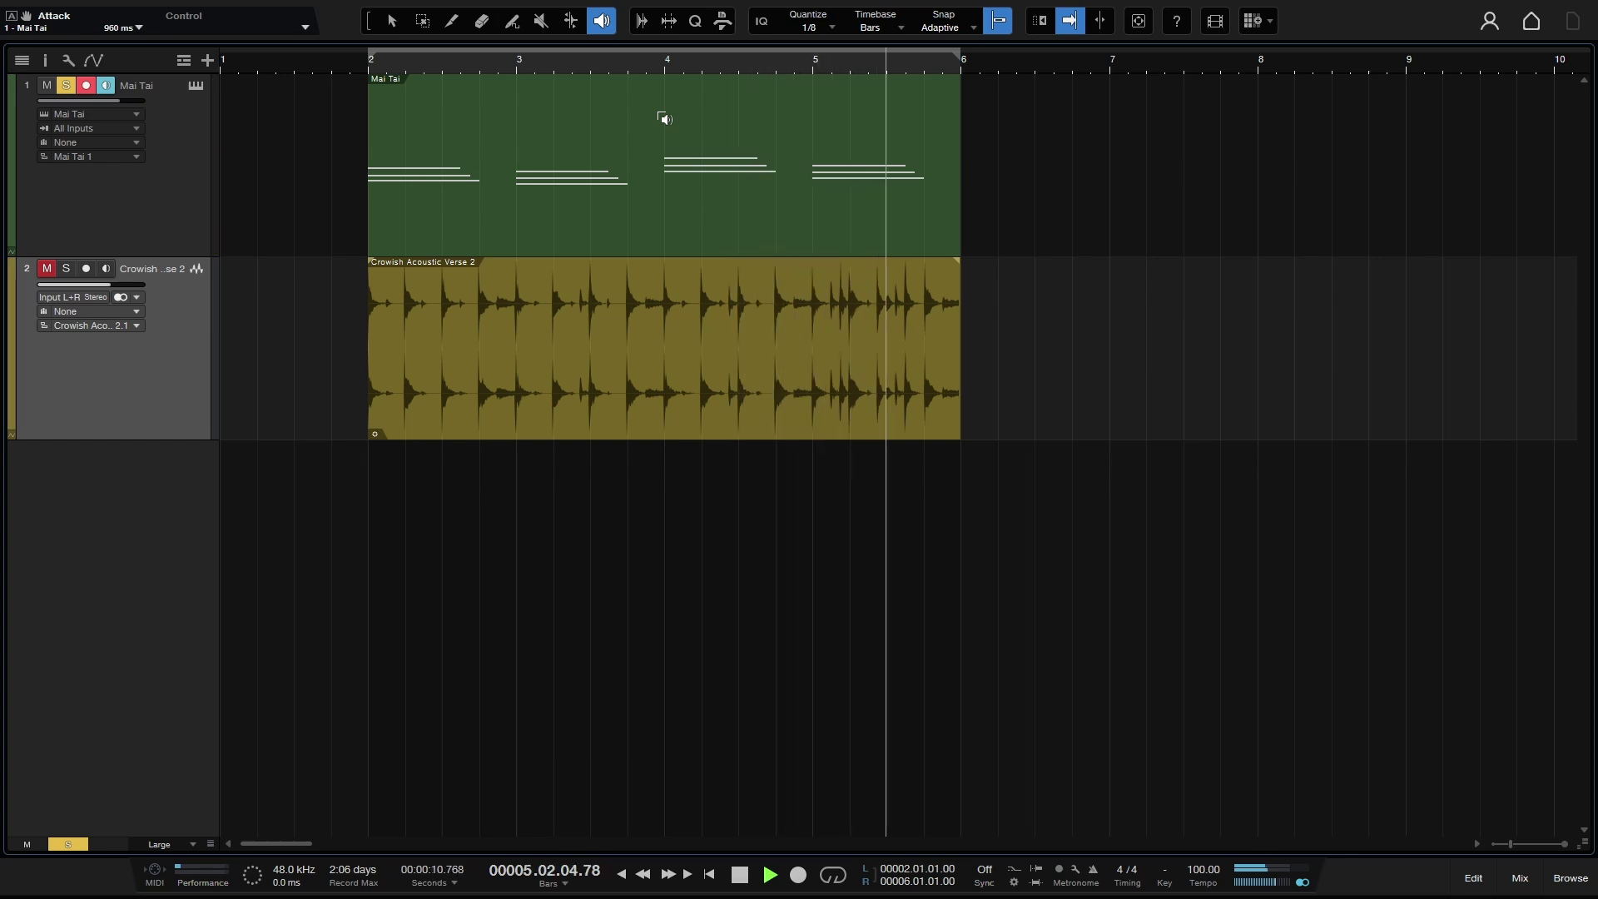
pyautogui.press('KP_Divide')
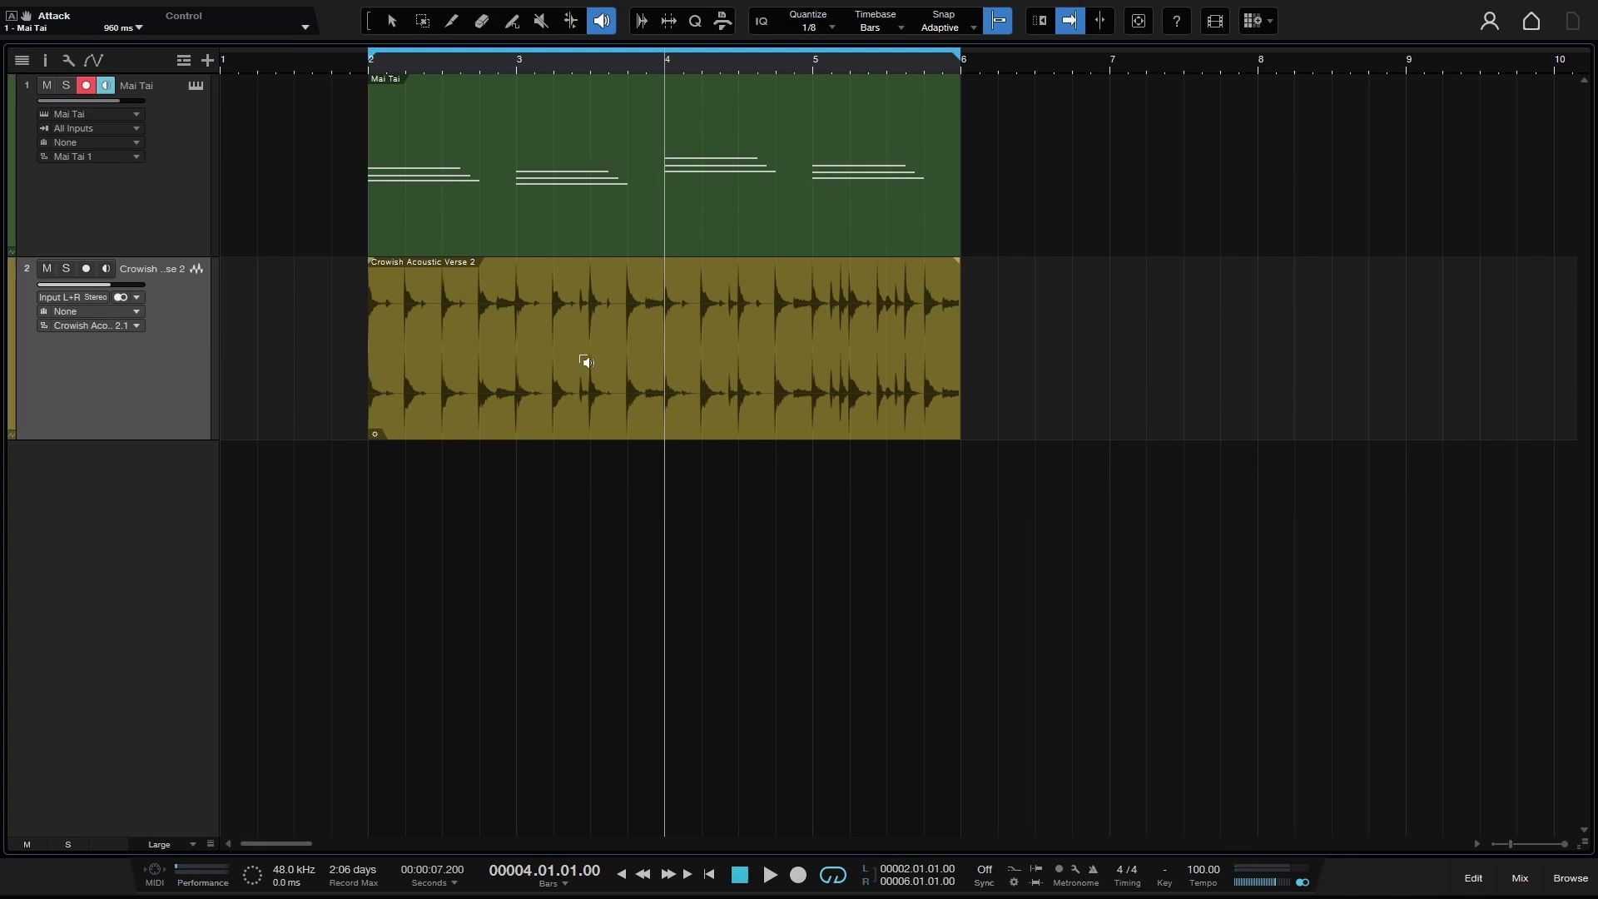
pyautogui.click(516, 349)
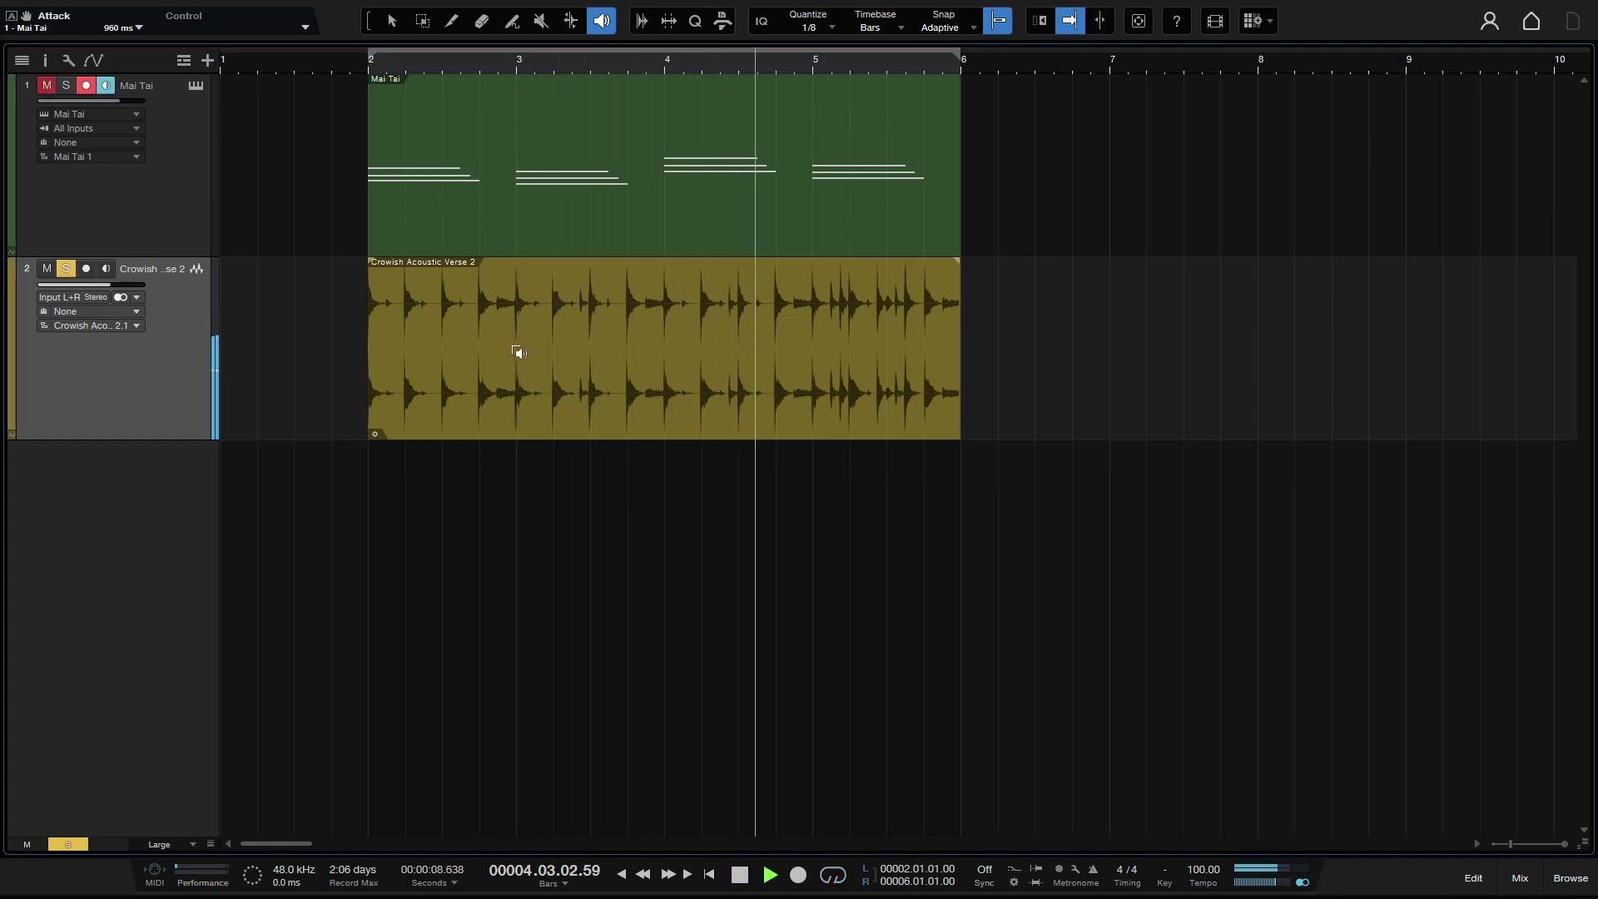
pyautogui.press('/')
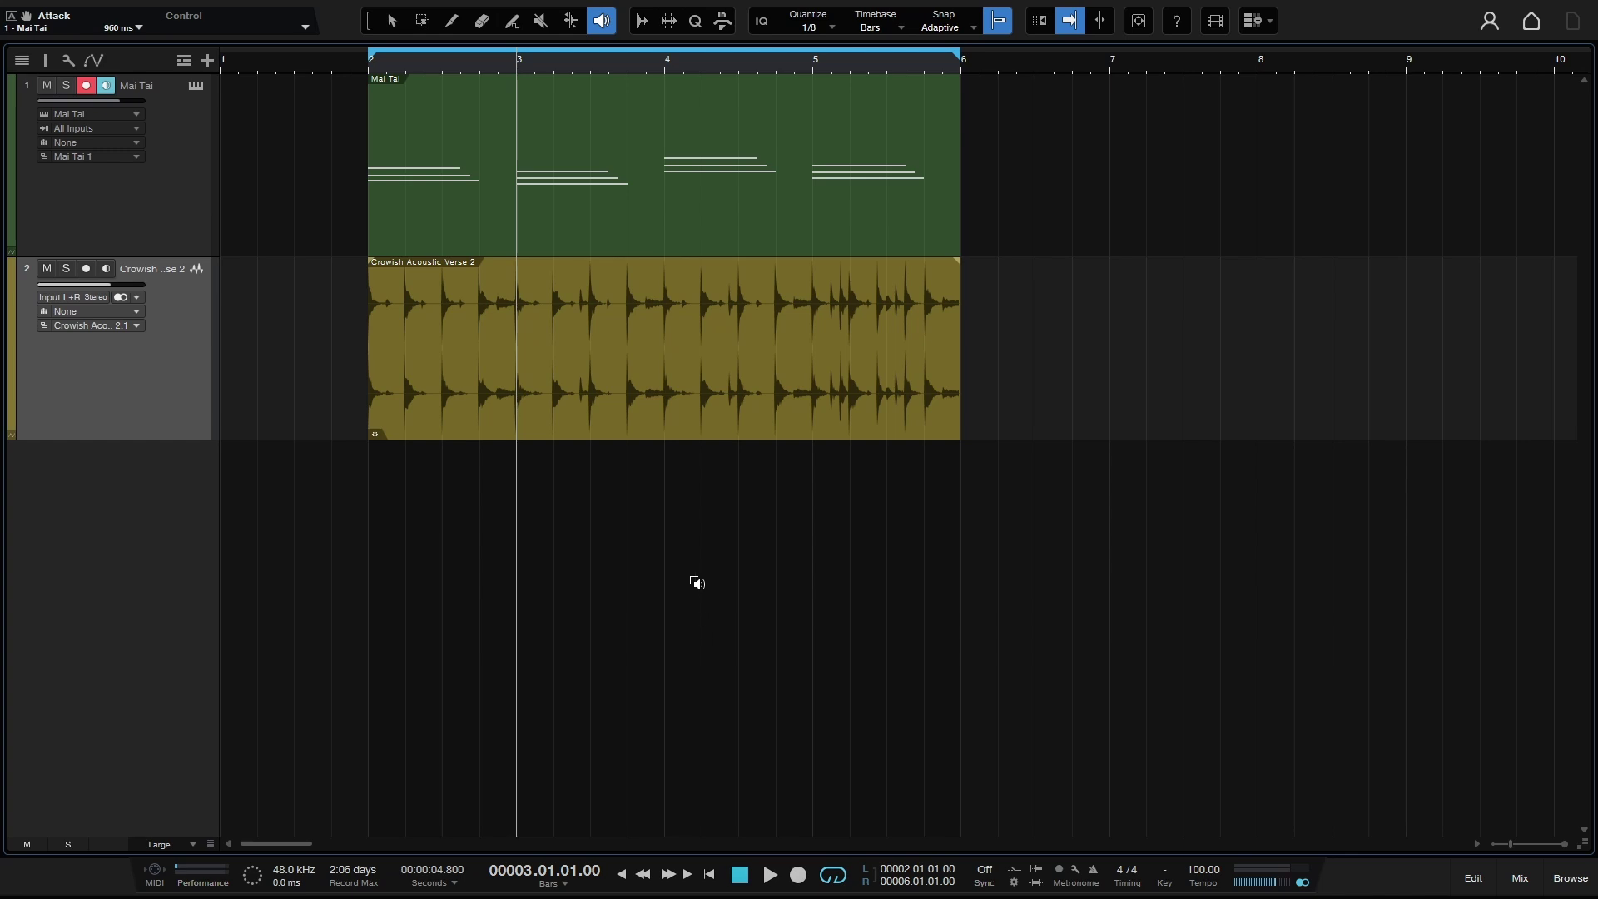
# Step: Enable Edit Lock on the Crowish Acoustic Verse 2 event
pyautogui.press('1')
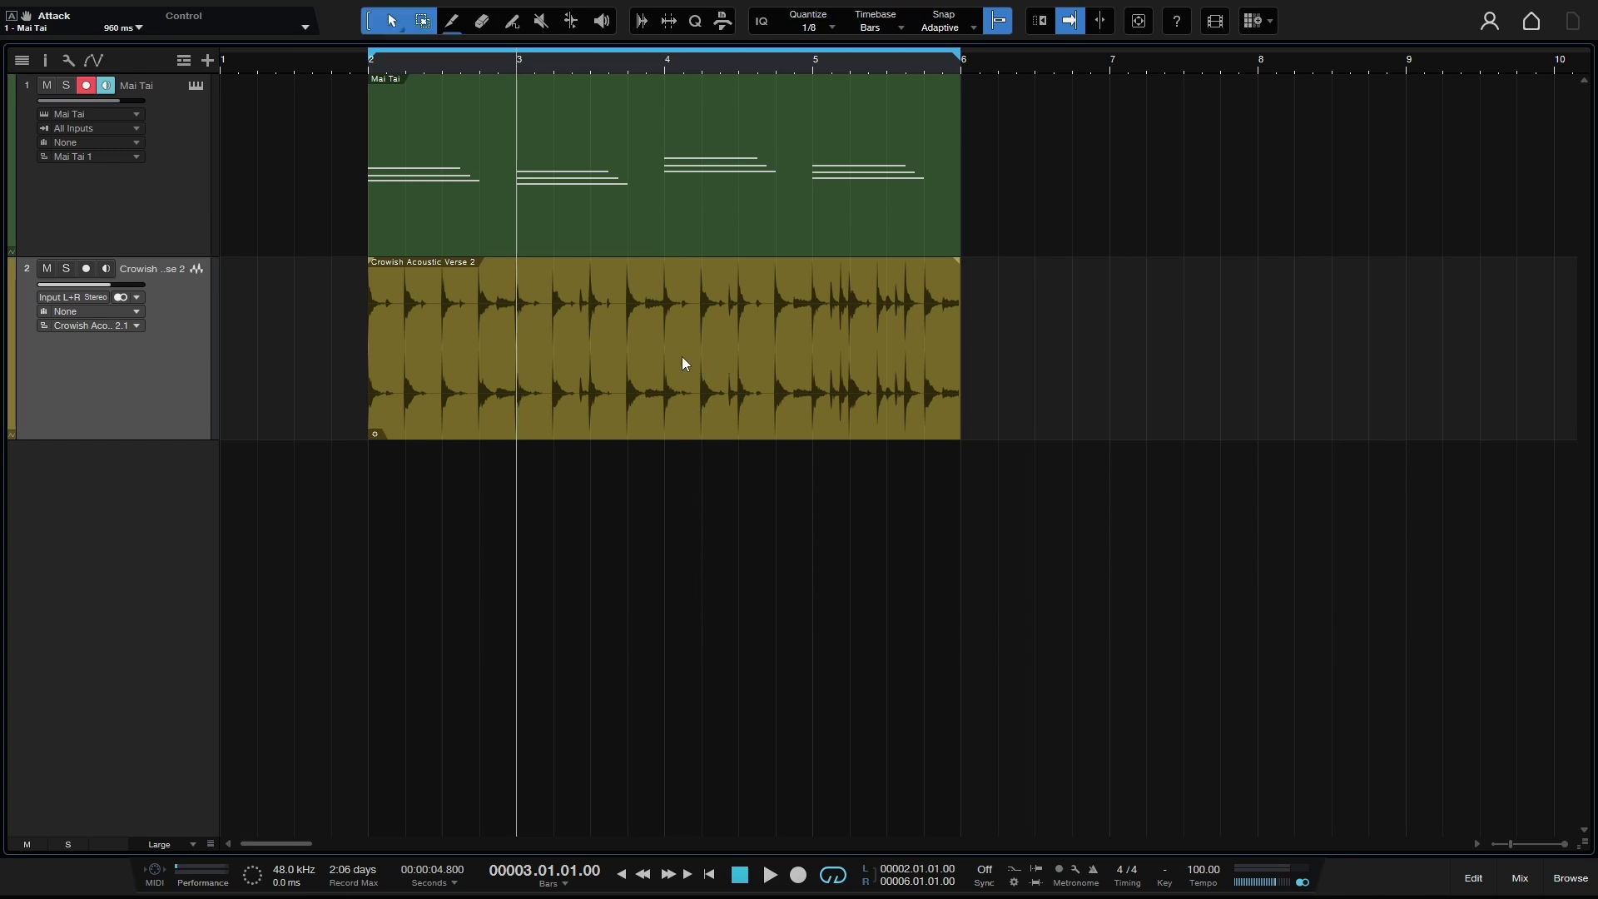
pyautogui.rightClick(709, 349)
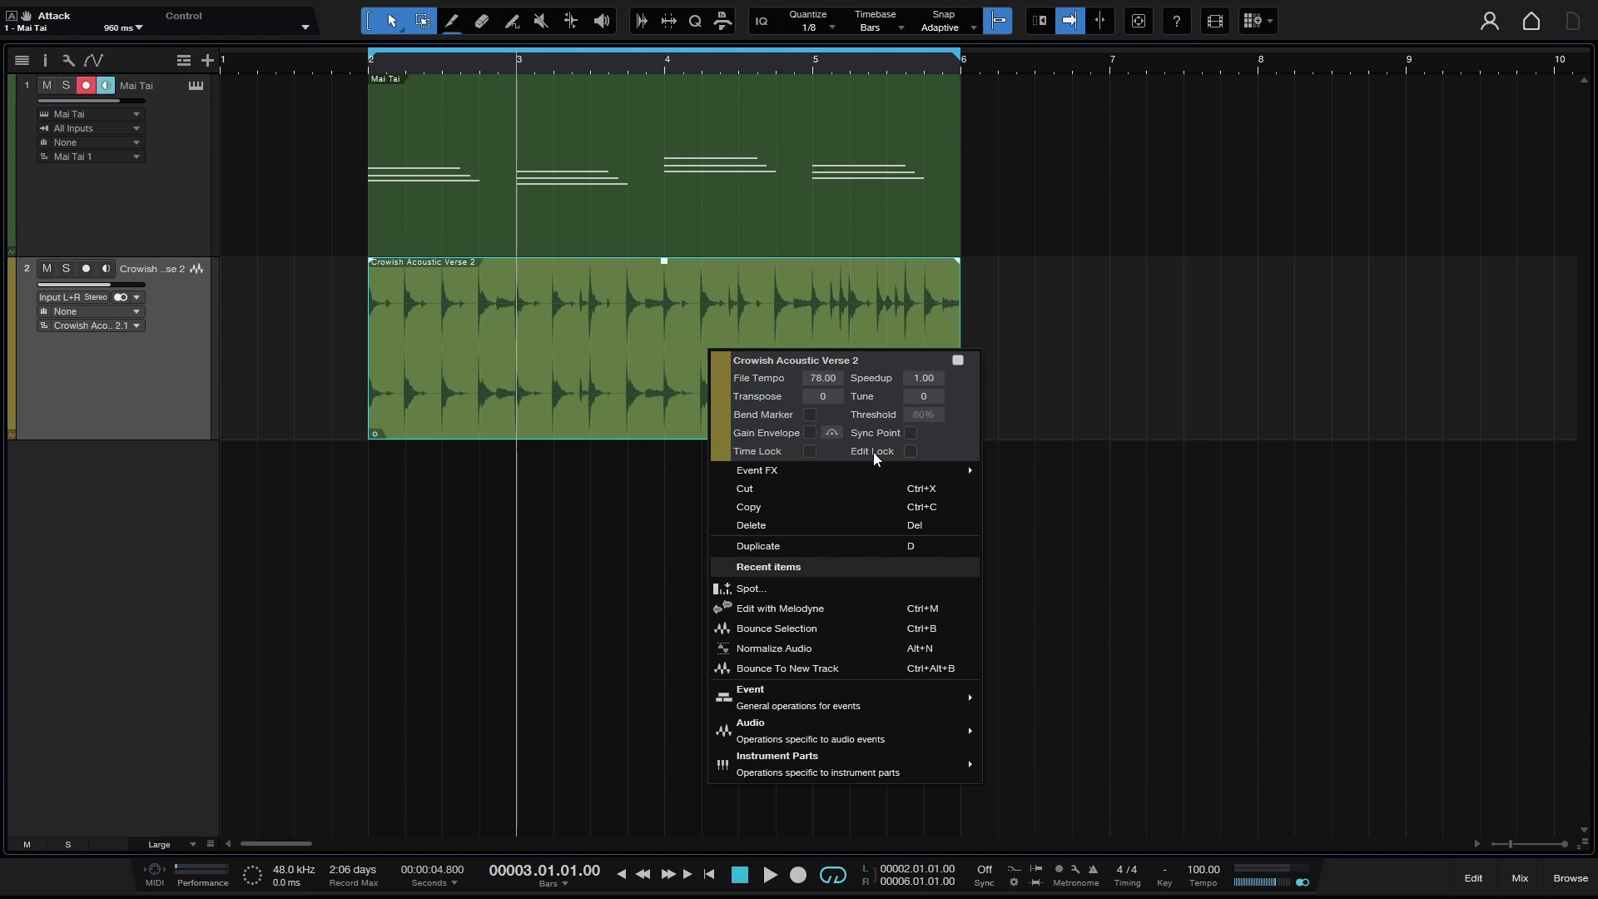
pyautogui.click(911, 452)
pyautogui.click(1131, 351)
# Step: Try to split the locked Crowish Acoustic Verse 2 event at bar 4
pyautogui.click(719, 412)
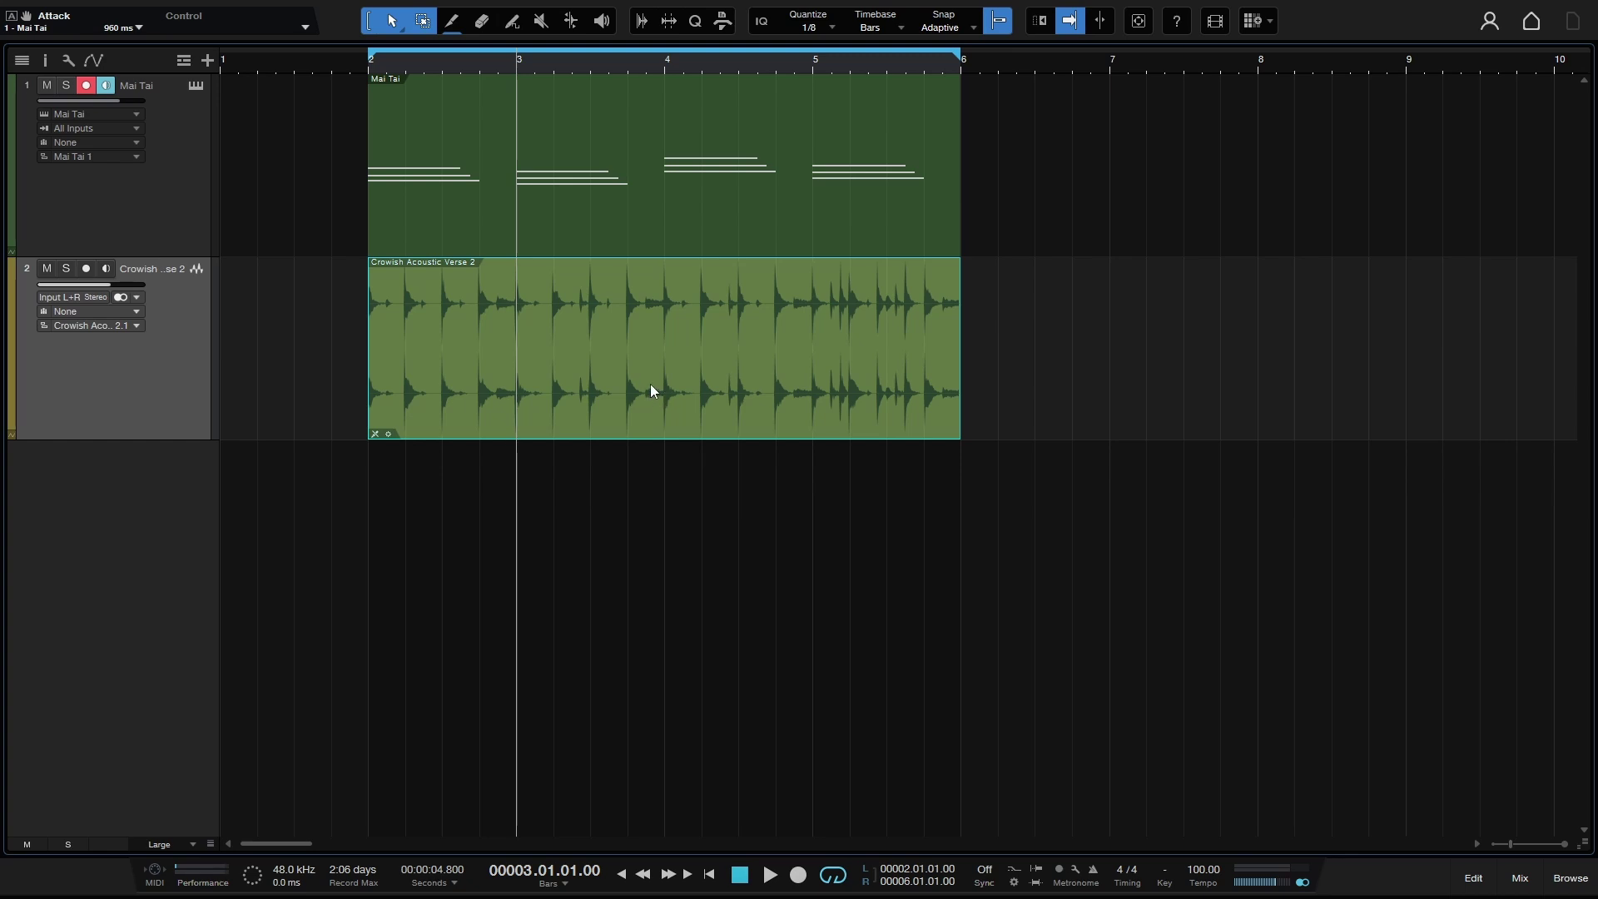
pyautogui.press('3')
pyautogui.moveTo(665, 368)
pyautogui.mouseDown()
pyautogui.moveTo(842, 363)
pyautogui.moveTo(436, 356)
pyautogui.moveTo(860, 356)
pyautogui.mouseUp()
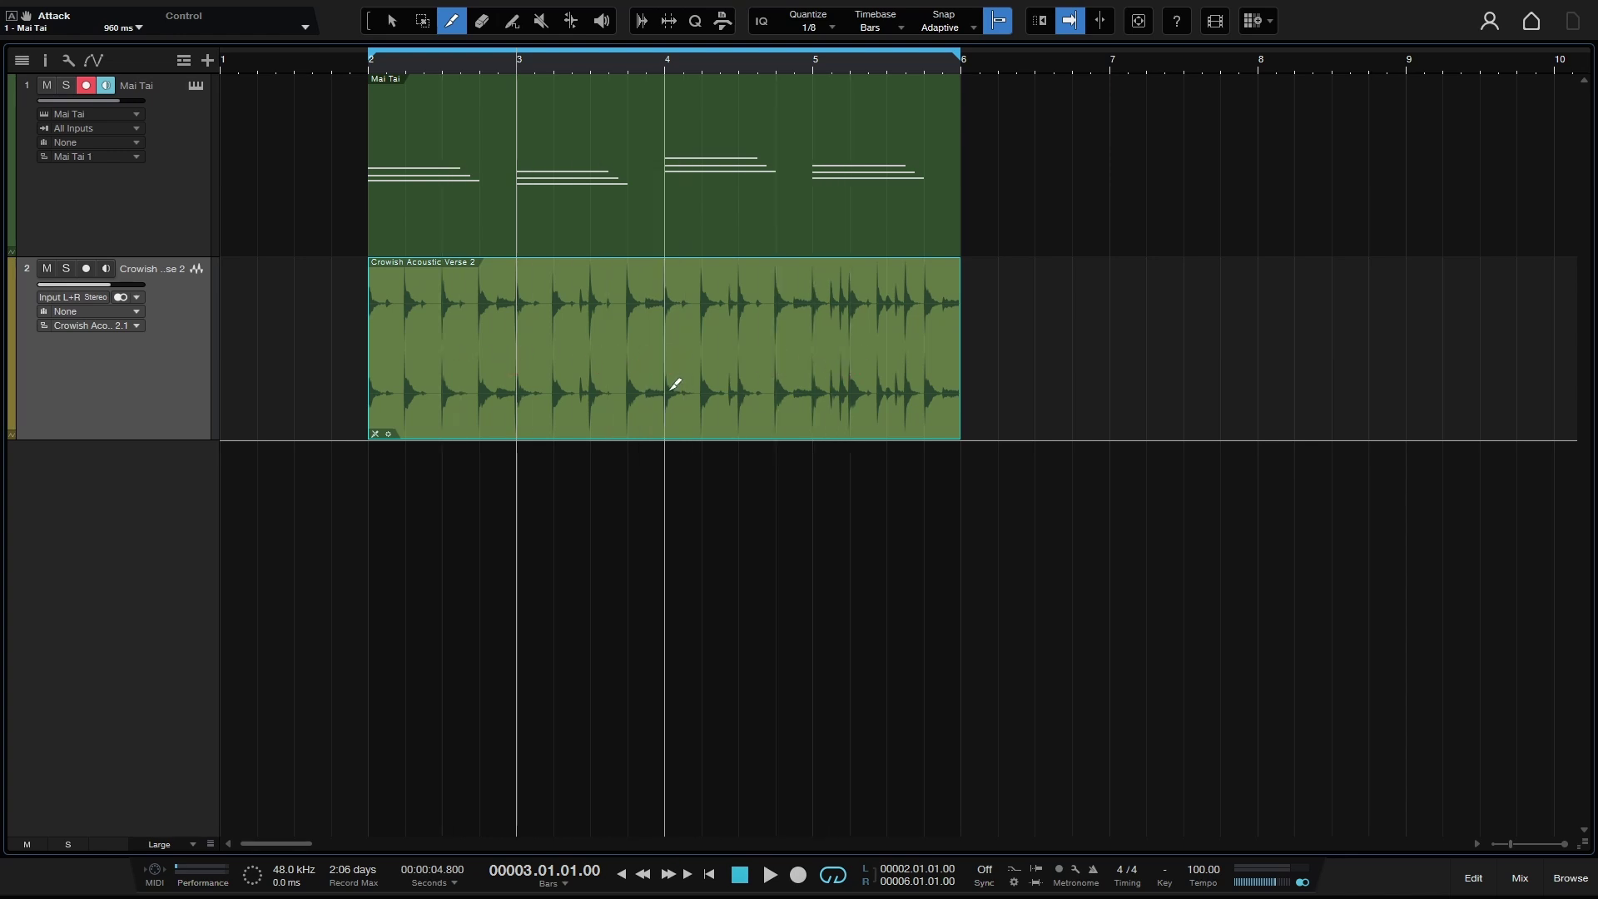
# Step: Disable Edit Lock on the Crowish Acoustic Verse 2 event and select the Mai Tai part
pyautogui.rightClick(684, 385)
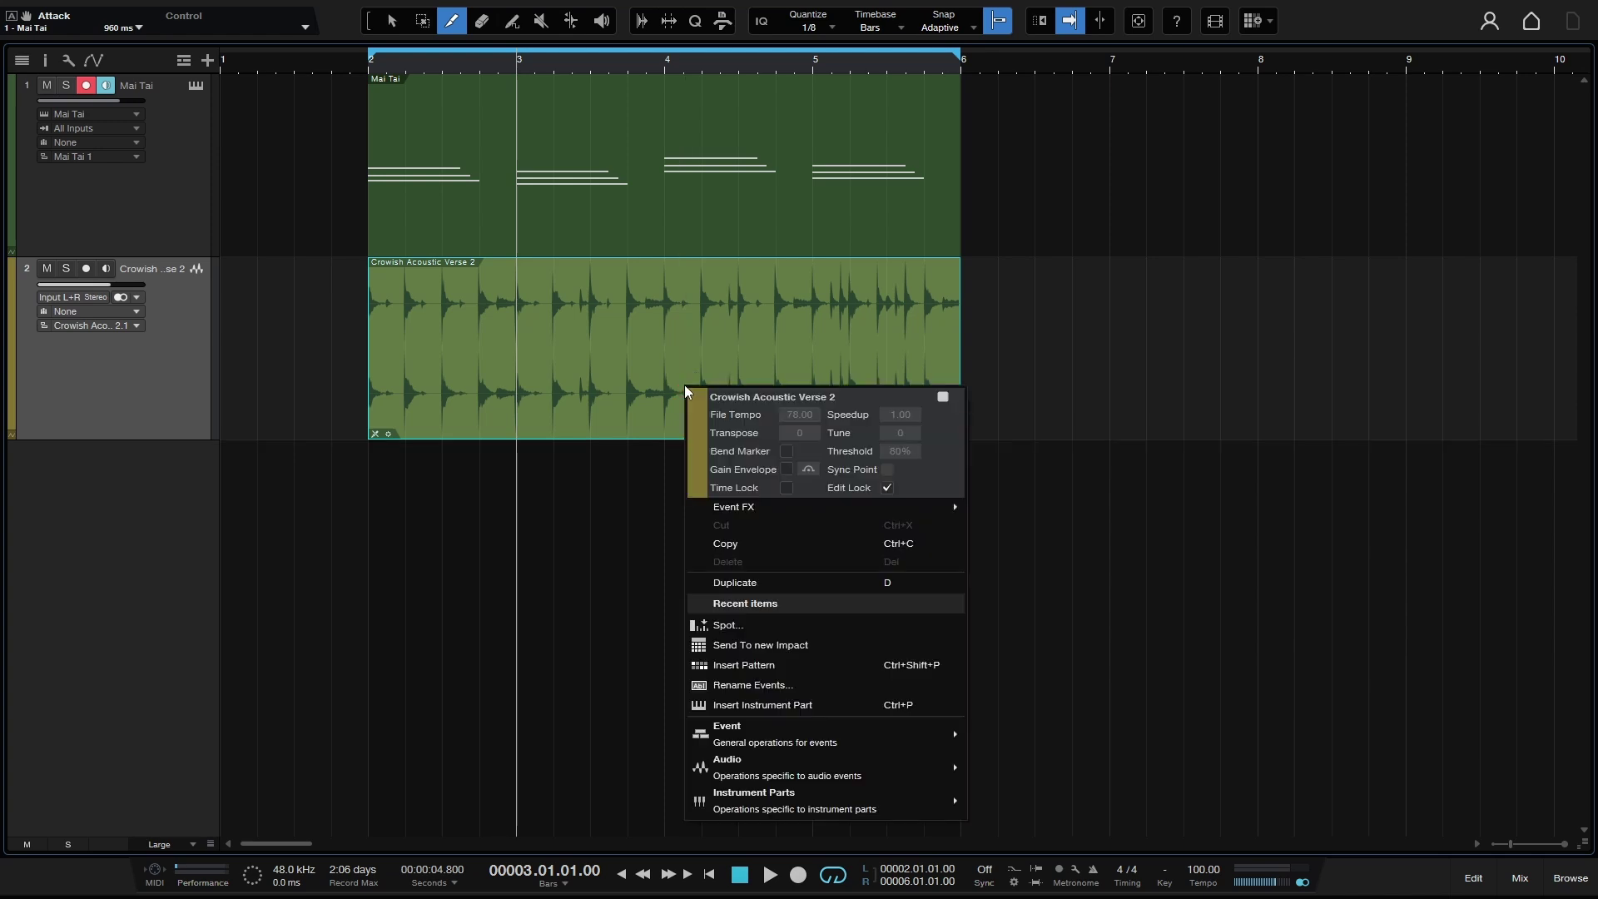
pyautogui.click(887, 490)
pyautogui.click(822, 231)
# Step: Enable Edit Lock on the Mai Tai part and try to split it at several points in bars 2 to 4
pyautogui.rightClick(804, 208)
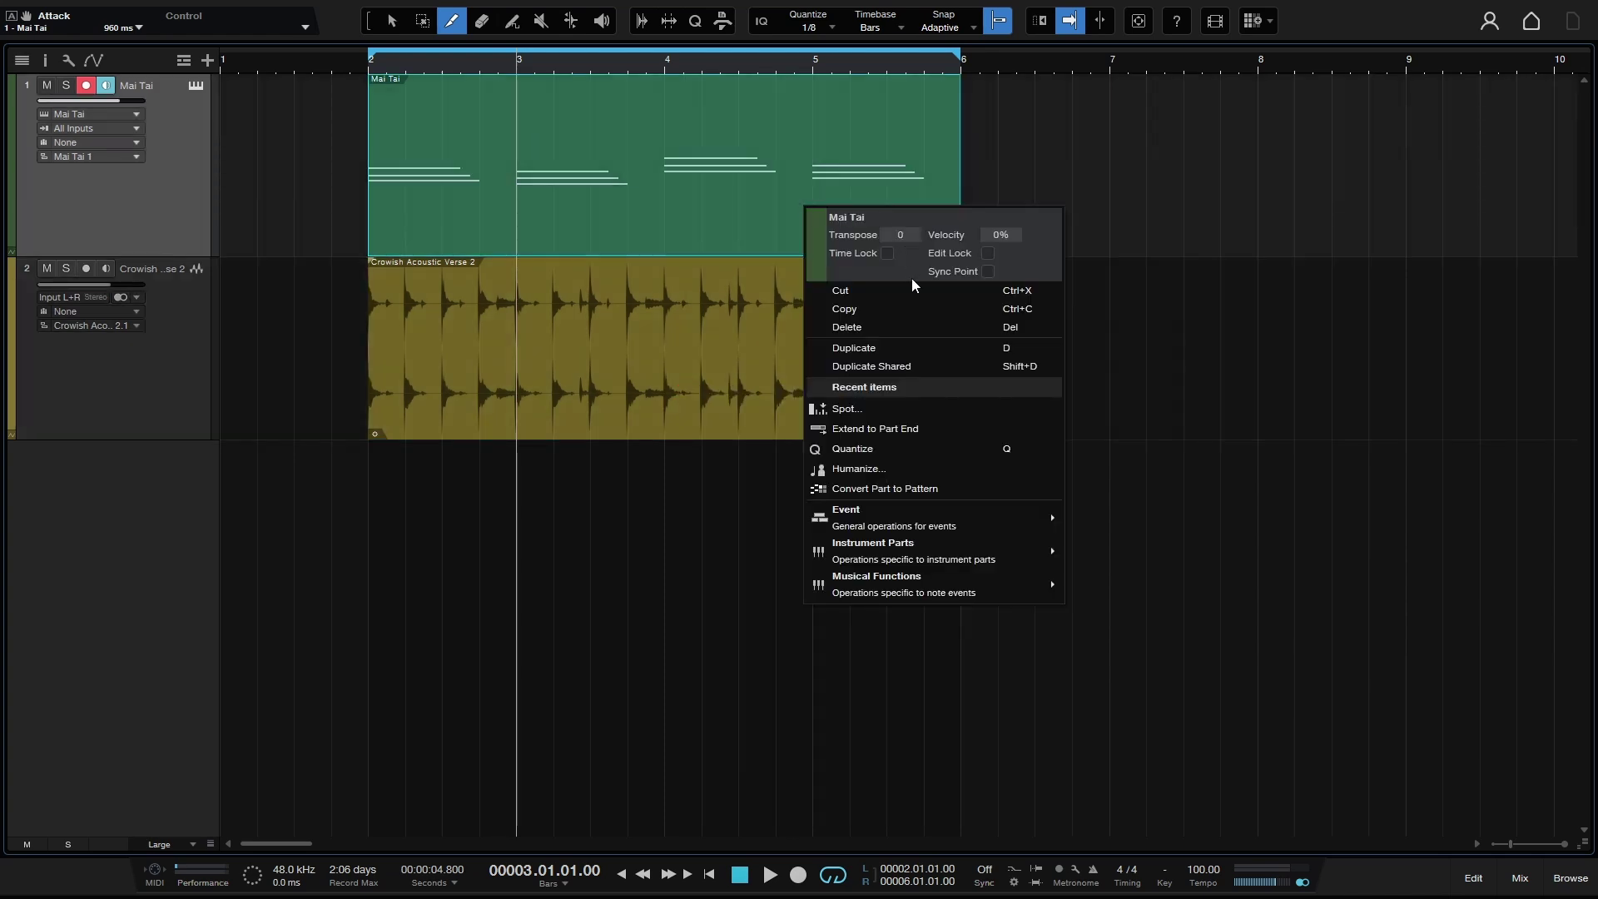
pyautogui.click(987, 253)
pyautogui.click(588, 218)
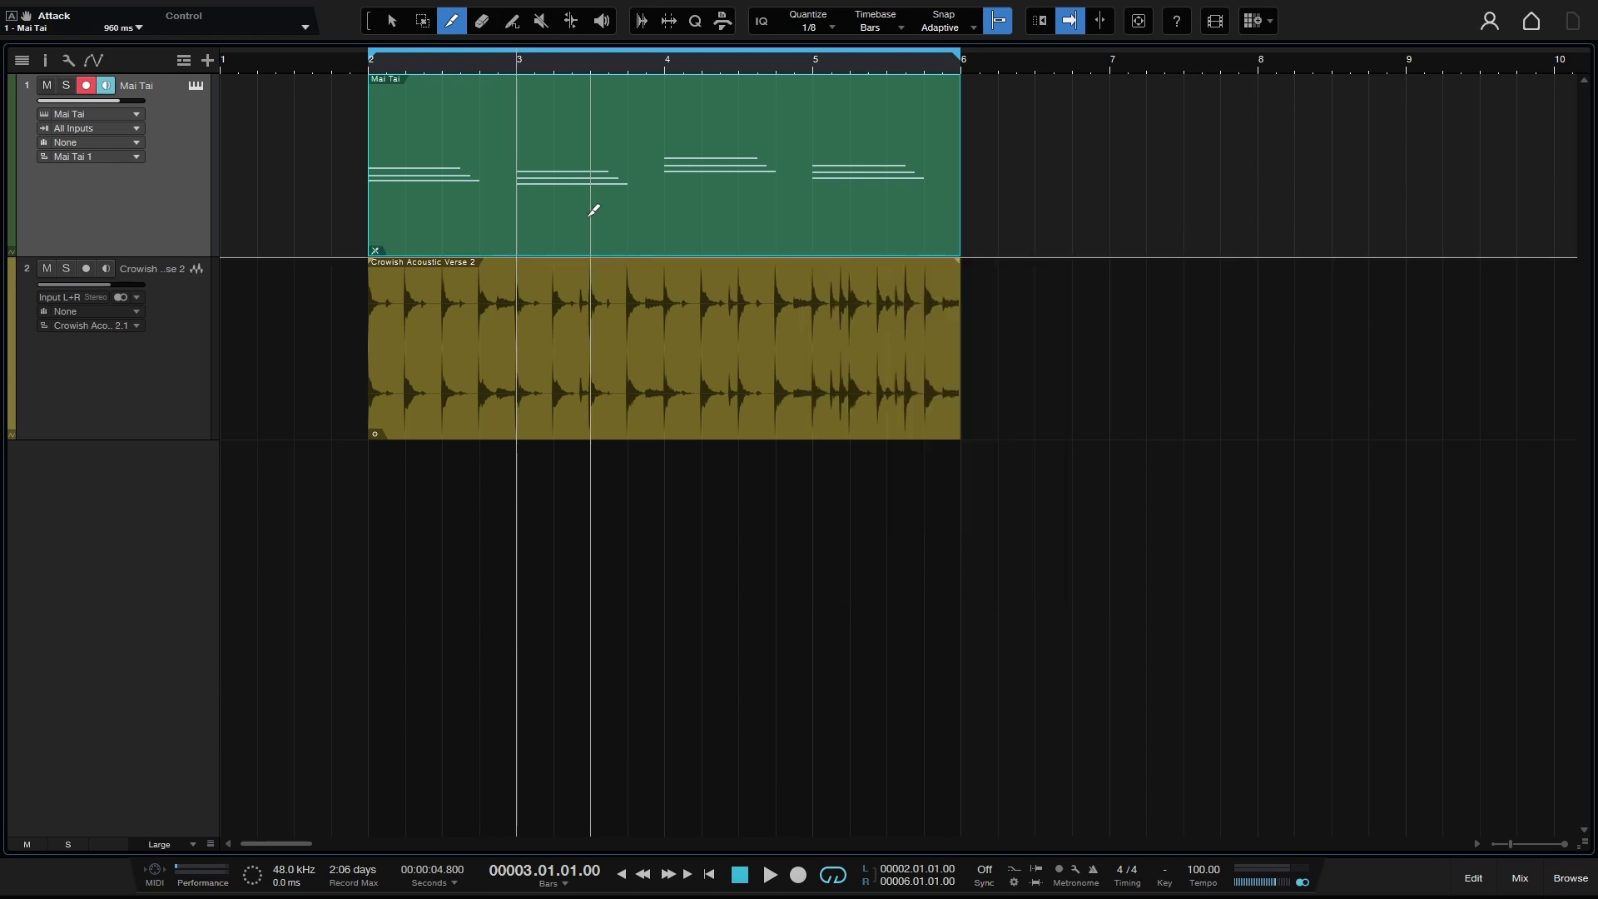
pyautogui.click(709, 185)
pyautogui.click(653, 166)
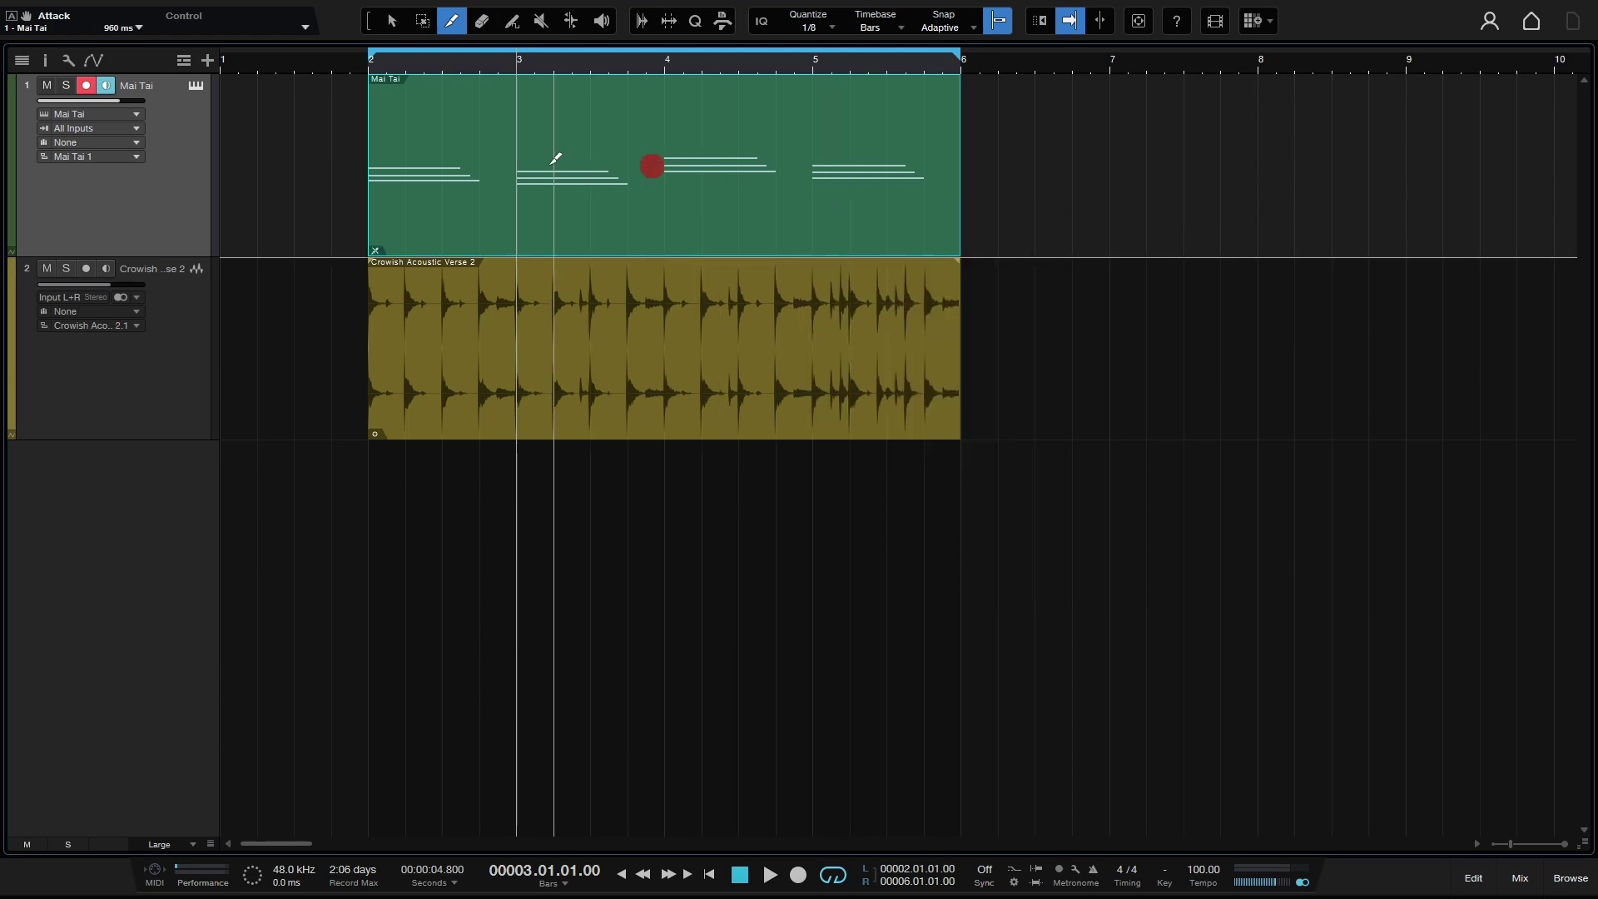
pyautogui.click(535, 161)
pyautogui.click(442, 147)
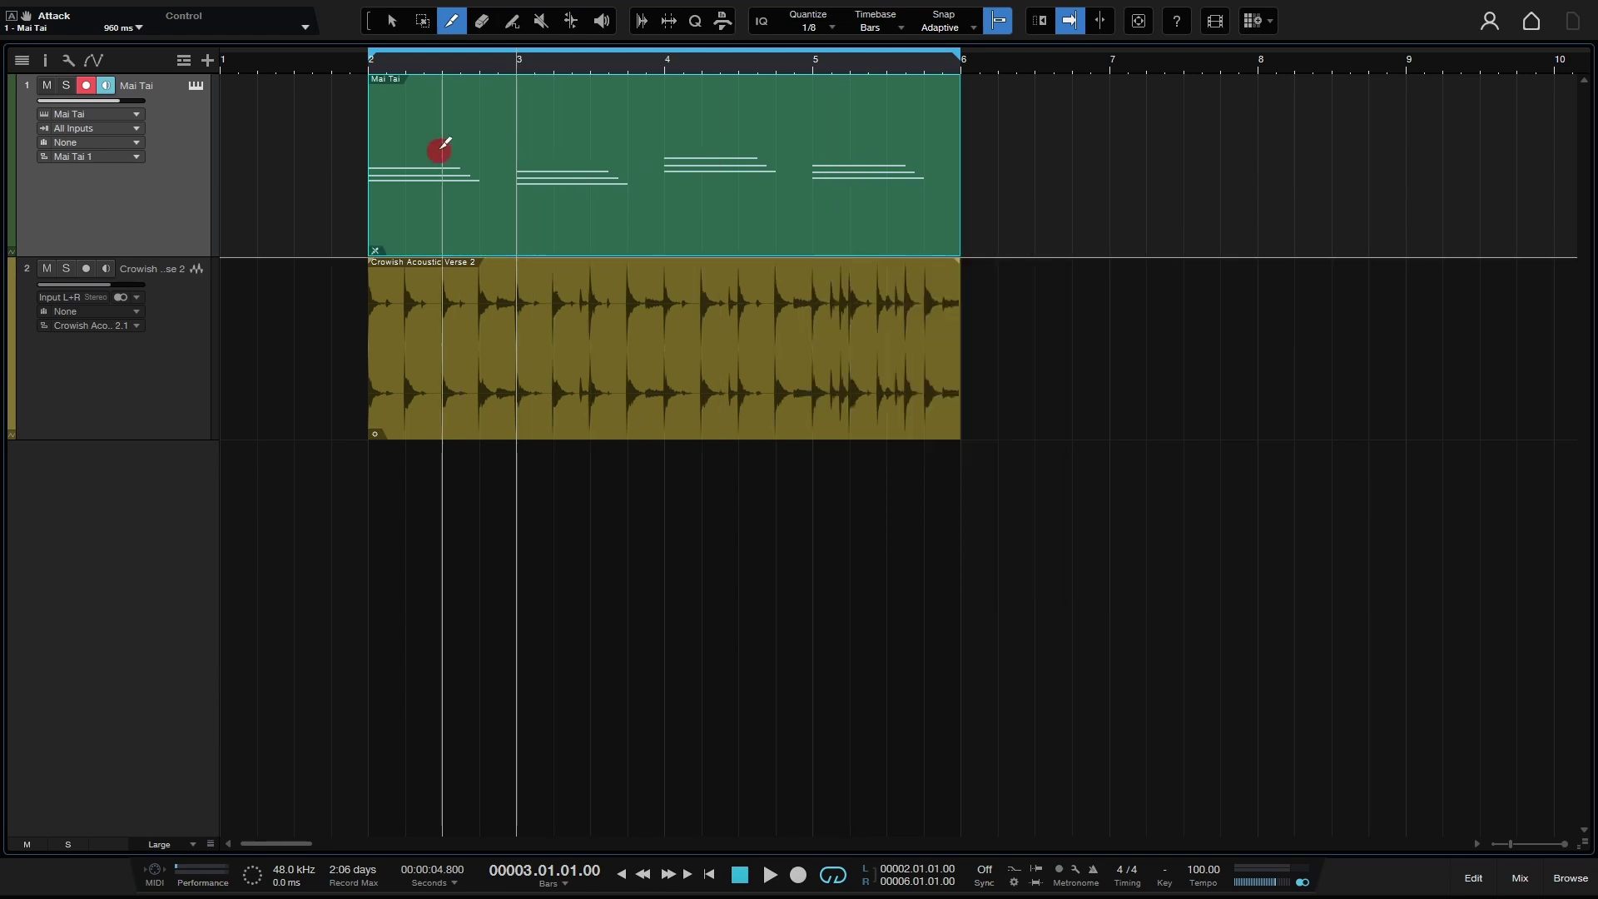
# Step: Try to erase the locked Mai Tai part with the Eraser tool
pyautogui.click(481, 25)
pyautogui.click(761, 171)
pyautogui.click(862, 179)
pyautogui.click(653, 166)
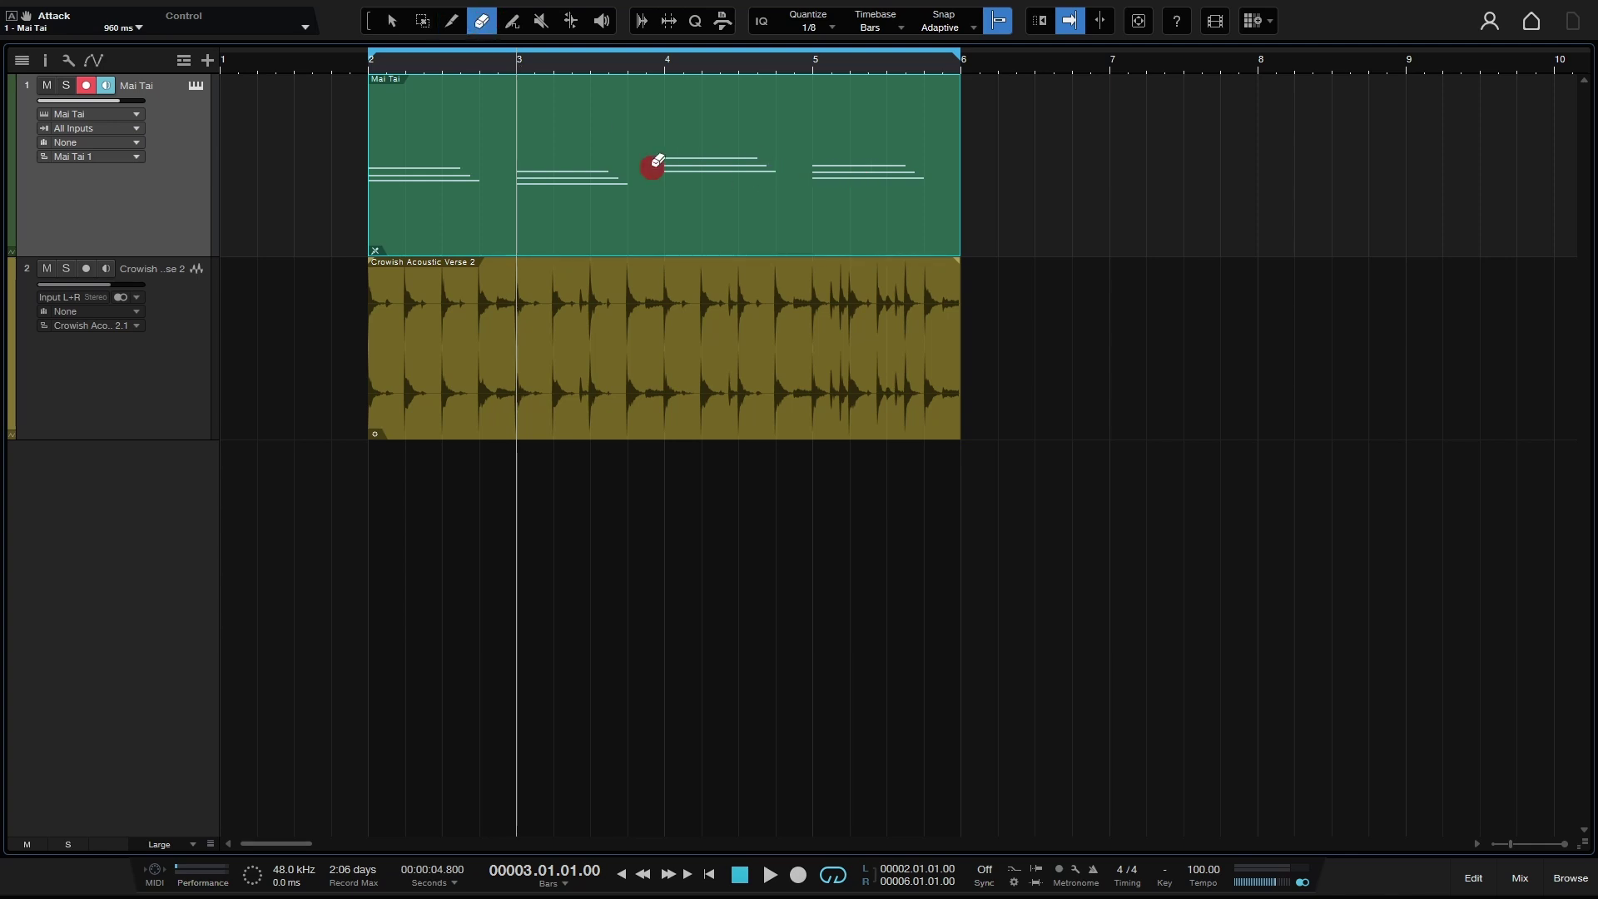
pyautogui.click(560, 148)
pyautogui.click(436, 147)
# Step: Disable Edit Lock on the Mai Tai part and return to the Arrow tool
pyautogui.click(635, 177)
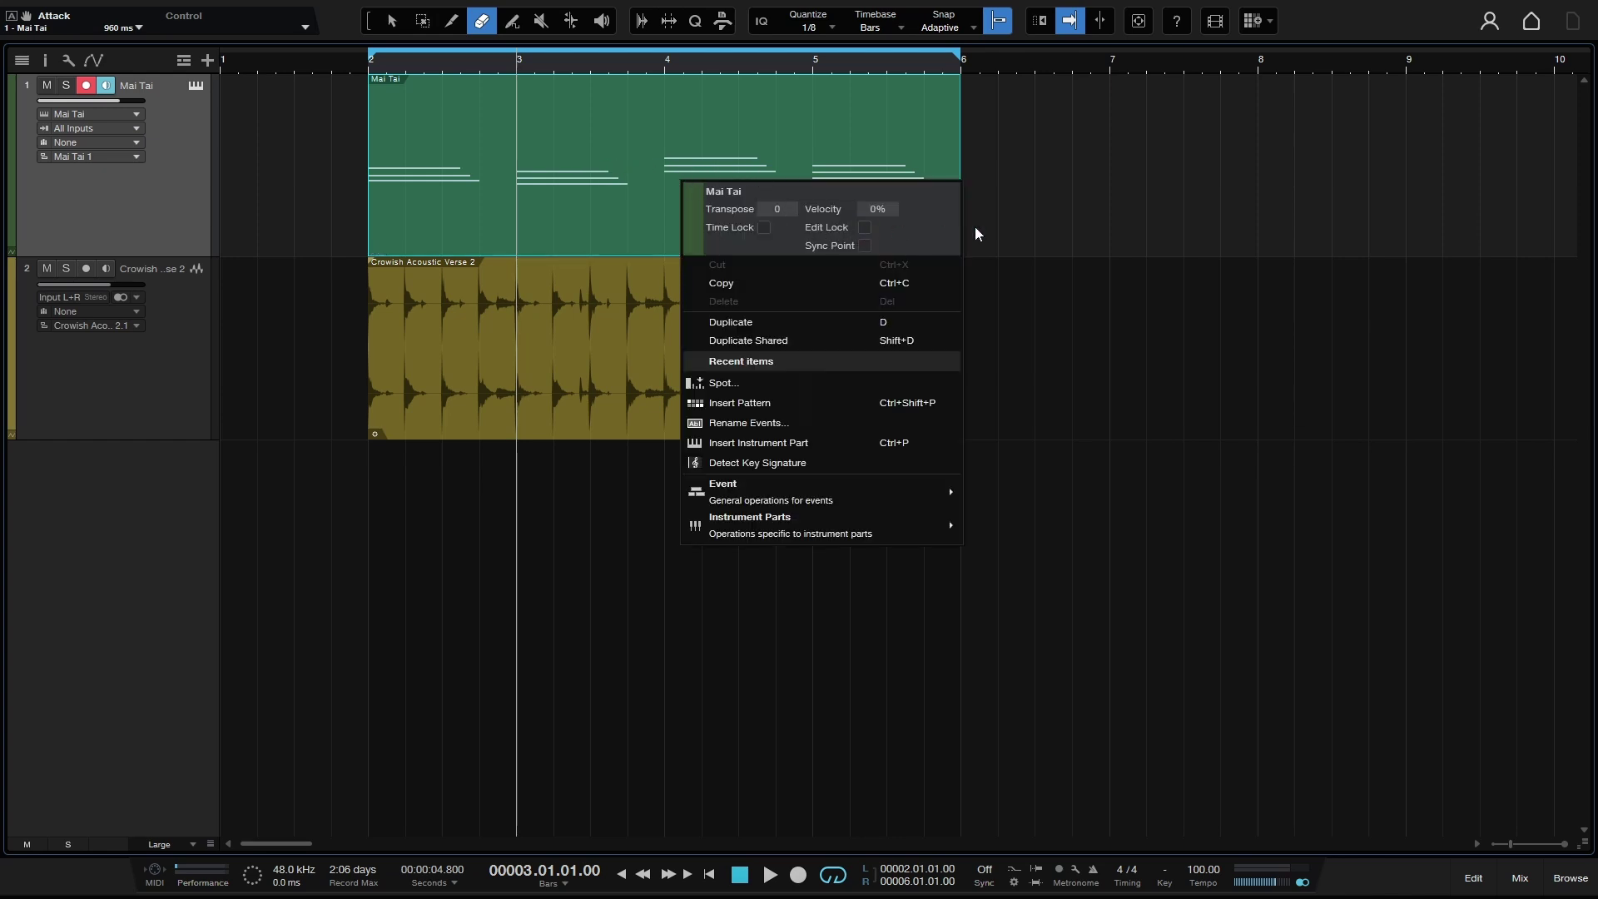
pyautogui.click(1092, 199)
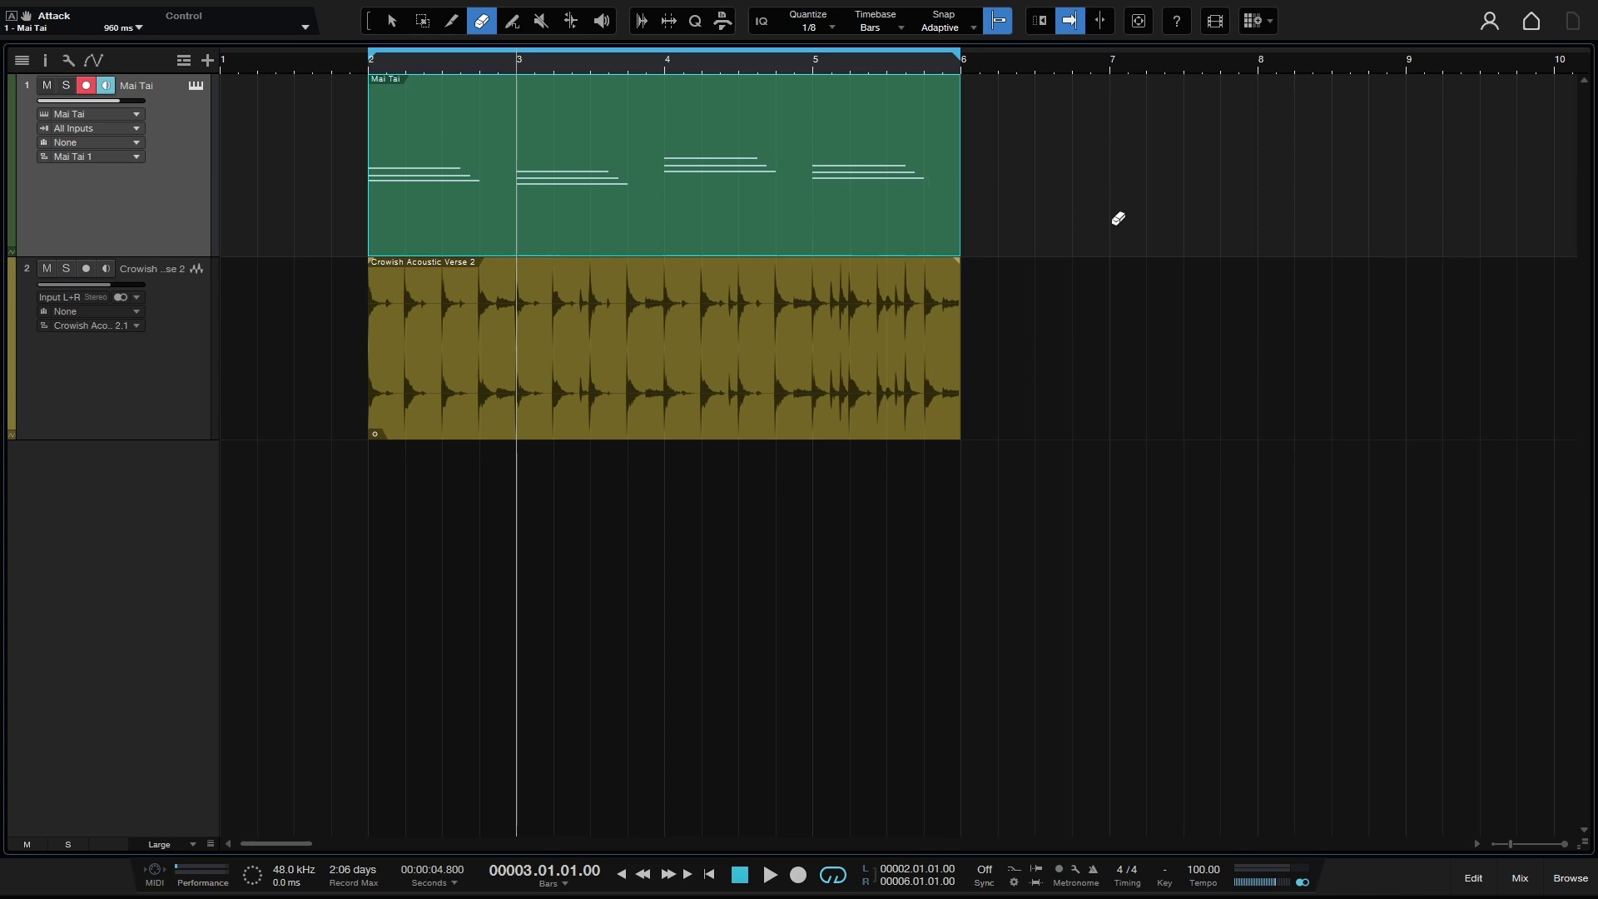
pyautogui.press('1')
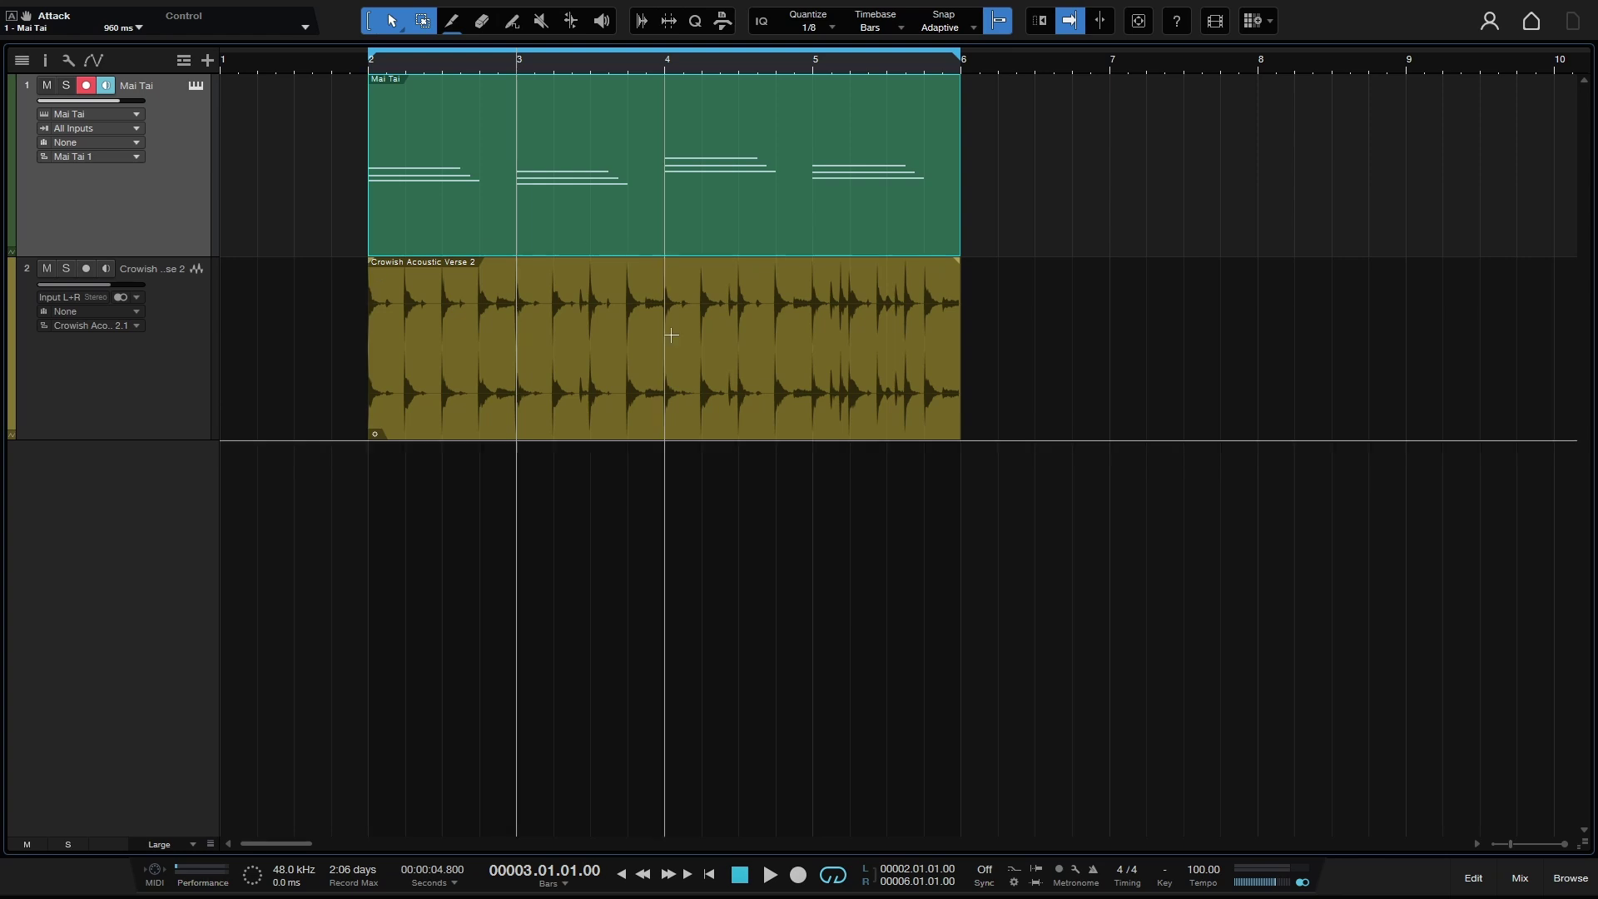
# Step: Open the Crowish Acoustic Verse 2 event in the editor, switch to the Mai Tai part and choose the Arrow tool for its notes
pyautogui.doubleClick(712, 397)
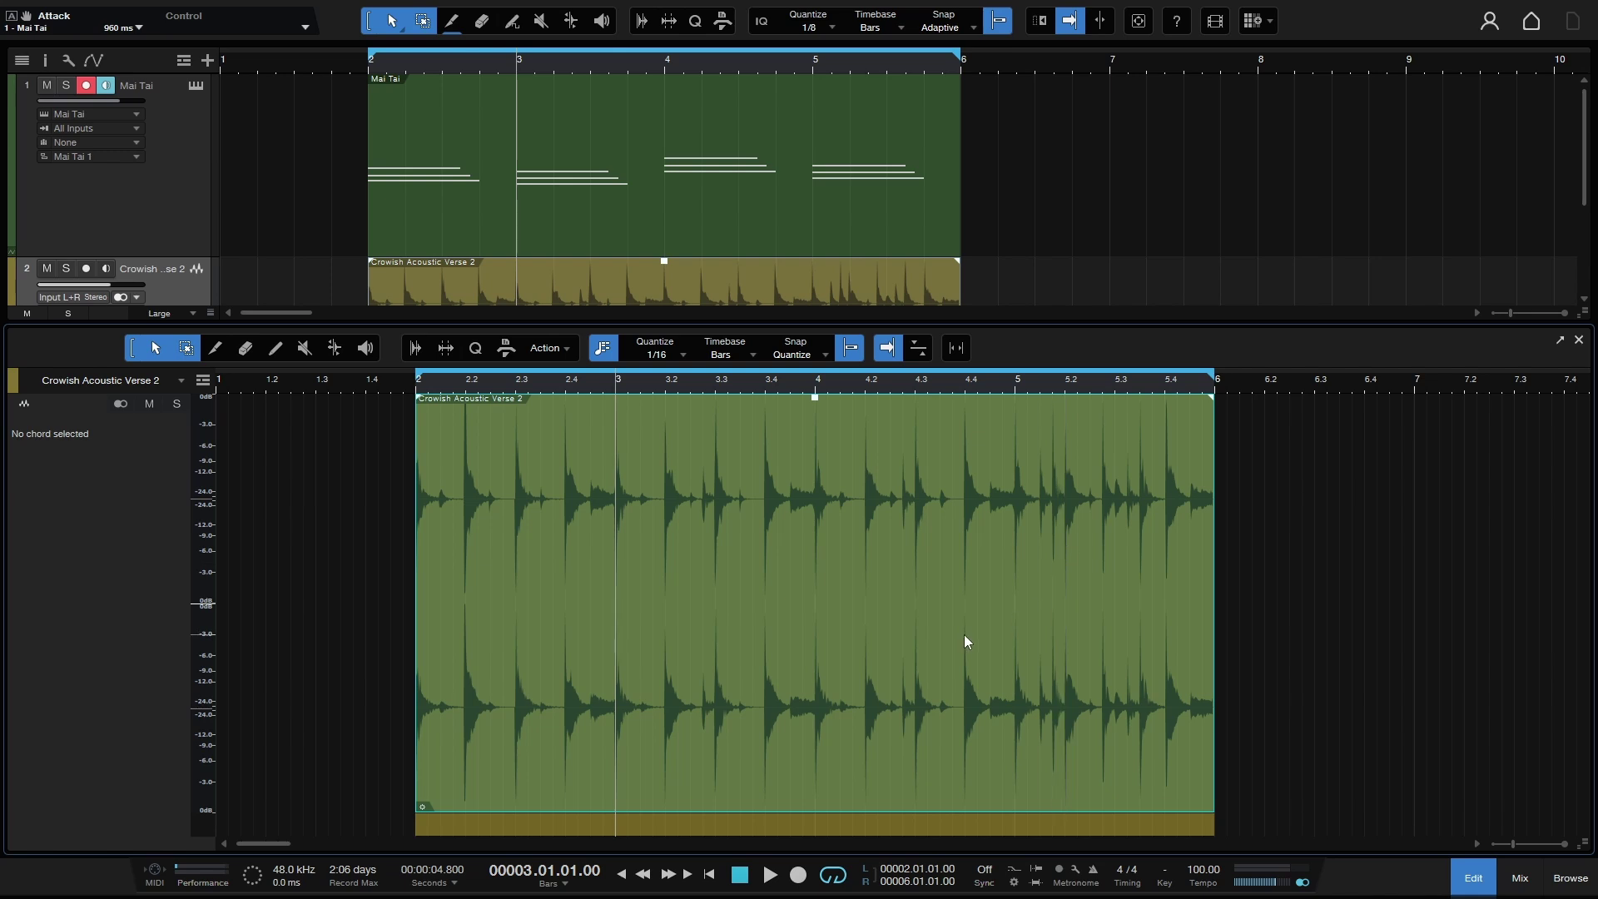
pyautogui.click(820, 222)
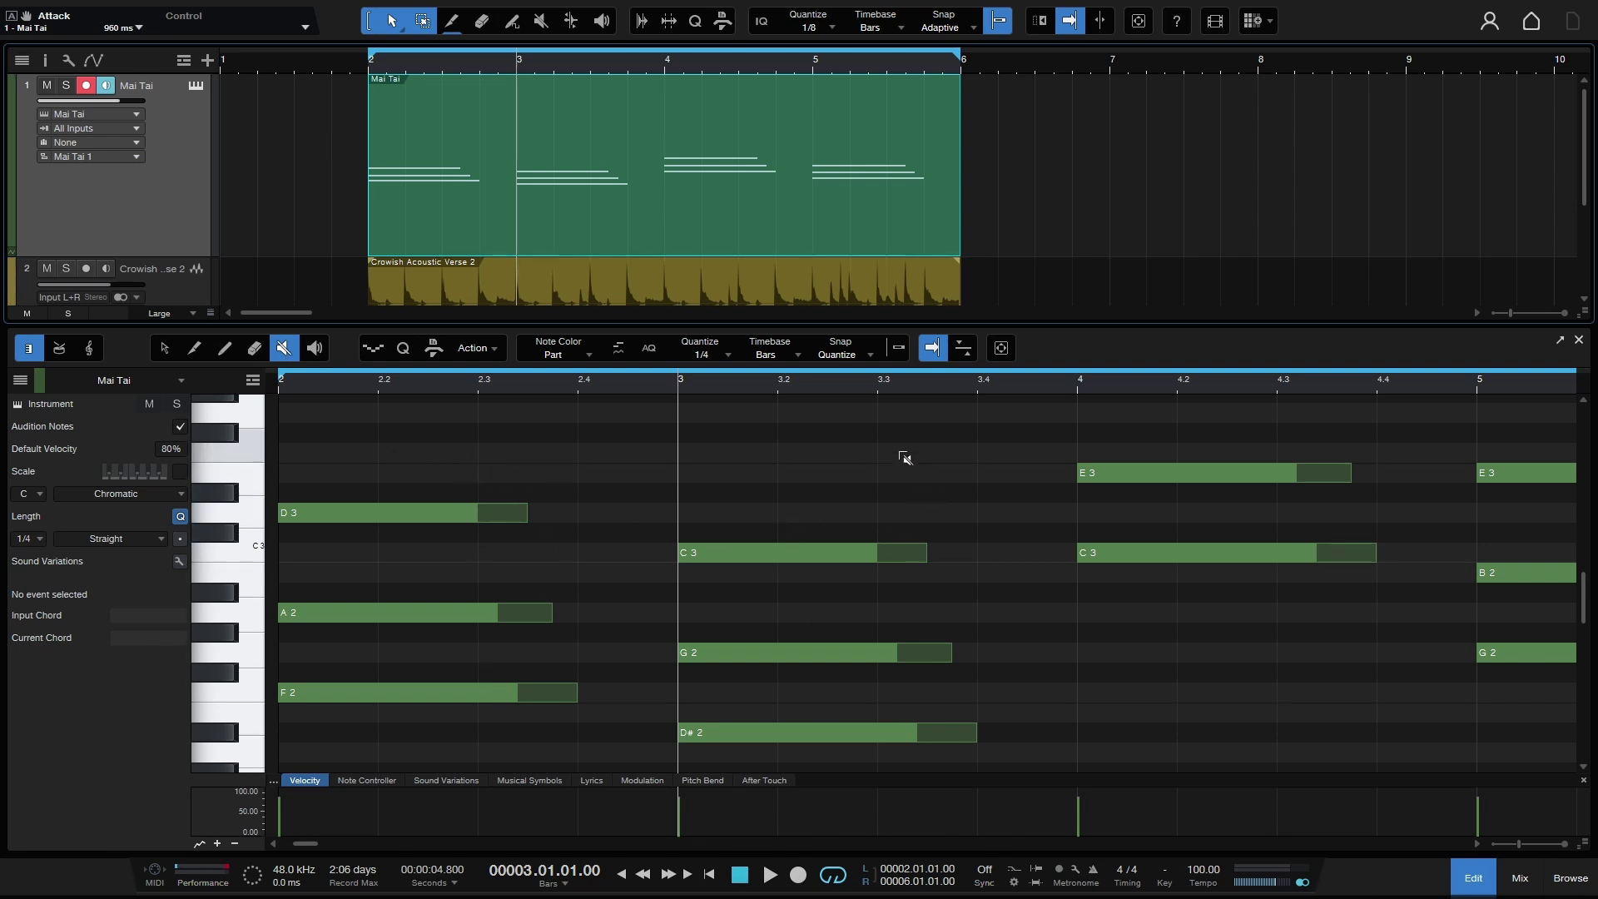
pyautogui.press('1')
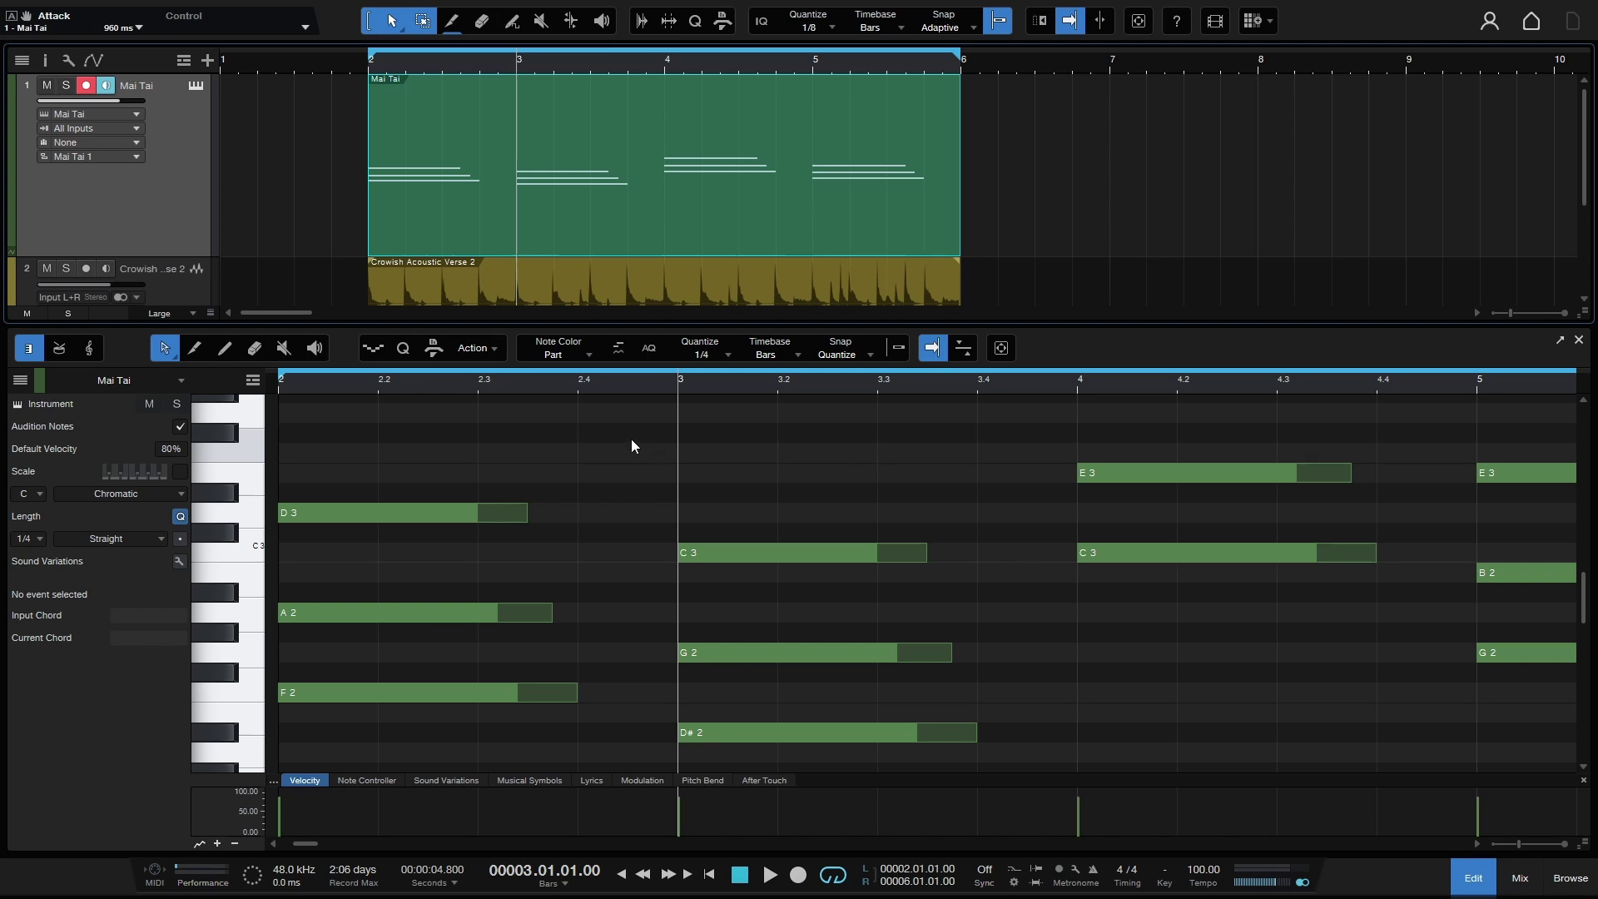
# Step: Add an F 3 note just after the start of bar 3, extend its end past beat 2 and move its start slightly earlier
pyautogui.click(685, 453)
pyautogui.moveTo(787, 452); pyautogui.dragTo(824, 452)
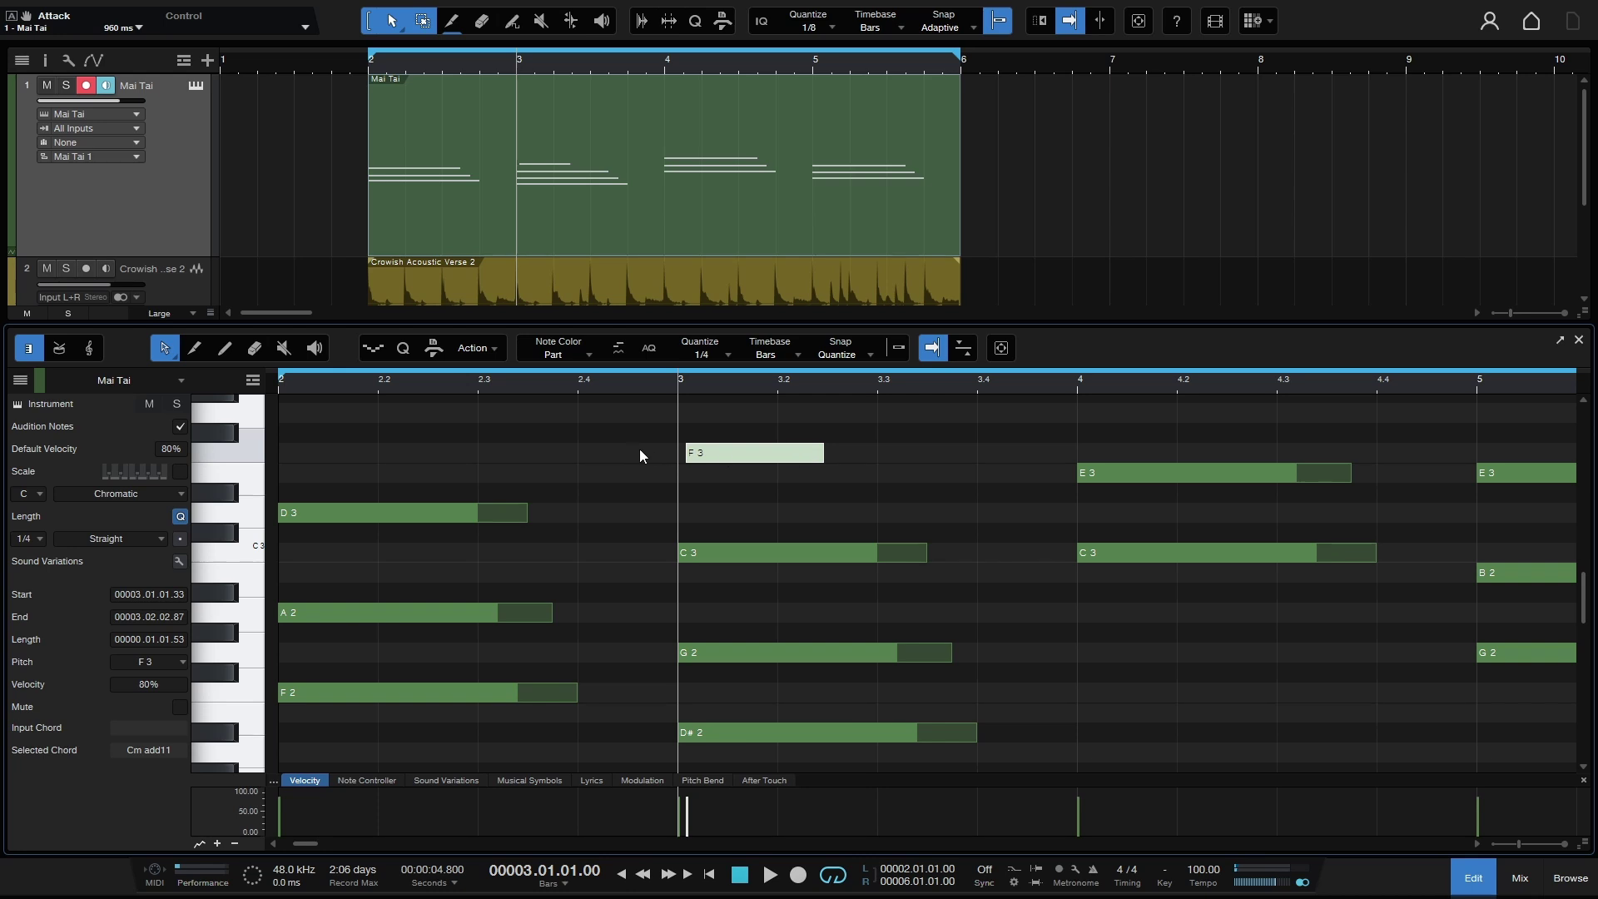
pyautogui.moveTo(681, 456)
pyautogui.mouseDown()
pyautogui.moveTo(488, 455)
pyautogui.moveTo(678, 456)
pyautogui.mouseUp()
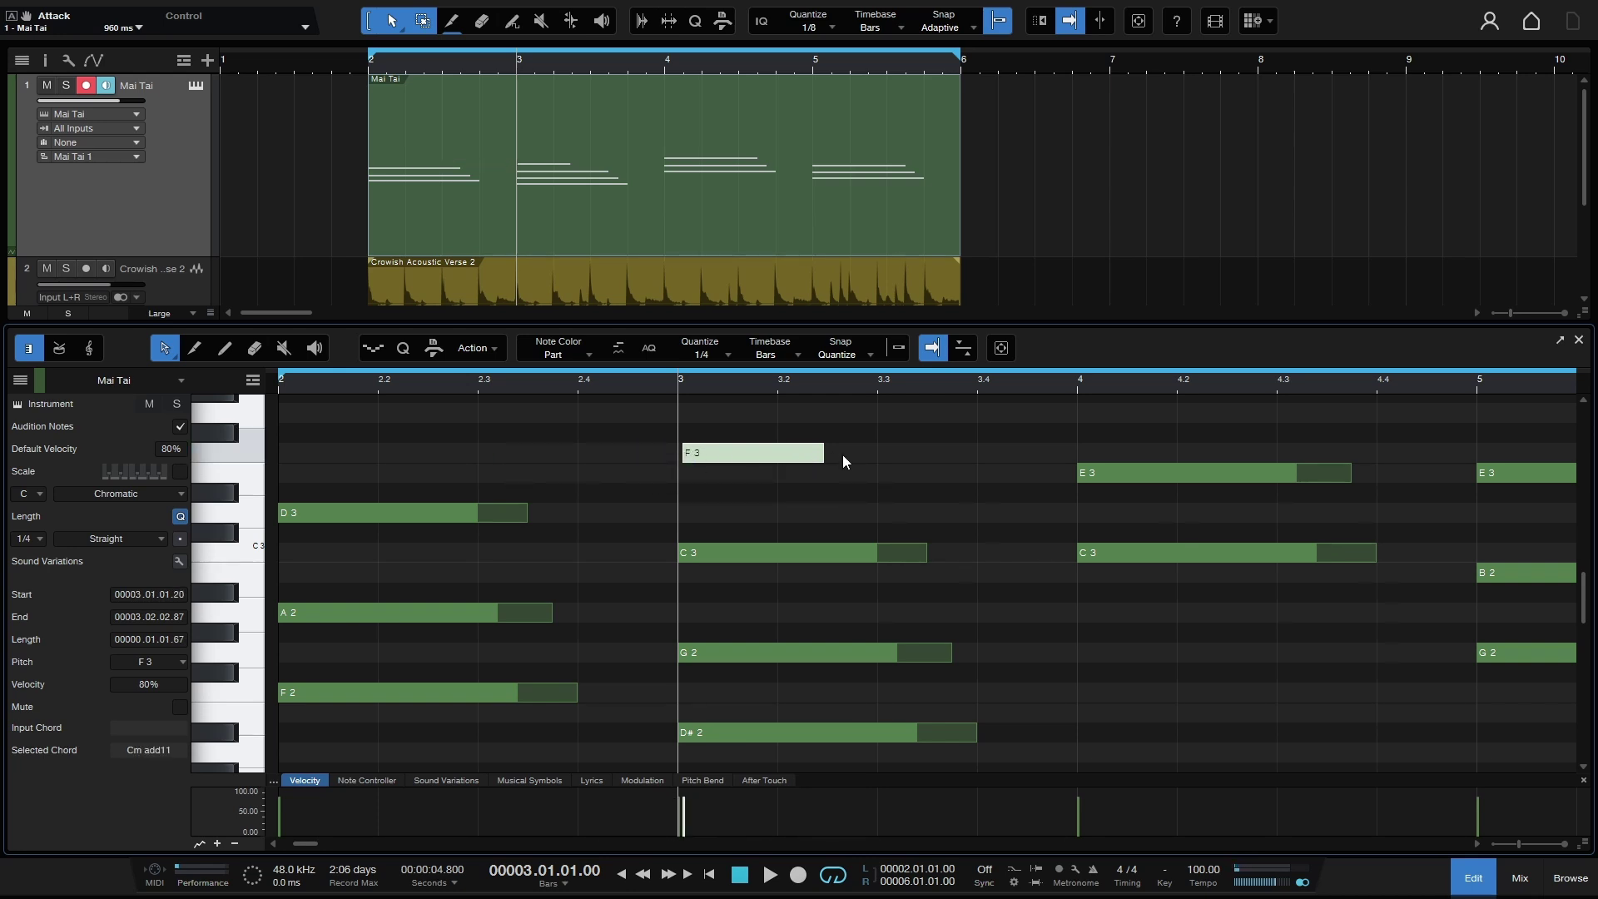
# Step: Enable snapping in the note editor and shorten the F 3 note to end on beat 2 of bar 3
pyautogui.click(897, 348)
pyautogui.moveTo(828, 454); pyautogui.dragTo(770, 456)
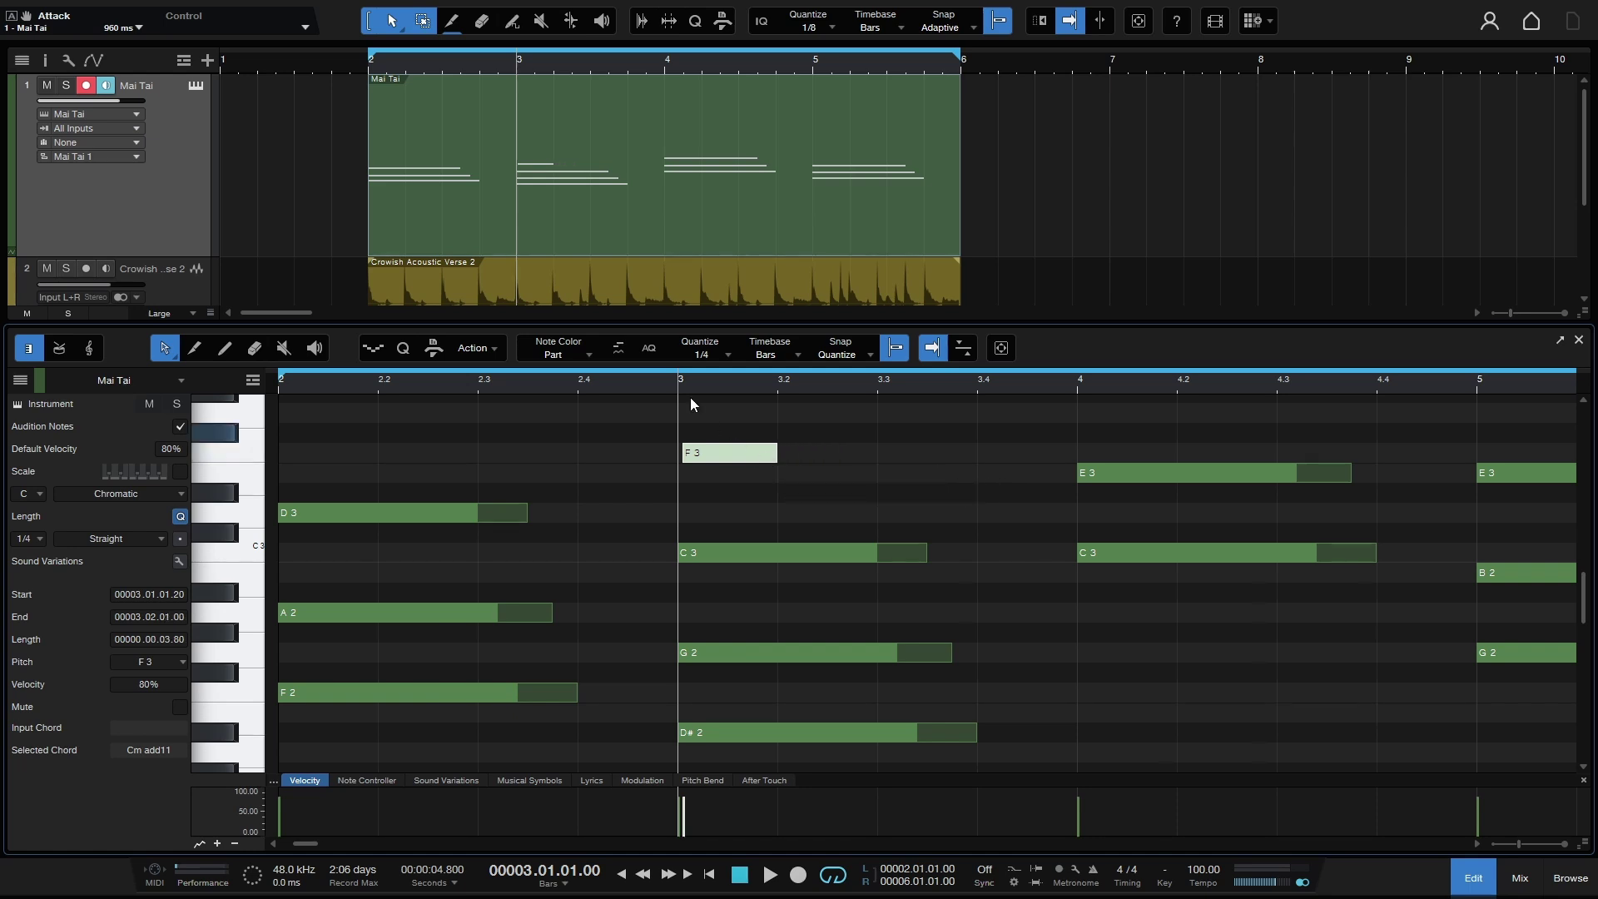
# Step: Set the note editor's Quantize to 1/8 and extend the F 3 note to end on beat 3 of bar 3
pyautogui.click(726, 358)
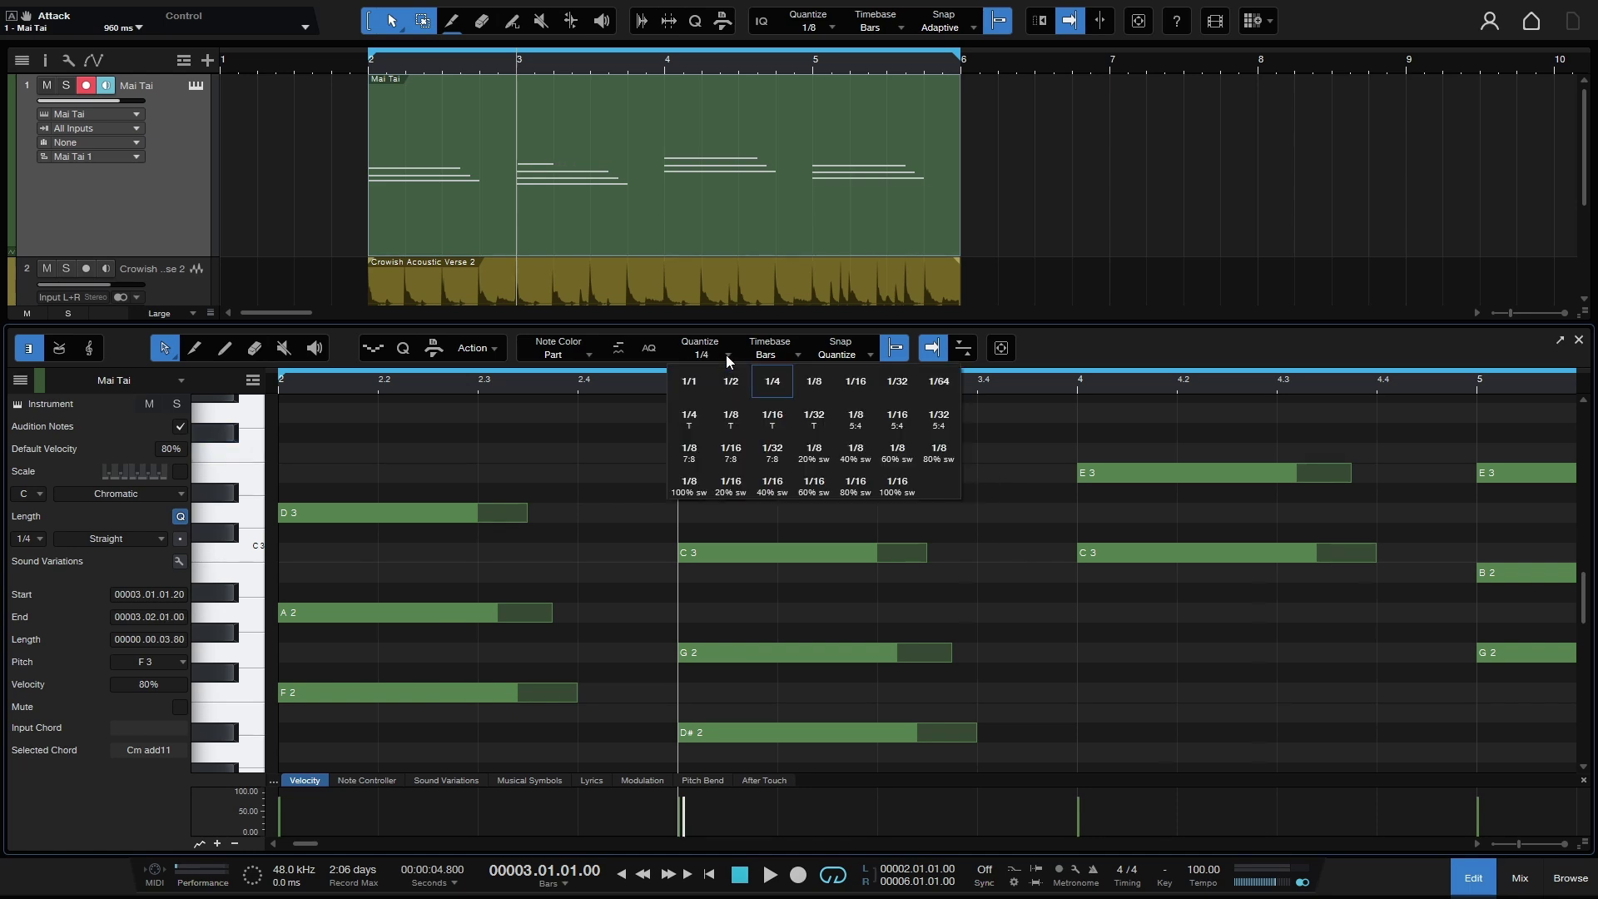
pyautogui.click(819, 382)
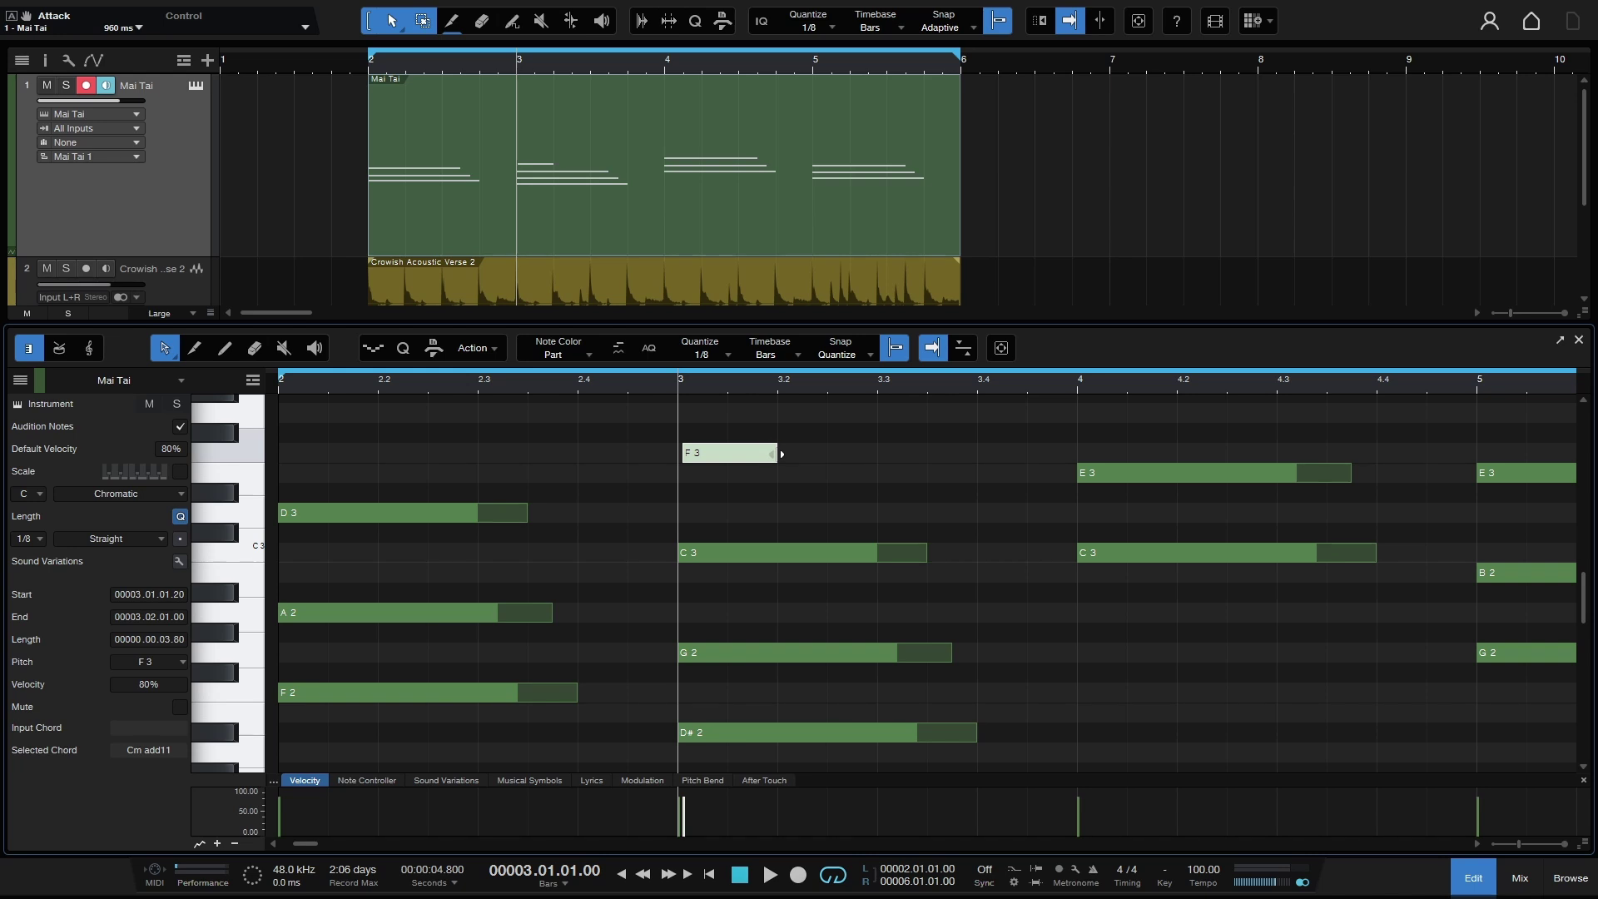
pyautogui.moveTo(780, 454); pyautogui.dragTo(885, 462)
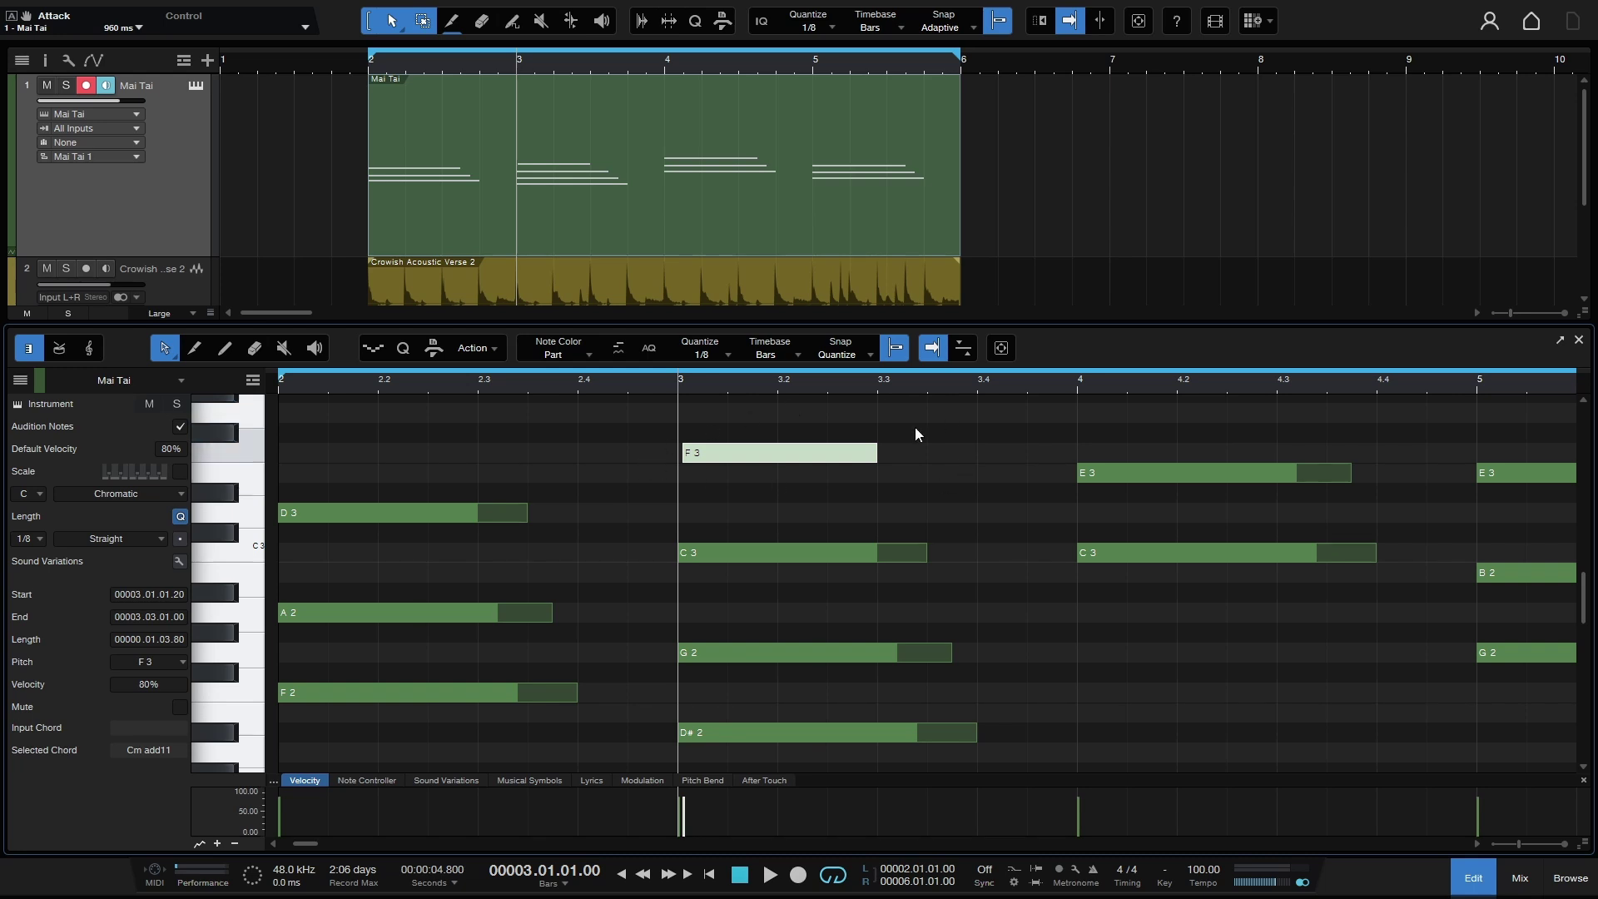
# Step: Delete the F 3 note, then paint an F# 3 note from the start of bar 3 to beat 3 and undo it
pyautogui.doubleClick(760, 456)
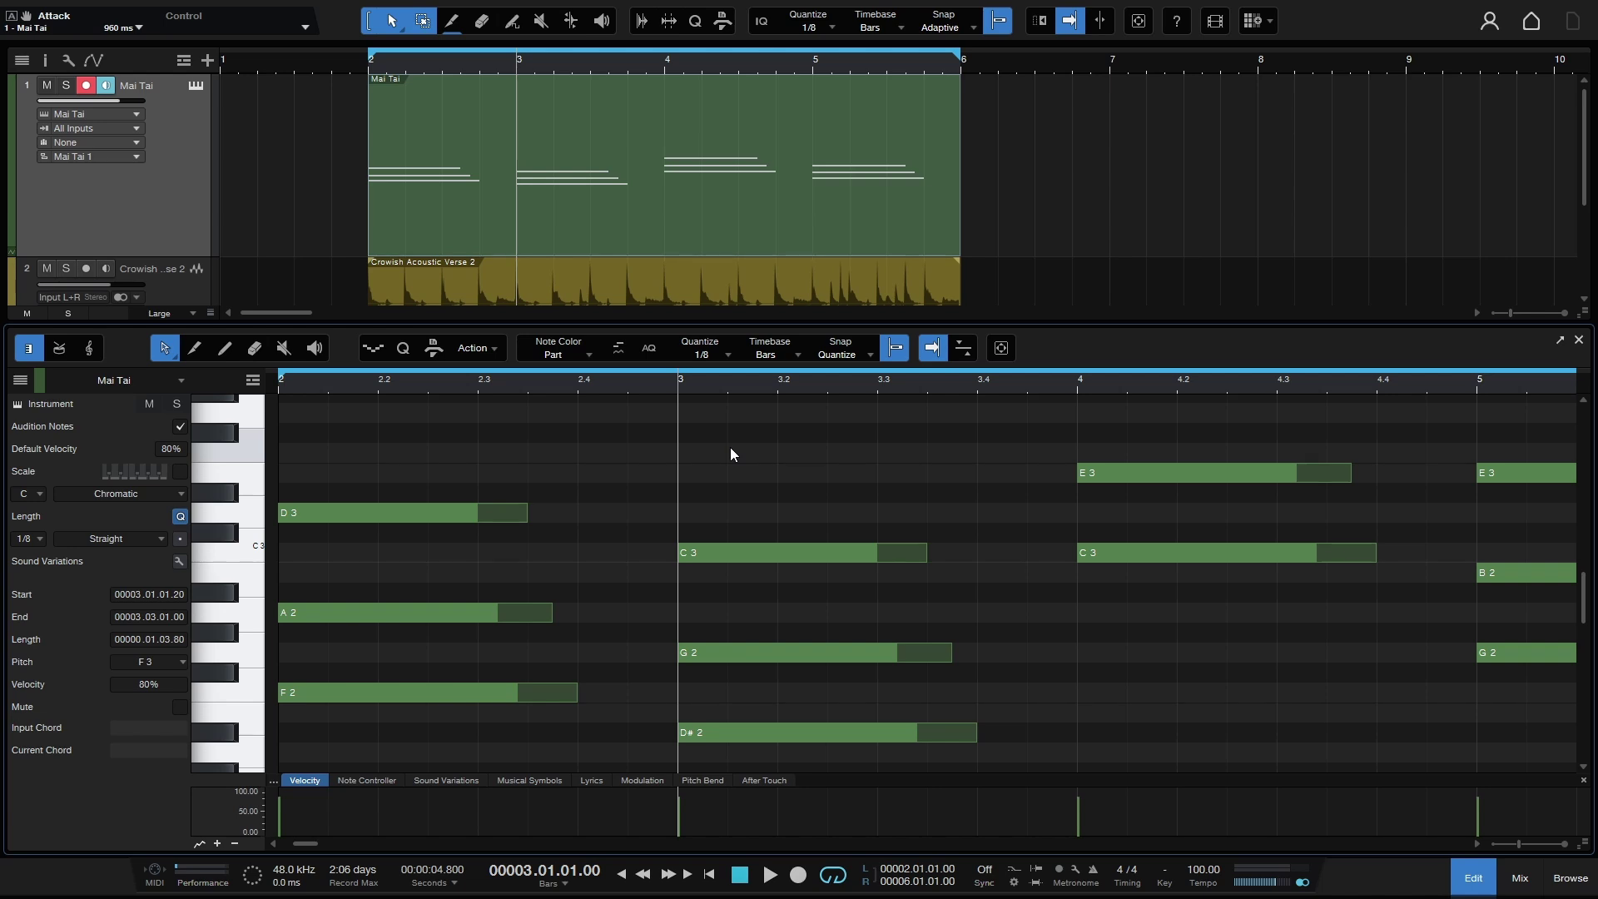
pyautogui.press('5')
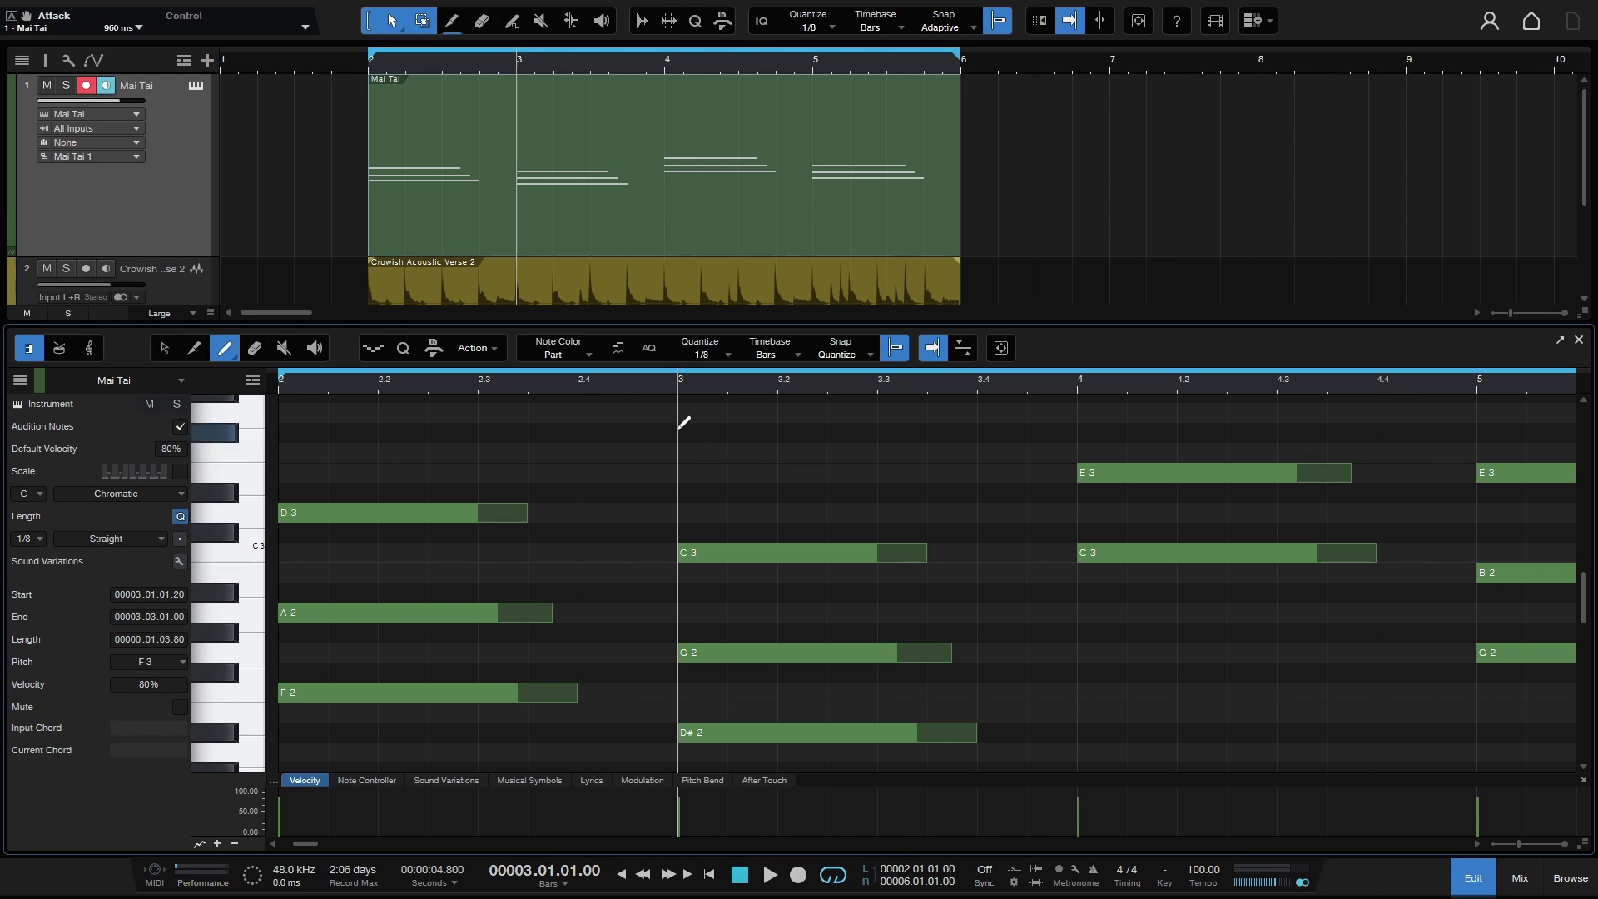
pyautogui.moveTo(683, 430)
pyautogui.mouseDown()
pyautogui.moveTo(1110, 425)
pyautogui.moveTo(770, 429)
pyautogui.moveTo(868, 432)
pyautogui.mouseUp()
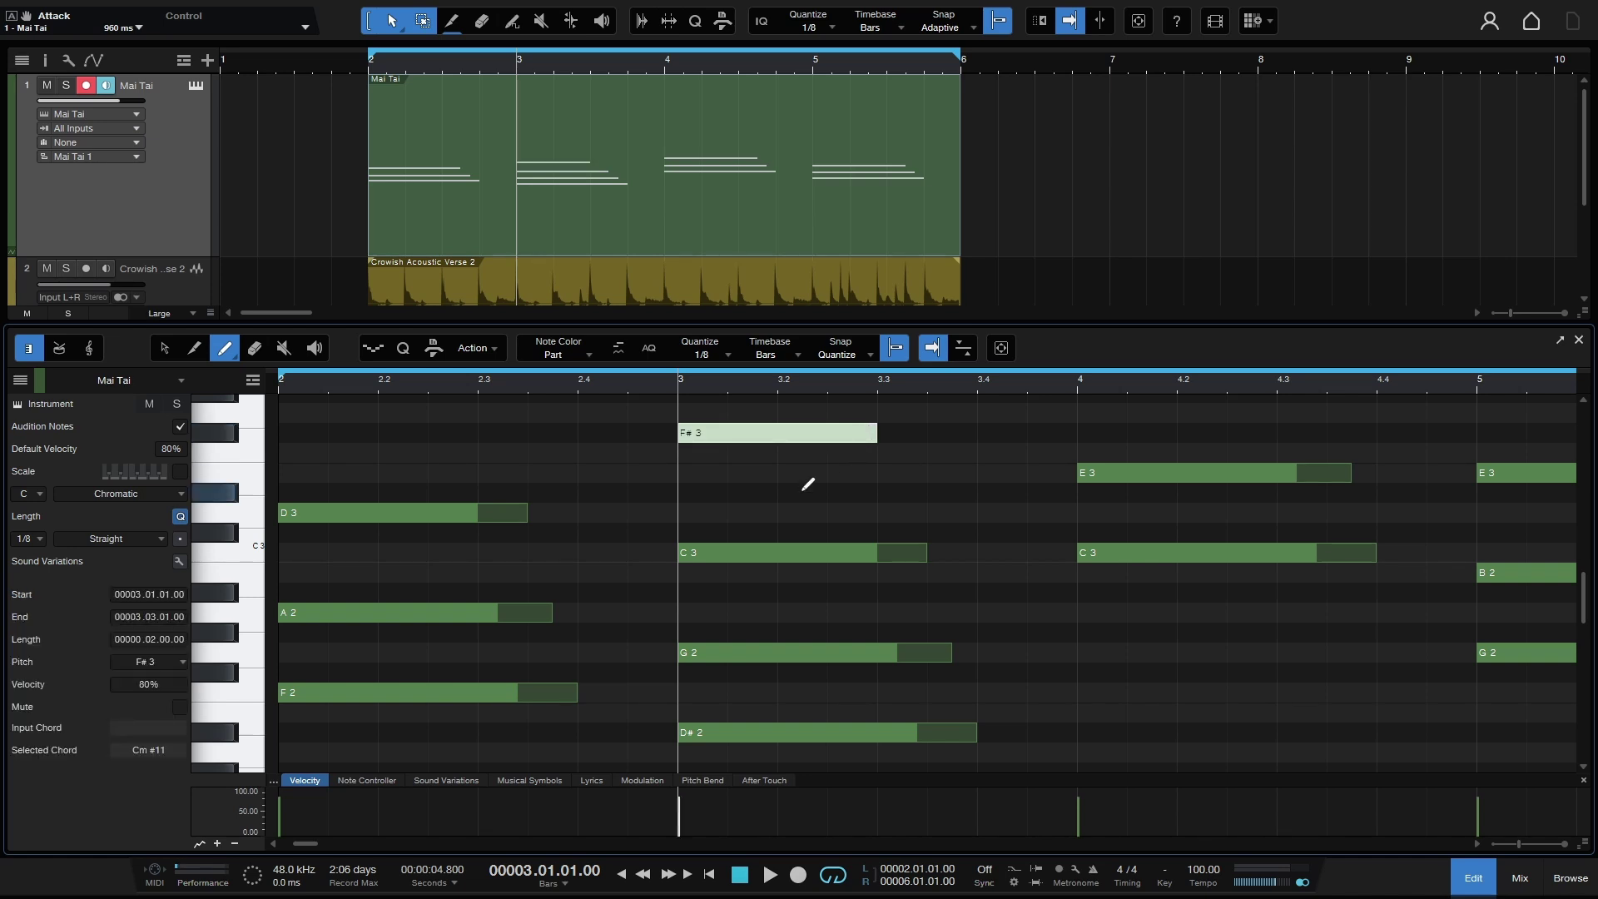
pyautogui.hotkey('ctrl', 'z')
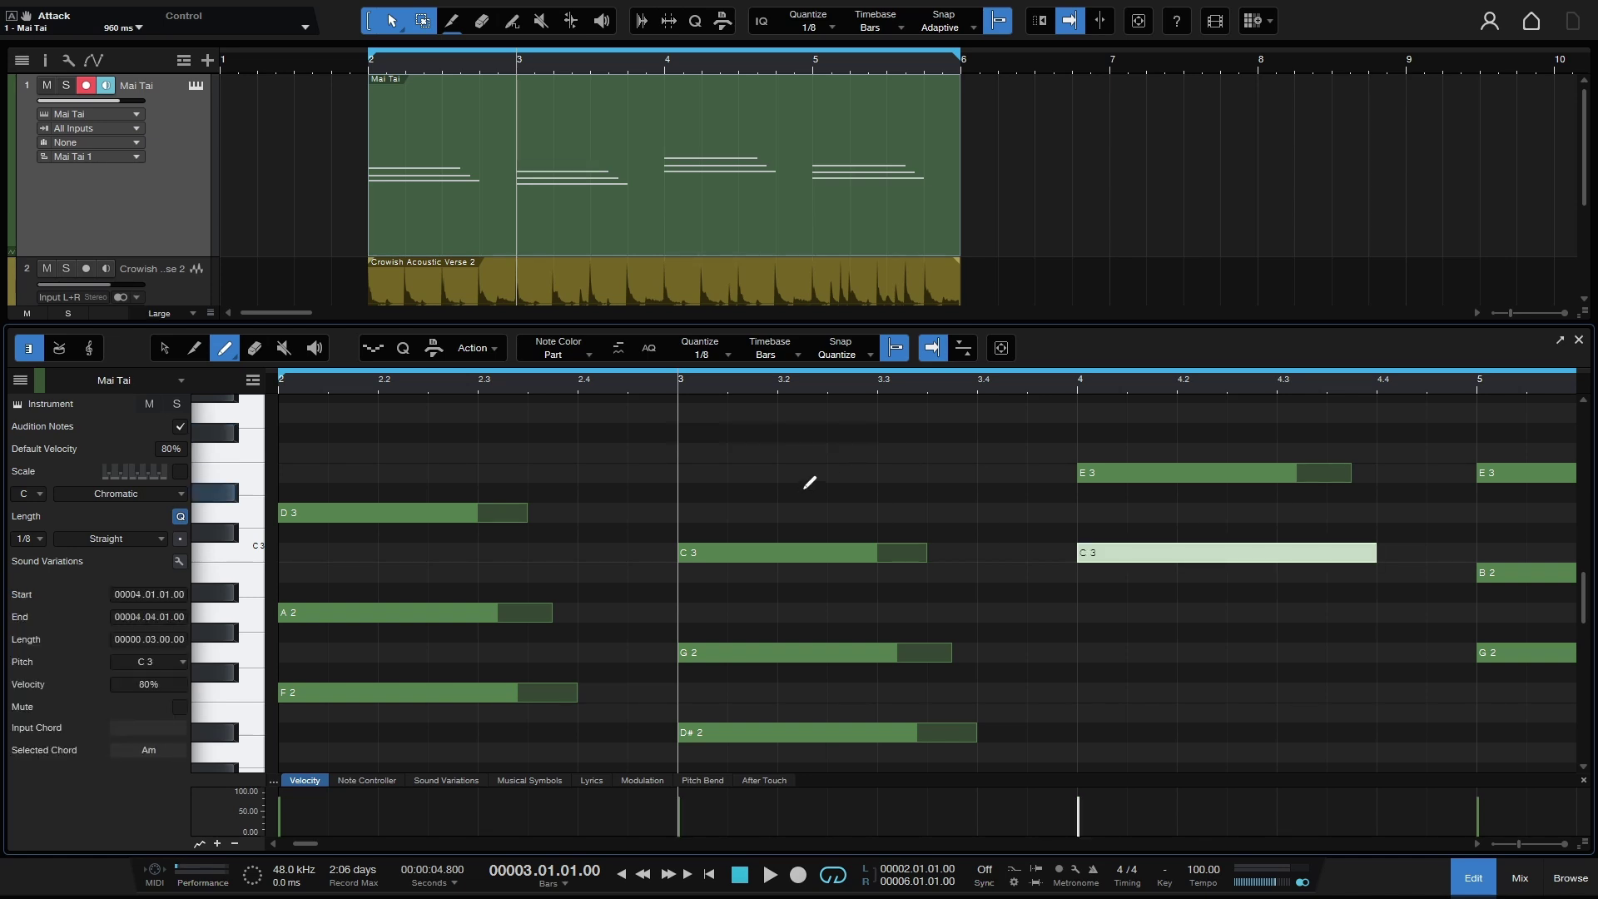
# Step: Disable snapping, paint an F# 3 note about one beat long near beat 3 of bar 2, and undo it
pyautogui.click(894, 348)
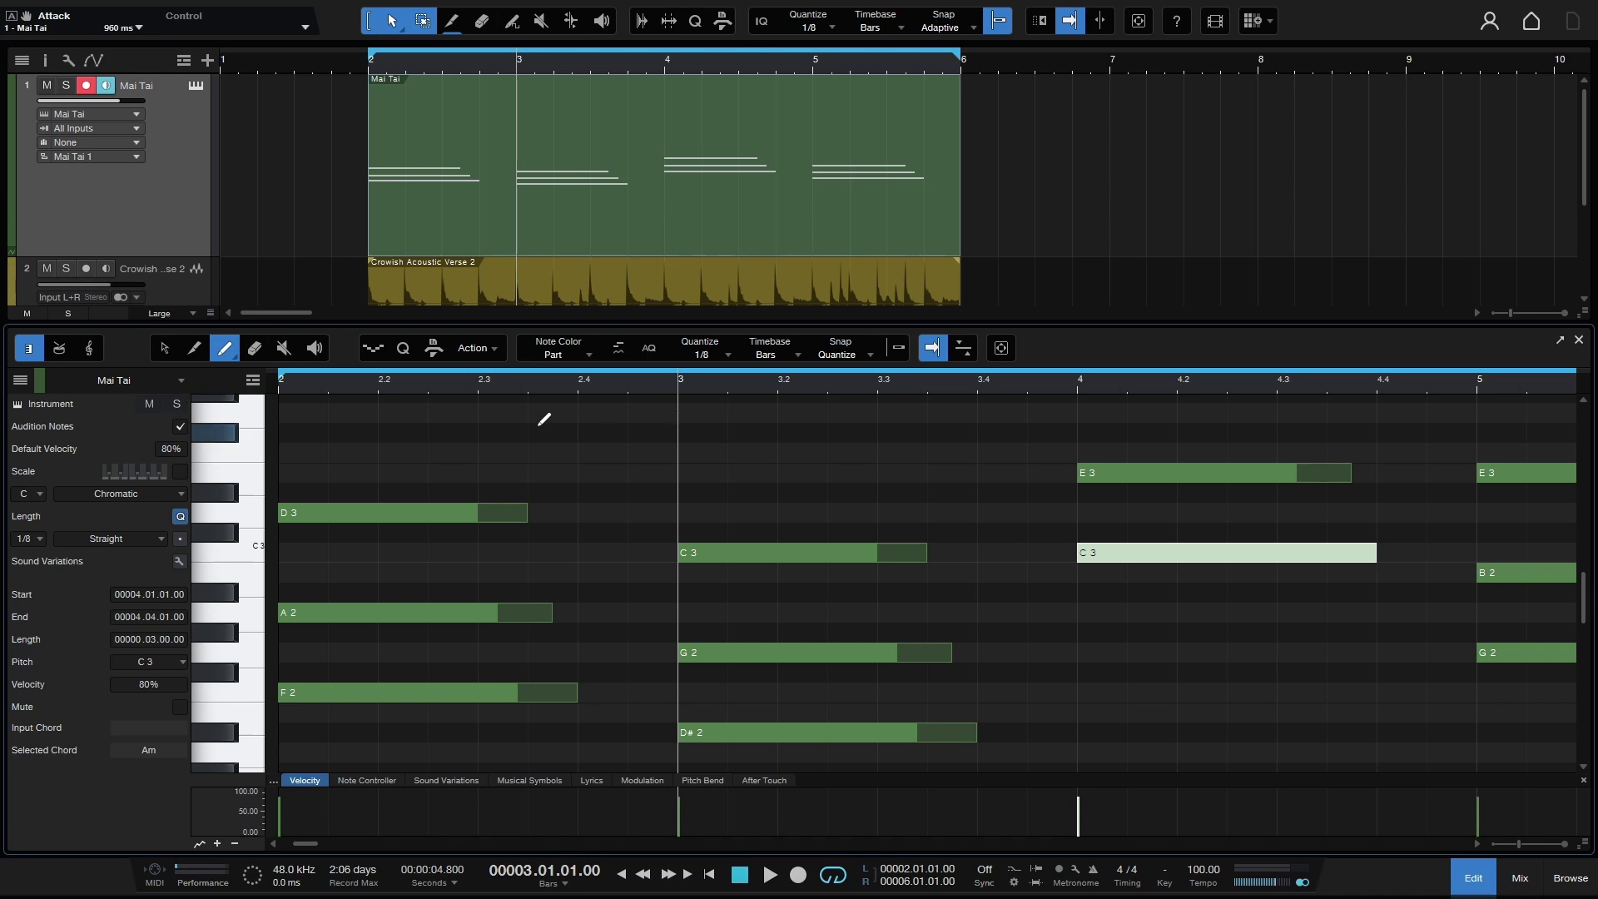
pyautogui.moveTo(483, 432)
pyautogui.mouseDown()
pyautogui.moveTo(1024, 436)
pyautogui.moveTo(585, 423)
pyautogui.mouseUp()
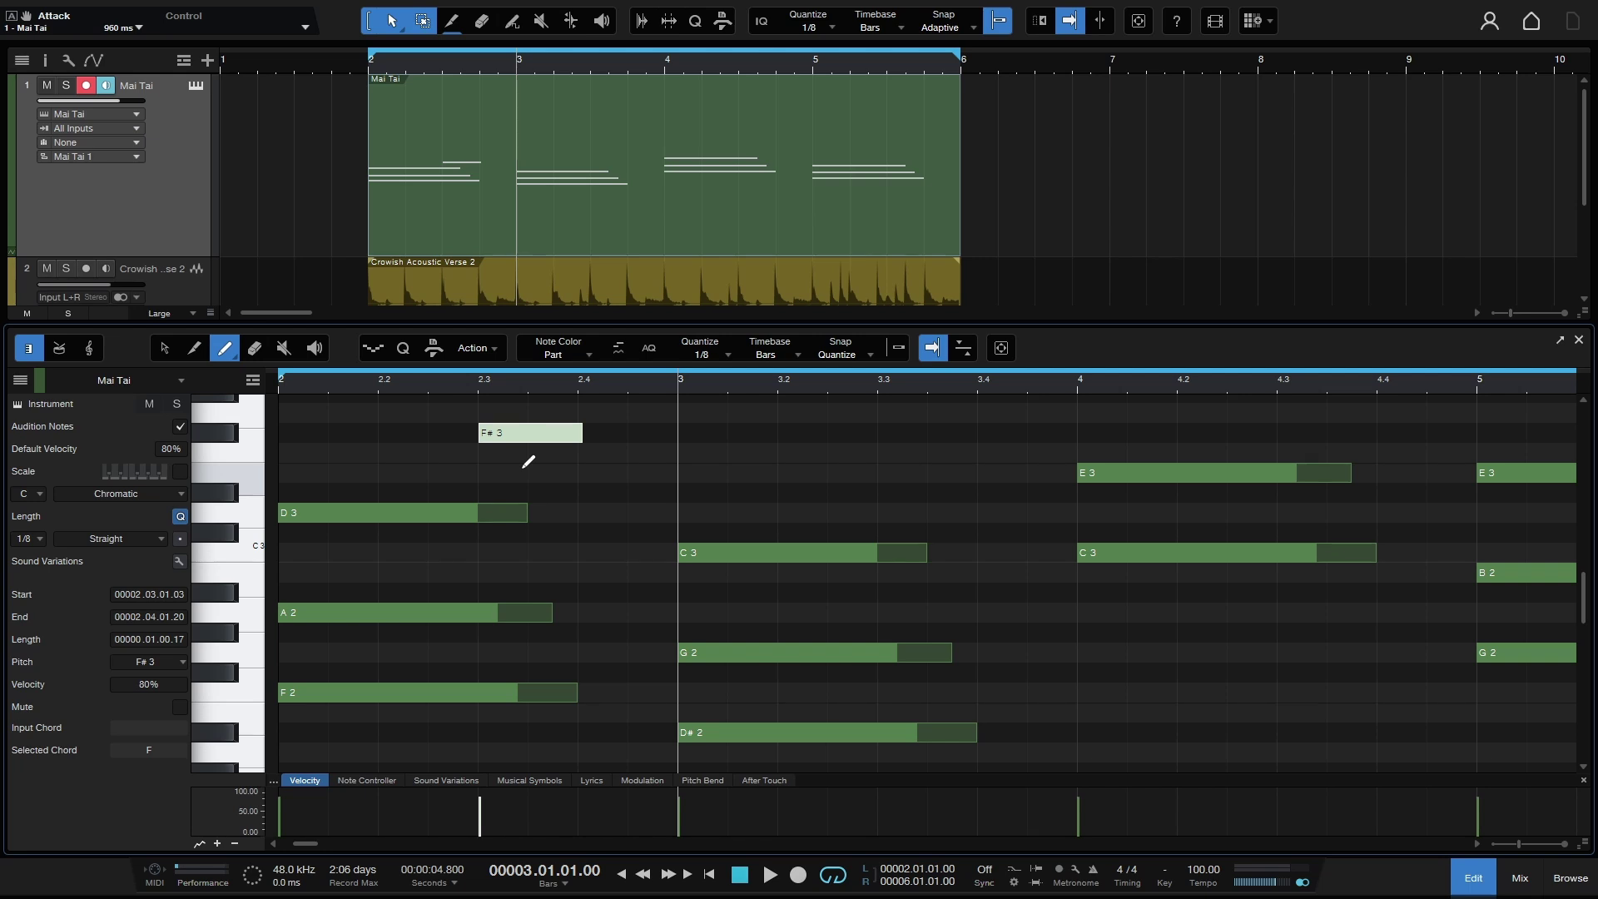
pyautogui.hotkey('ctrl', 'z')
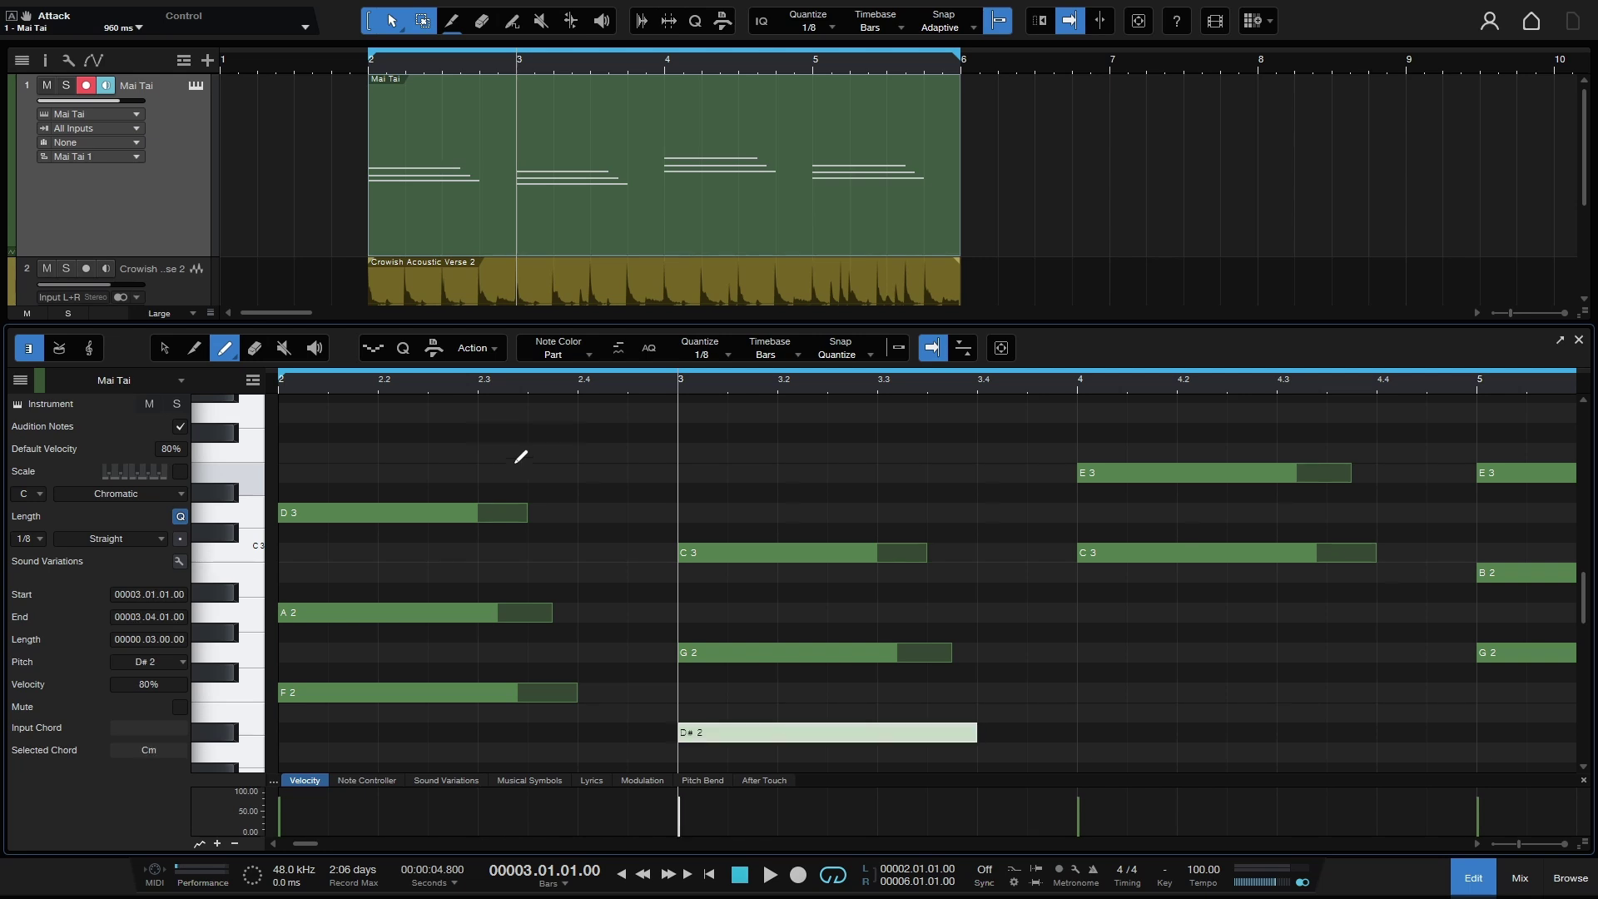
# Step: Return to the Arrow tool in Basic mode and select the C 3 note in bar 3
pyautogui.click(165, 347)
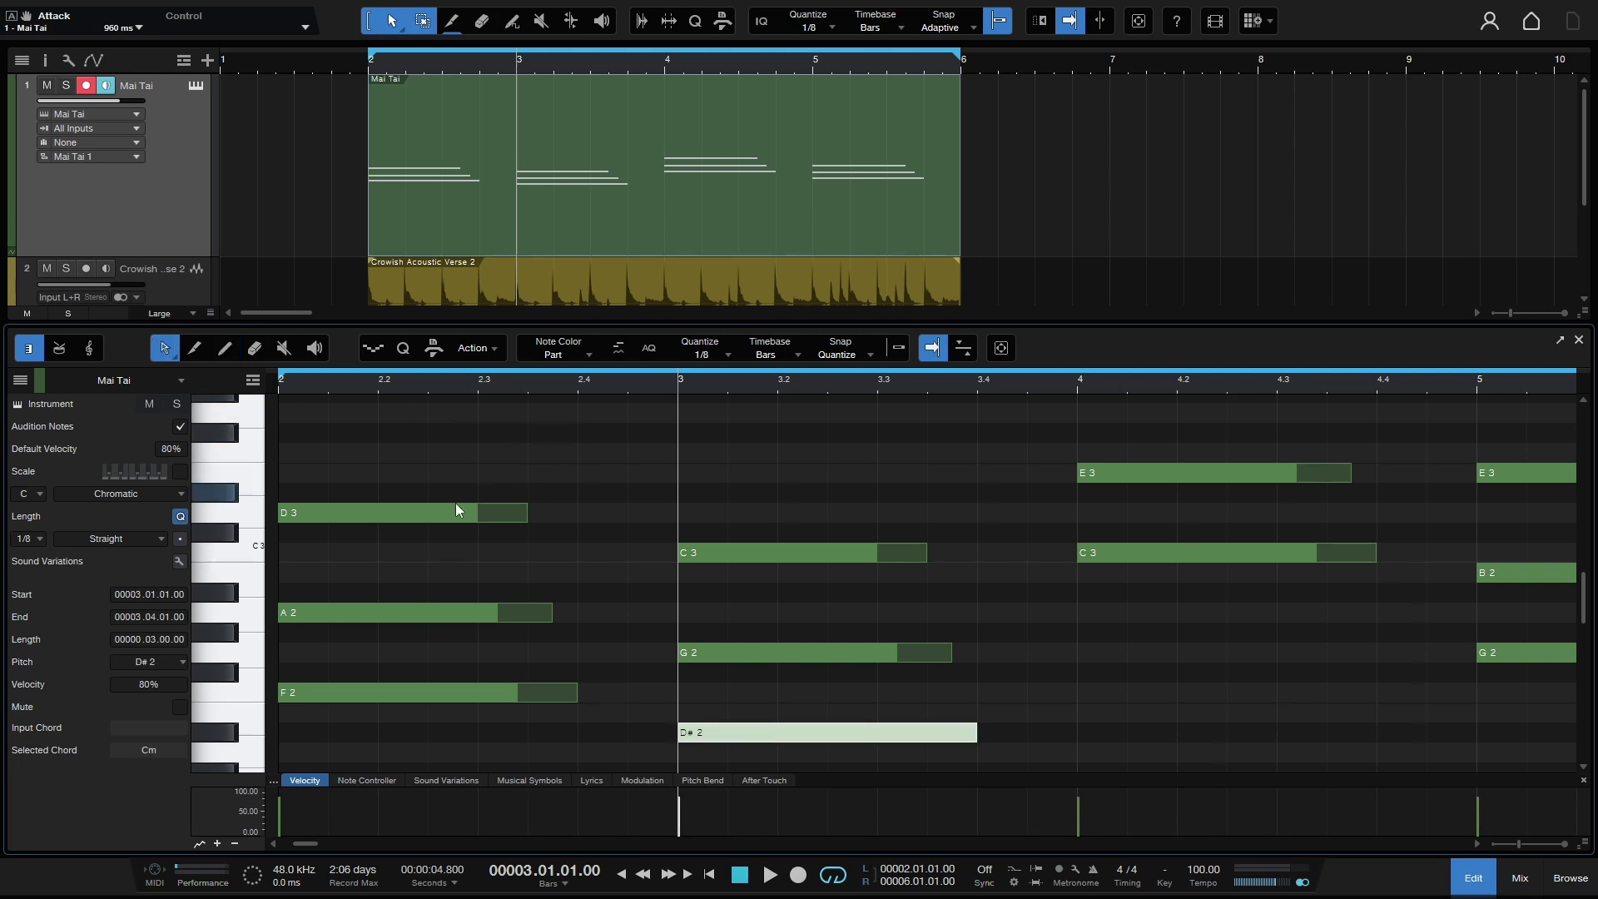
pyautogui.click(375, 516)
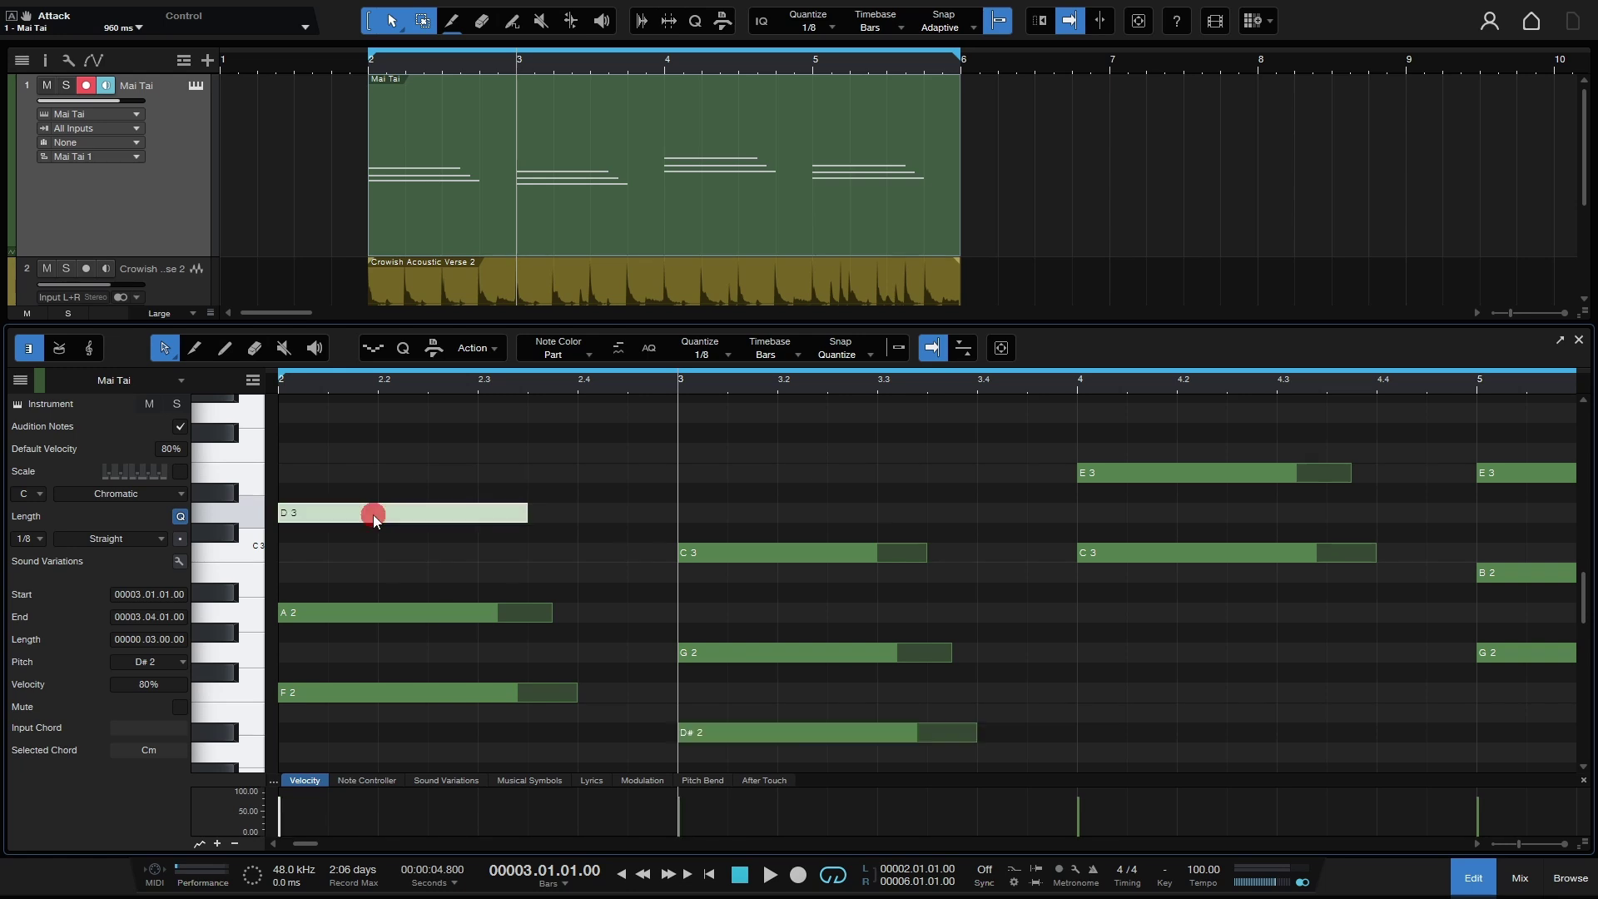
pyautogui.click(726, 556)
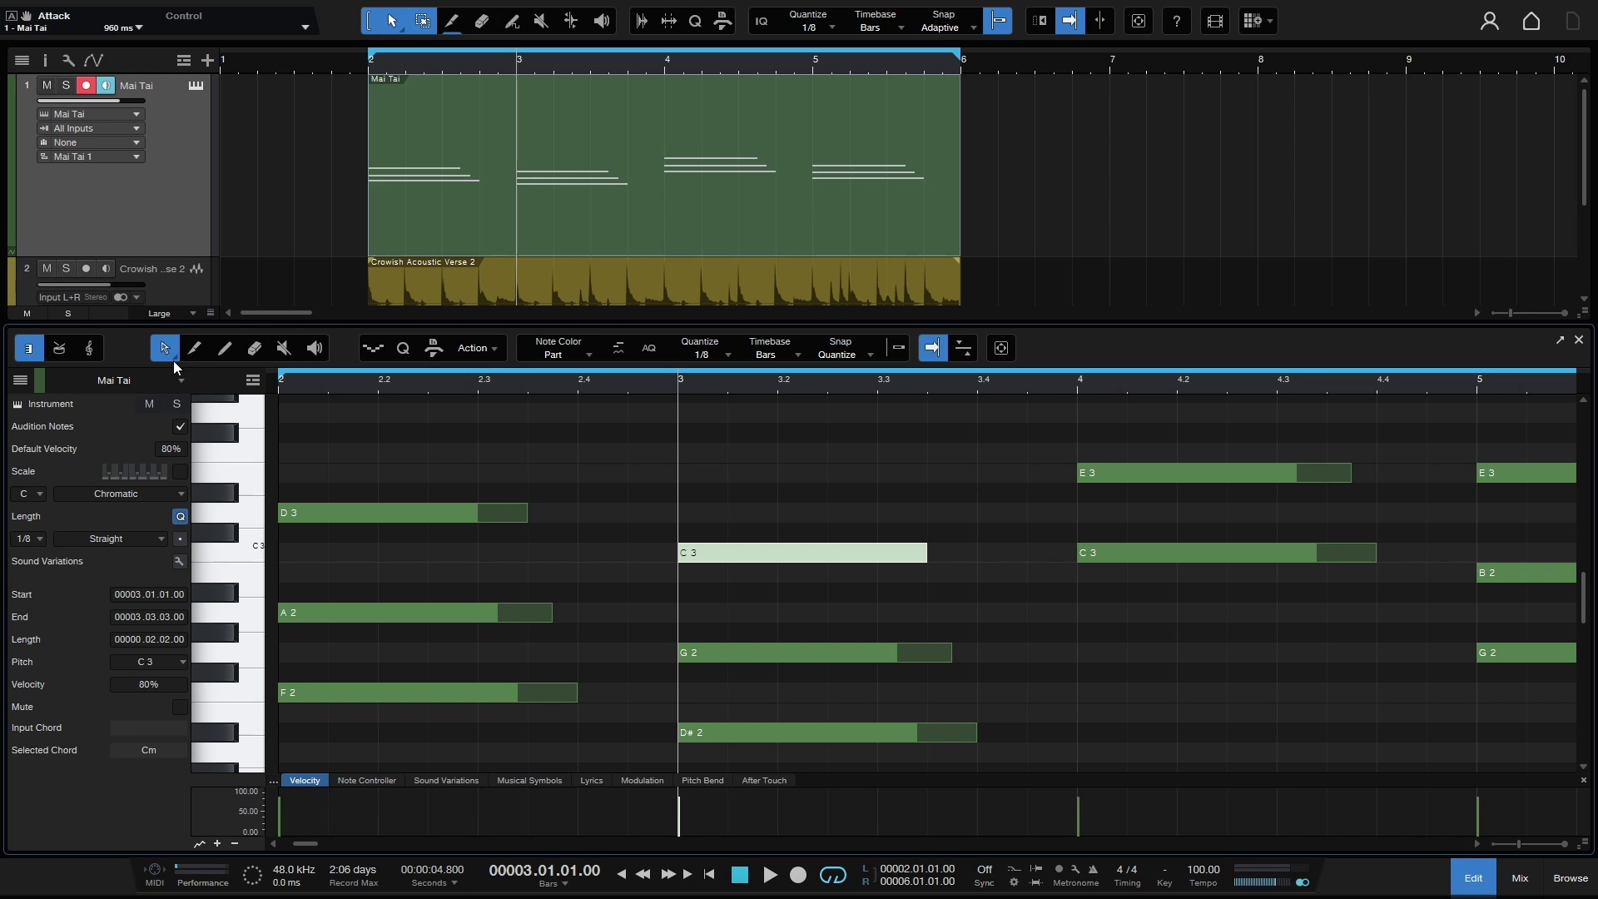
pyautogui.click(173, 358)
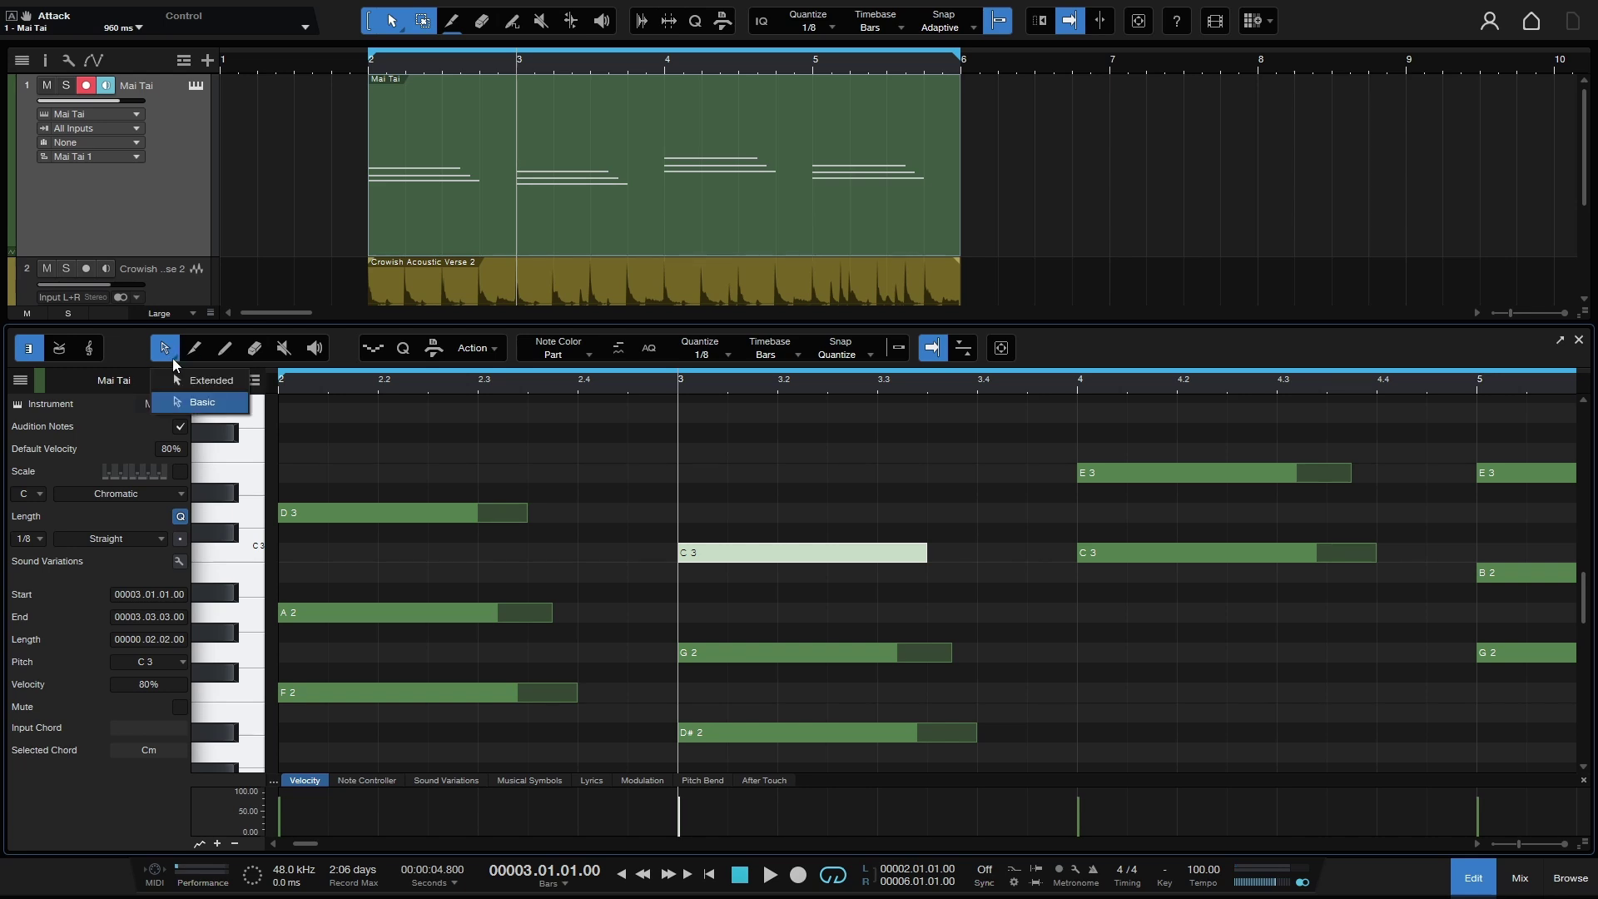
pyautogui.click(211, 408)
pyautogui.click(424, 446)
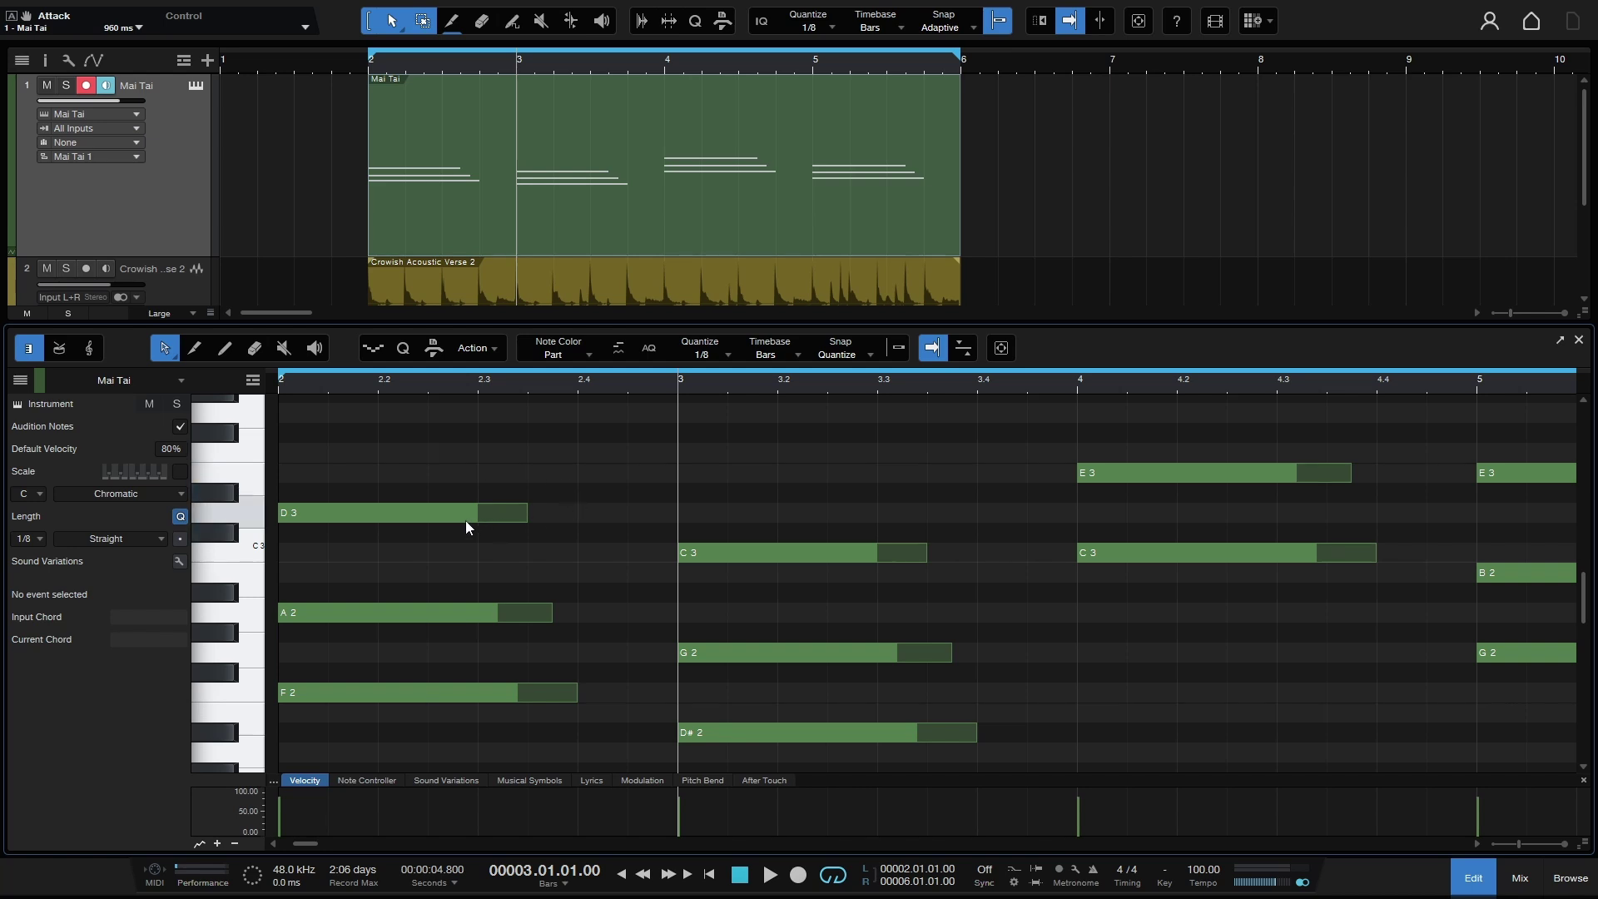
pyautogui.click(778, 554)
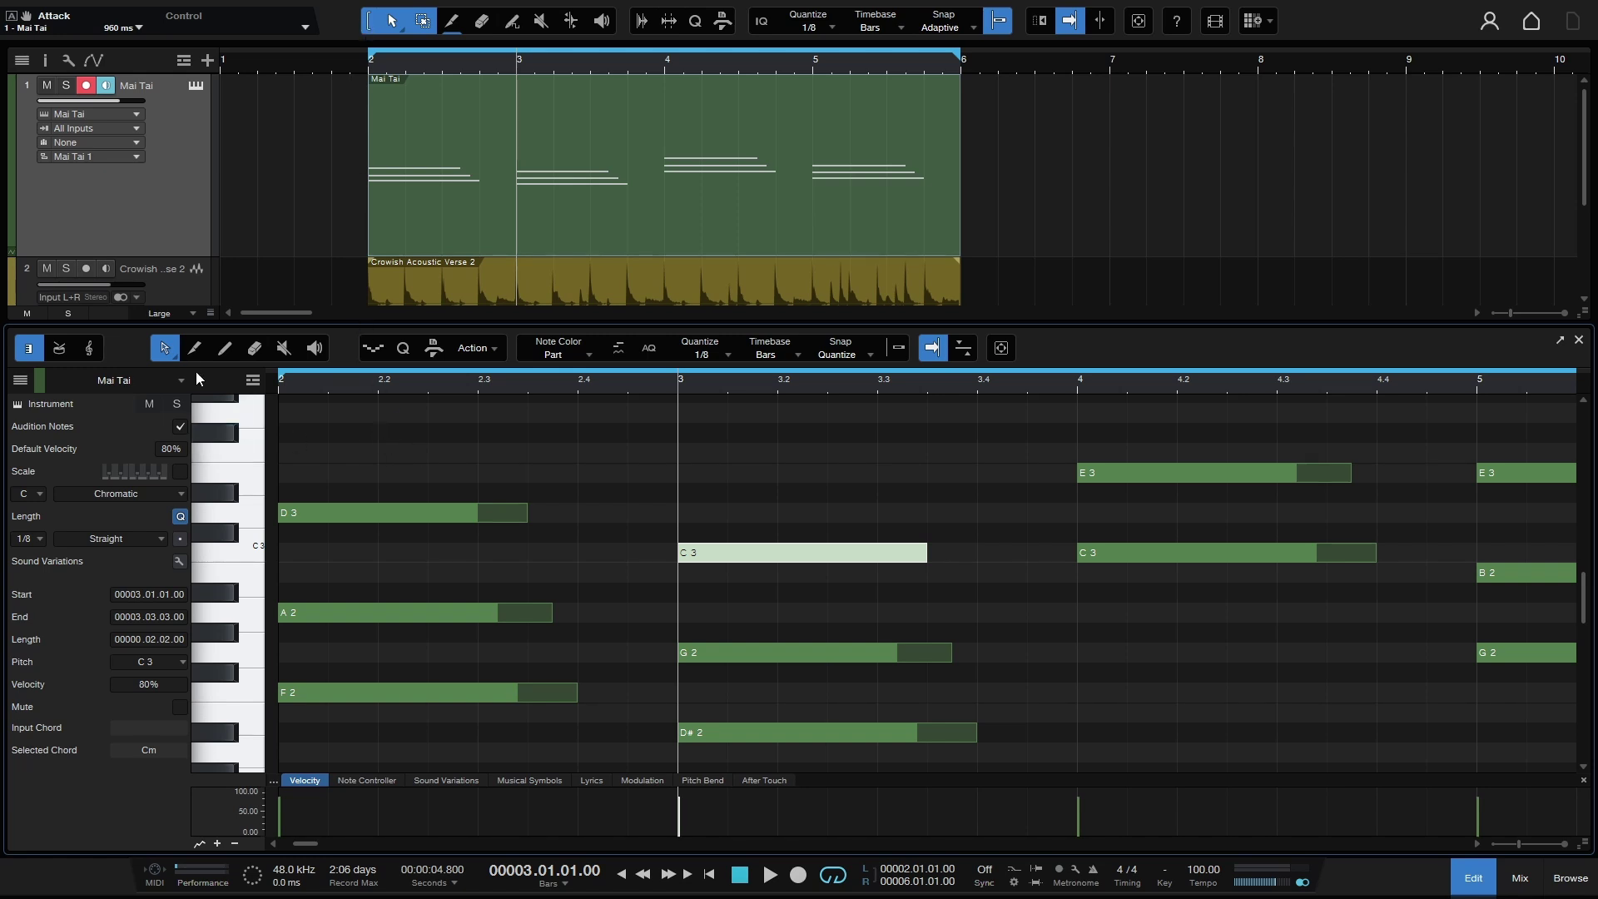
# Step: Switch the Arrow tool to Extended mode and re-enable snapping in the note editor
pyautogui.click(174, 360)
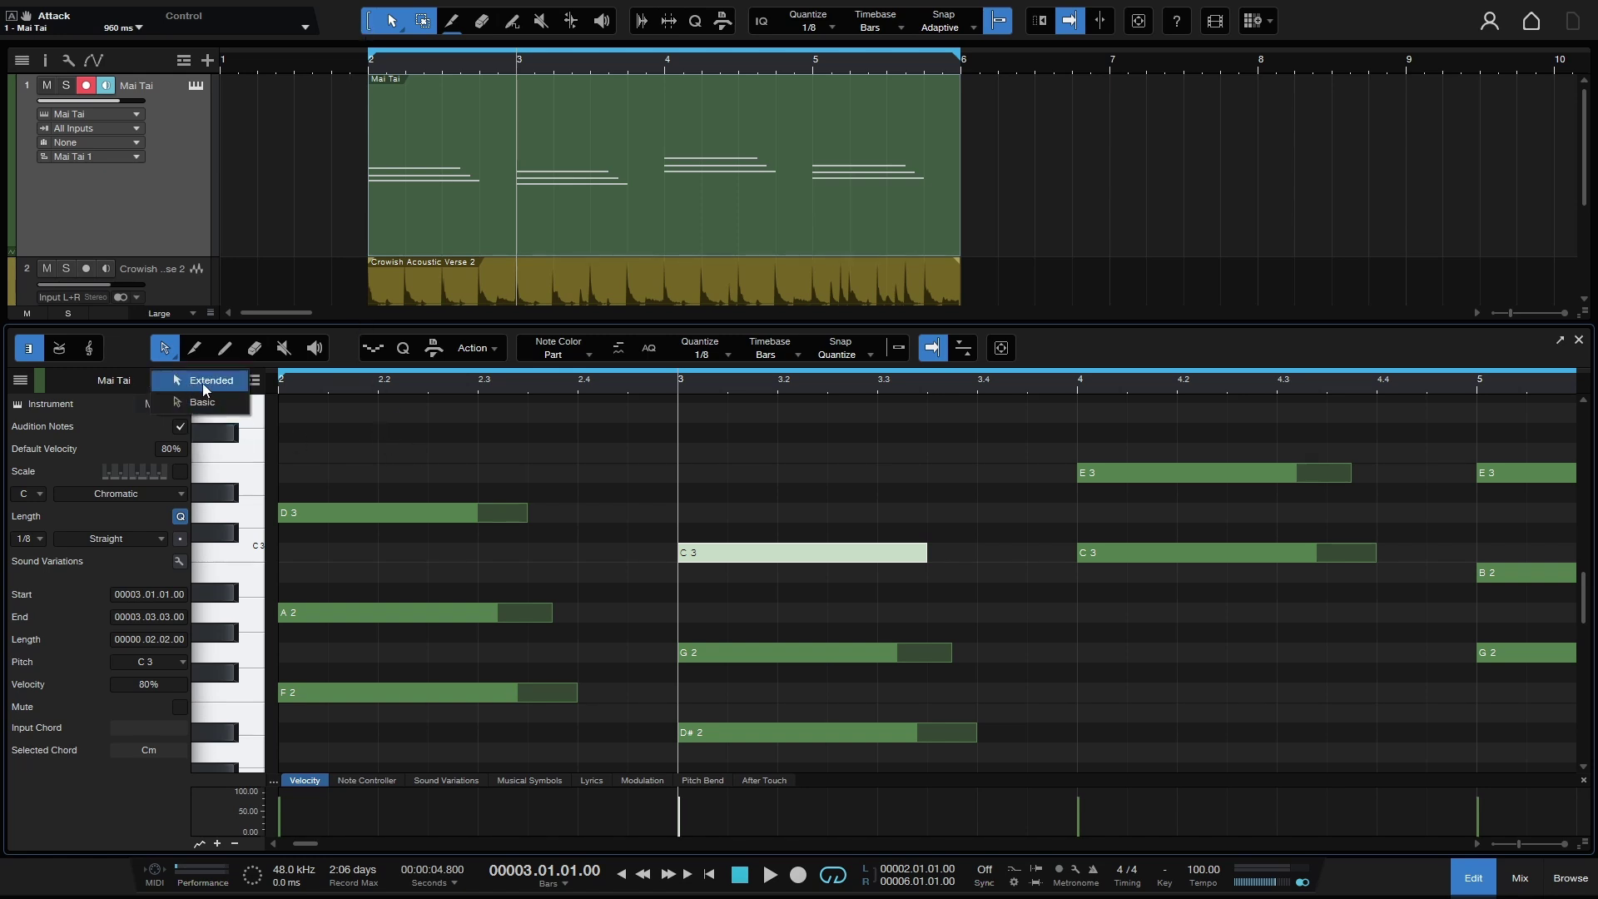
pyautogui.click(208, 383)
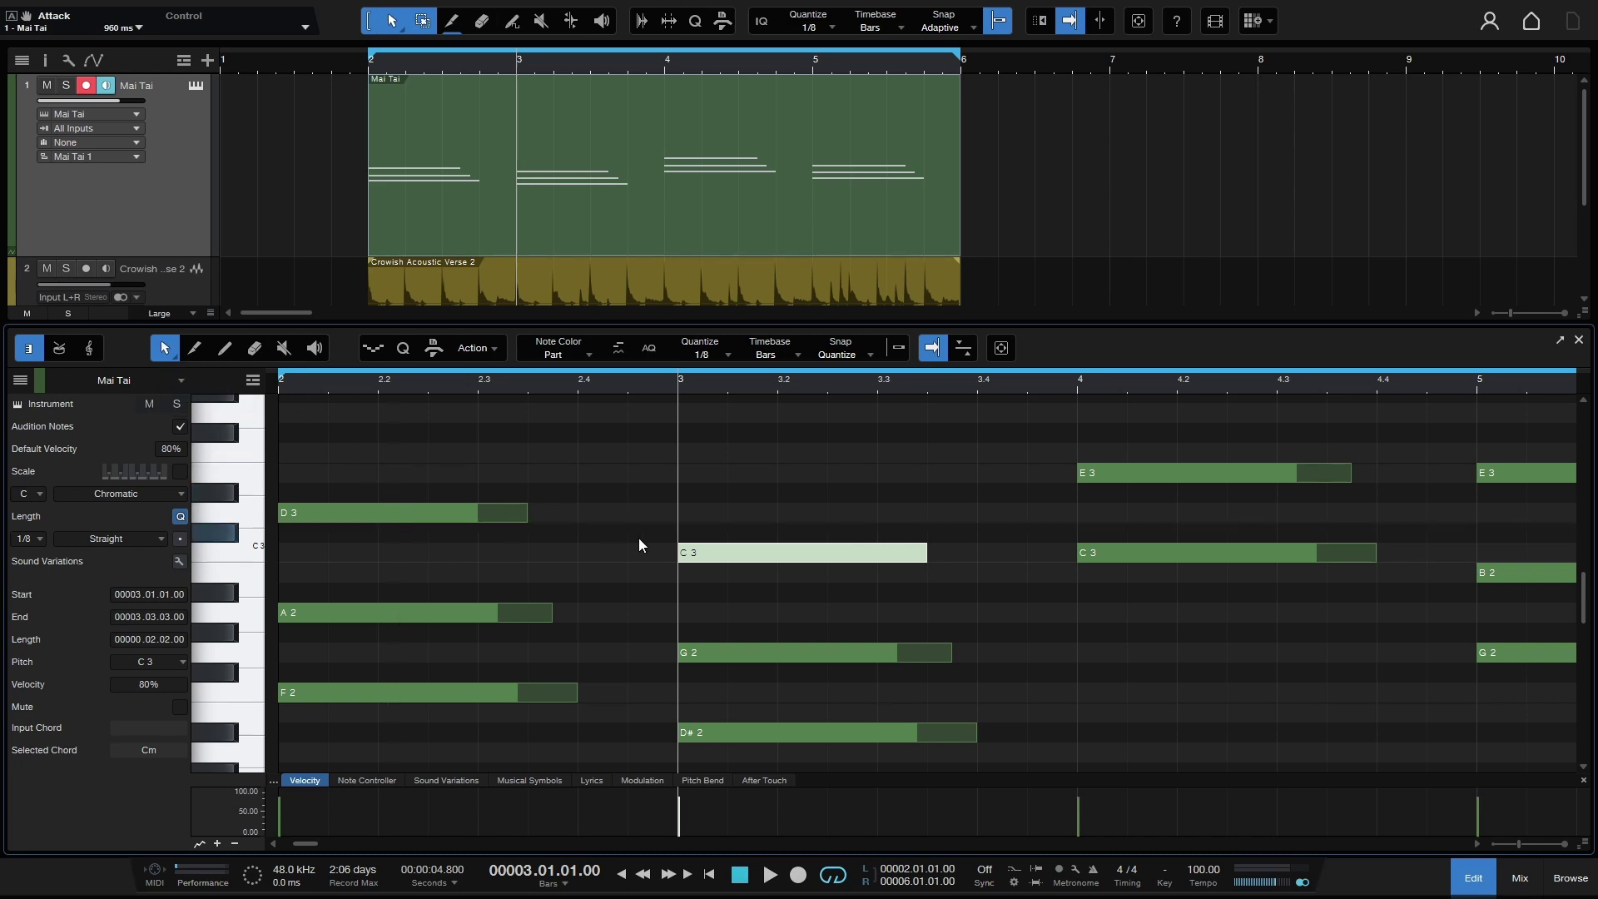
pyautogui.click(882, 505)
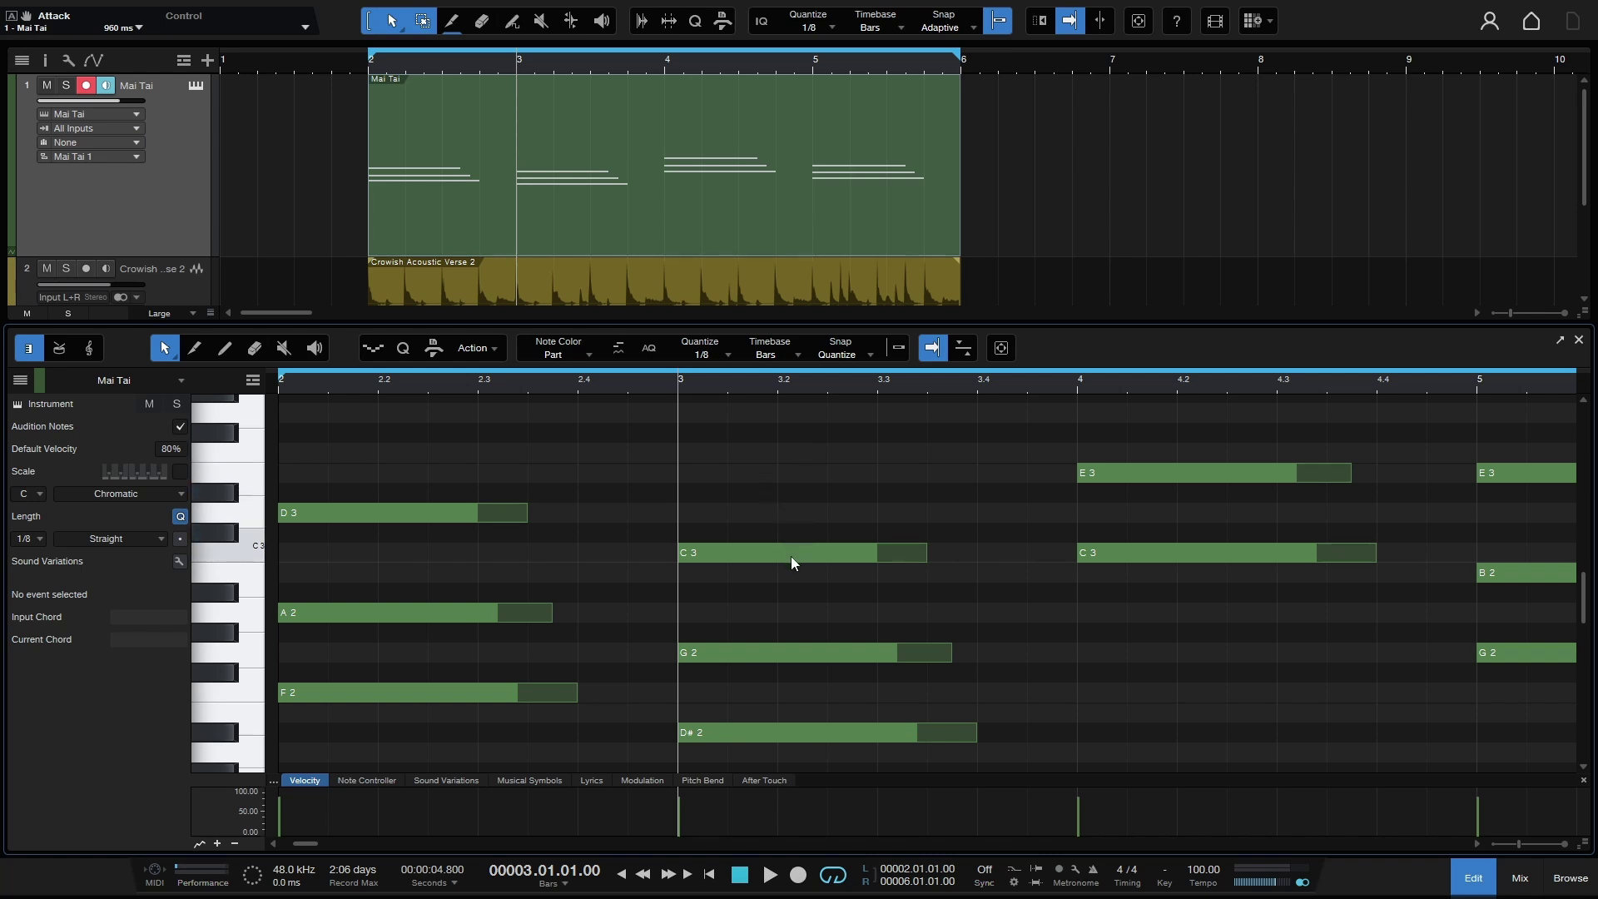
pyautogui.moveTo(794, 557)
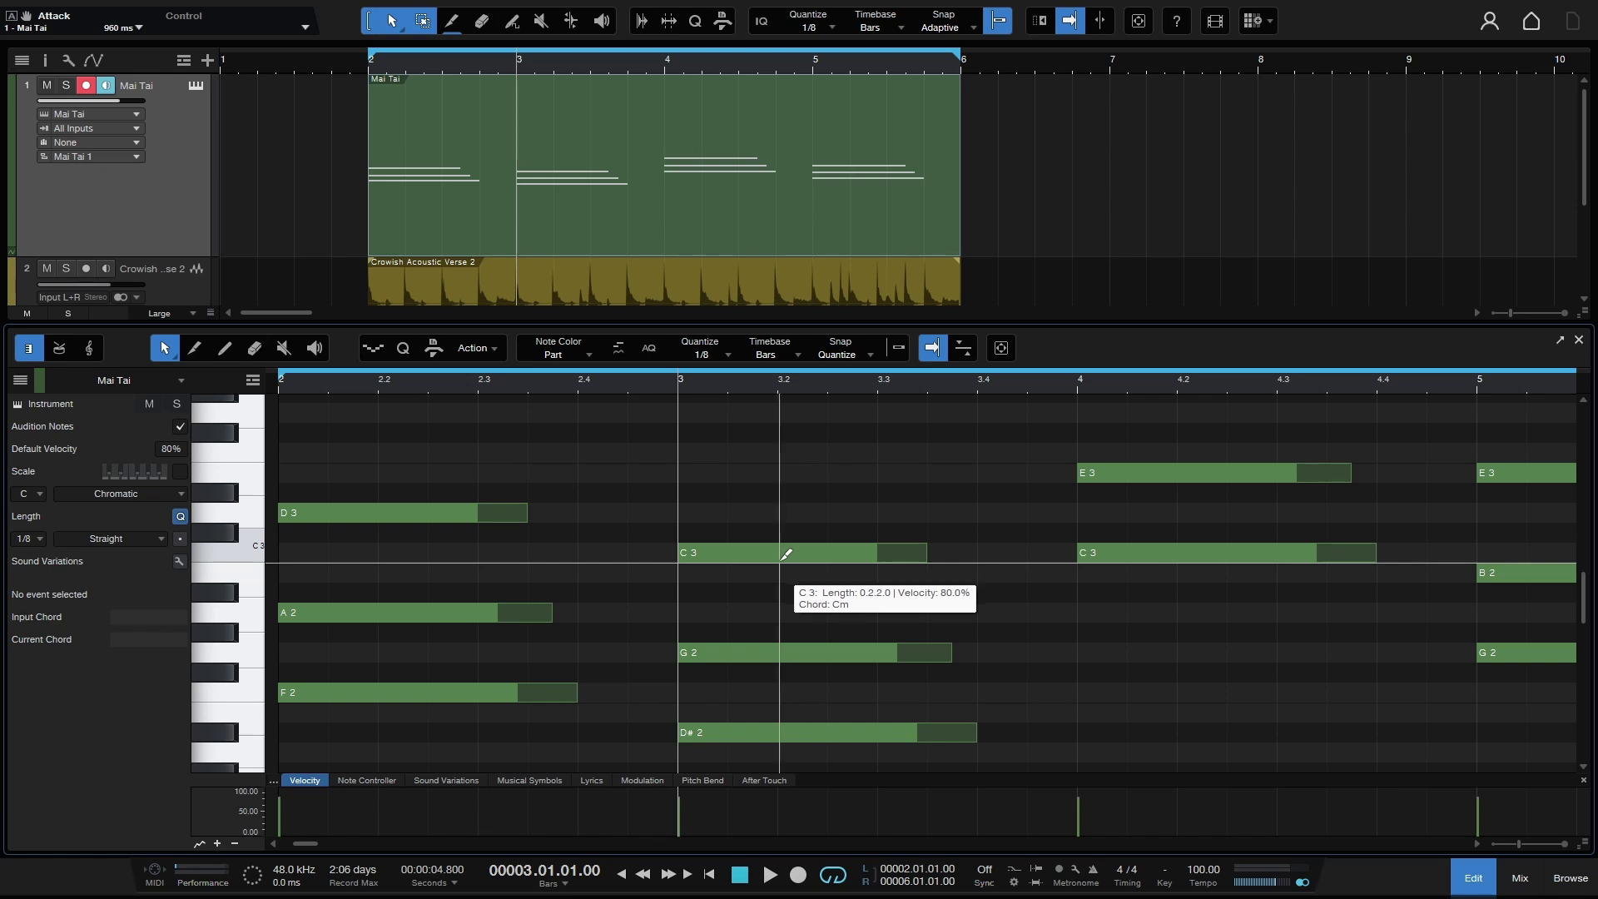
pyautogui.click(896, 351)
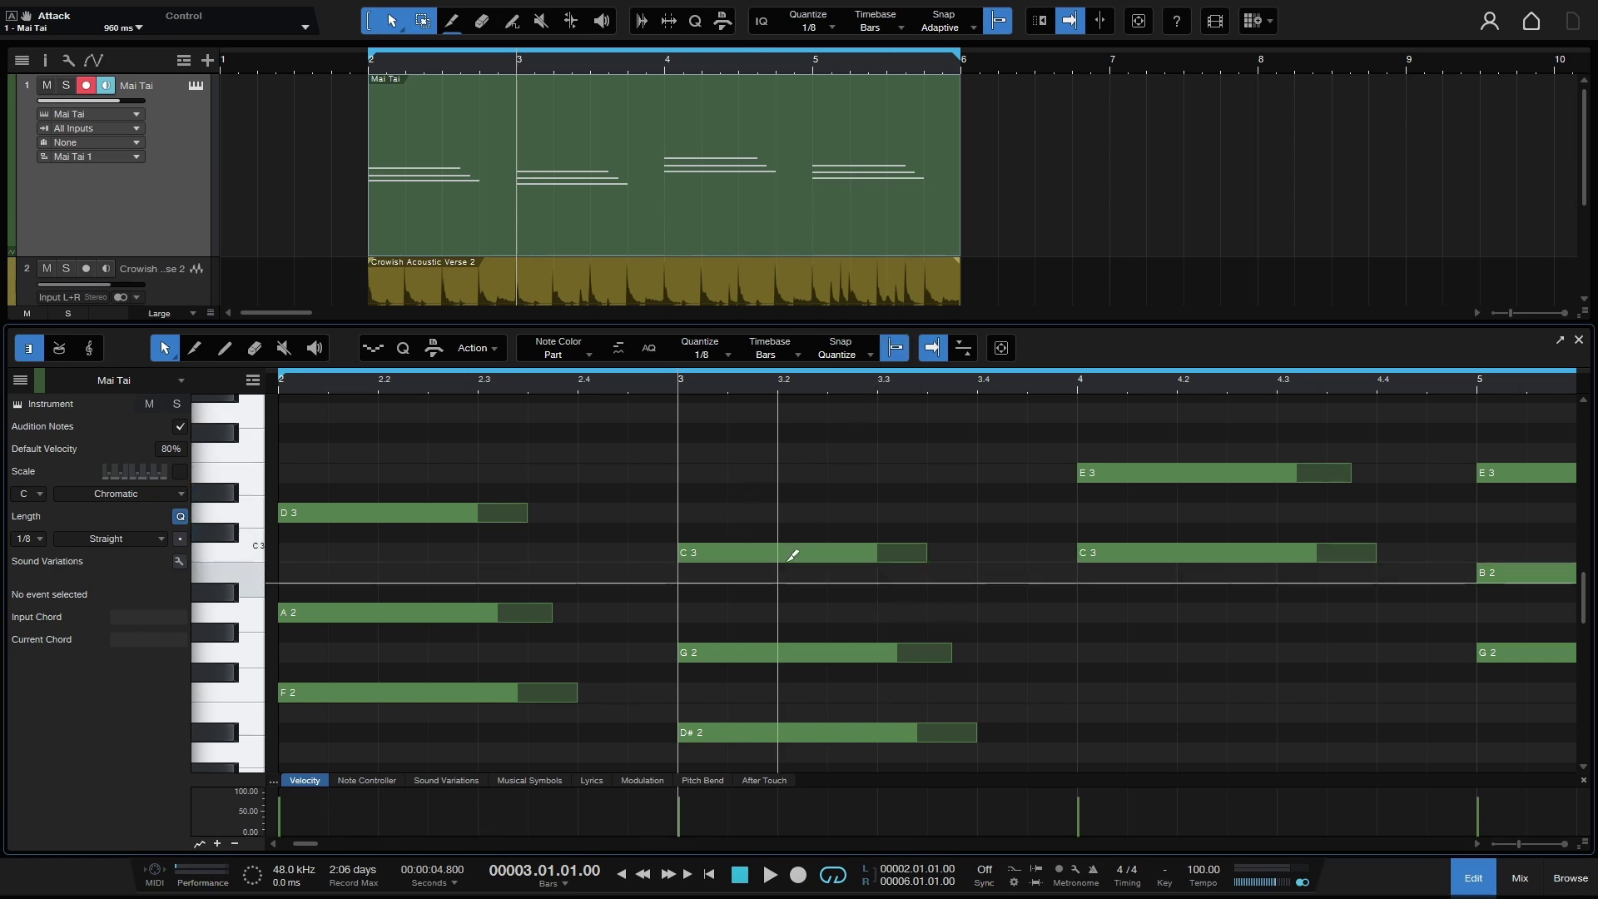
# Step: Split bar 3's C 3 note at 3.2.3 and 3.1.3, and bar 2's D 3 note at 2.2.3 and 2.2.1
pyautogui.click(828, 555)
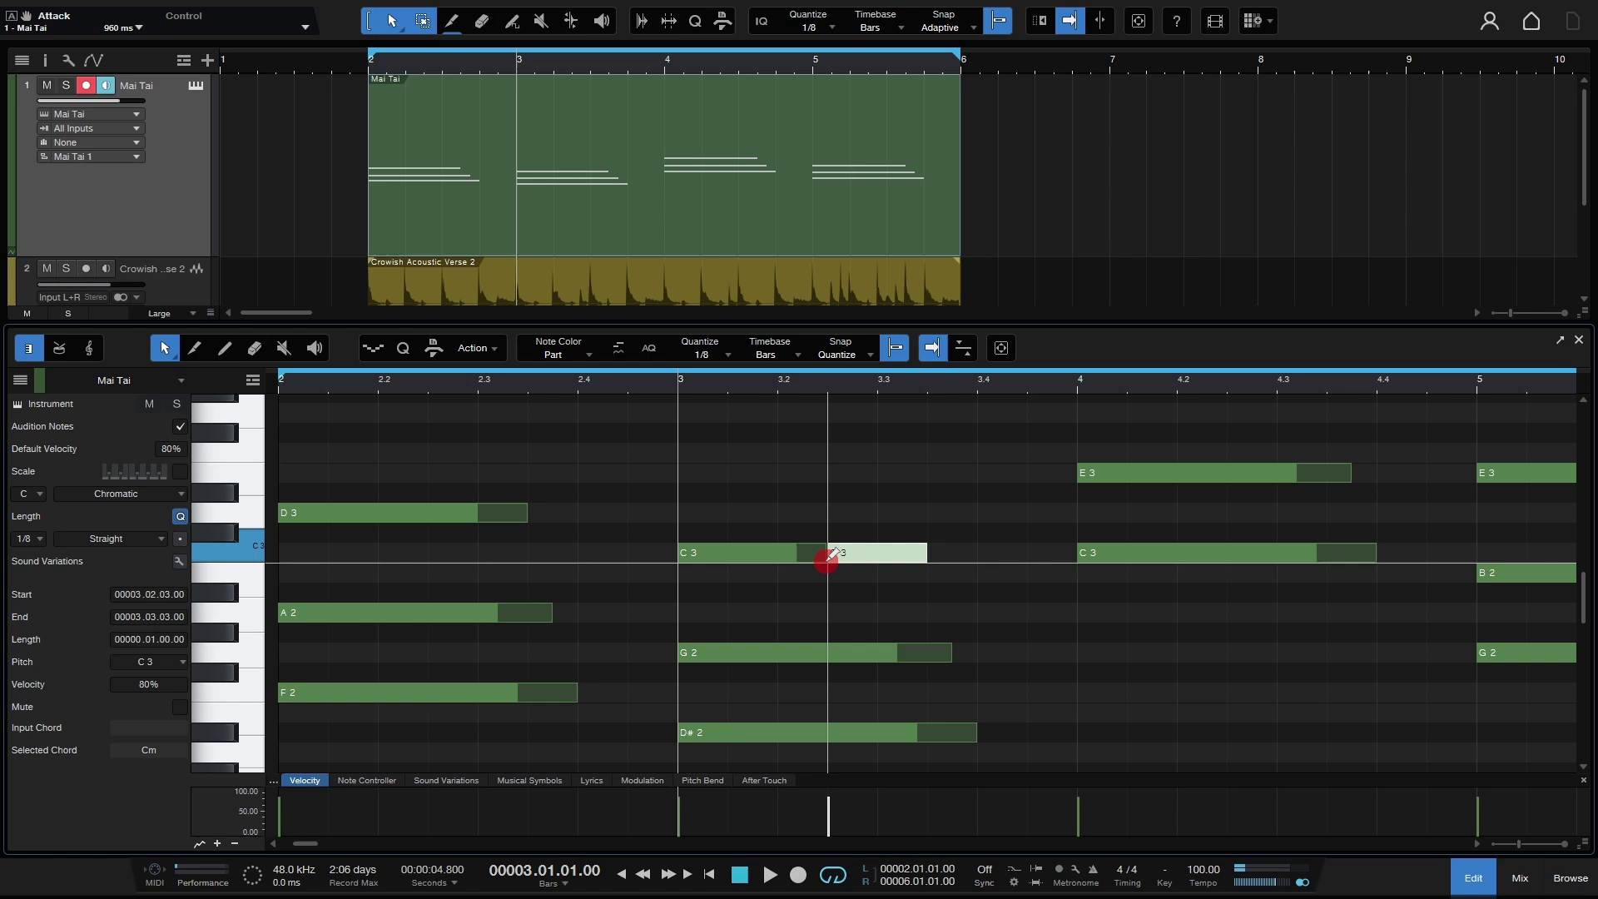
pyautogui.click(731, 555)
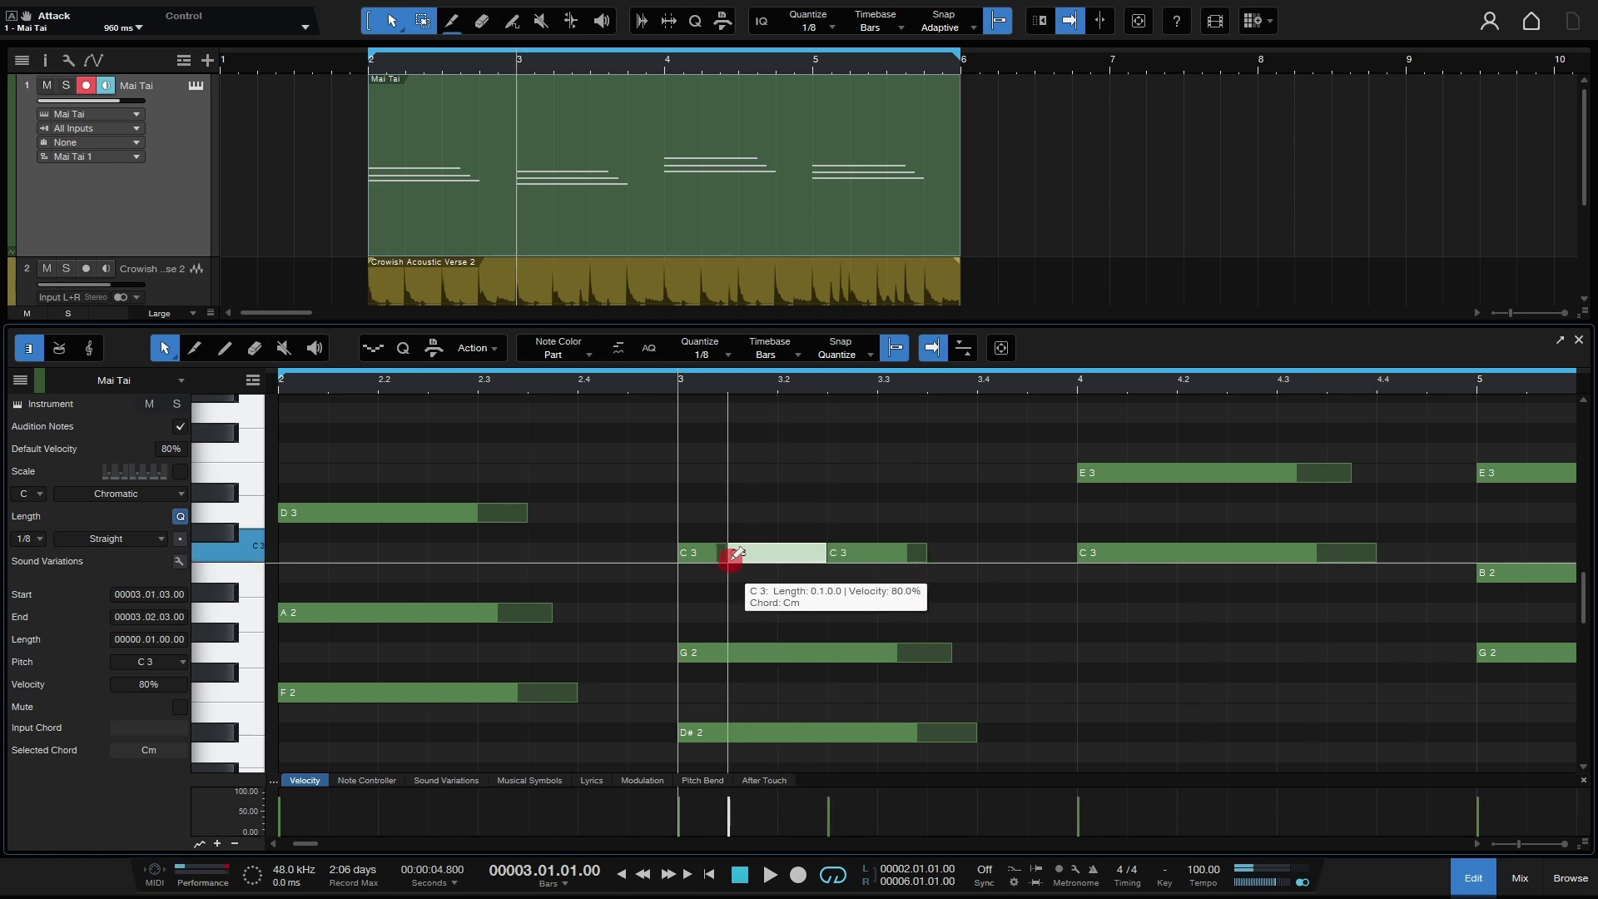
pyautogui.click(430, 513)
pyautogui.click(379, 513)
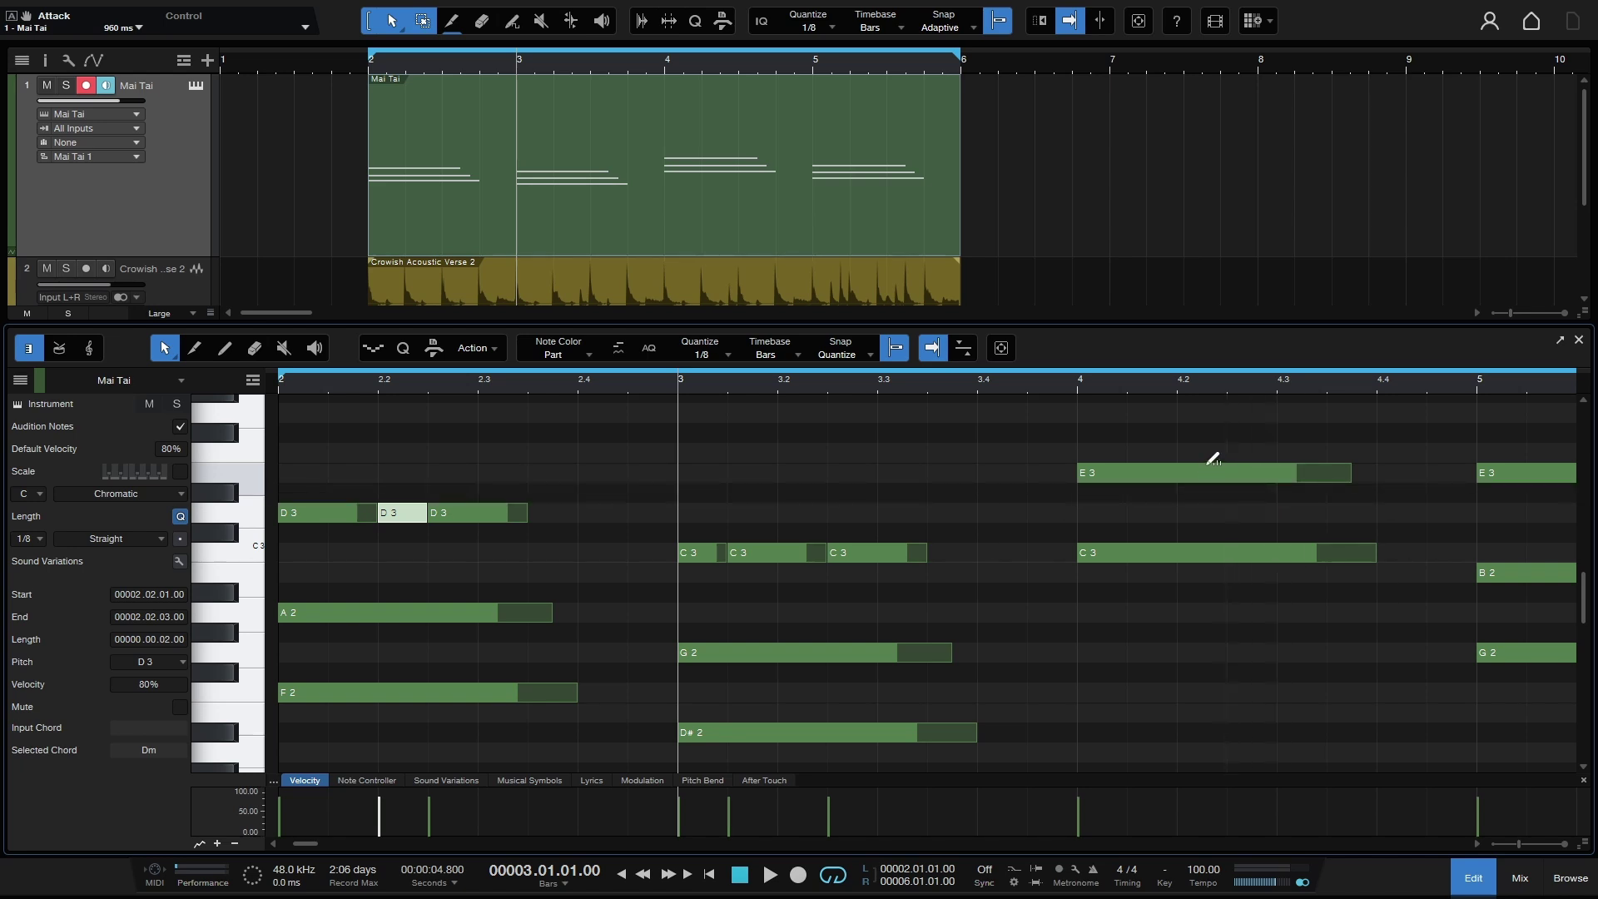
# Step: Set the velocity of bar 4's E 3 note to 84% and of the middle C 3 segment in bar 3 to 89%
pyautogui.moveTo(1213, 458)
pyautogui.moveTo(1213, 458)
pyautogui.mouseDown()
pyautogui.moveTo(1198, 527)
pyautogui.moveTo(1208, 716)
pyautogui.moveTo(1218, 357)
pyautogui.moveTo(1204, 442)
pyautogui.mouseUp()
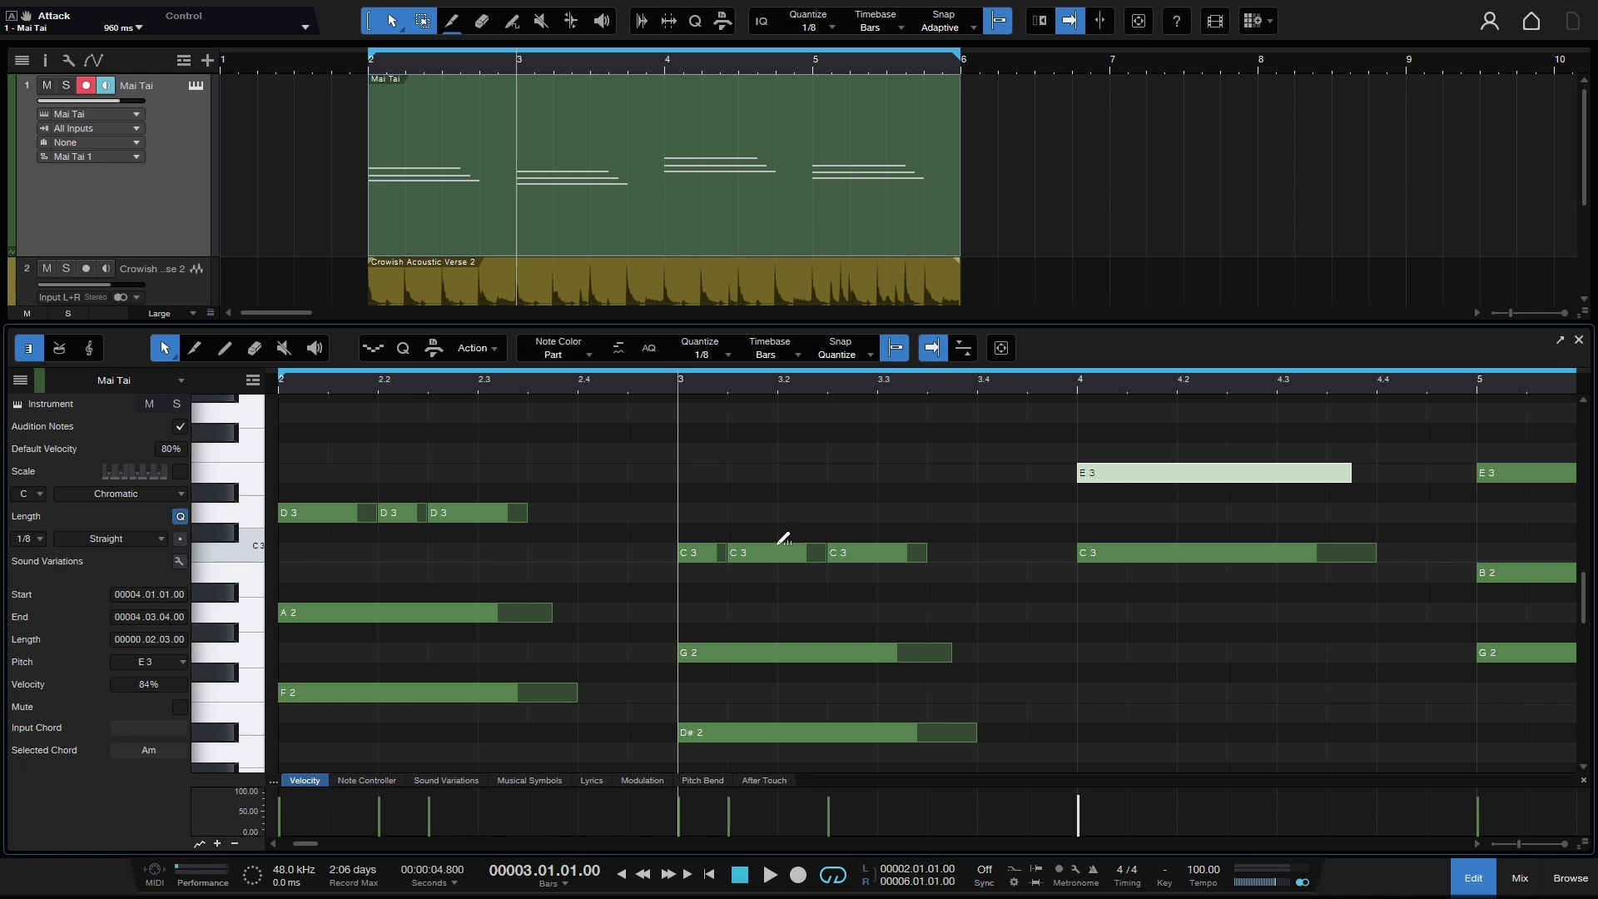
pyautogui.moveTo(778, 549); pyautogui.dragTo(797, 497)
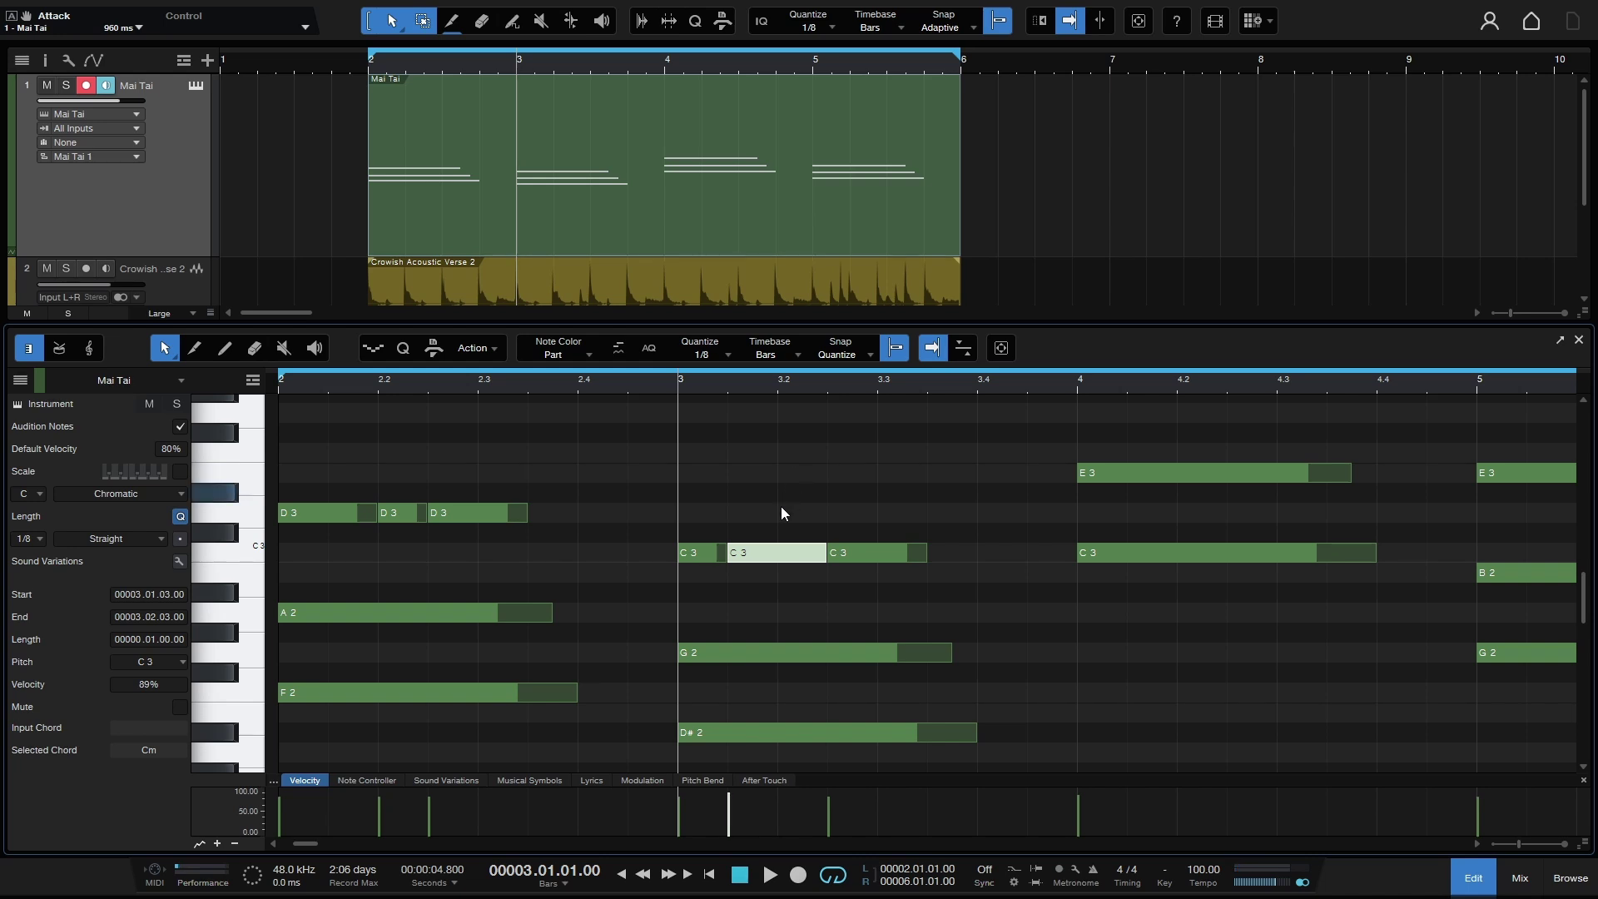
# Step: Merge the split C 3 segments in bar 3 and the split D 3 segments in bar 2 back into single notes
pyautogui.click(833, 553)
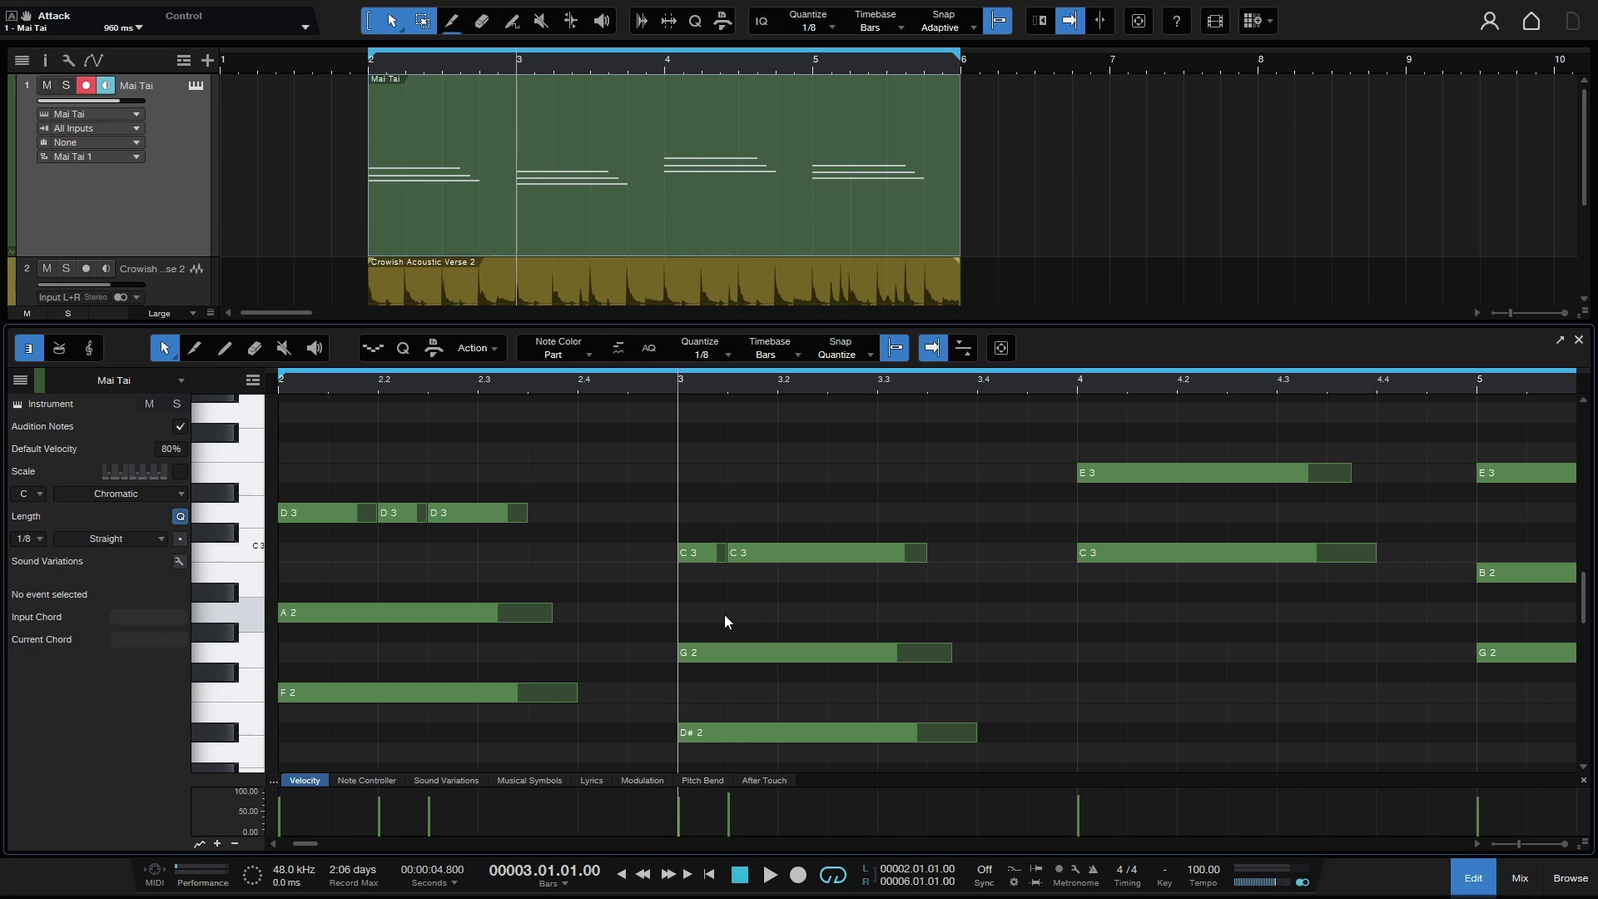
pyautogui.click(733, 555)
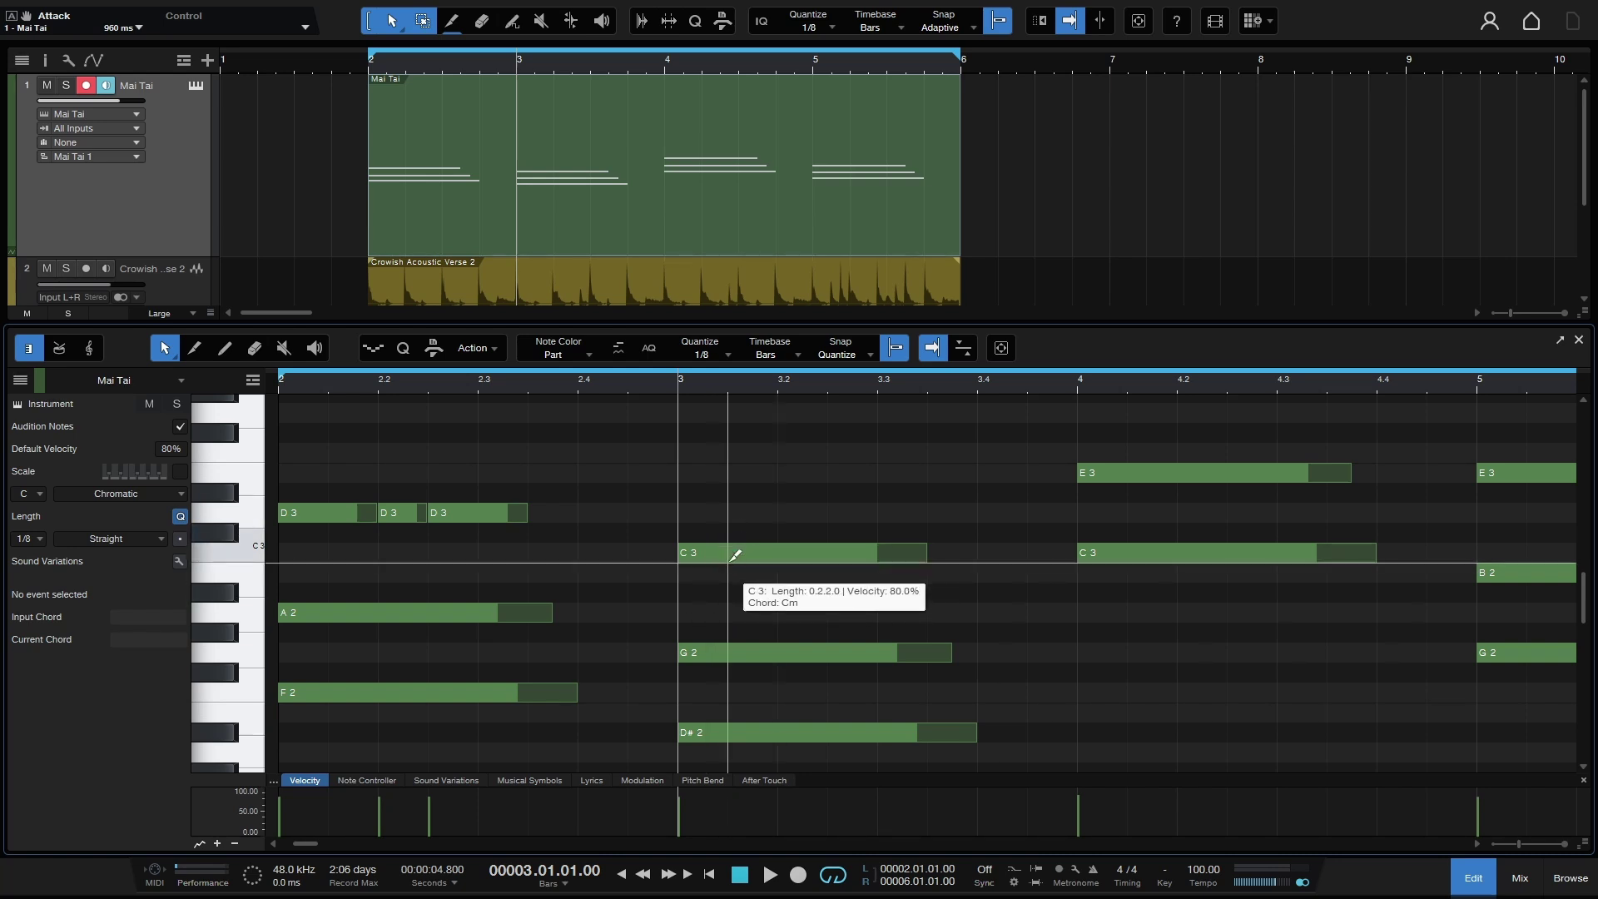
pyautogui.click(436, 513)
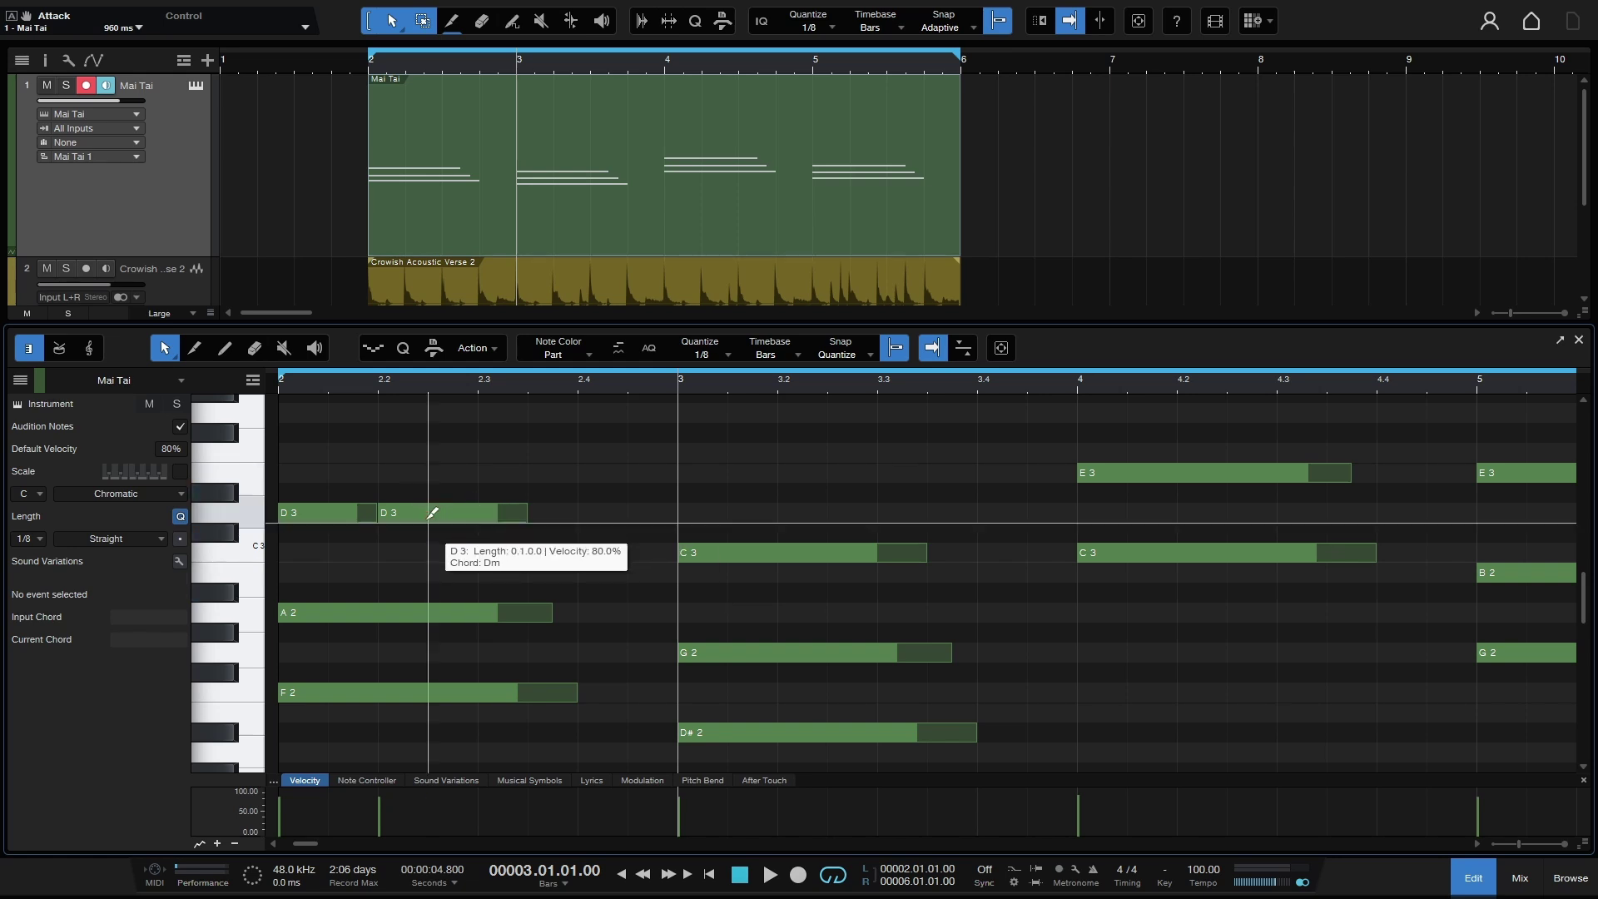
pyautogui.click(382, 513)
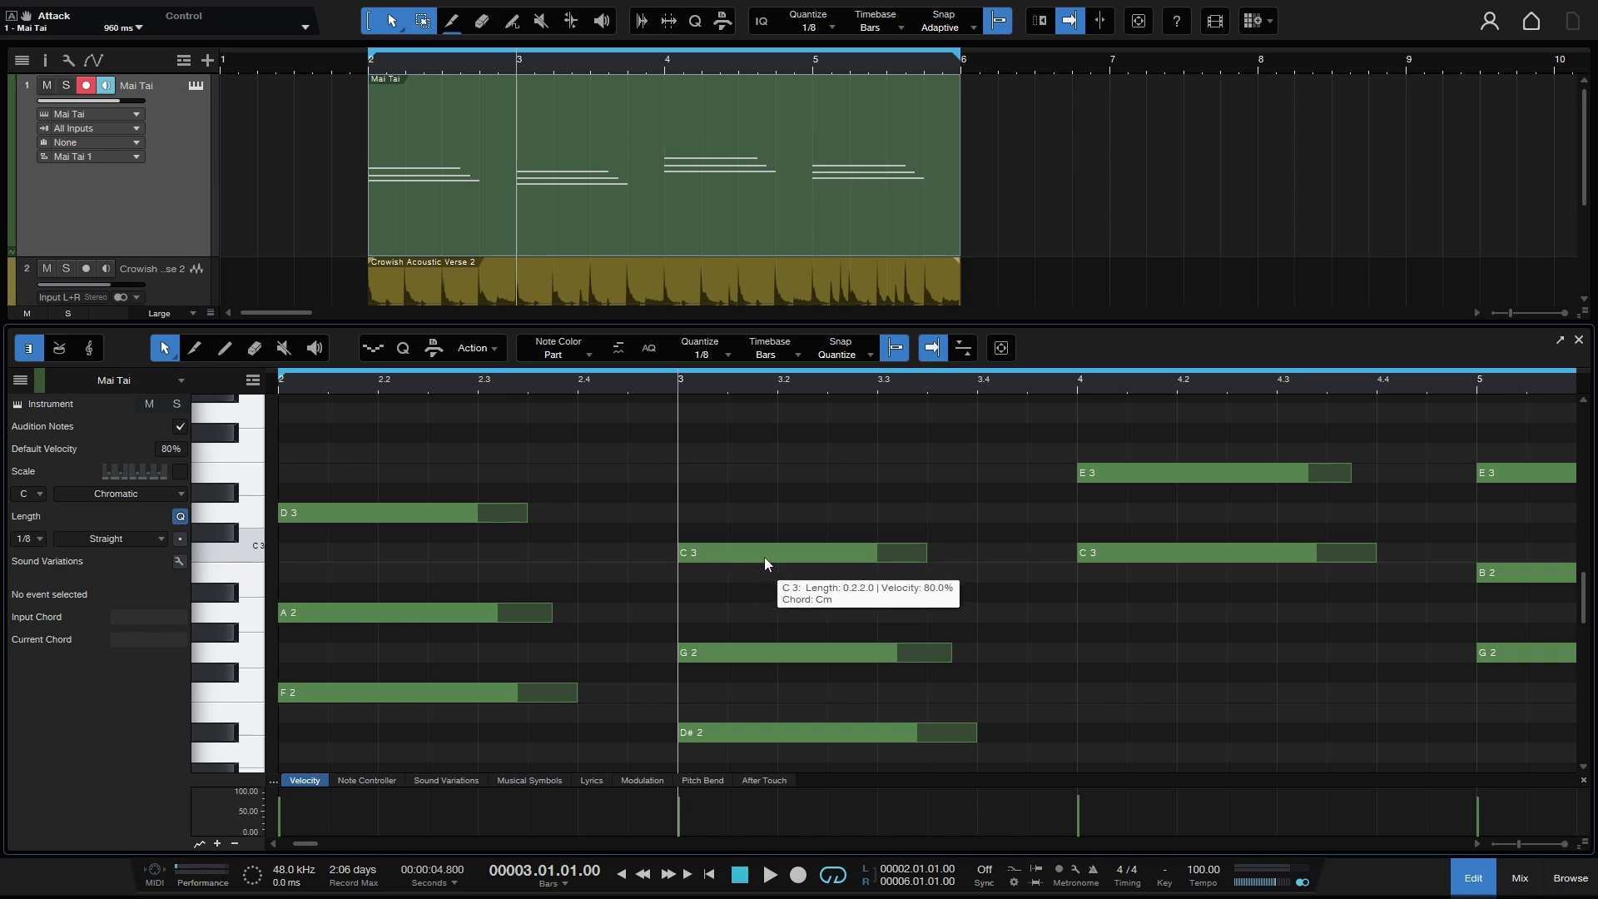
# Step: View the Arrow tool's mode options without changing the mode, and close the note editor
pyautogui.click(175, 359)
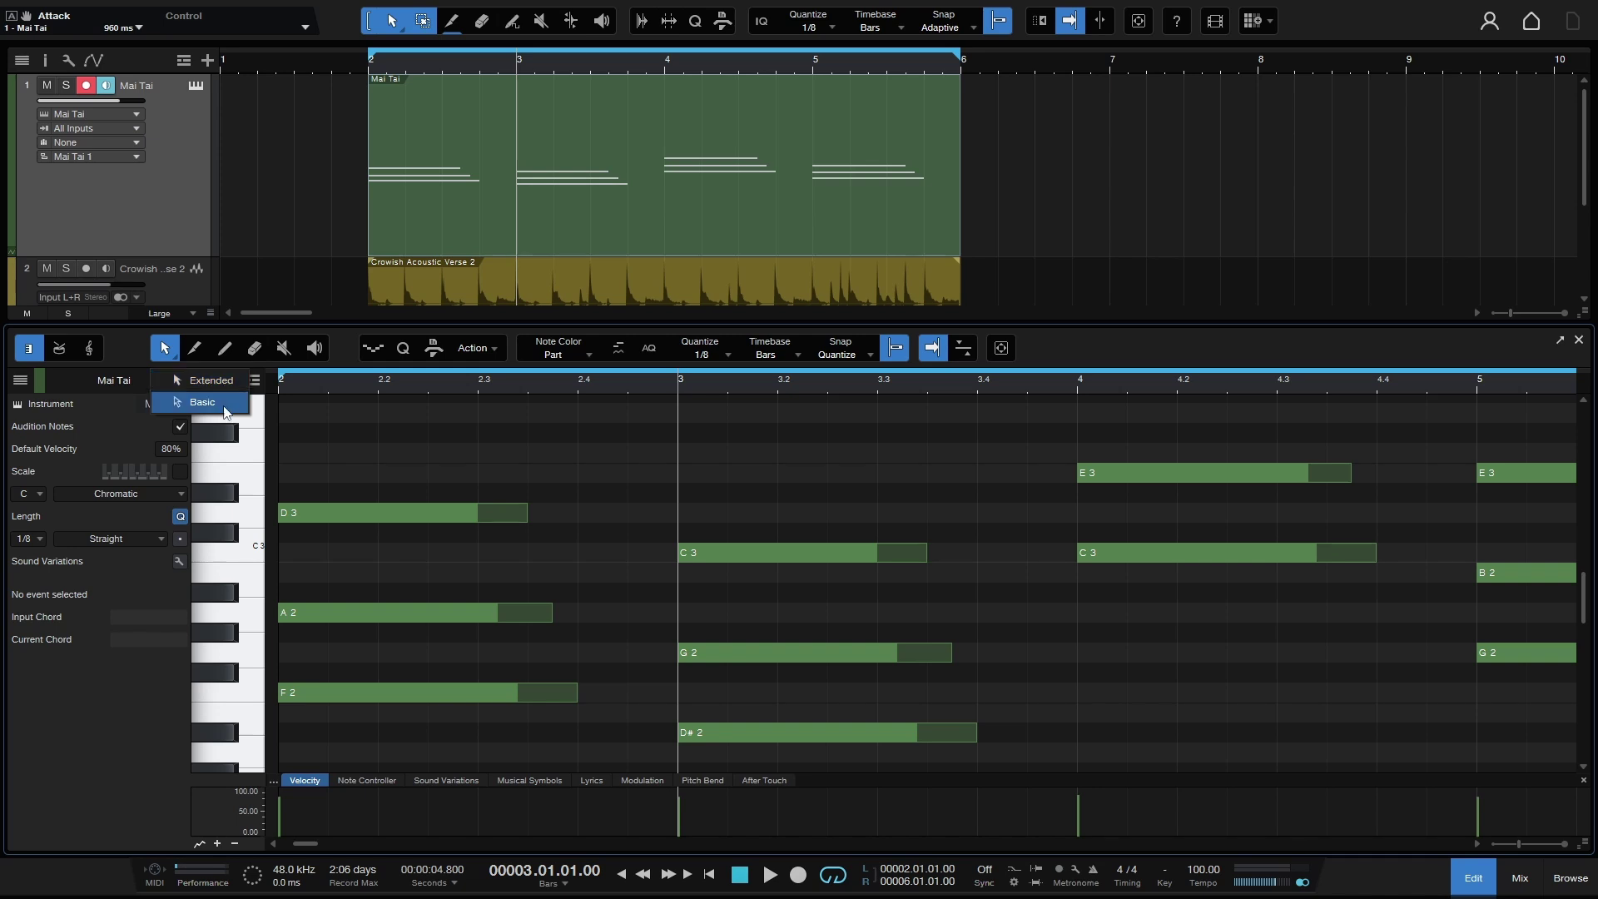
pyautogui.click(452, 435)
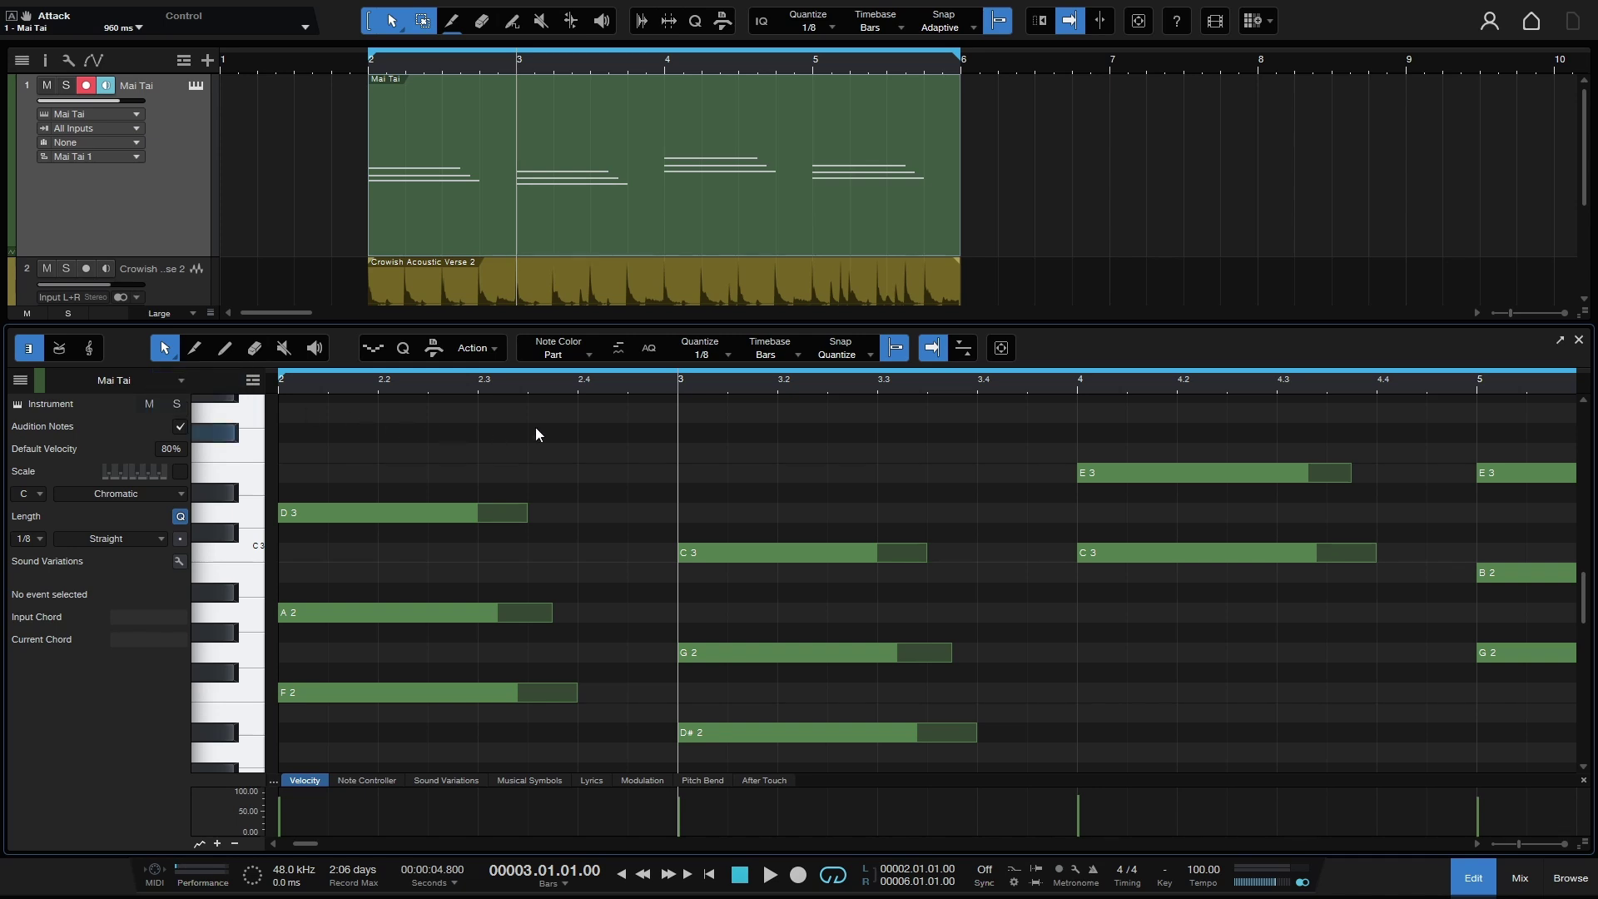
pyautogui.click(1579, 340)
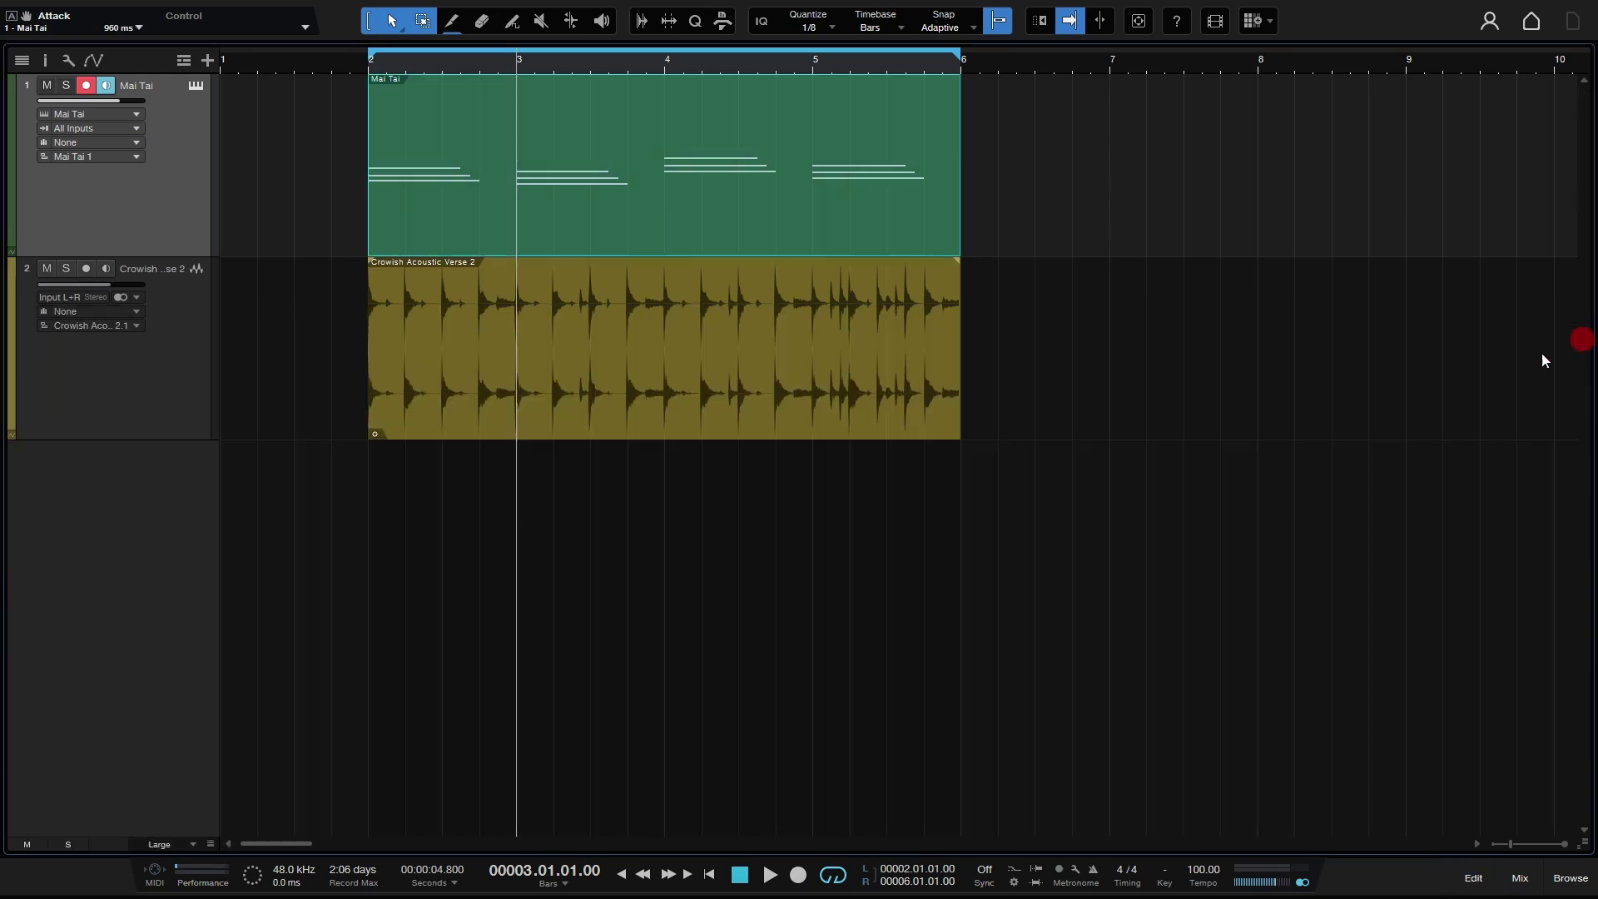